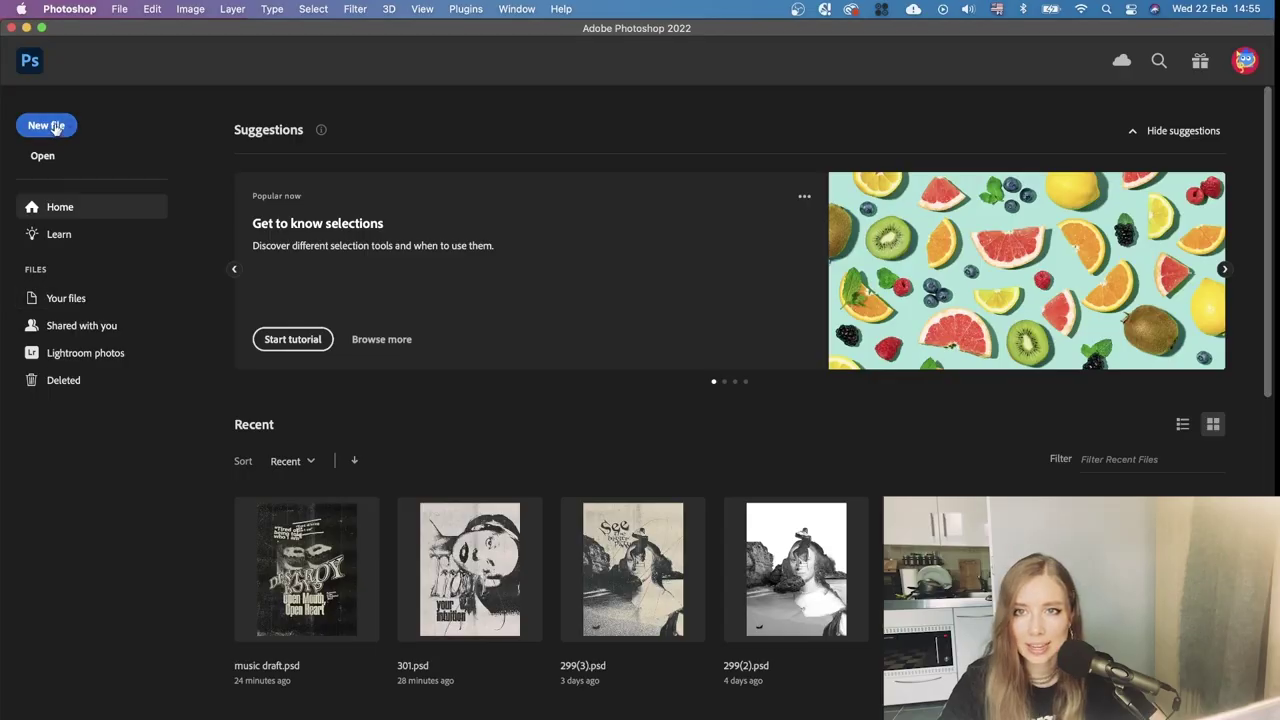
# Create a new document from the 45 x 60 cm, 200 ppi preset and fill its background with black
pyautogui.click(55, 127)
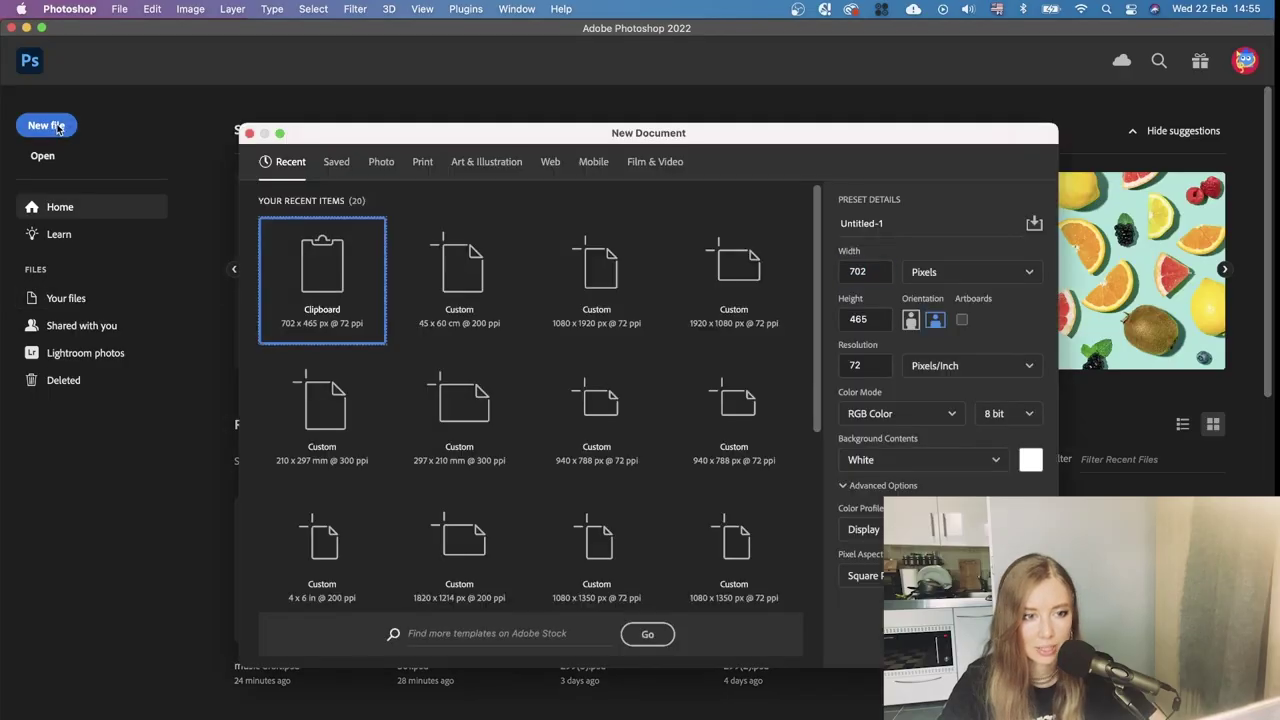
pyautogui.click(460, 274)
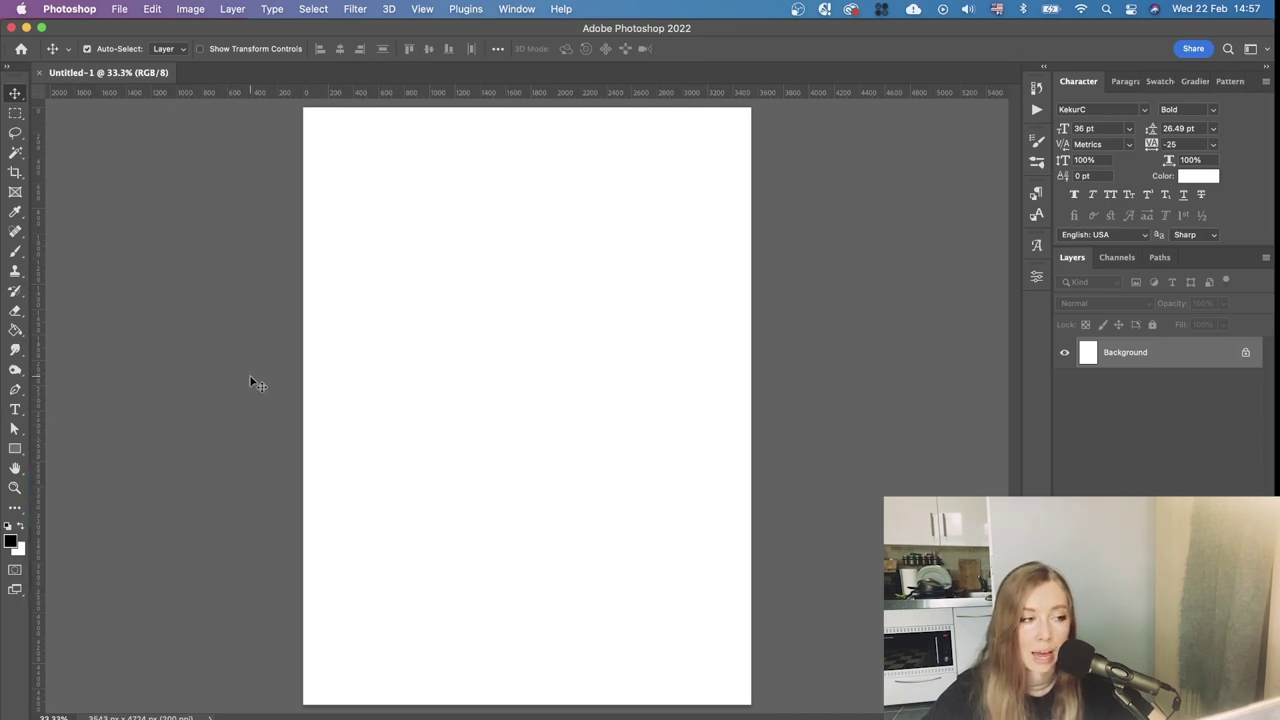
pyautogui.press('g')
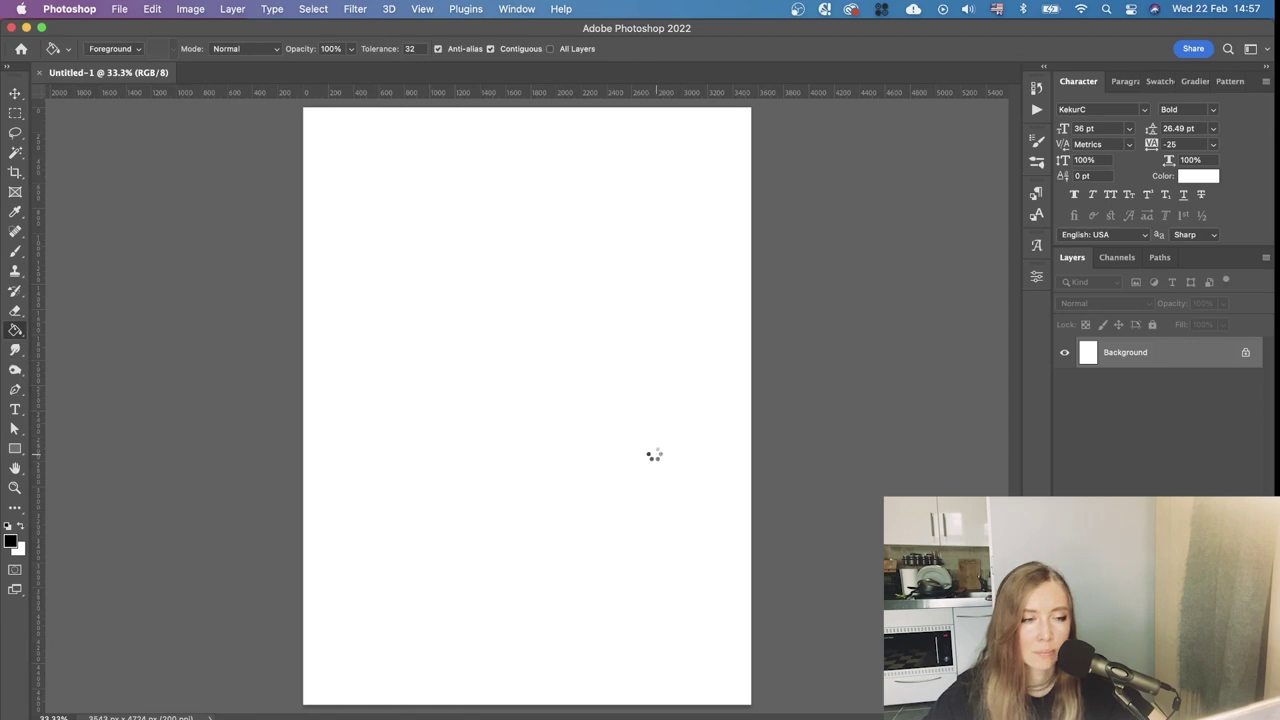
pyautogui.click(660, 460)
pyautogui.click(15, 94)
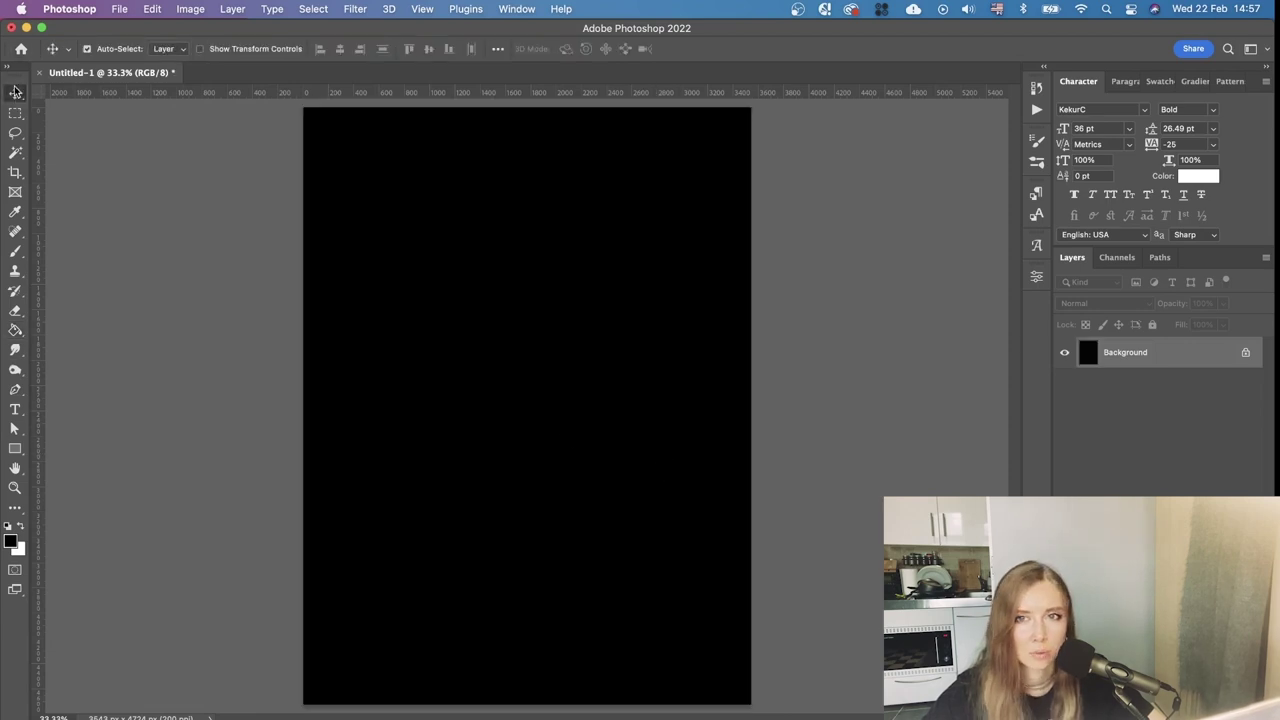
# Add white text reading "Destroy Boys" on two lines and set its font to Neue Kabel Black
pyautogui.click(15, 409)
pyautogui.click(21, 526)
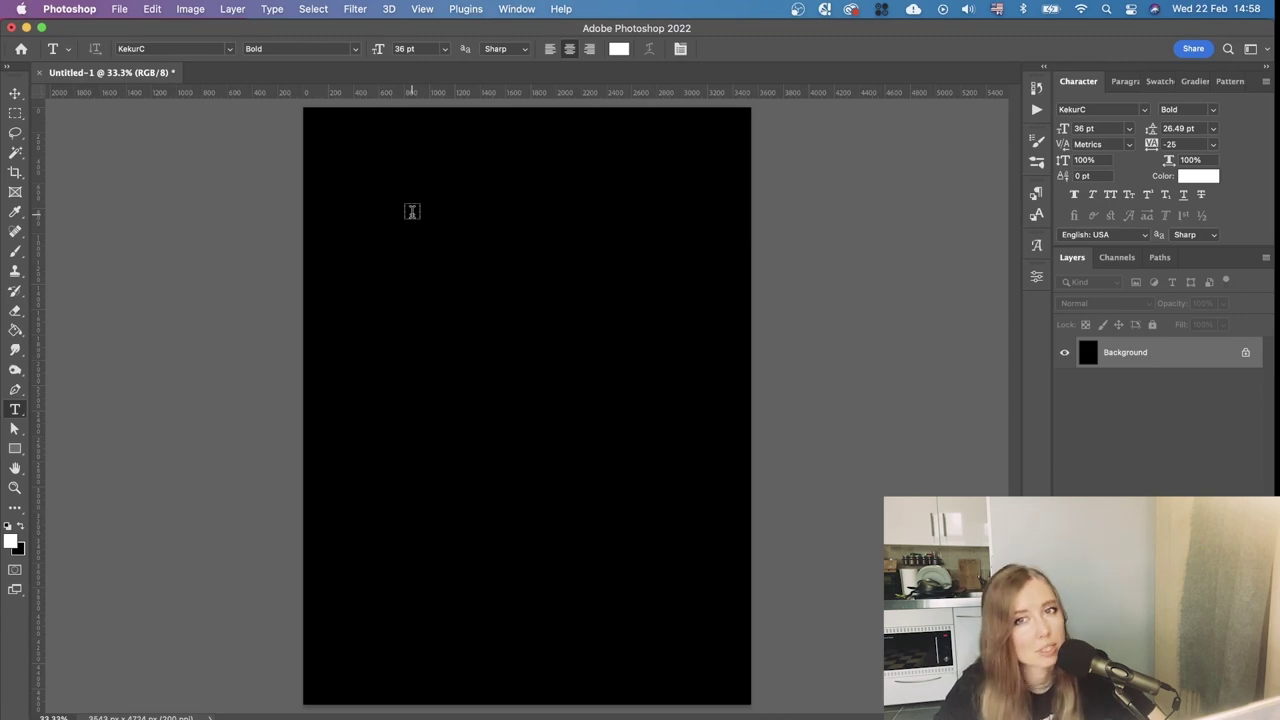
pyautogui.click(450, 255)
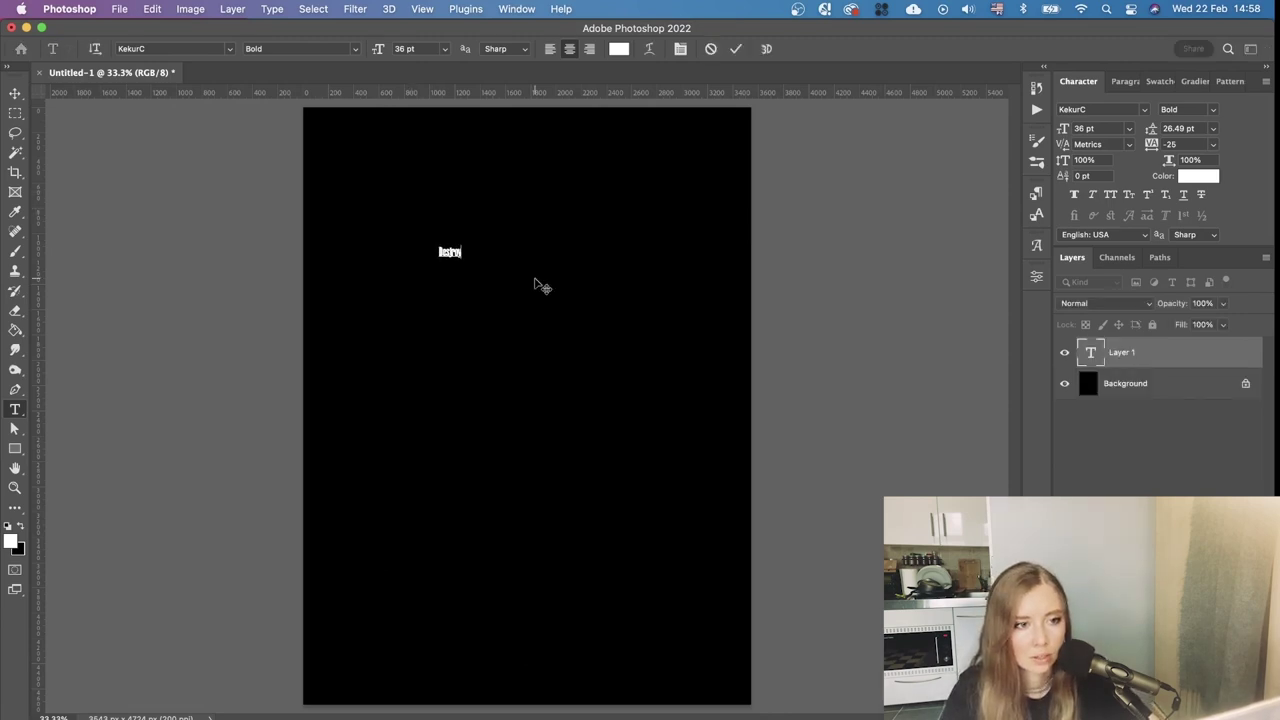
pyautogui.write('Boys')
pyautogui.click(15, 93)
pyautogui.click(1144, 110)
pyautogui.click(1087, 216)
# Scale the "Destroy Boys" text up to about 183 pt on the poster
pyautogui.press('super+t')
pyautogui.moveTo(472, 270); pyautogui.dragTo(644, 366)
pyautogui.press('Return')
# Duplicate the "Destroy Boys" text below the original and replace the copy's wording with "Open Mouth, Open Heart" on two lines
pyautogui.moveTo(550, 335); pyautogui.dragTo(527, 441)
pyautogui.click(15, 409)
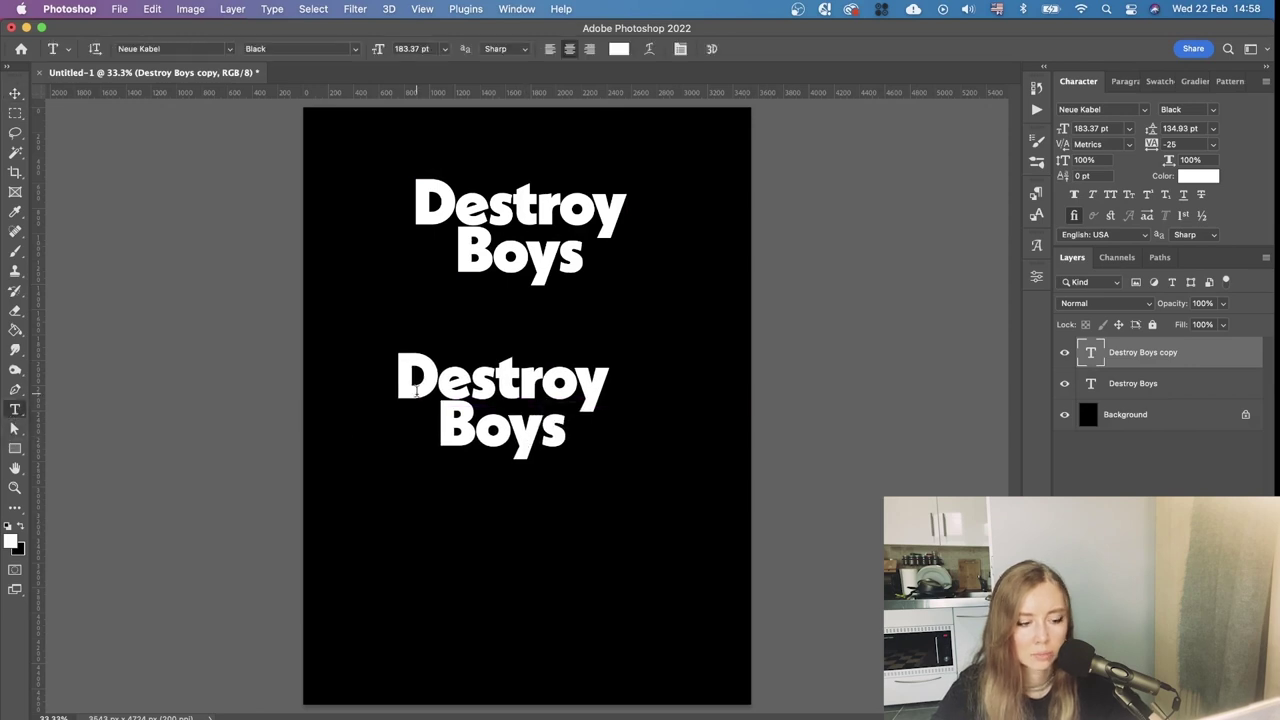
pyautogui.click(455, 385)
pyautogui.hotkey('ctrl', 'a')
pyautogui.write('Open')
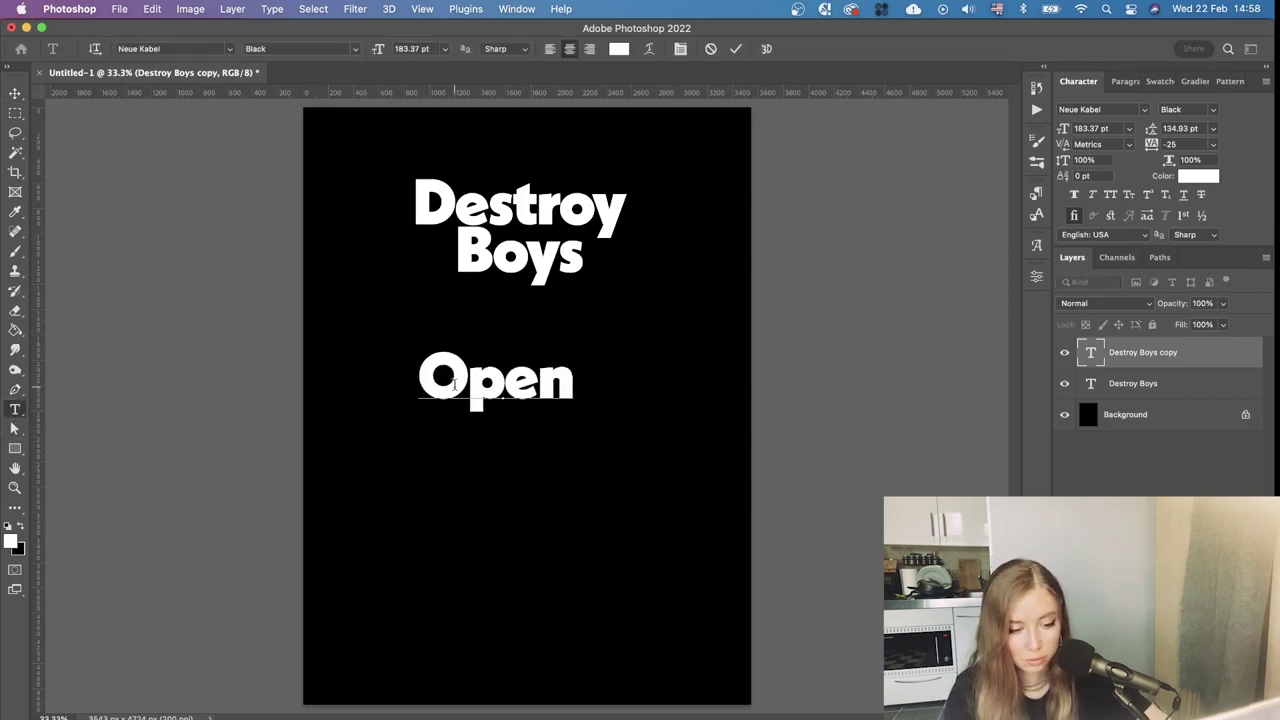
pyautogui.write(' Mouth,')
pyautogui.press('Return')
pyautogui.write('Open Heart')
pyautogui.hotkey('ctrl', 'Return')
# Move the "Open Mouth, Open Heart" text to the lower part of the poster and shift "Destroy Boys" down slightly
pyautogui.press('v')
pyautogui.moveTo(505, 377); pyautogui.dragTo(540, 517)
pyautogui.moveTo(558, 276); pyautogui.dragTo(556, 342)
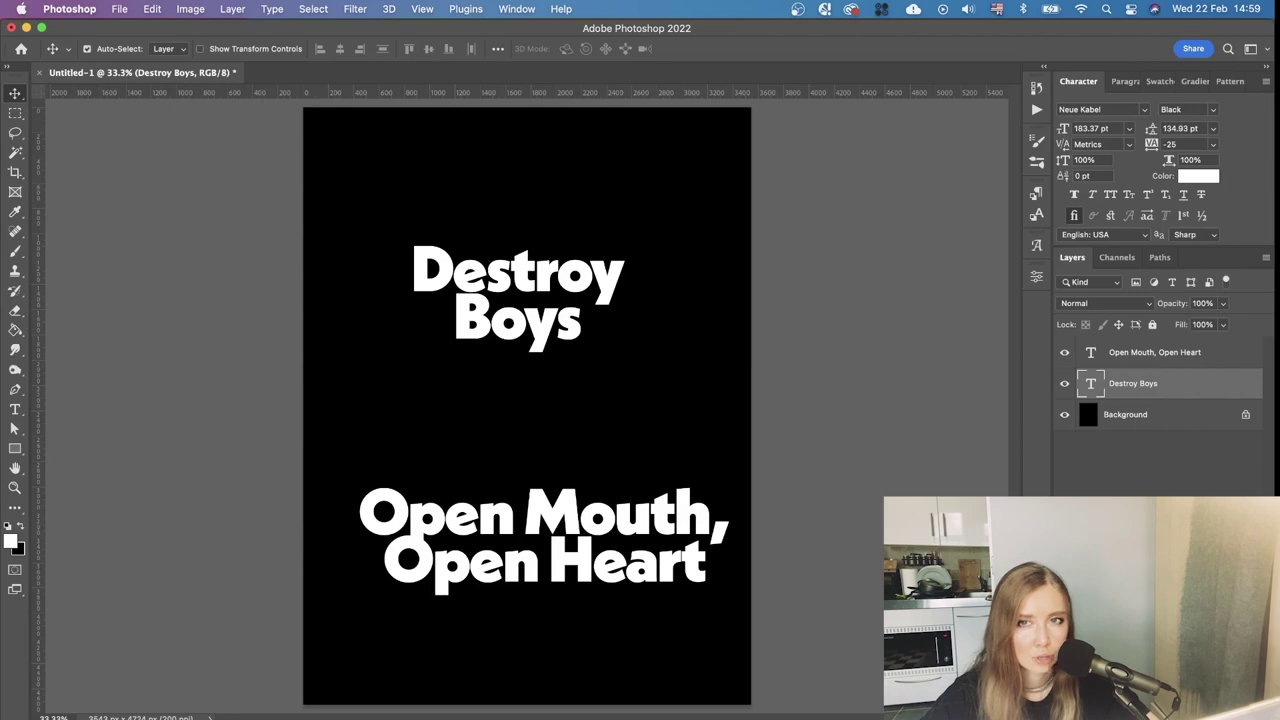
# Switch to Chrome, search Google Images for "open mouth" and copy the Shutterstock photo of a wide-open mouth
pyautogui.click(345, 718)
pyautogui.write('open mouth')
pyautogui.press('Return')
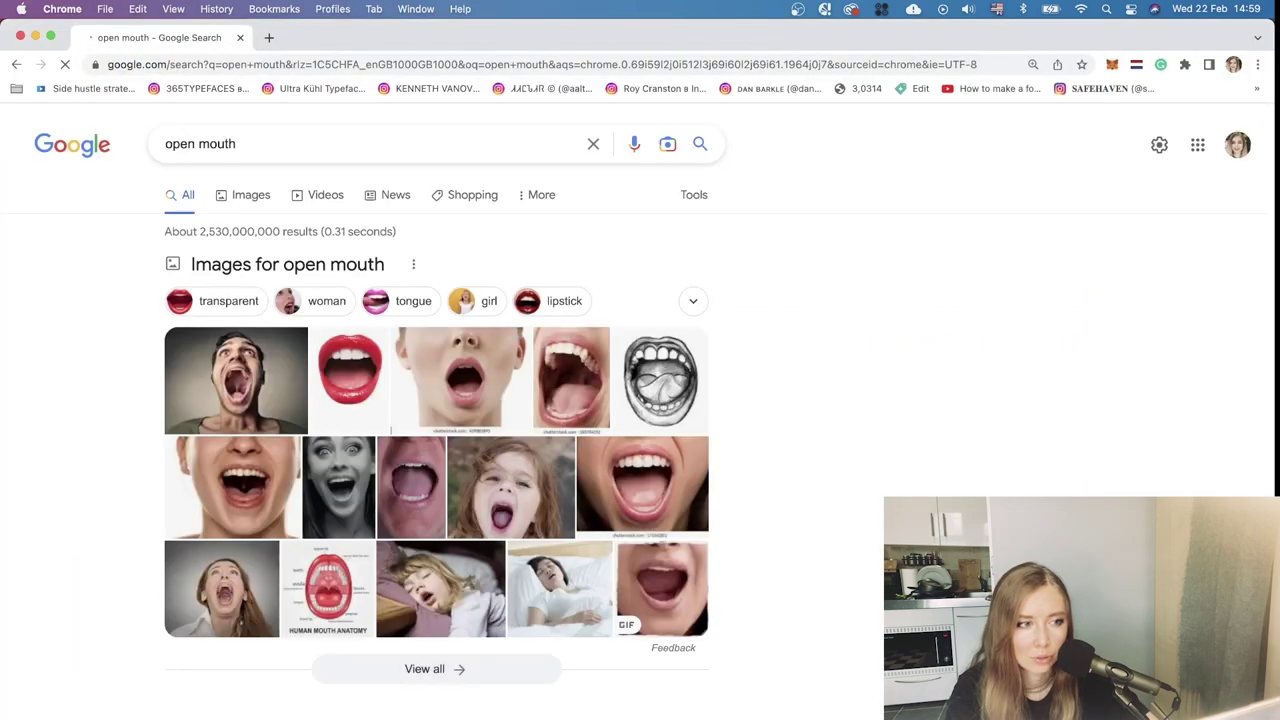
pyautogui.click(250, 194)
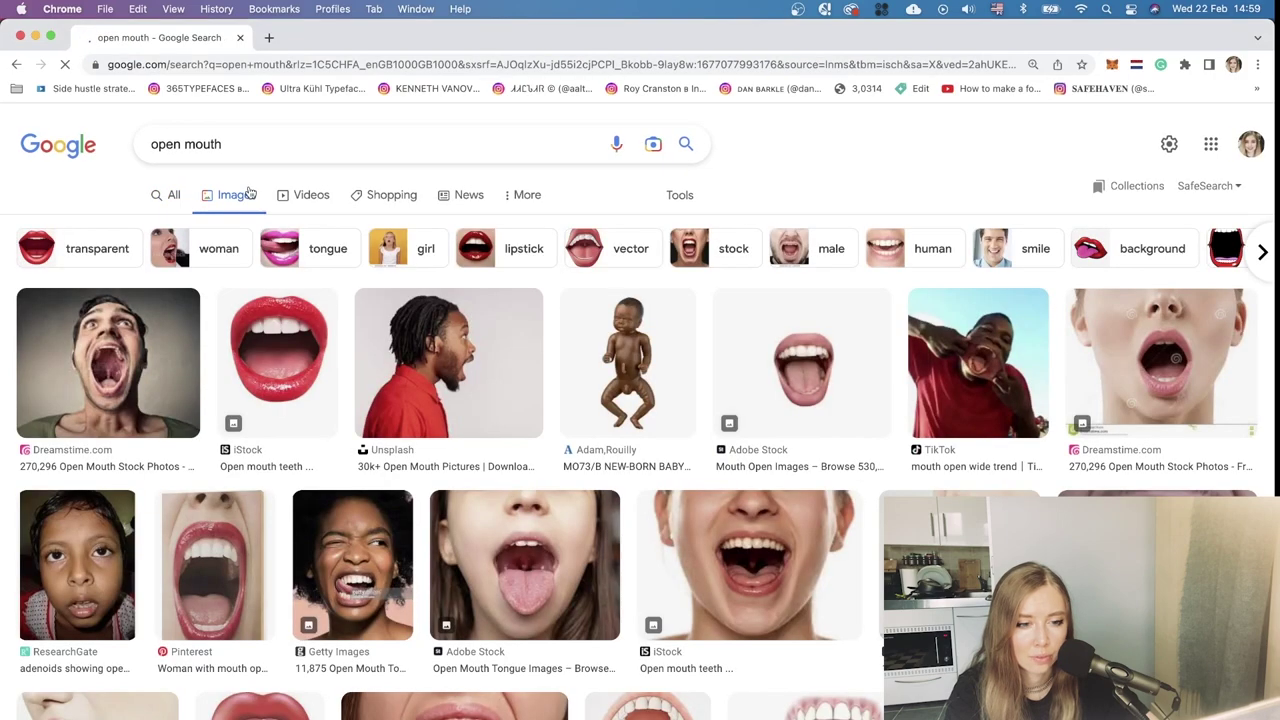
pyautogui.scroll(-3, 530, 570)
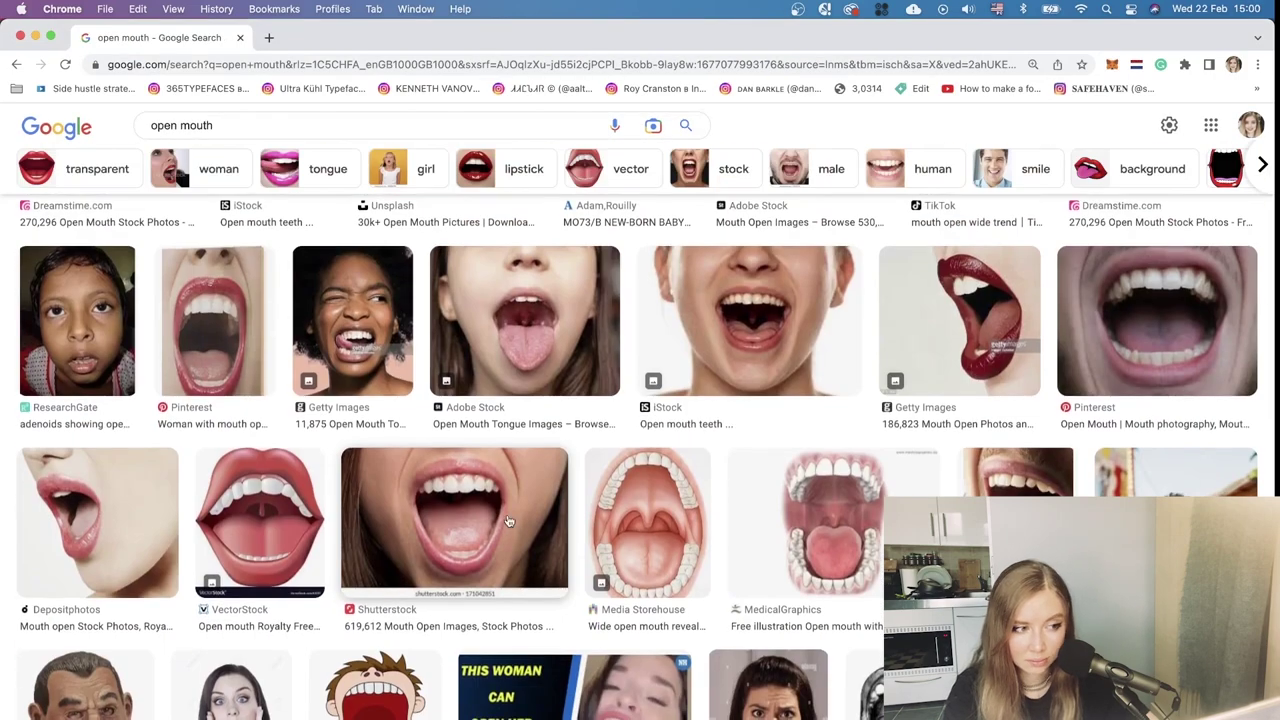
pyautogui.click(508, 521)
pyautogui.rightClick(968, 257)
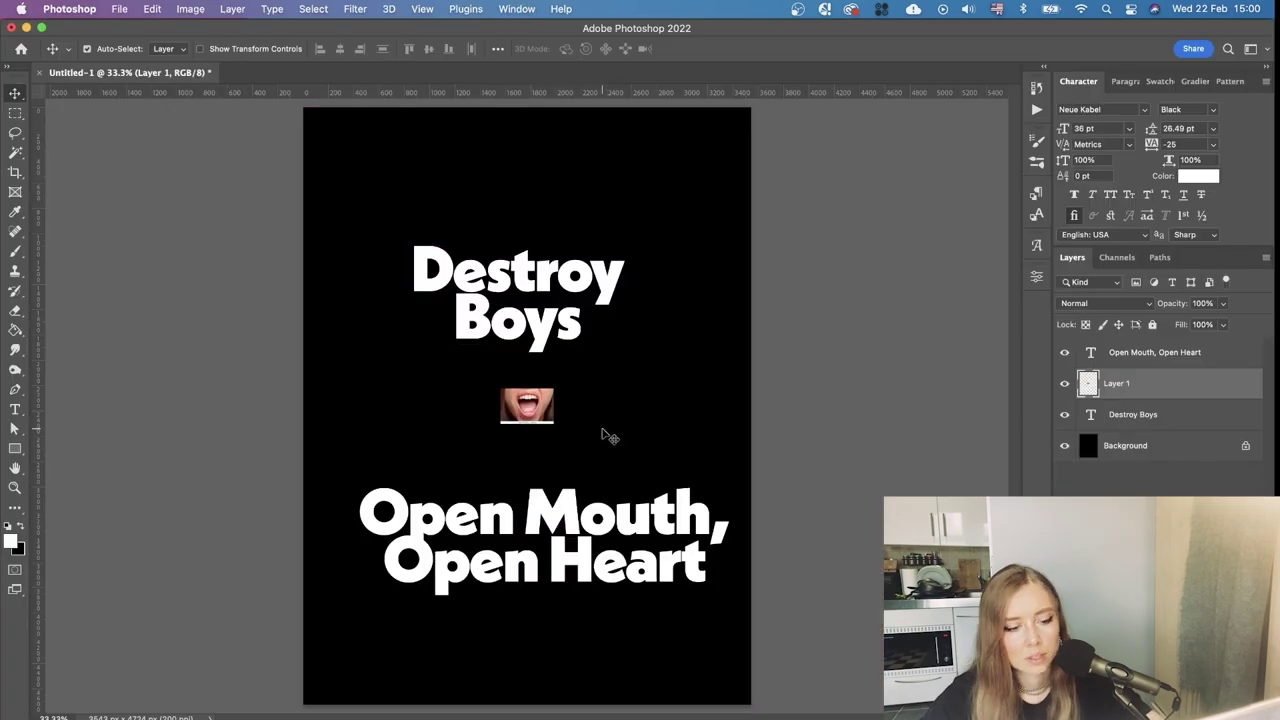
# Paste the mouth photo into the Photoshop poster, enlarge it to about 431% and place it between the two text blocks
pyautogui.moveTo(556, 430); pyautogui.dragTo(641, 330)
pyautogui.moveTo(599, 371); pyautogui.dragTo(525, 409)
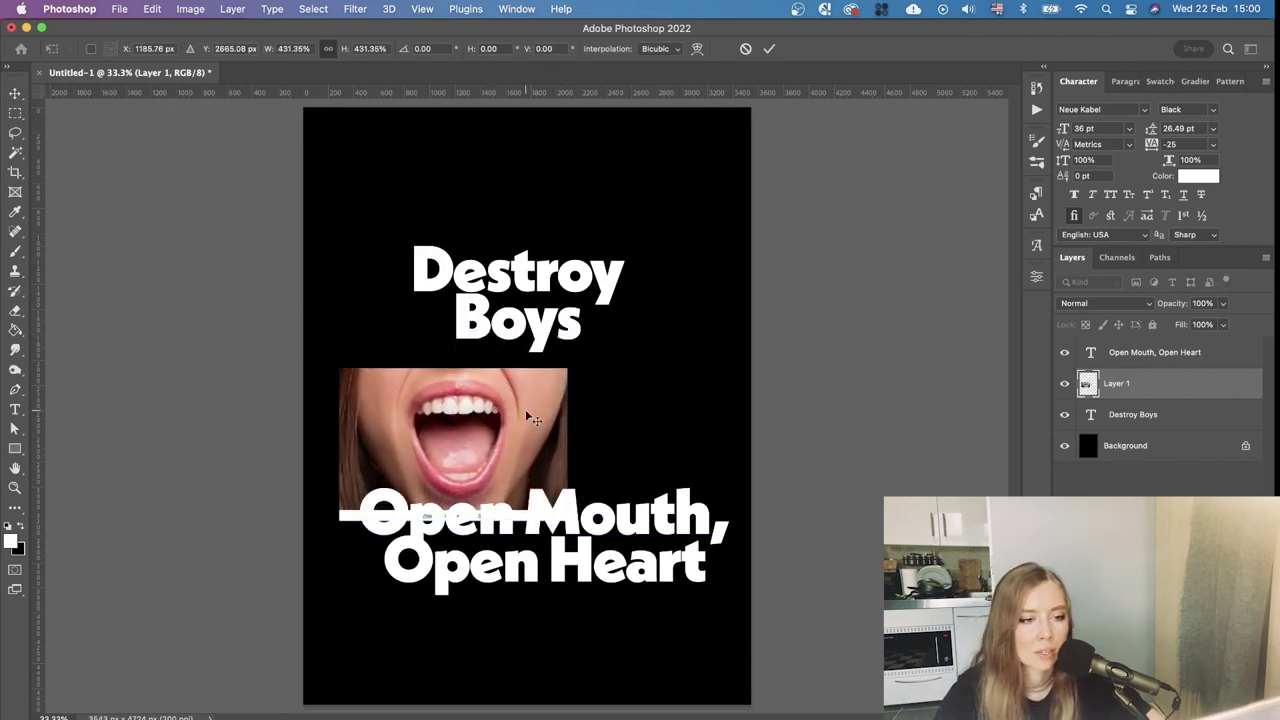
pyautogui.press('Return')
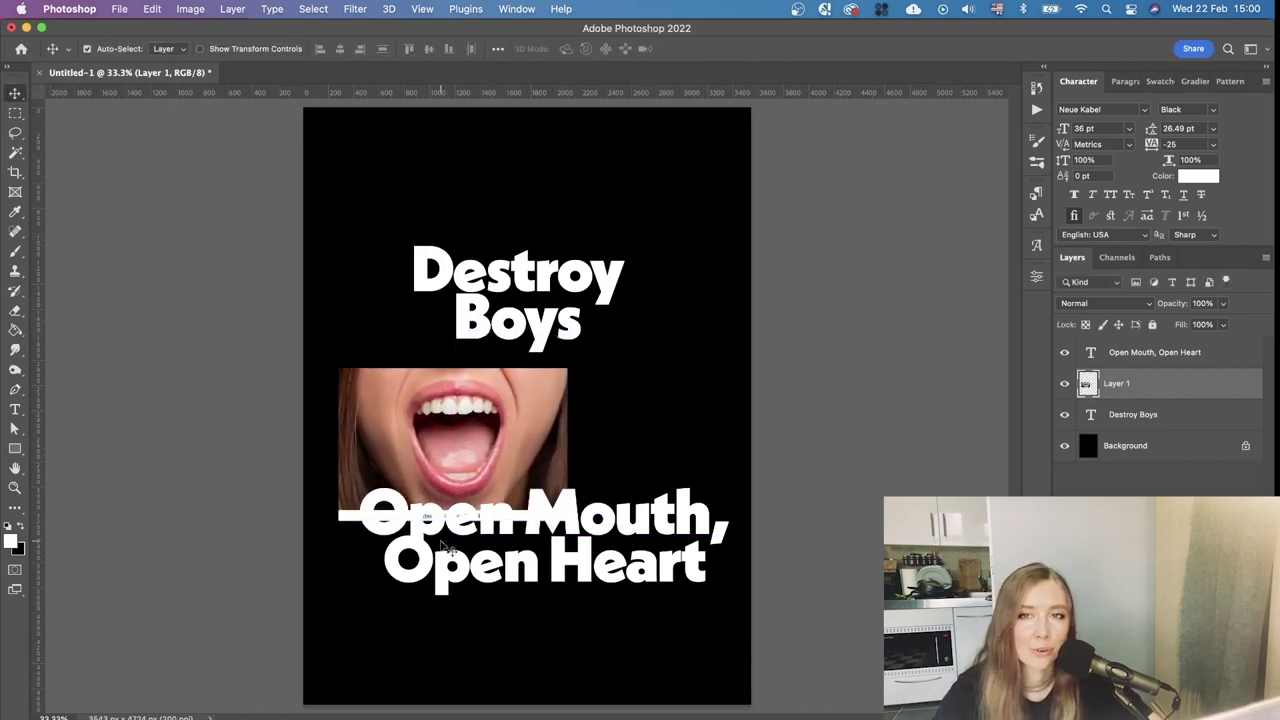
# Switch back to Chrome and examine the "open mouth" image results for another mouth photo, previewing the PhotoDune tongue picture
pyautogui.press('super+Tab')
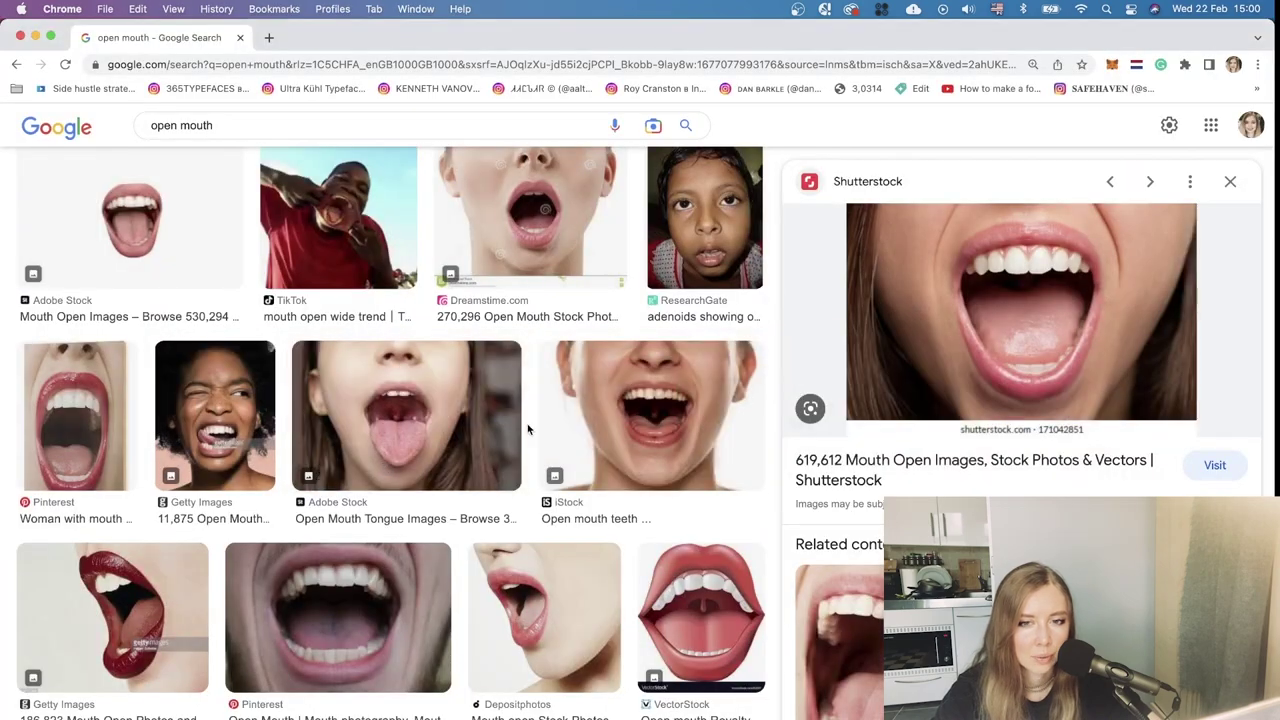
pyautogui.click(1231, 183)
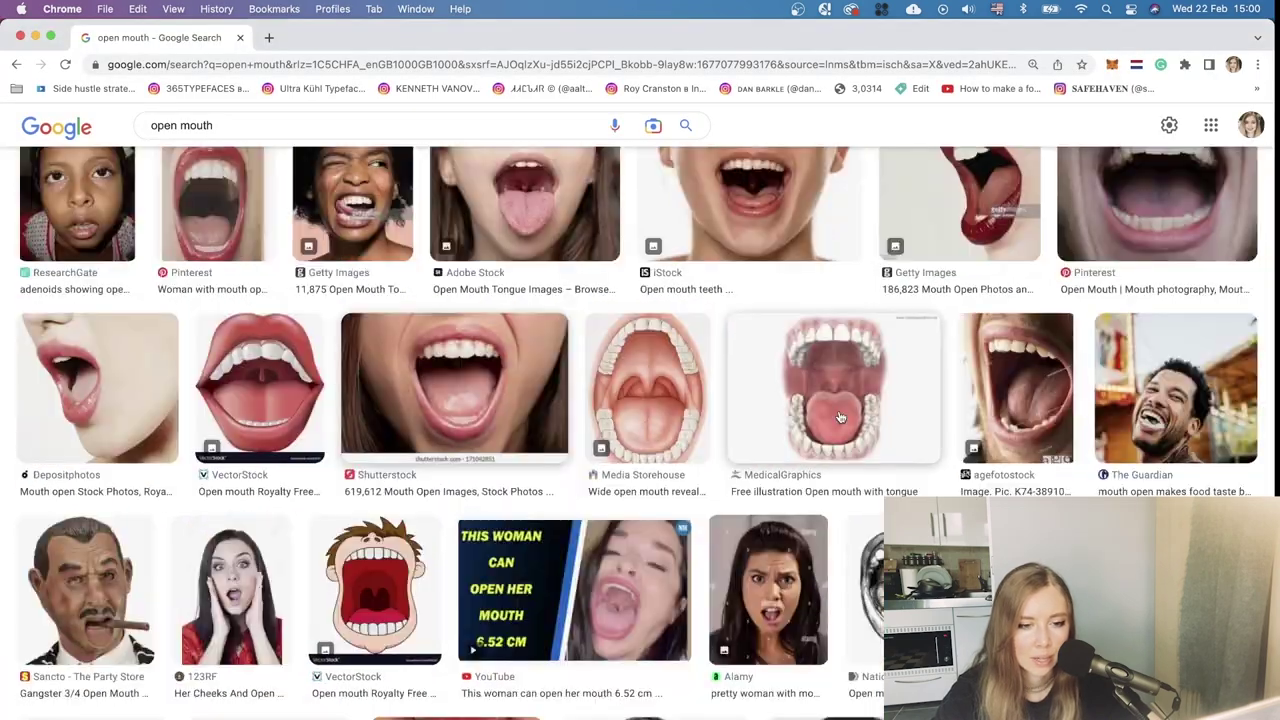
pyautogui.scroll(10, 773, 605)
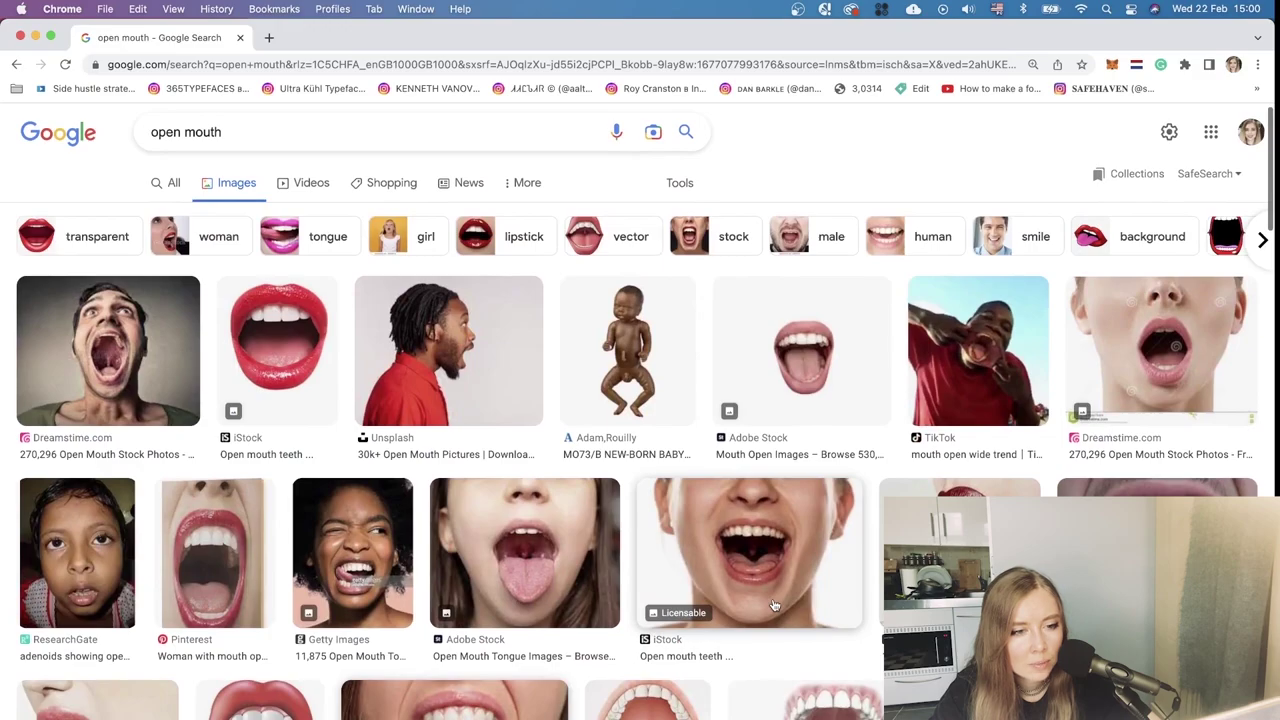
pyautogui.scroll(-10, 773, 605)
pyautogui.scroll(-15, 753, 609)
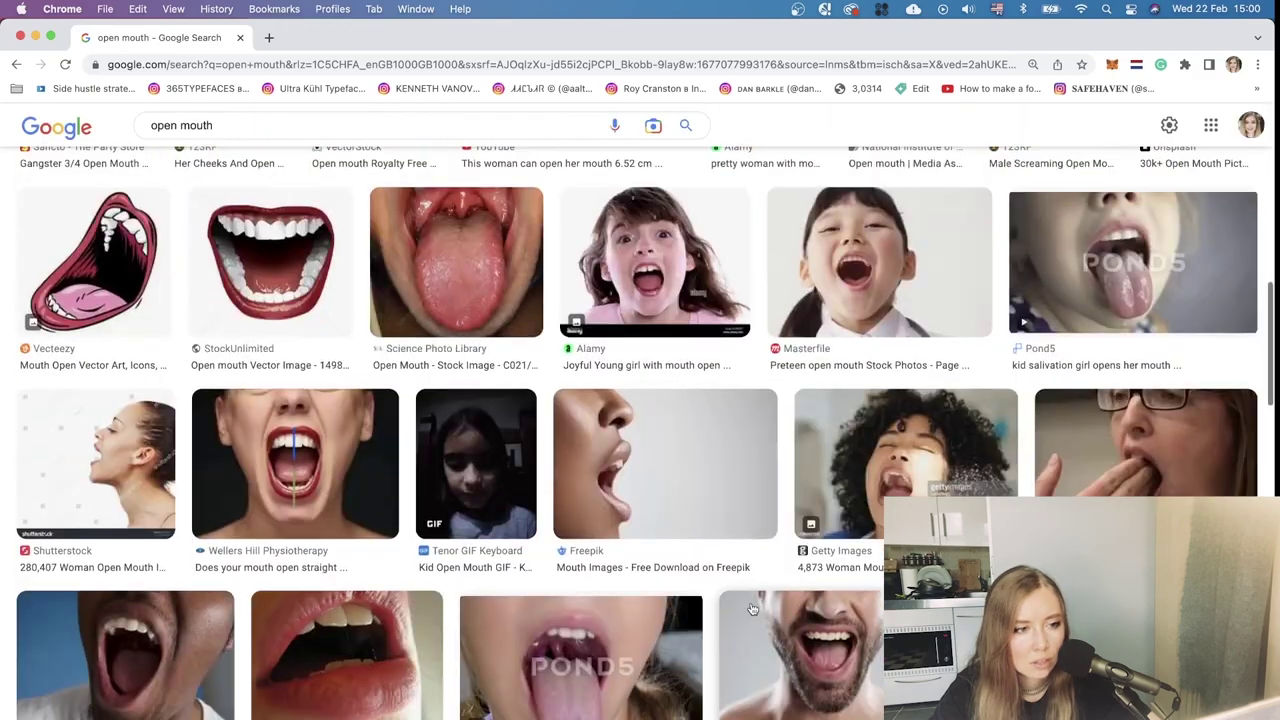
pyautogui.scroll(-10, 645, 378)
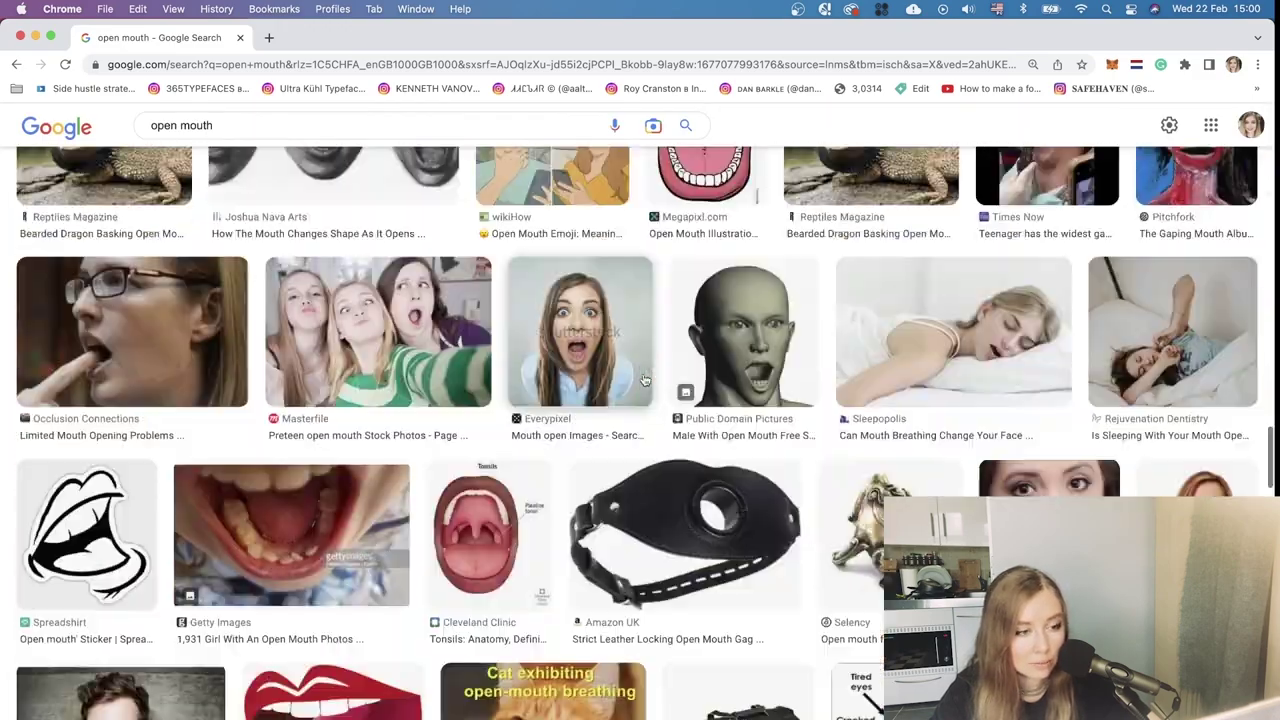
pyautogui.scroll(-5, 230, 420)
pyautogui.click(140, 477)
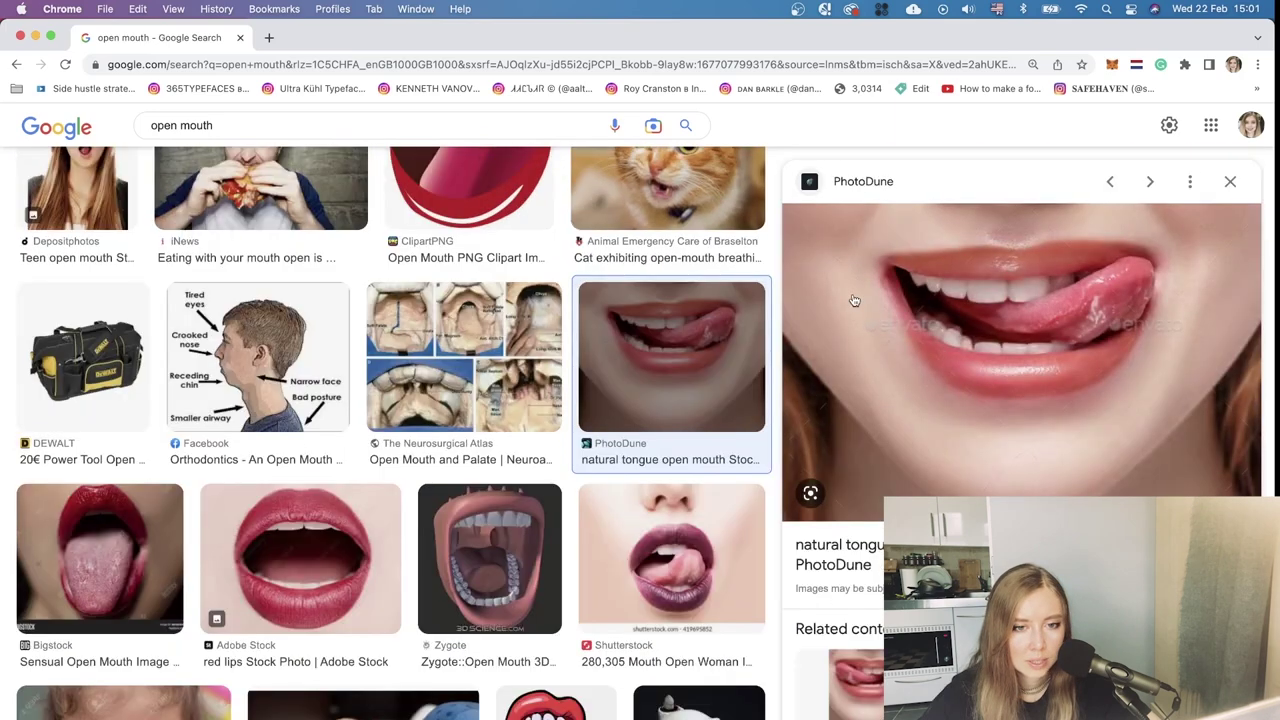
pyautogui.click(1229, 183)
# Copy the Everypixel close-up of an open mouth, paste it into the Photoshop poster and enlarge it
pyautogui.scroll(-10, 1136, 317)
pyautogui.click(1136, 317)
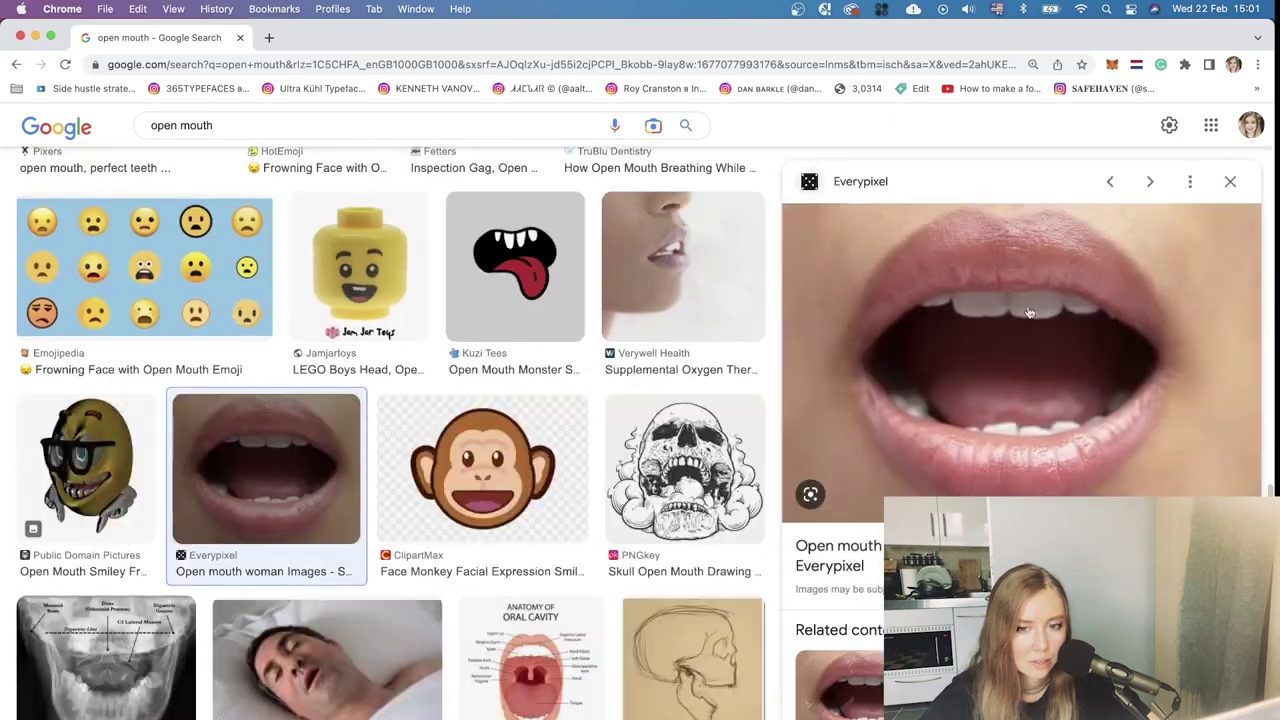
pyautogui.rightClick(1057, 305)
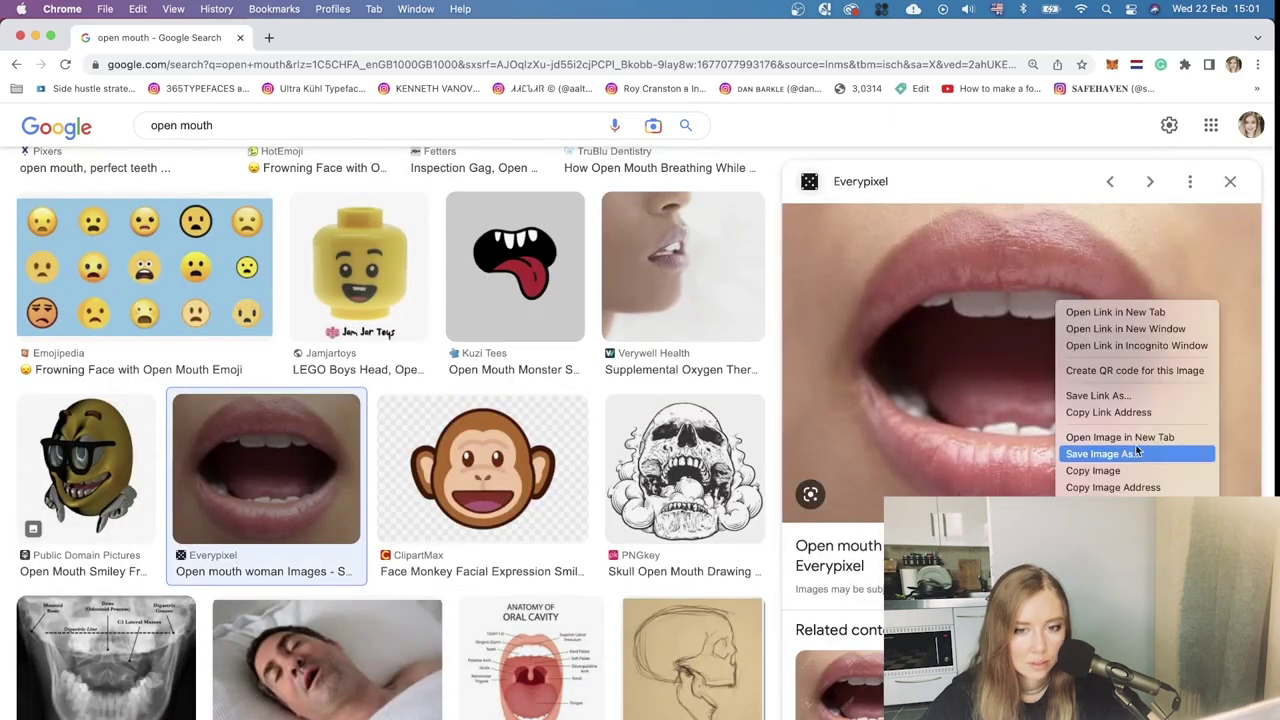
pyautogui.click(1100, 469)
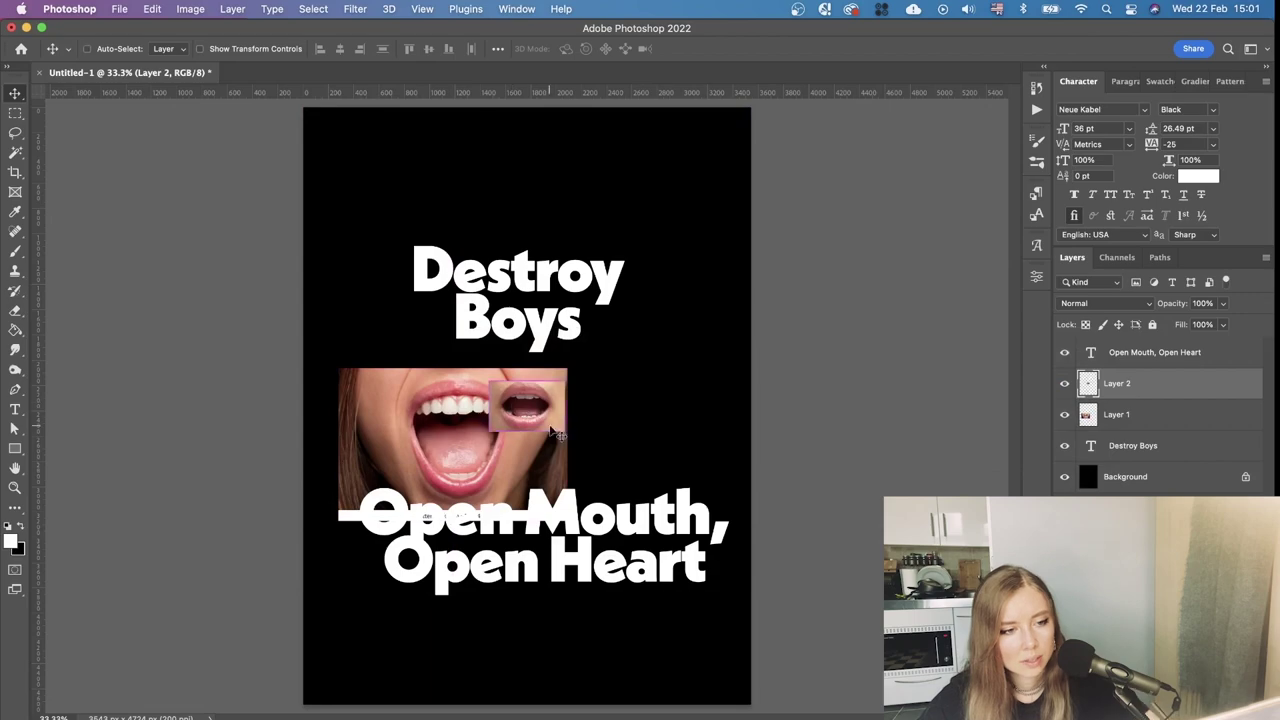
pyautogui.press('super+t')
pyautogui.moveTo(566, 432); pyautogui.dragTo(666, 509)
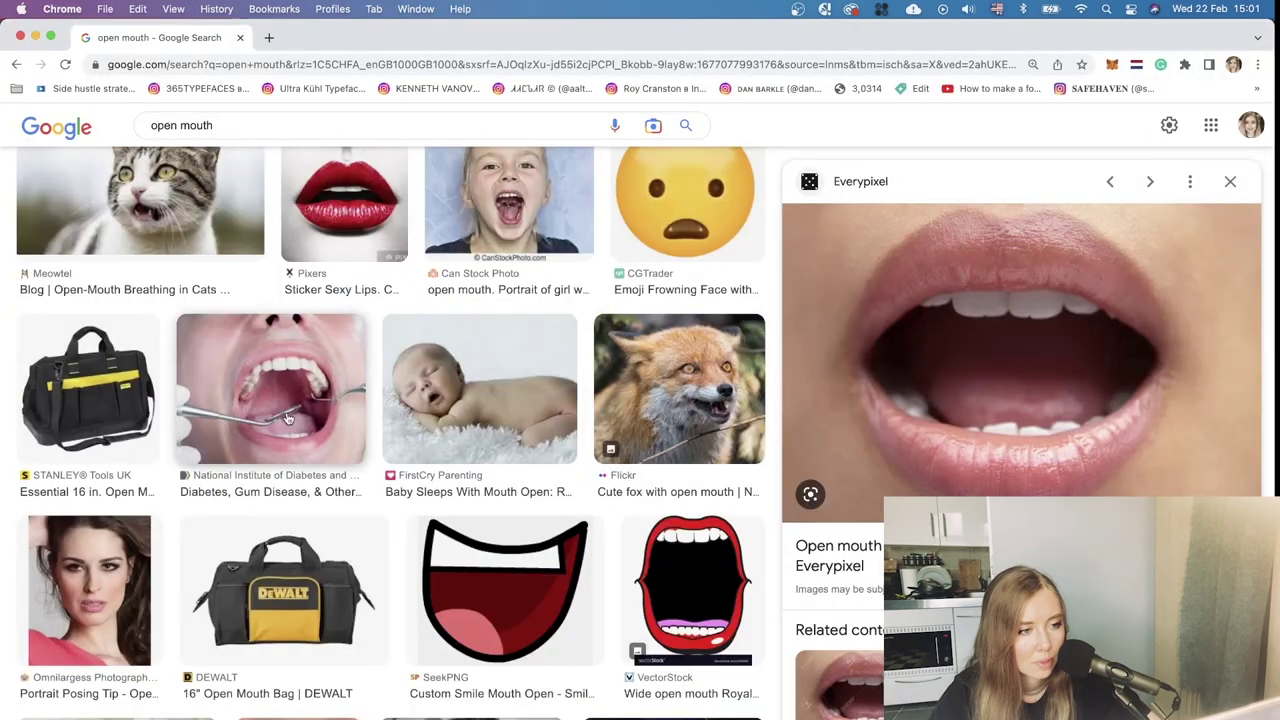
# Return to Chrome and look through more of the "open mouth" image results for further mouth photos
pyautogui.scroll(2, 340, 435)
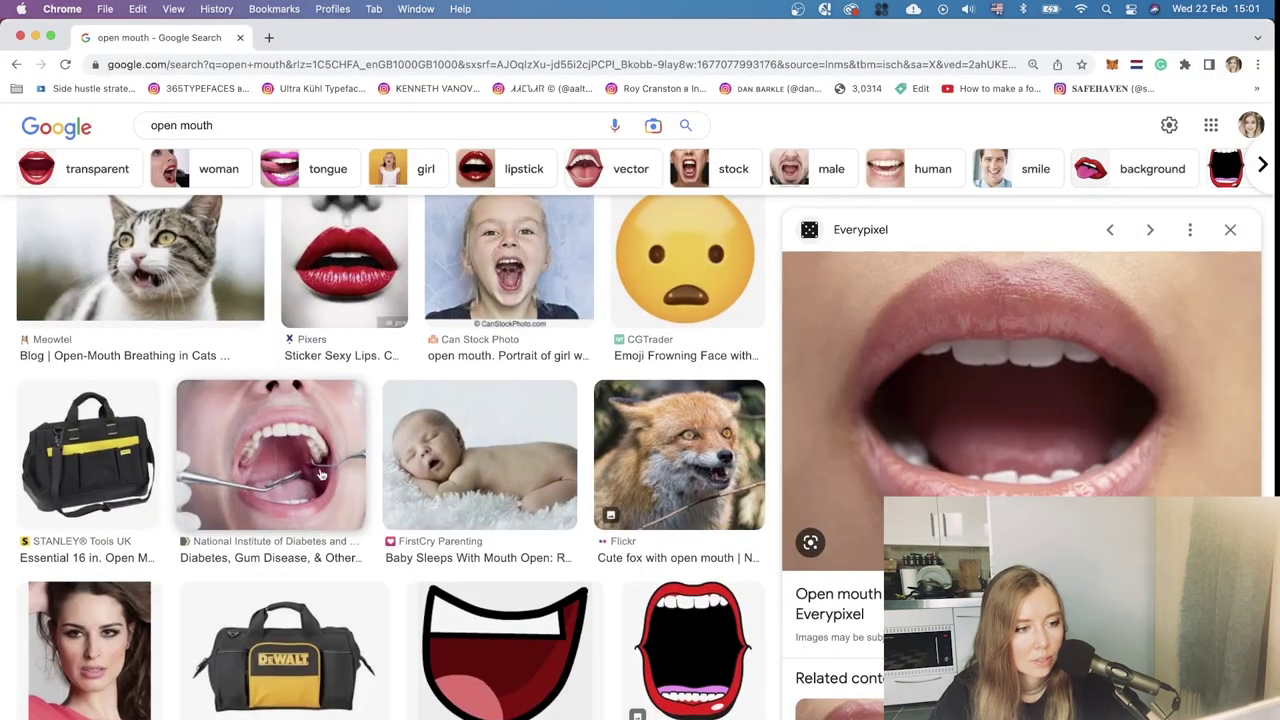
pyautogui.click(348, 462)
pyautogui.scroll(-15, 970, 448)
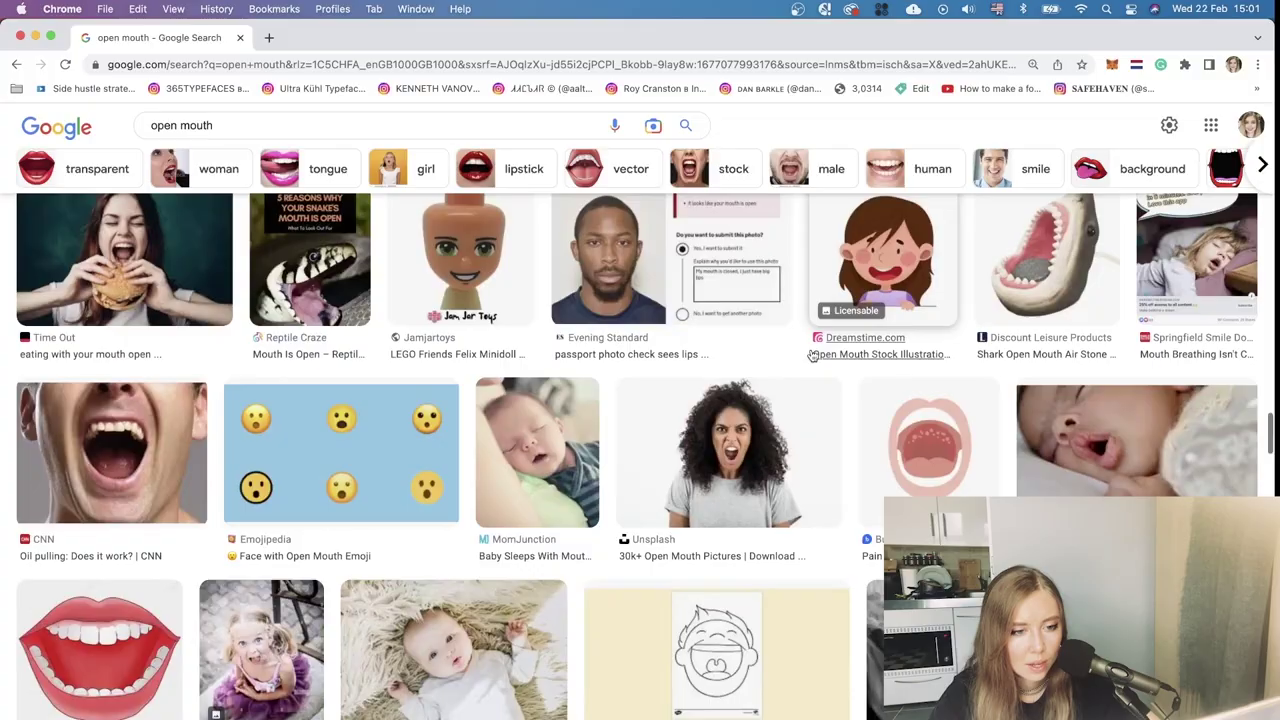
pyautogui.scroll(15, 812, 355)
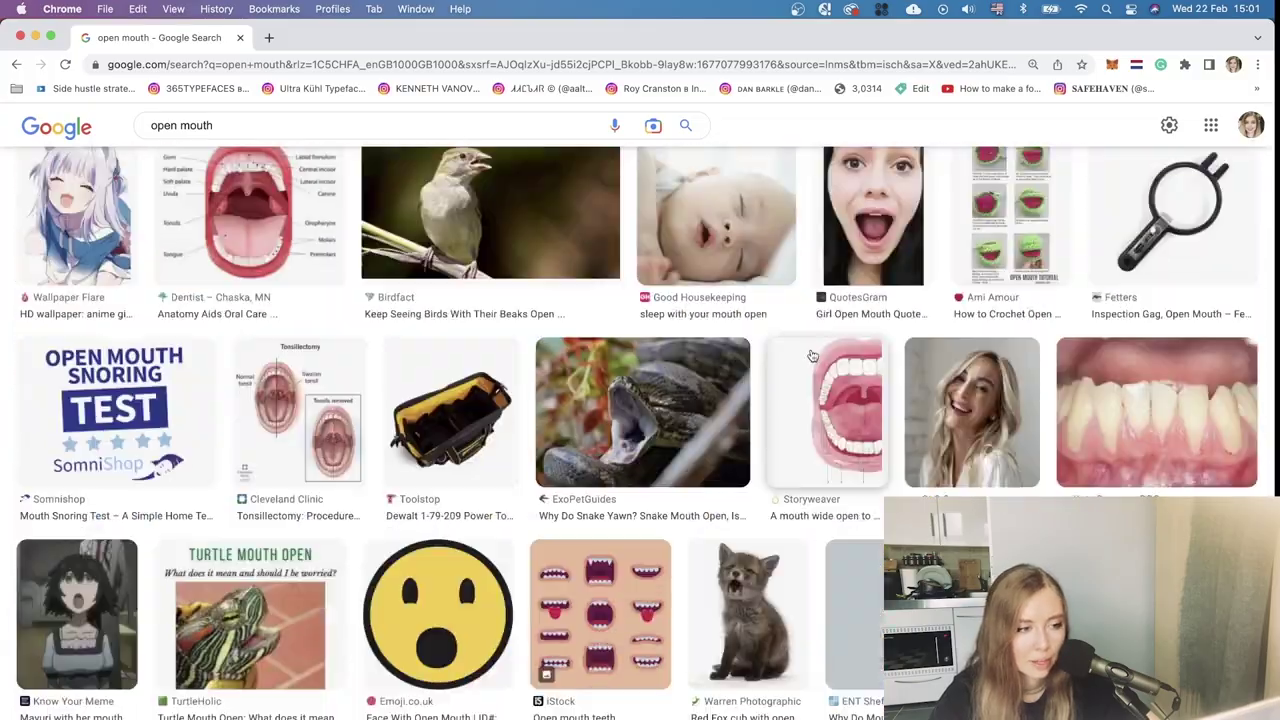
pyautogui.scroll(15, 812, 355)
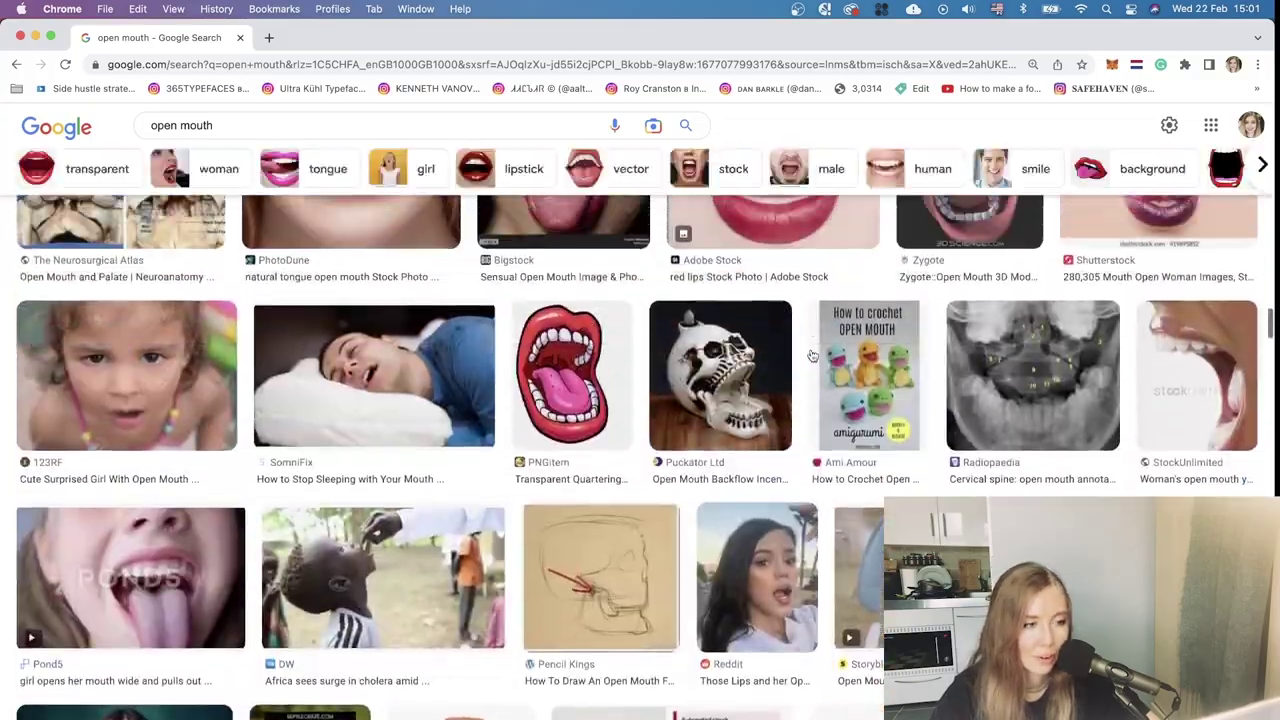
pyautogui.scroll(10, 812, 355)
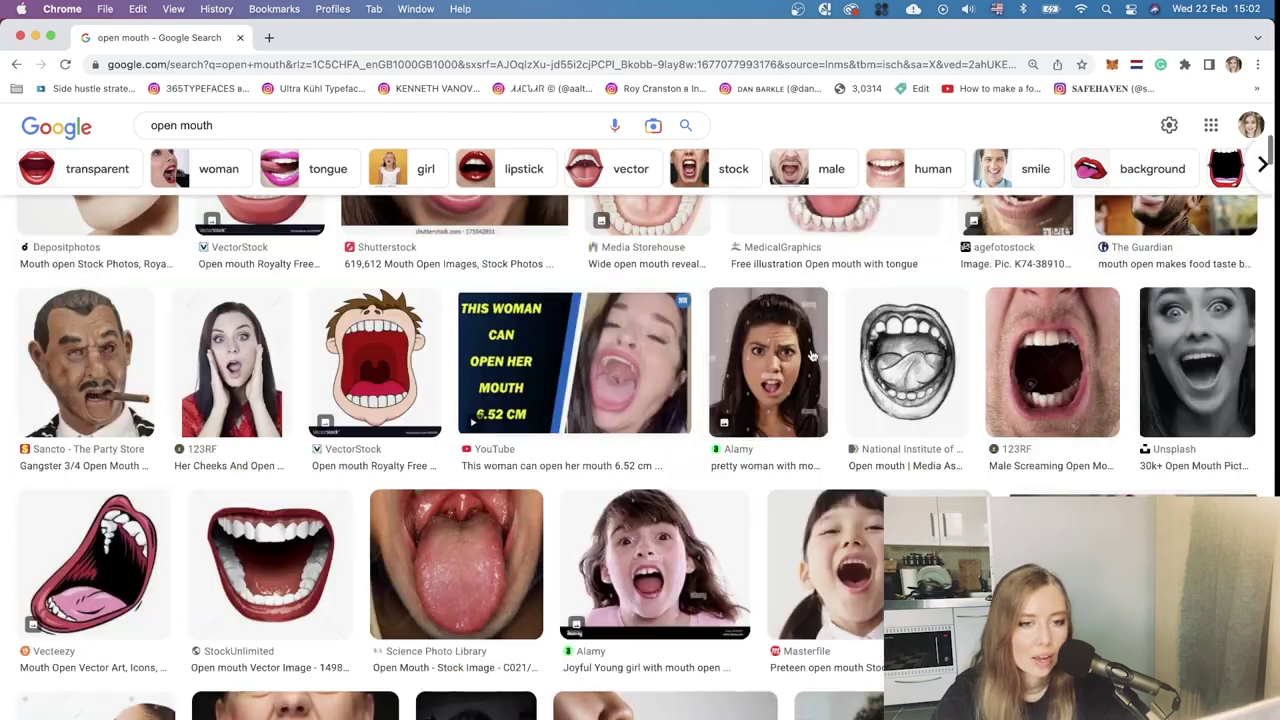
# Refine the Google Images search to "open mouth screaming"
pyautogui.click(300, 144)
pyautogui.write('creaming')
pyautogui.click(225, 144)
pyautogui.write('s')
pyautogui.press('Return')
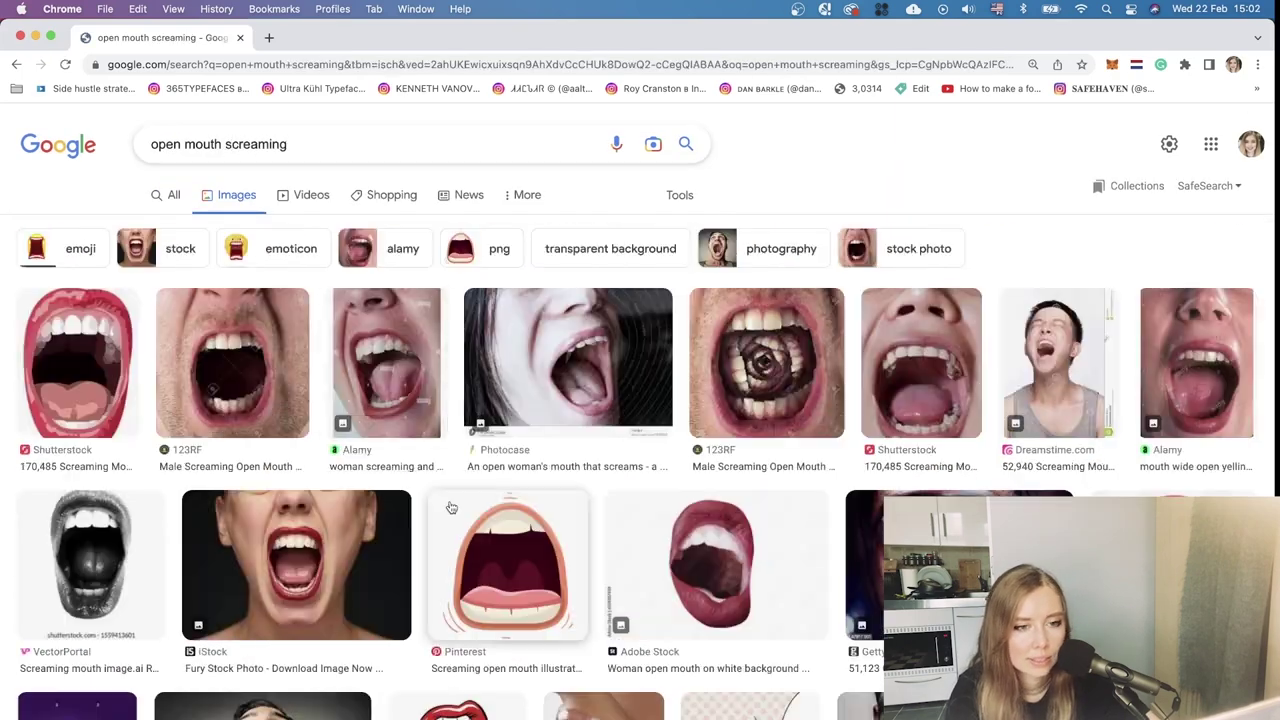
# Browse the screaming mouth results and copy the Alamy photo of a yelling man's open mouth
pyautogui.scroll(-5, 450, 508)
pyautogui.click(408, 417)
pyautogui.click(1229, 184)
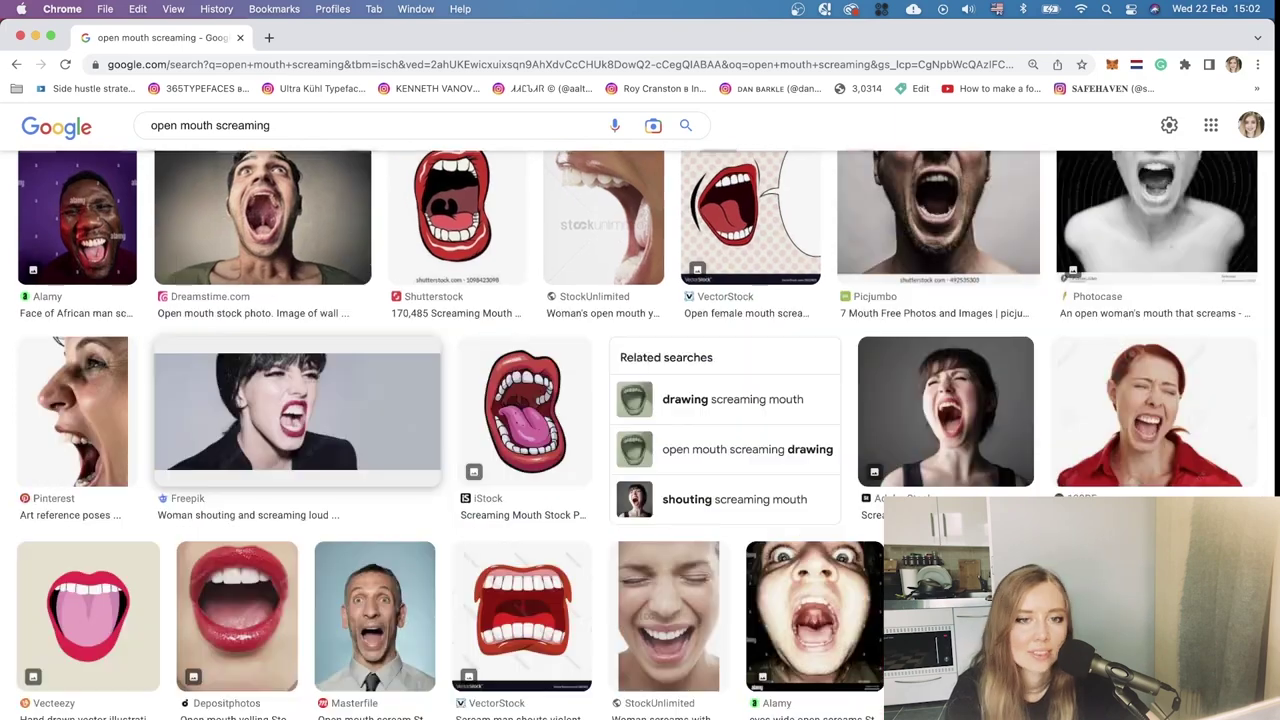
pyautogui.scroll(-10, 1074, 419)
pyautogui.click(1074, 419)
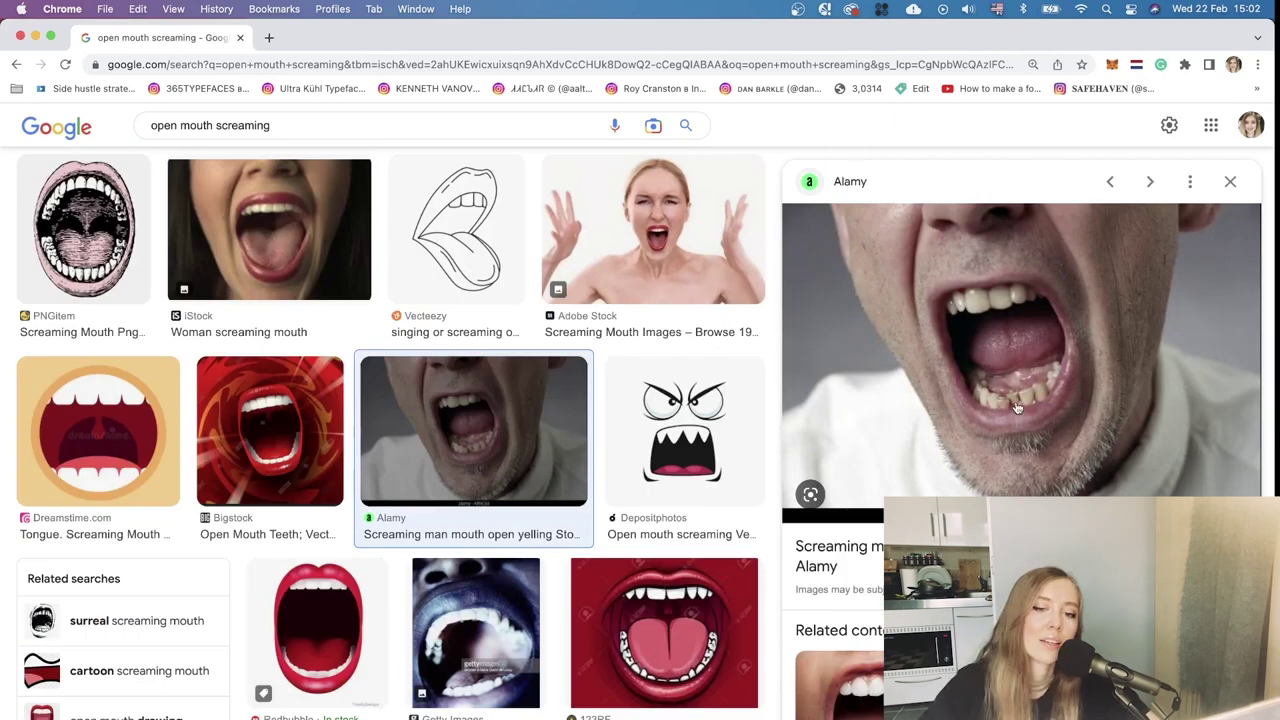
pyautogui.rightClick(1074, 330)
pyautogui.click(1130, 494)
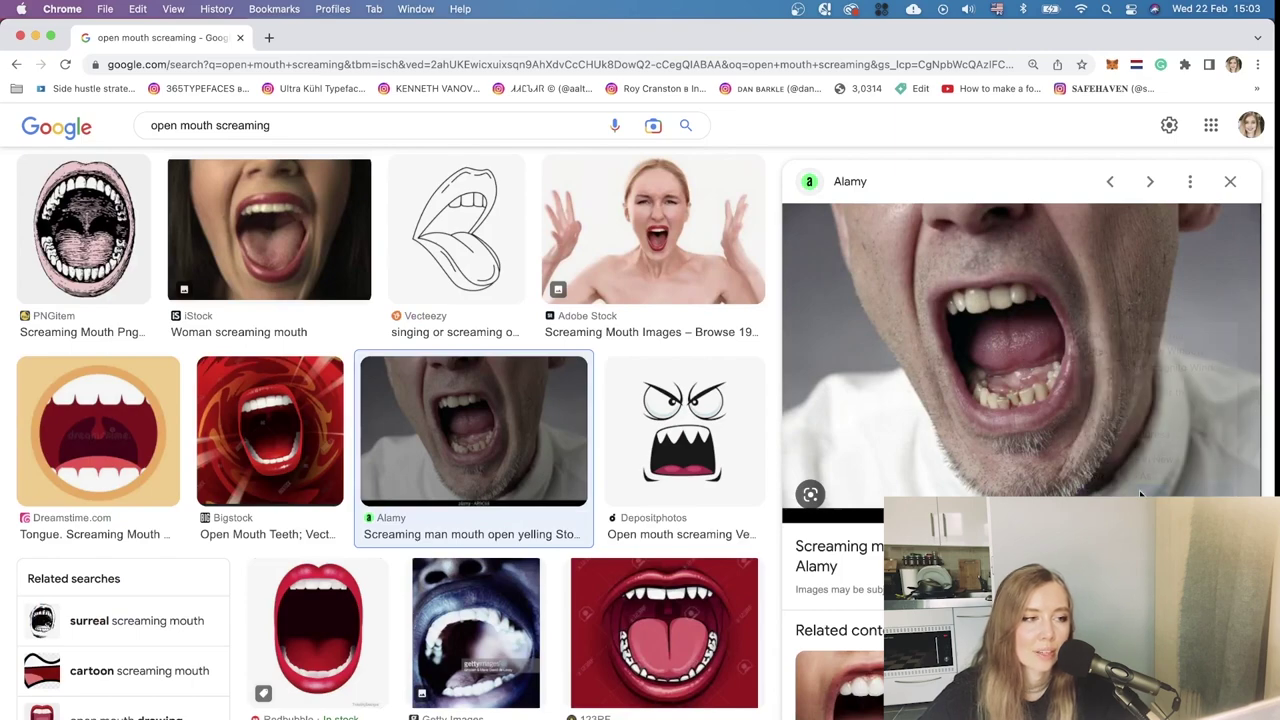
# Look through more of the "open mouth screaming" image results for further usable mouth photos
pyautogui.scroll(-5, 817, 443)
pyautogui.scroll(-5, 818, 442)
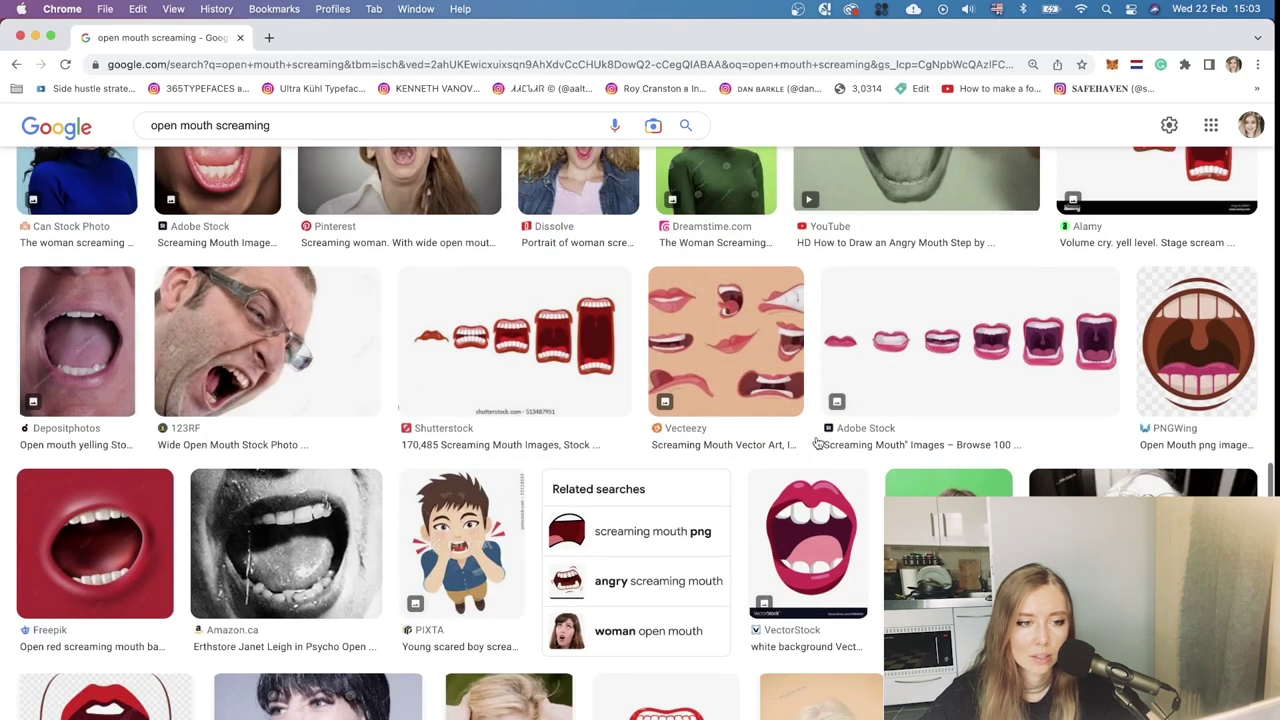
pyautogui.scroll(3, 817, 443)
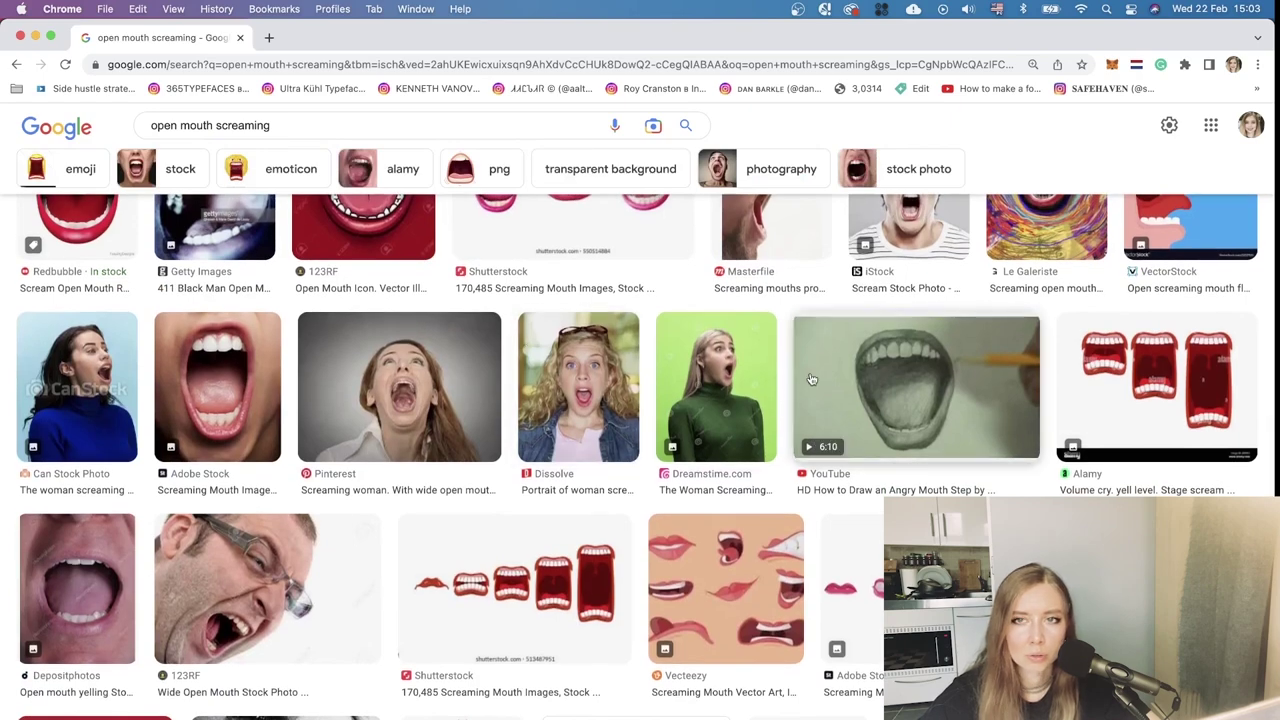
pyautogui.scroll(2, 812, 379)
pyautogui.scroll(-10, 812, 379)
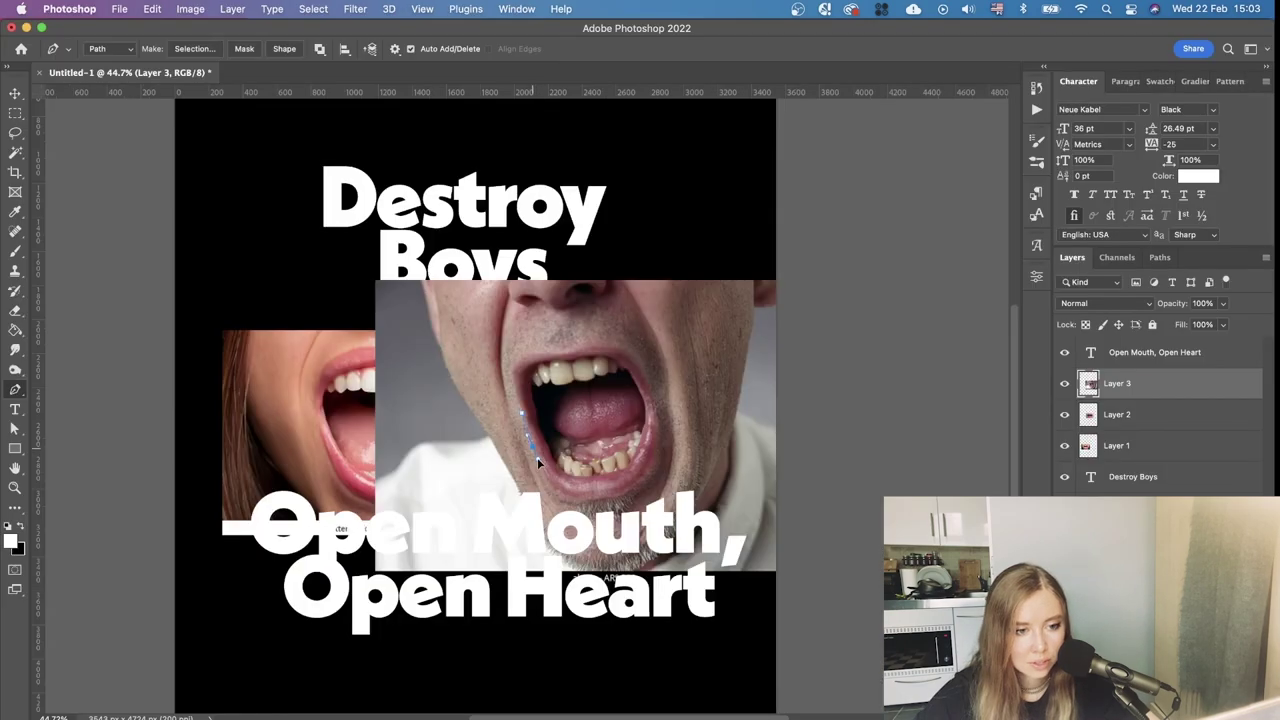
# Trace the yelling man's open mouth with a closed Pen path around the lips and convert it into a selection
pyautogui.moveTo(605, 507); pyautogui.dragTo(572, 350)
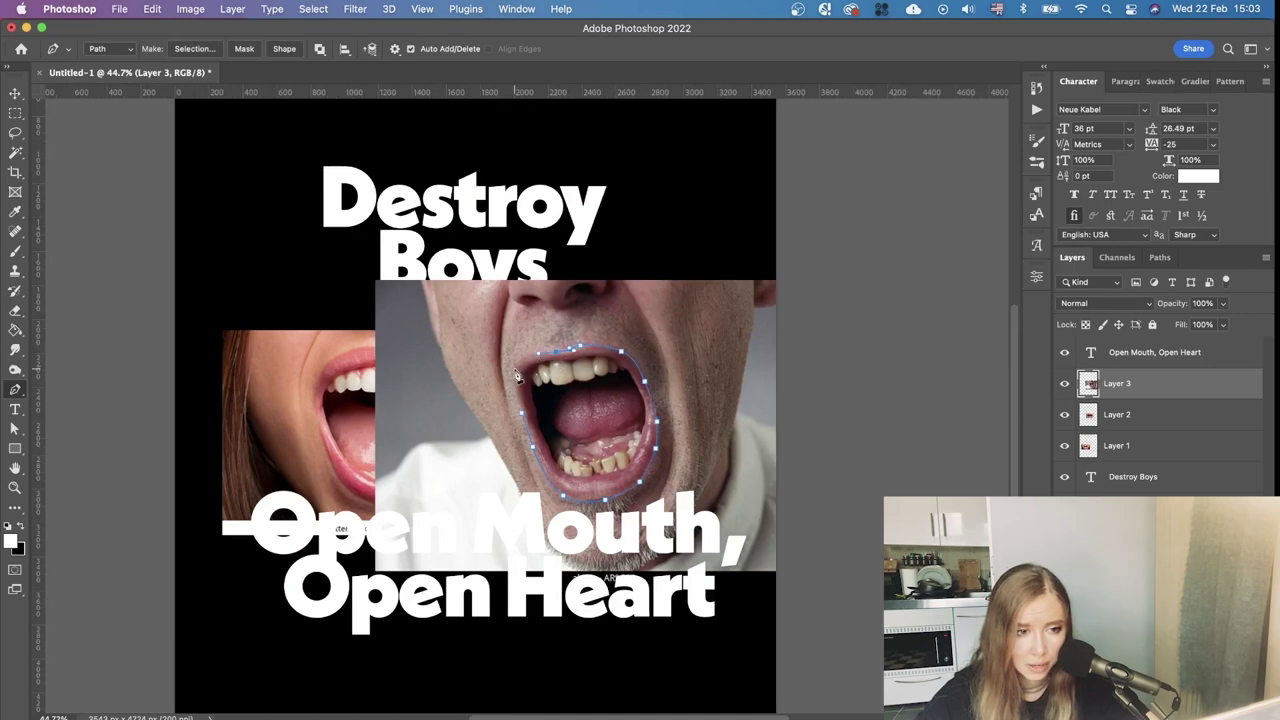
pyautogui.click(521, 412)
pyautogui.rightClick(677, 405)
pyautogui.click(775, 483)
pyautogui.click(874, 300)
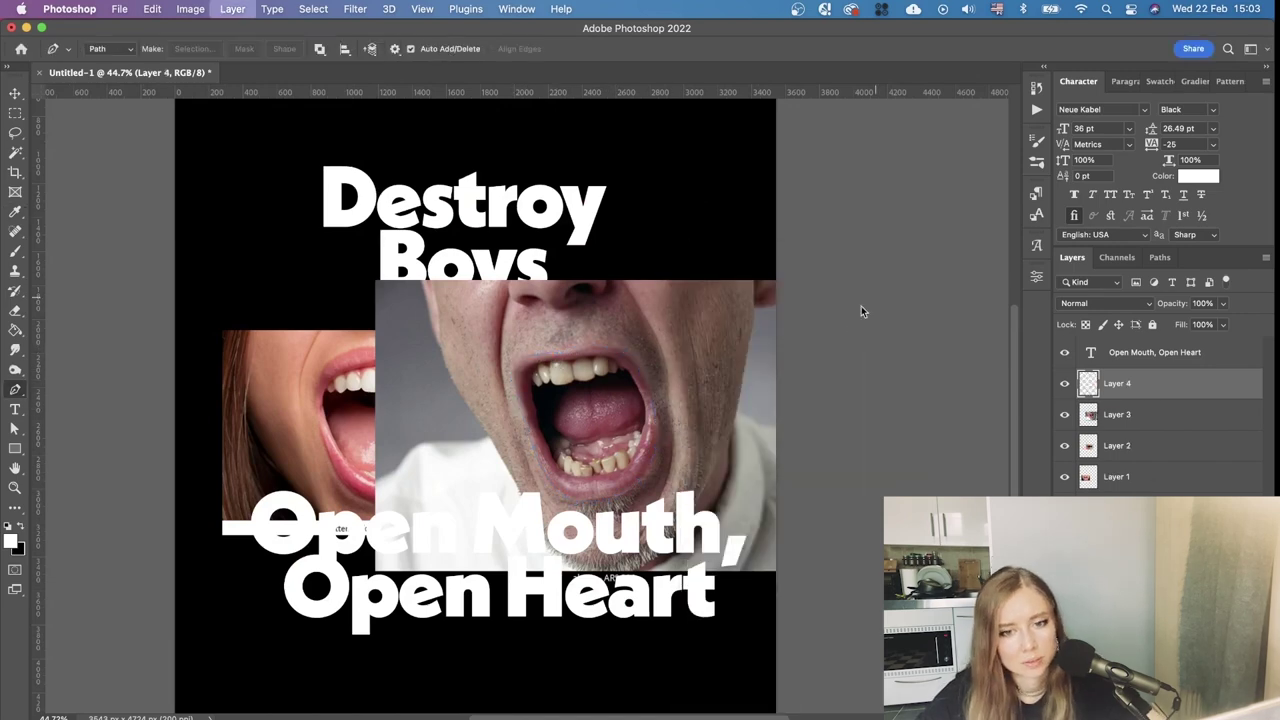
# Copy the selected man's mouth to its own layer, hide the source photo and move the cutout to the poster's right side
pyautogui.press('super+j')
pyautogui.click(1064, 415)
pyautogui.click(15, 93)
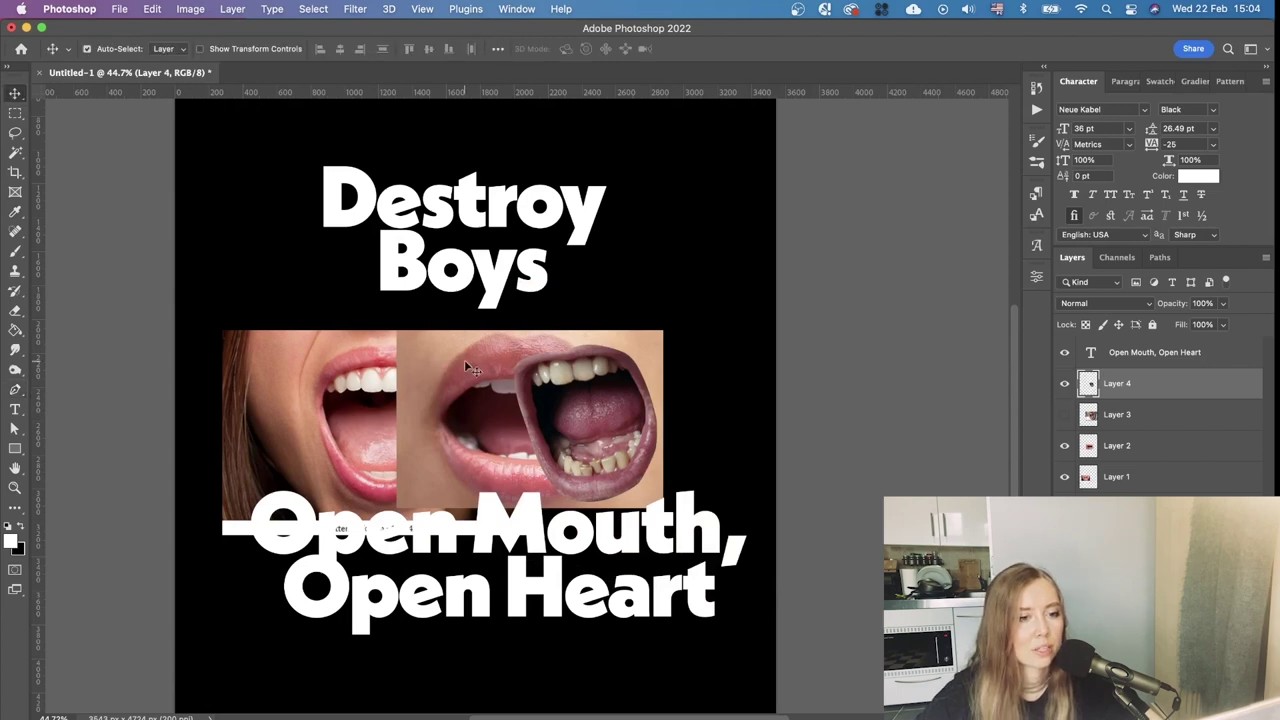
pyautogui.moveTo(597, 409); pyautogui.dragTo(687, 378)
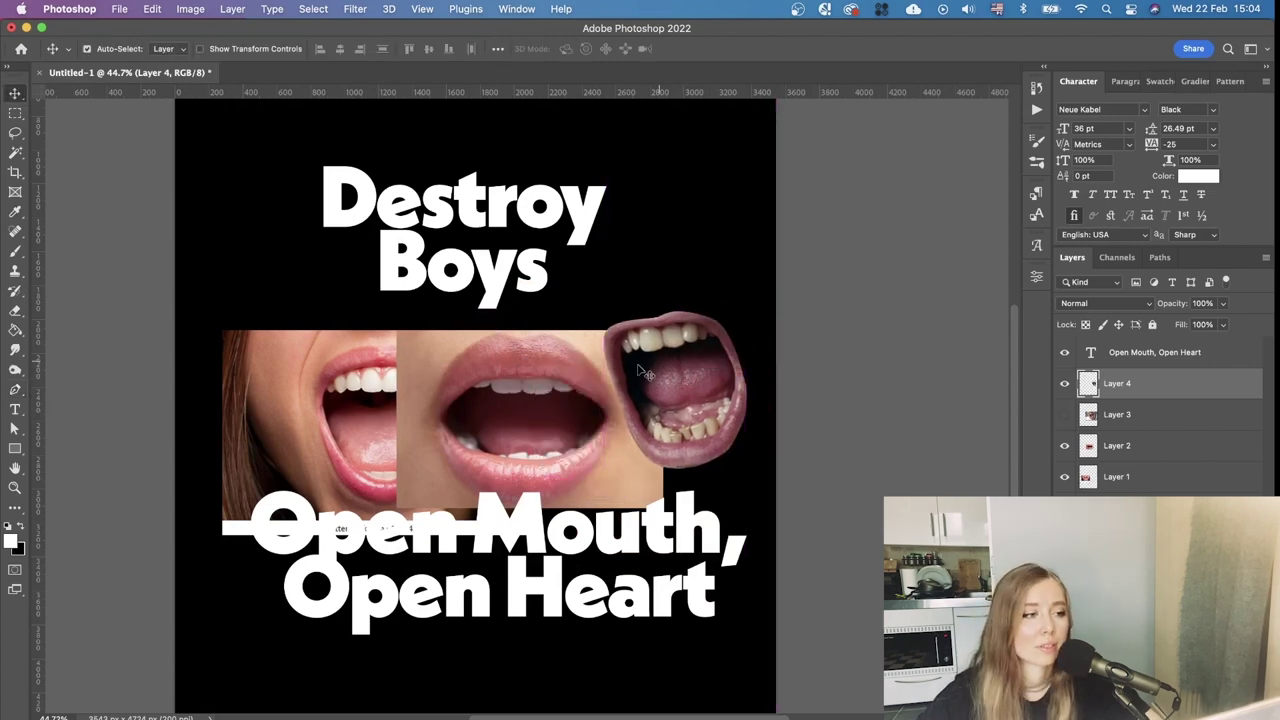
# Trace the outer lip contour of the middle close-up mouth photo with a closed Pen path
pyautogui.click(15, 391)
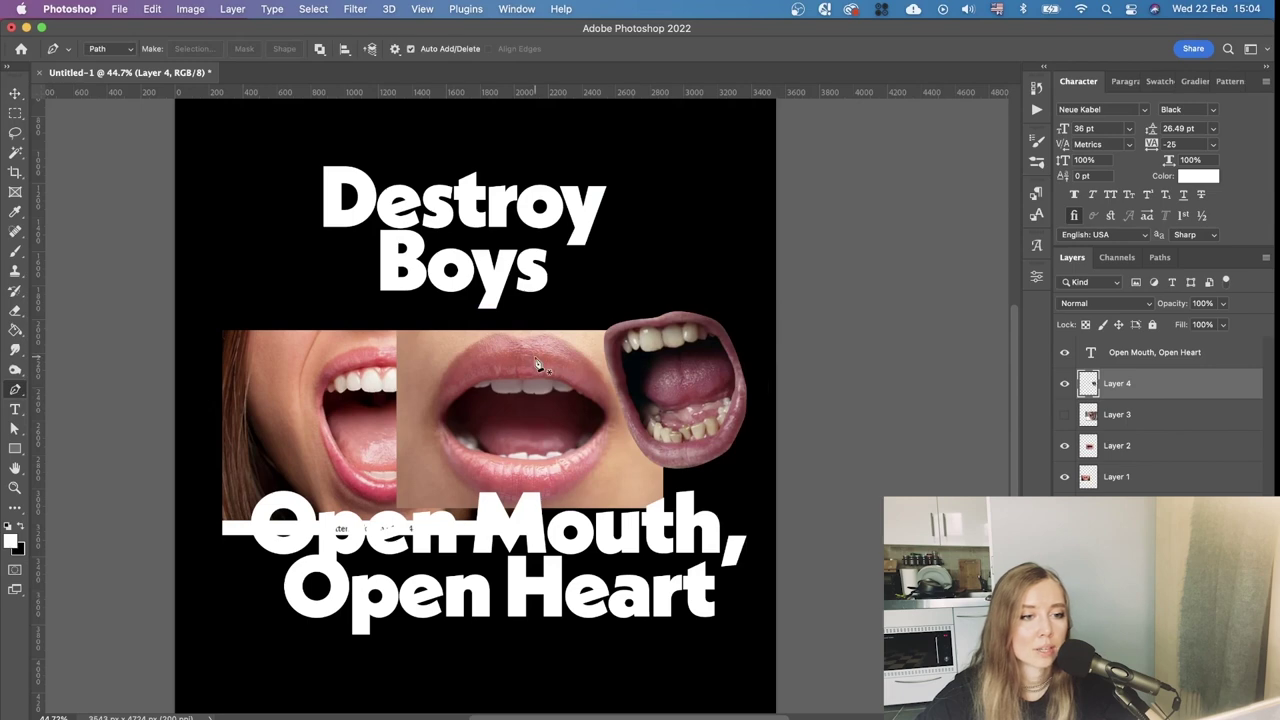
pyautogui.scroll(3, 544, 366)
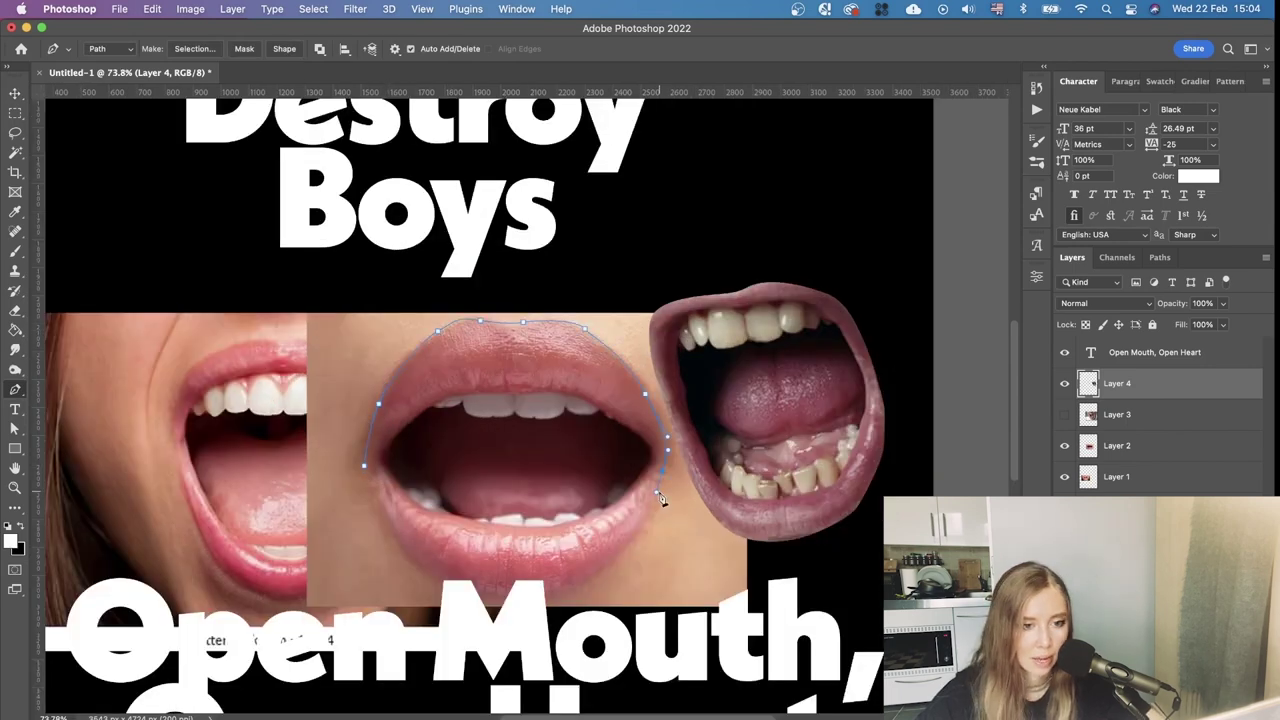
pyautogui.press('super+z')
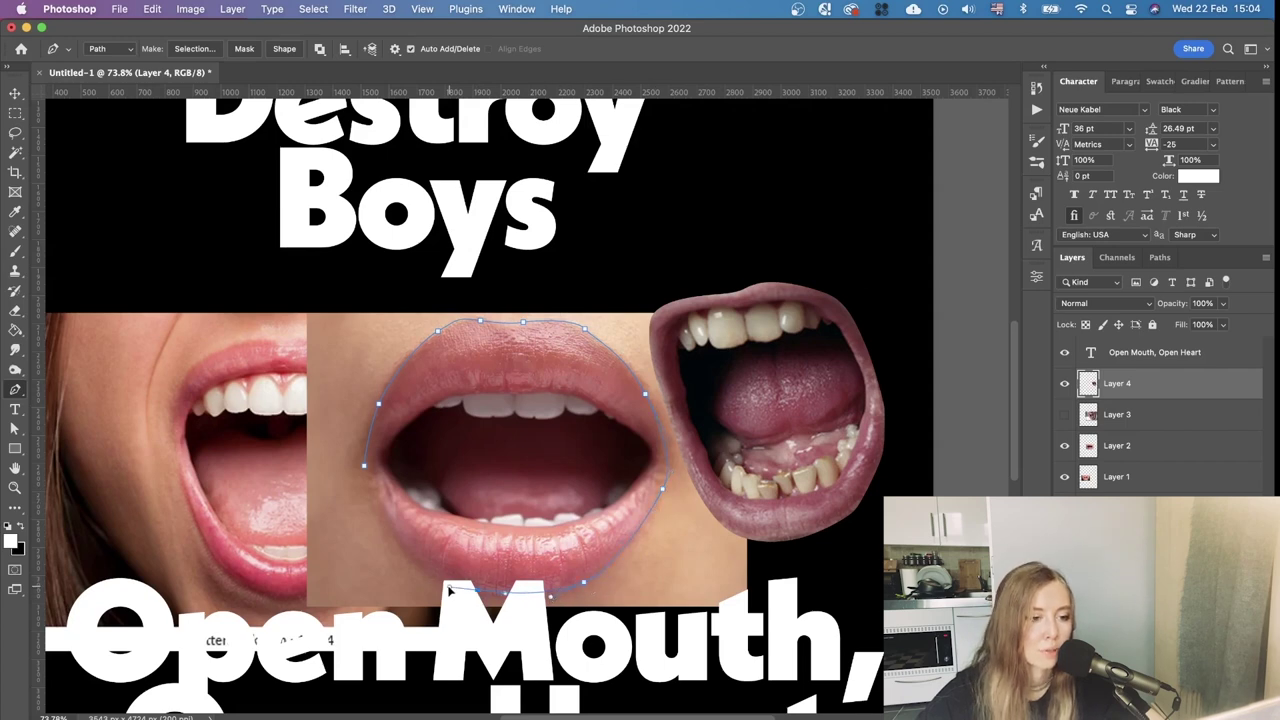
pyautogui.click(365, 470)
pyautogui.click(1063, 447)
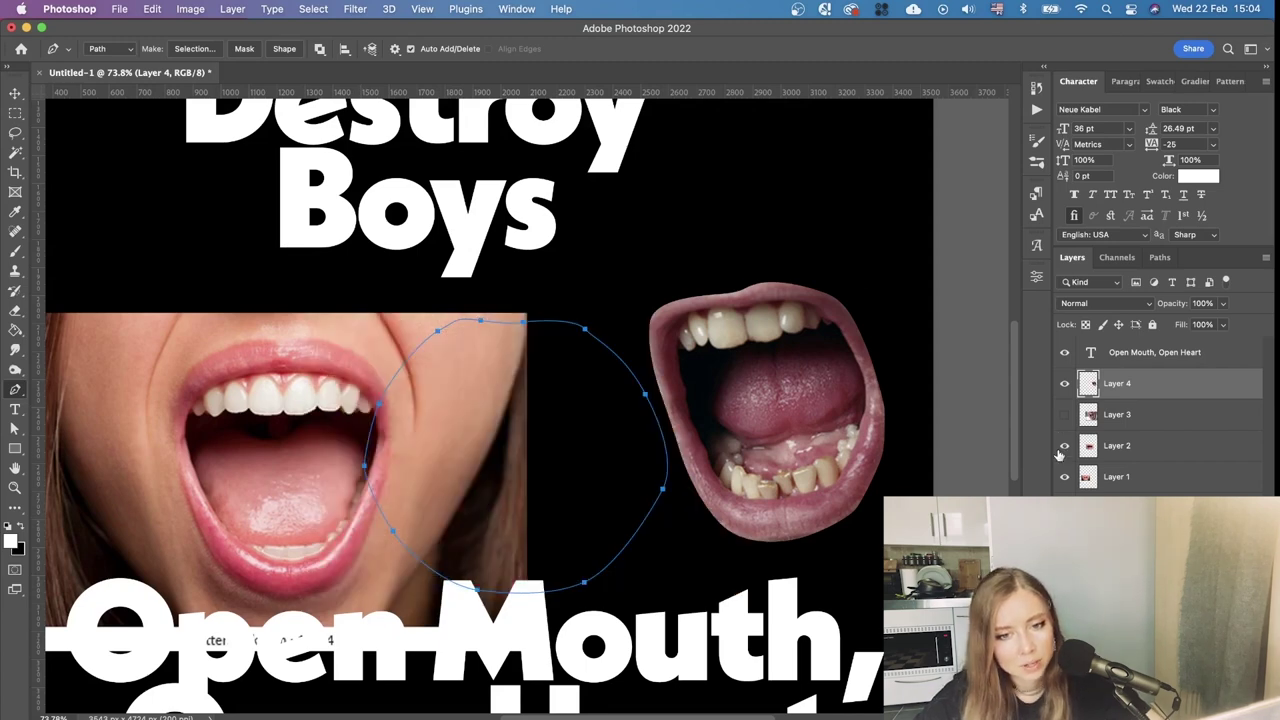
pyautogui.click(1063, 447)
# Cut the traced close-up lips from Layer 2 onto a new layer with 0 px feather, hide Layer 2, and place them behind the man's mouth
pyautogui.rightClick(752, 437)
pyautogui.click(805, 508)
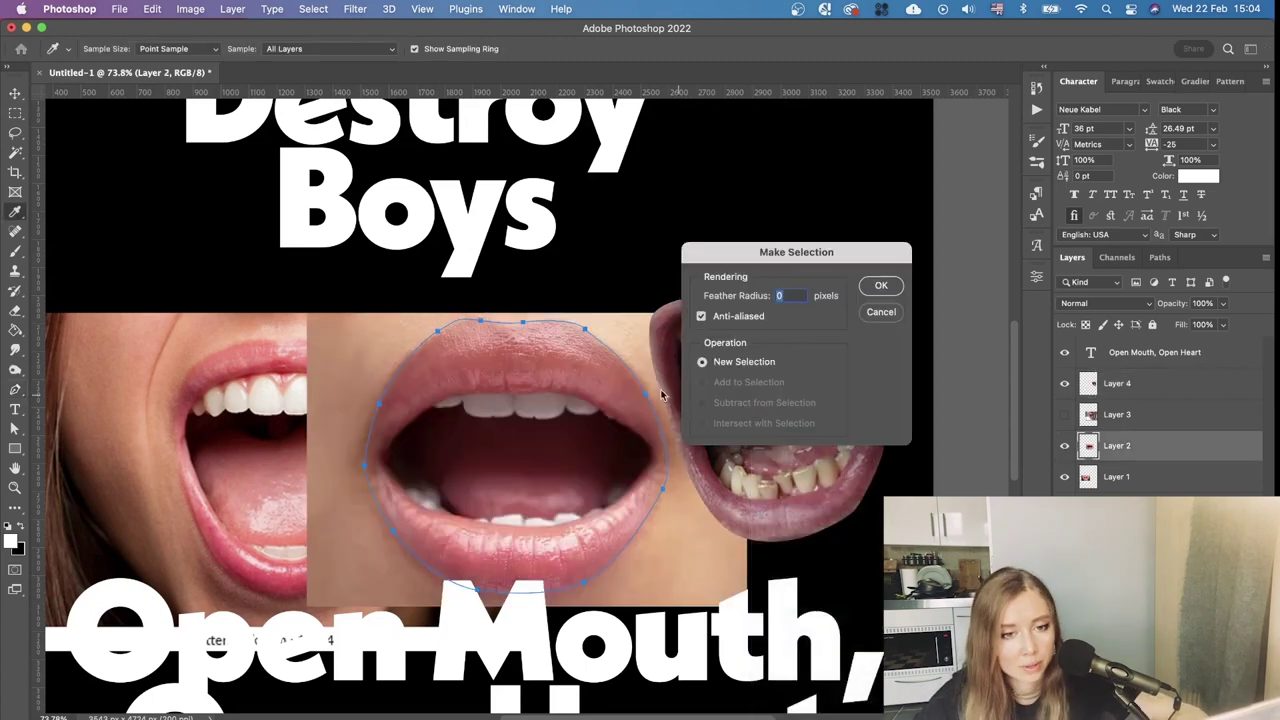
pyautogui.click(881, 287)
pyautogui.press('super+j')
pyautogui.click(1063, 477)
pyautogui.press('v')
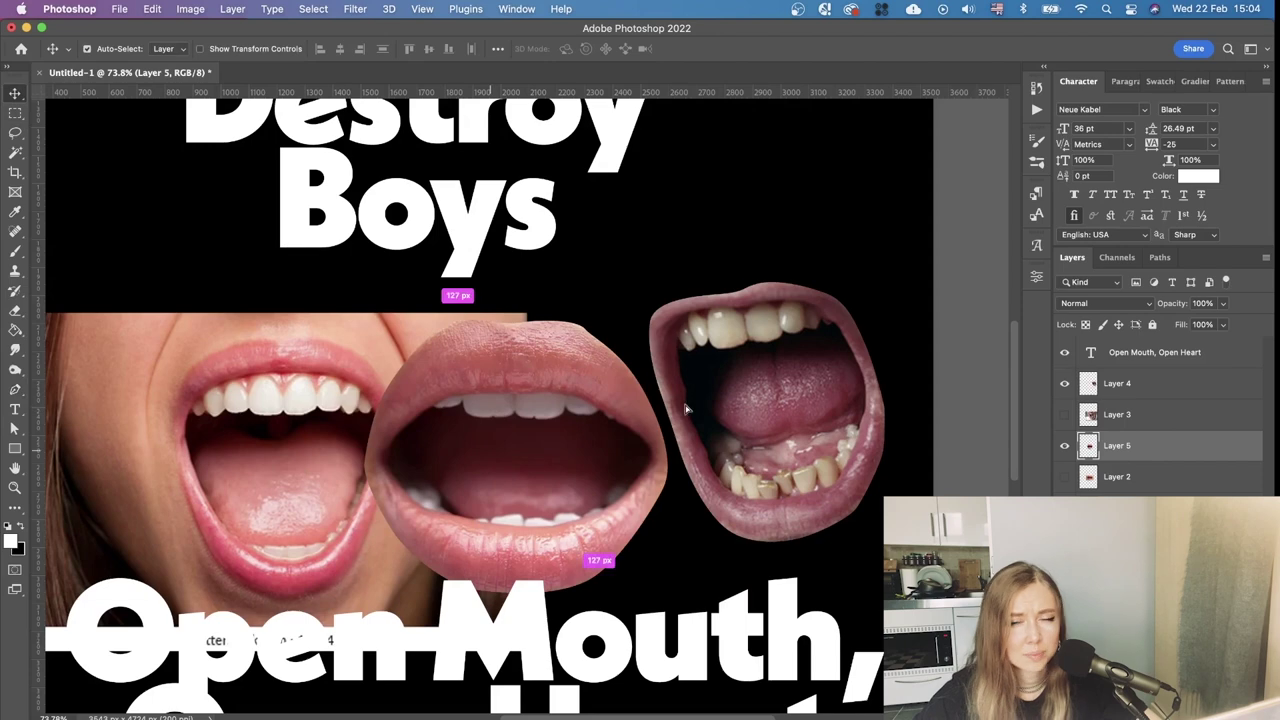
pyautogui.moveTo(490, 455); pyautogui.dragTo(646, 366)
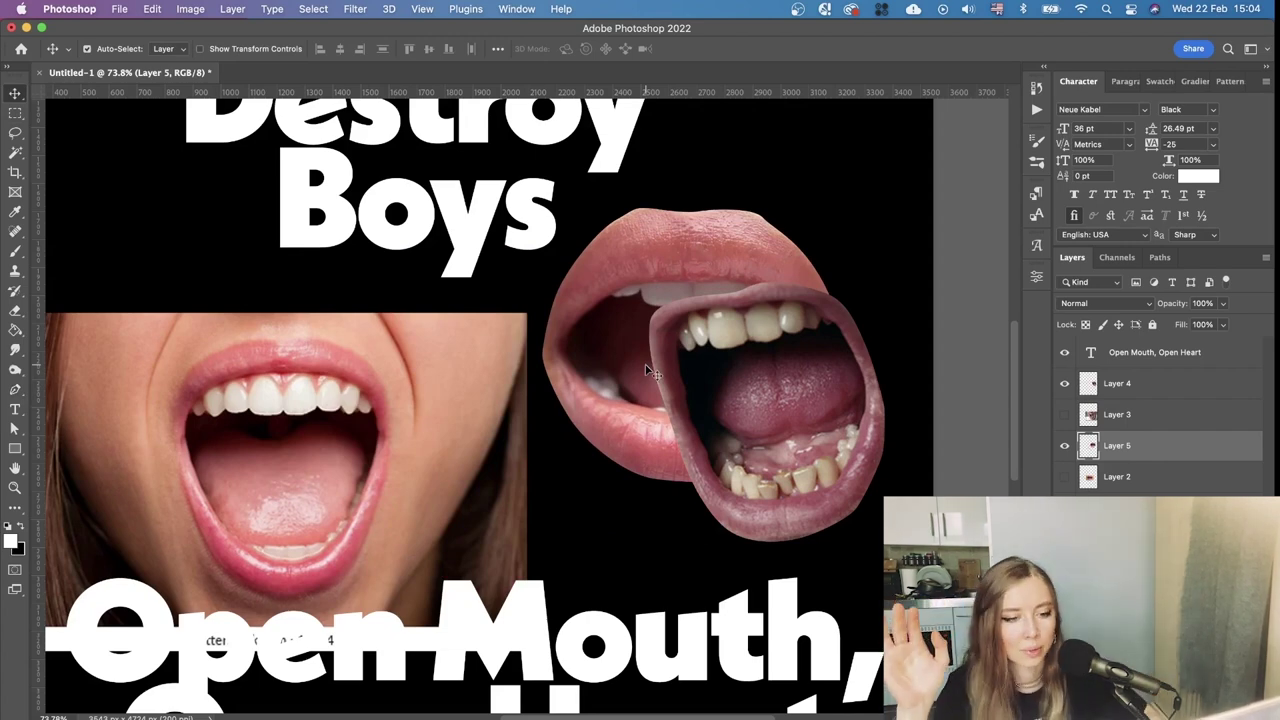
# Trace the woman's open mouth in the remaining photo with a closed Pen path and convert it into a selection
pyautogui.press('p')
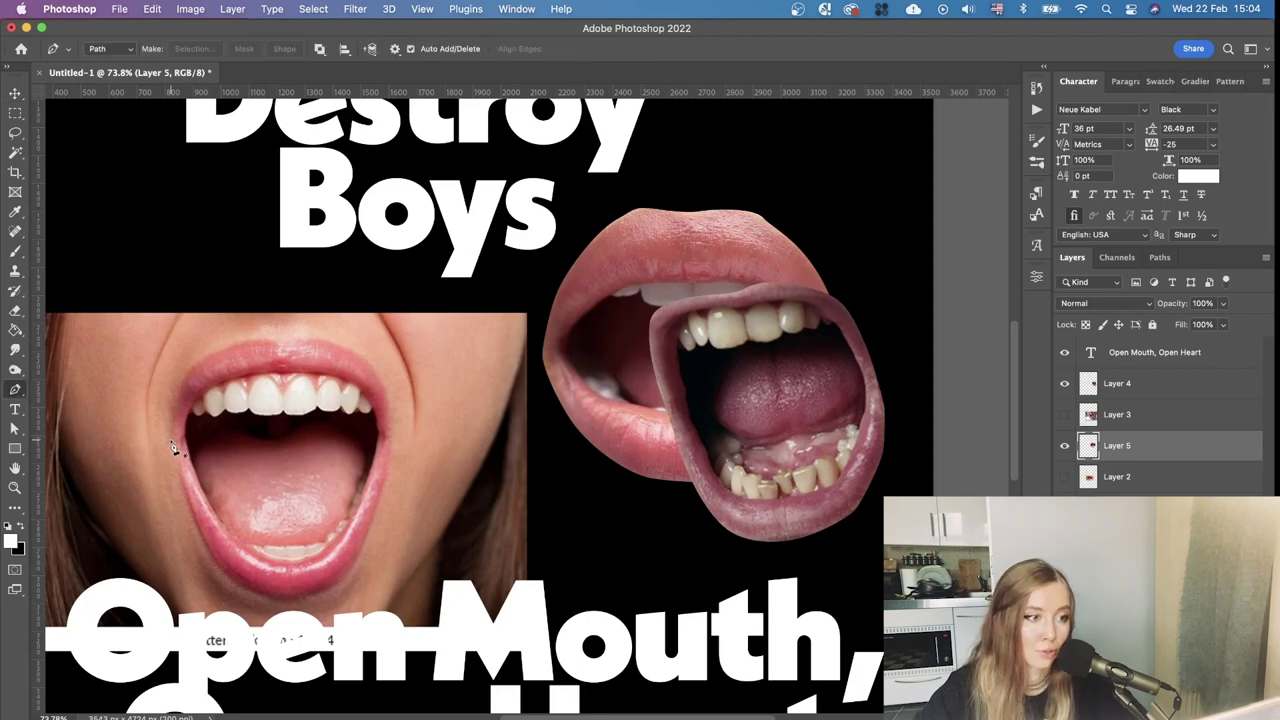
pyautogui.click(172, 436)
pyautogui.click(188, 376)
pyautogui.moveTo(336, 583); pyautogui.dragTo(310, 604)
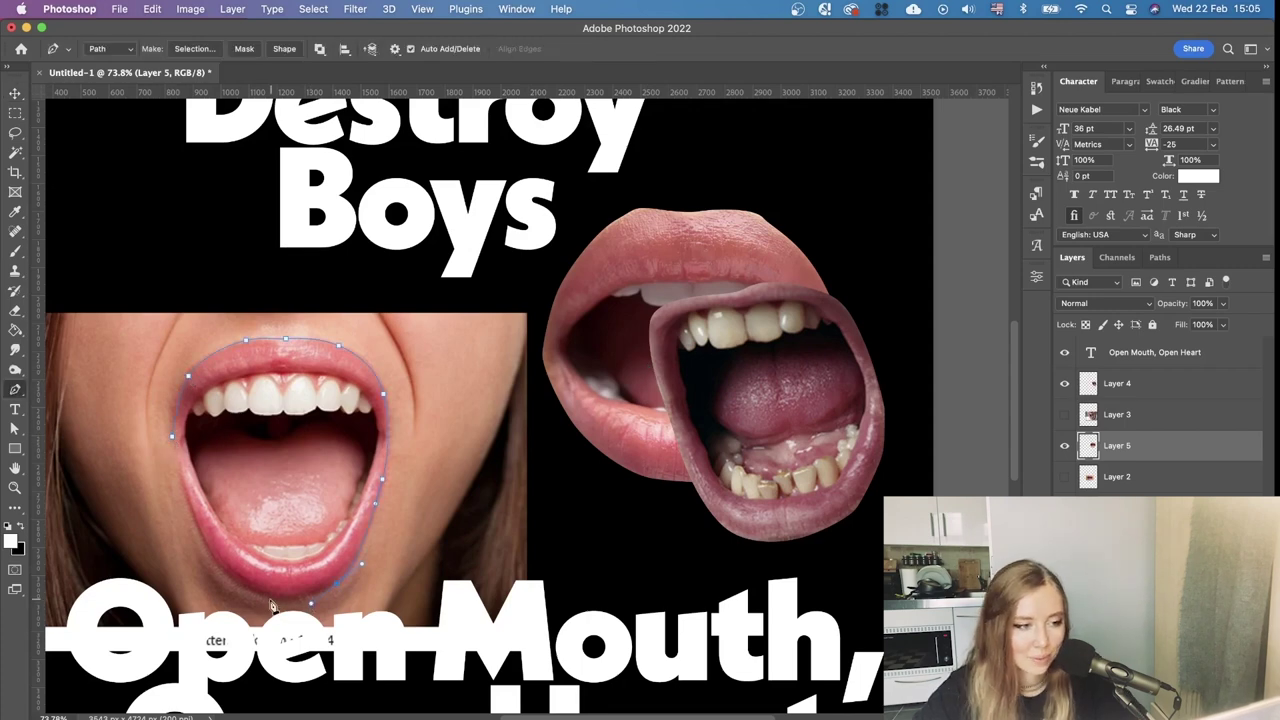
pyautogui.click(268, 598)
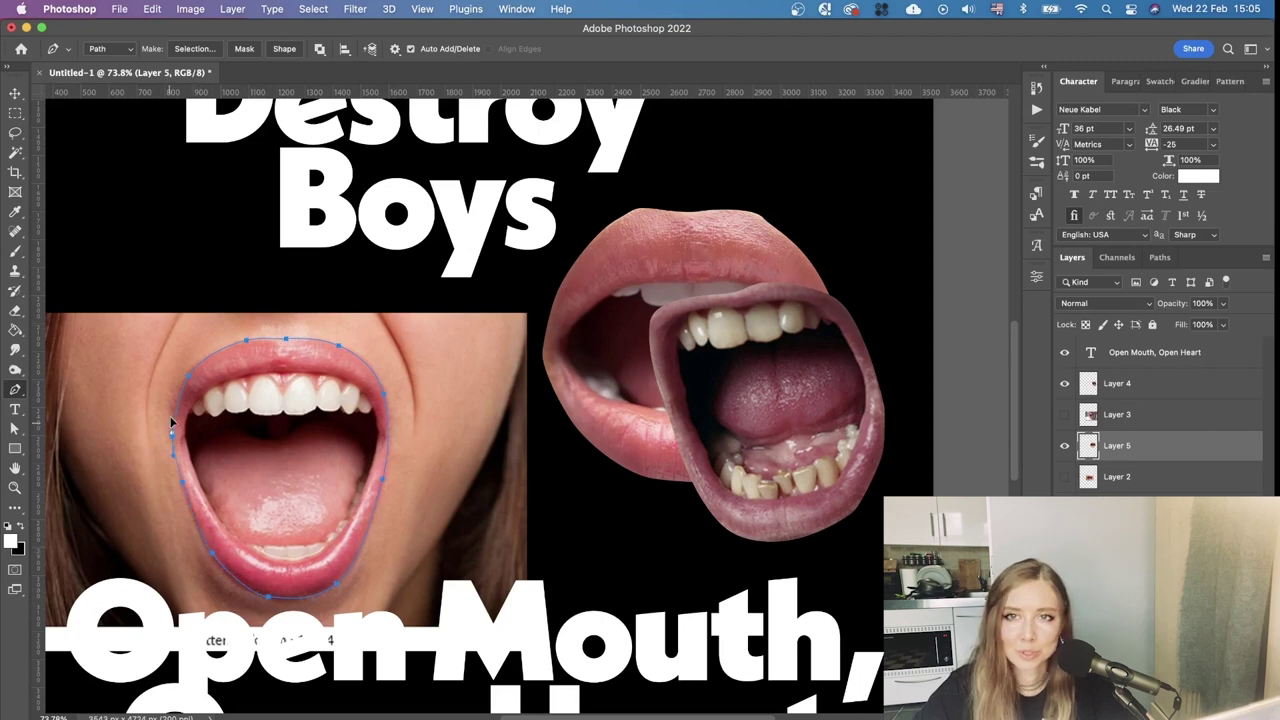
pyautogui.rightClick(414, 520)
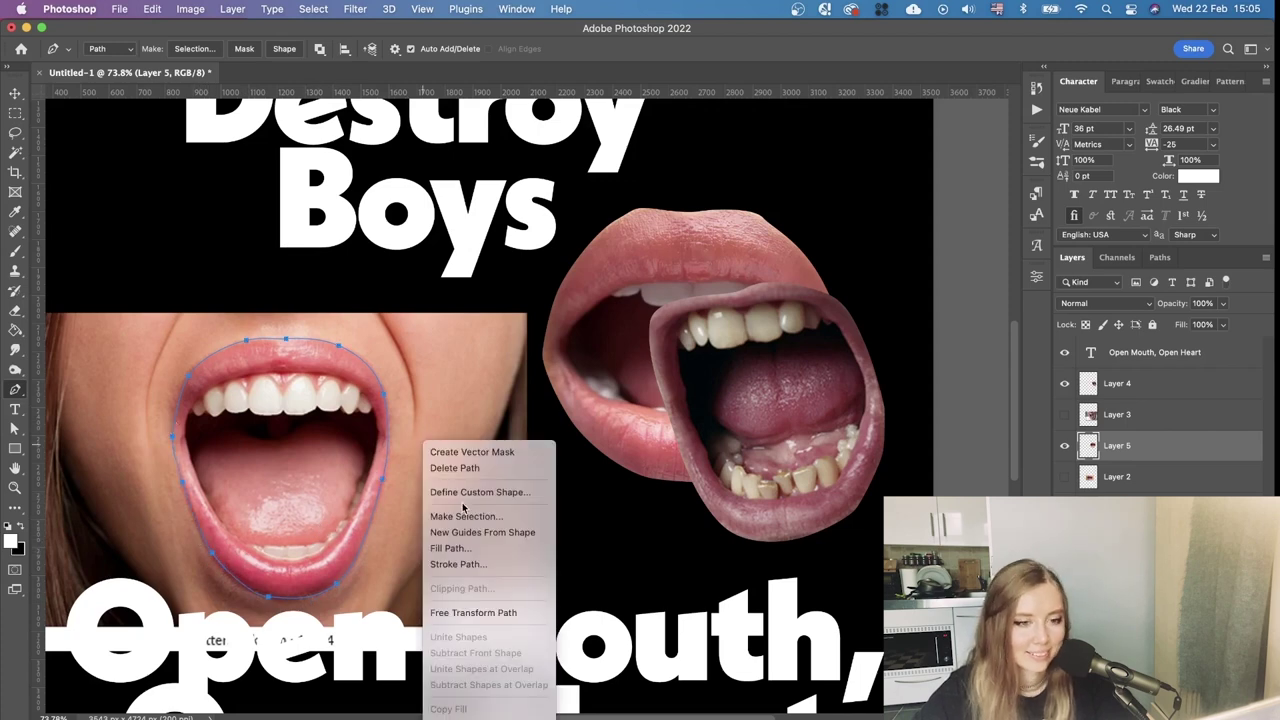
pyautogui.click(490, 523)
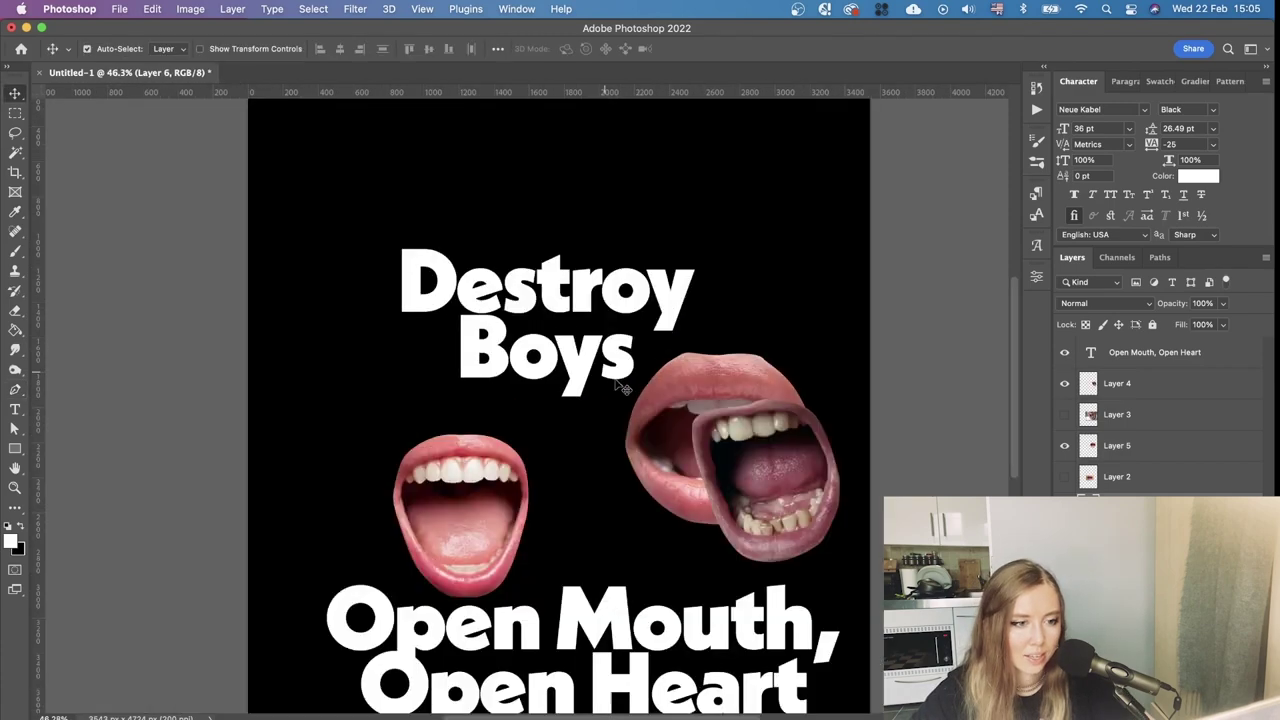
# Overlap the three mouth cutouts in a row between the two titles and convert them to smart objects
pyautogui.moveTo(670, 445); pyautogui.dragTo(464, 505)
pyautogui.moveTo(770, 475); pyautogui.dragTo(574, 492)
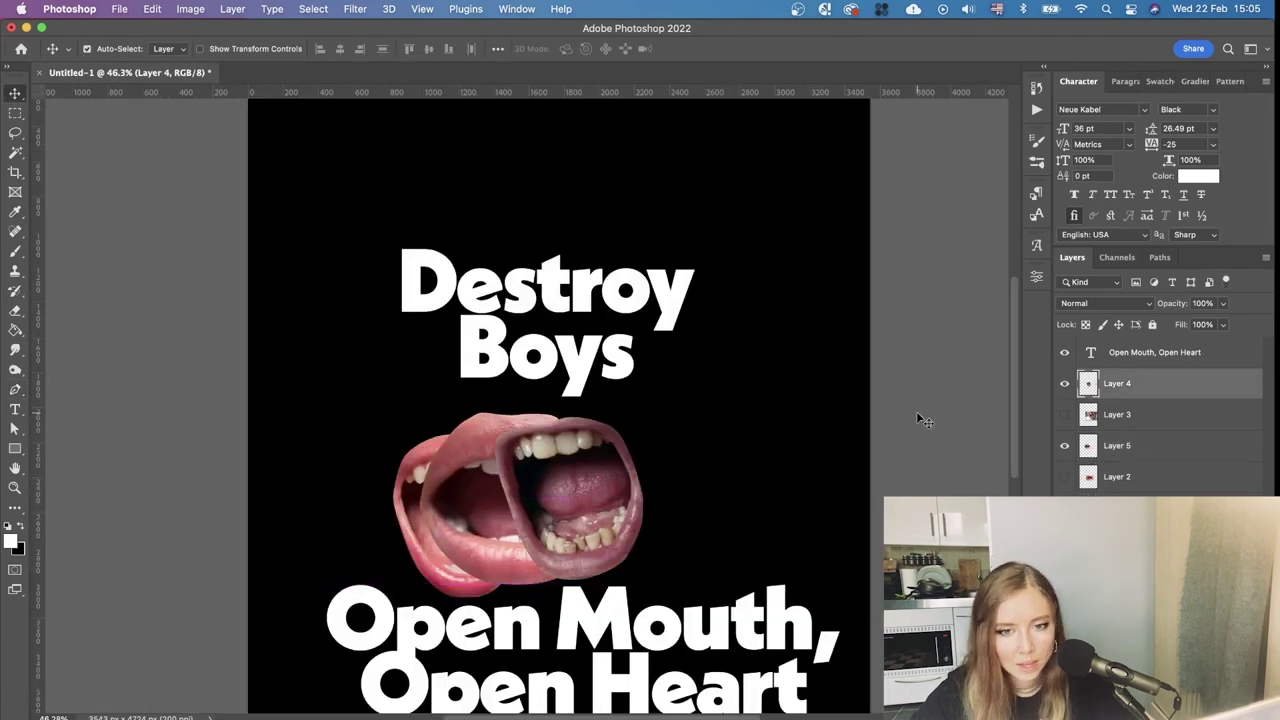
pyautogui.rightClick(1139, 385)
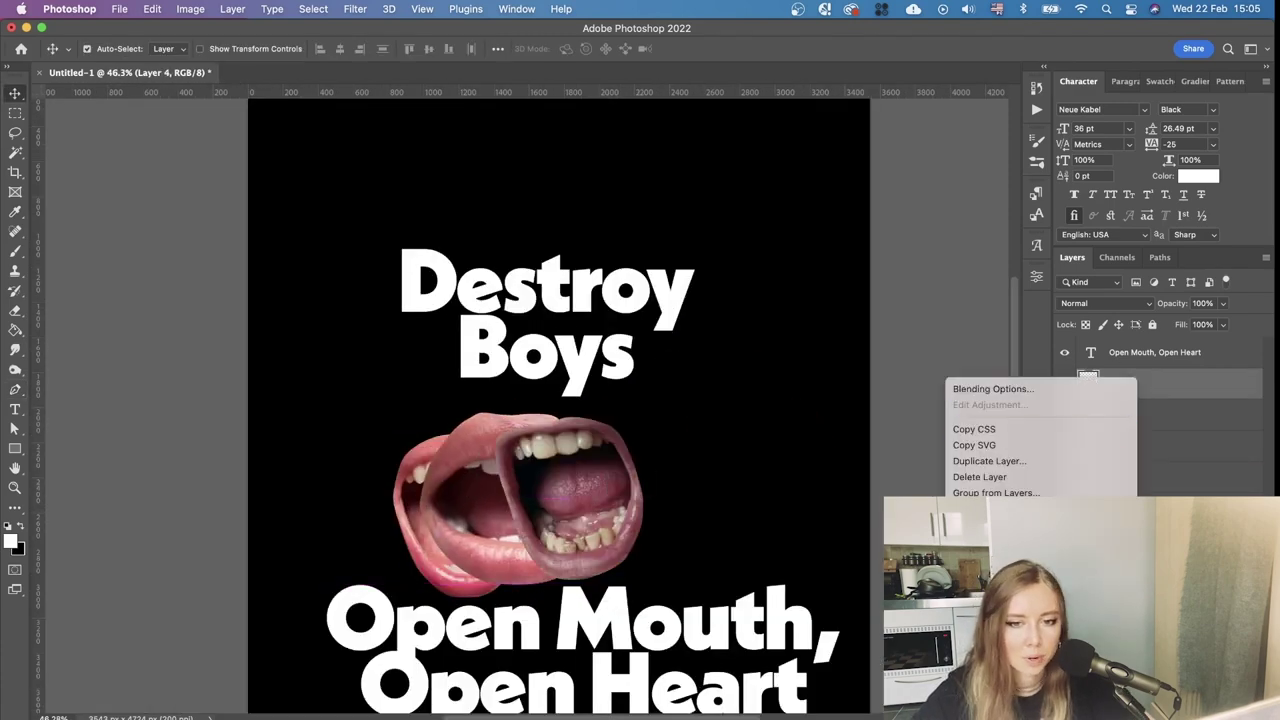
pyautogui.click(1006, 621)
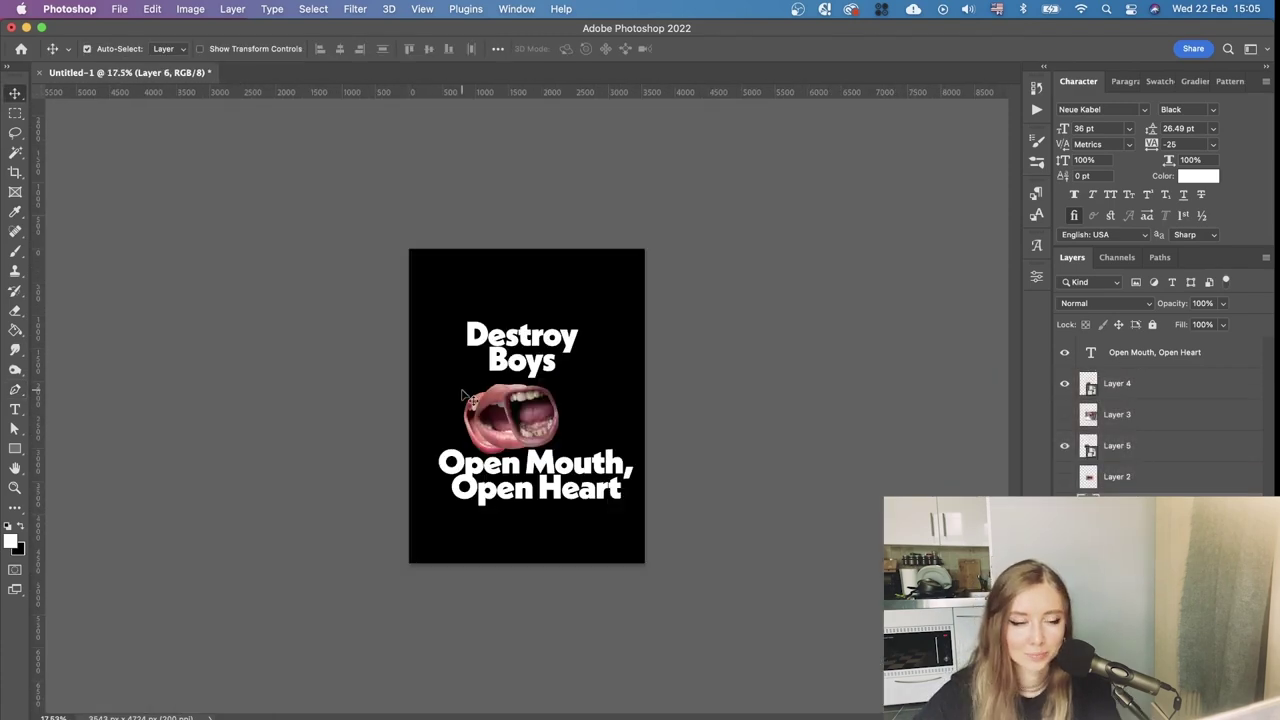
# Turn the three mouth cutouts black and white by applying Hue/Saturation with Saturation -100 to each
pyautogui.scroll(5, 461, 388)
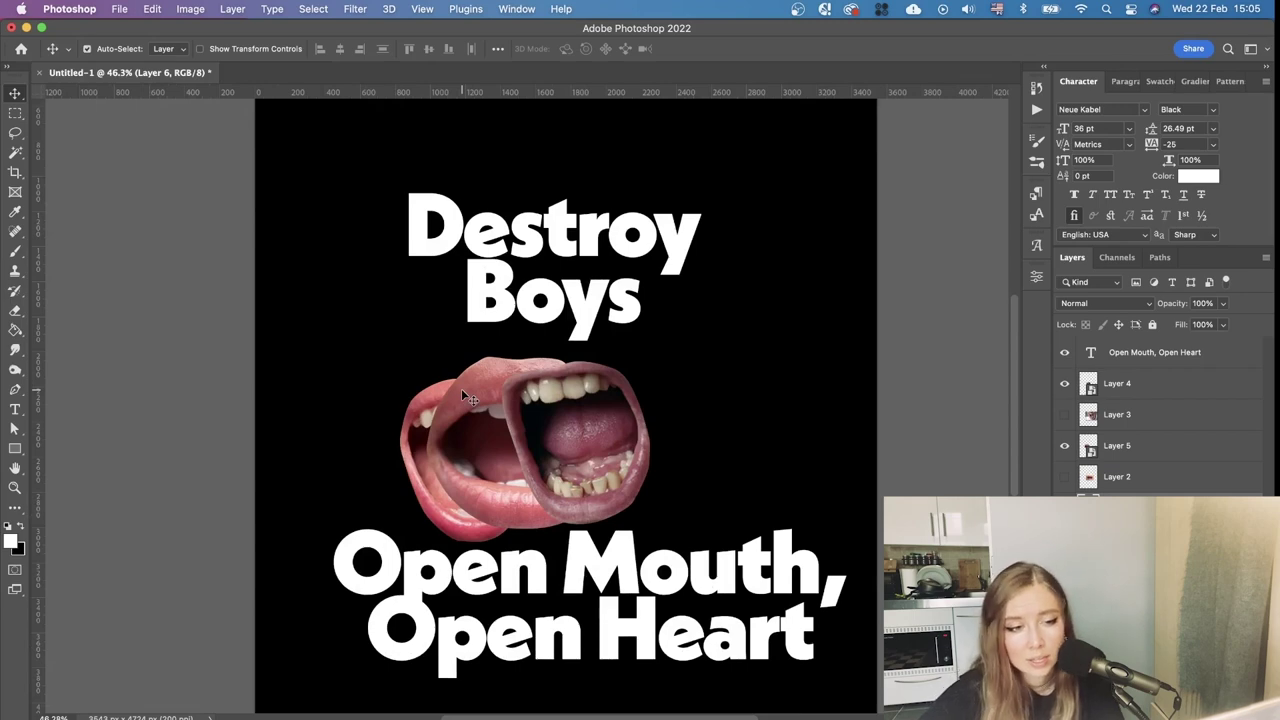
pyautogui.press('super+u')
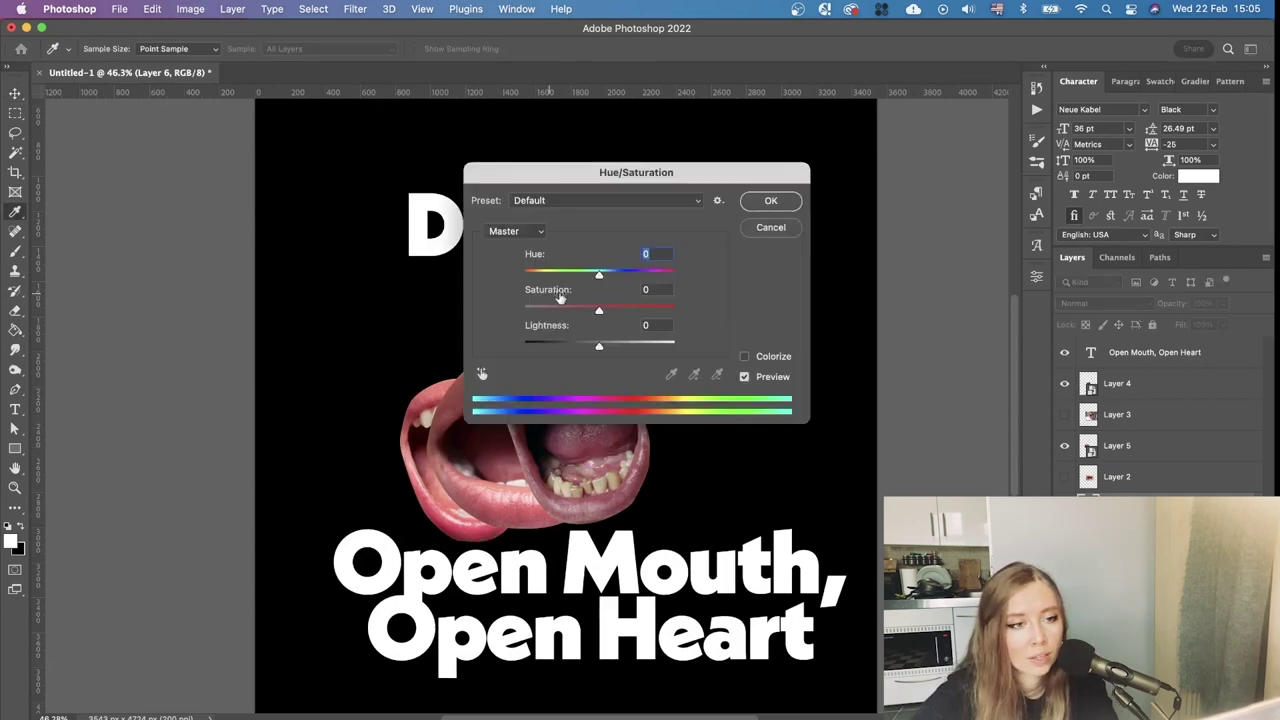
pyautogui.moveTo(584, 174); pyautogui.dragTo(722, 237)
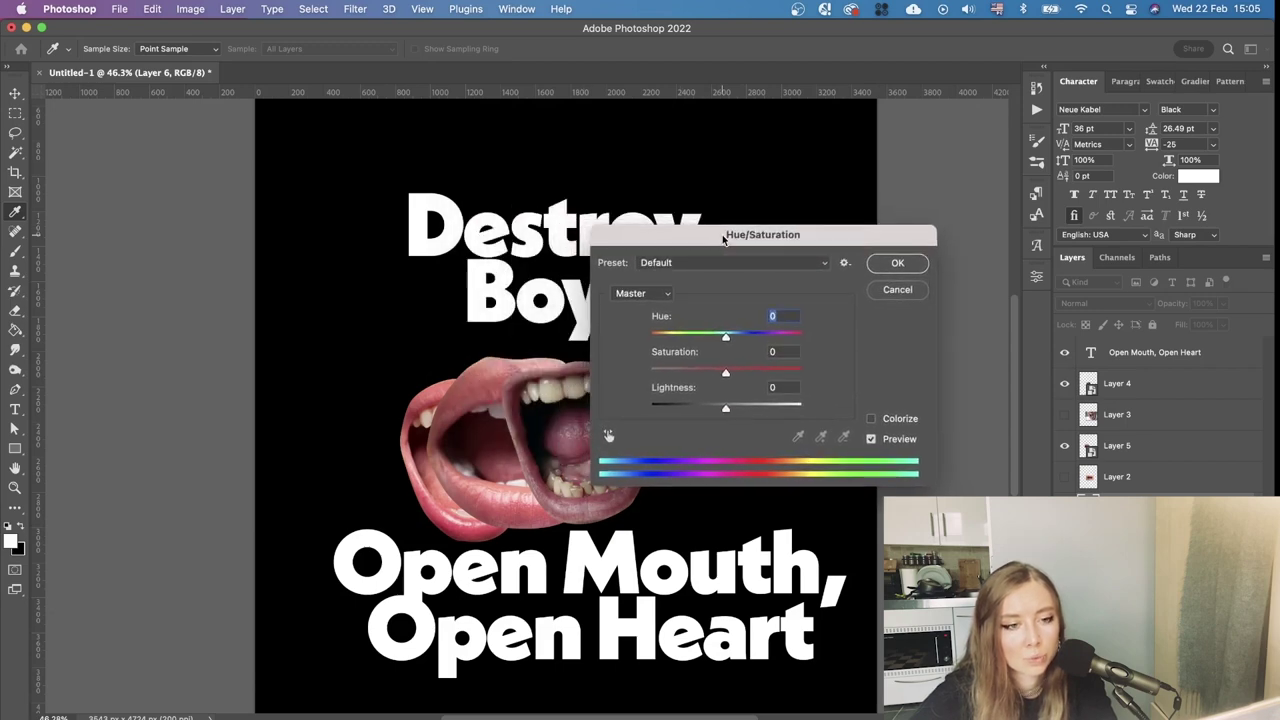
pyautogui.moveTo(726, 372); pyautogui.dragTo(494, 371)
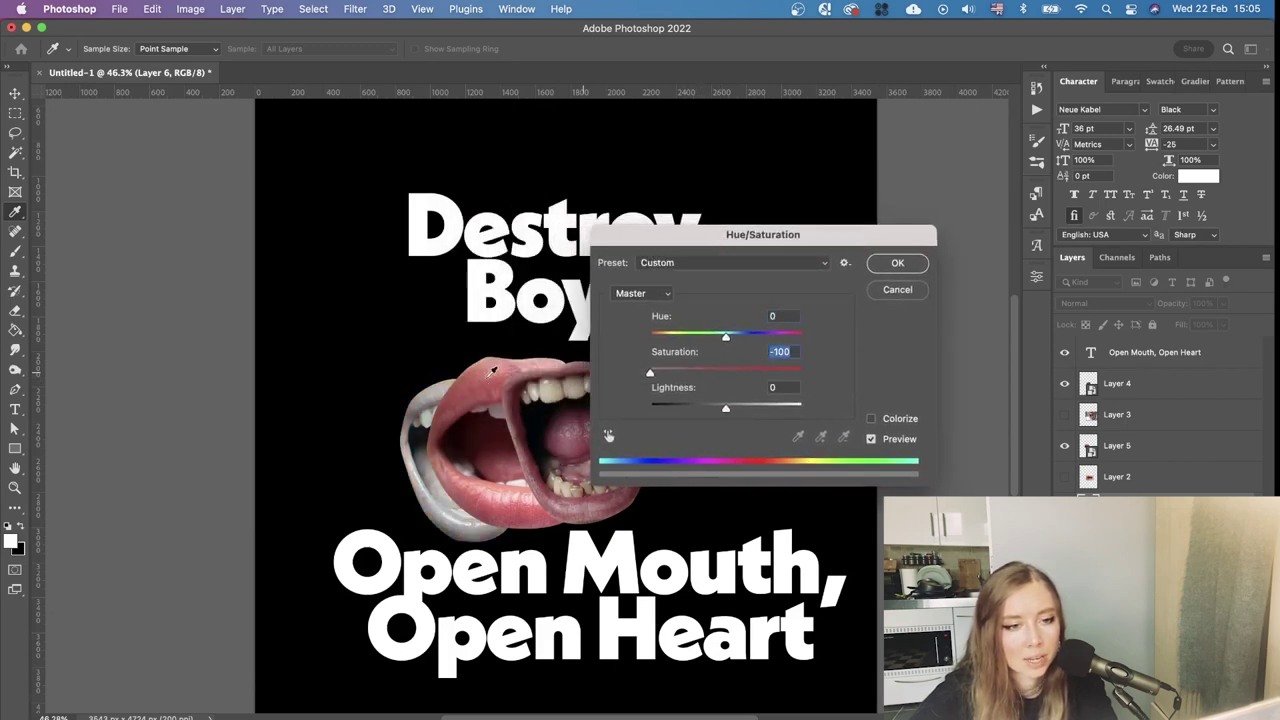
pyautogui.click(907, 266)
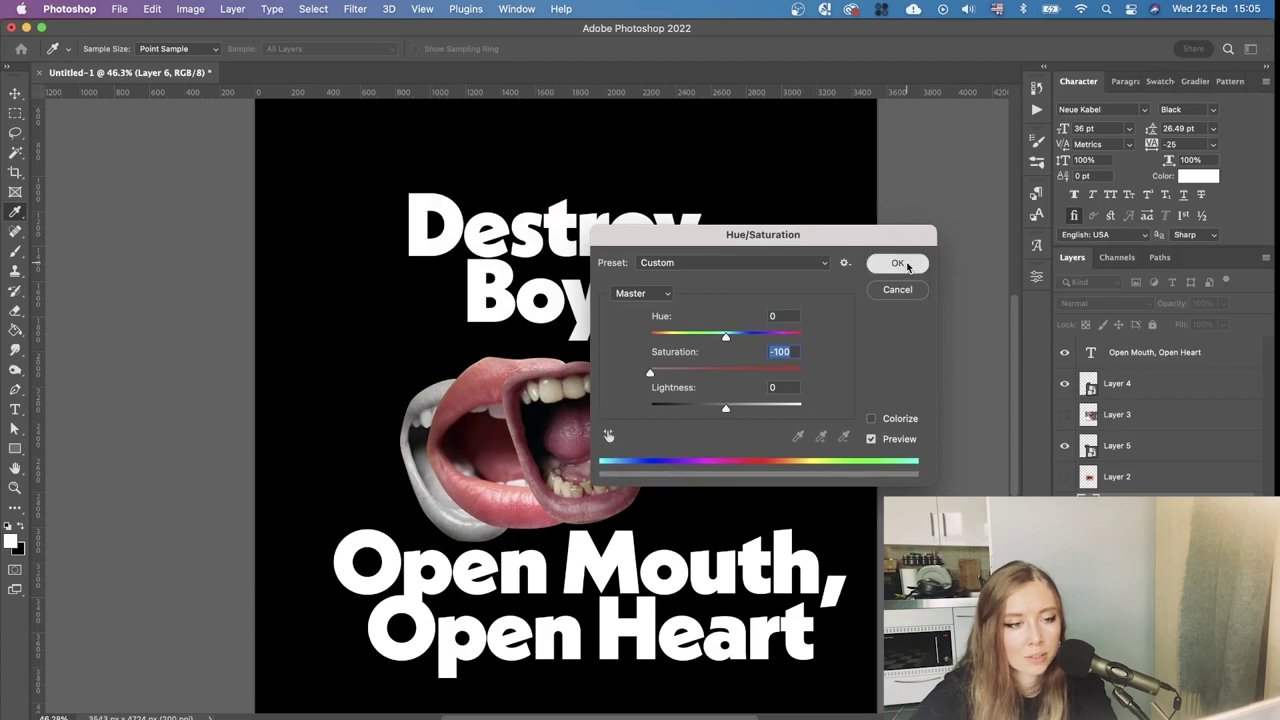
pyautogui.click(899, 264)
pyautogui.click(899, 264)
pyautogui.moveTo(605, 394); pyautogui.dragTo(518, 402)
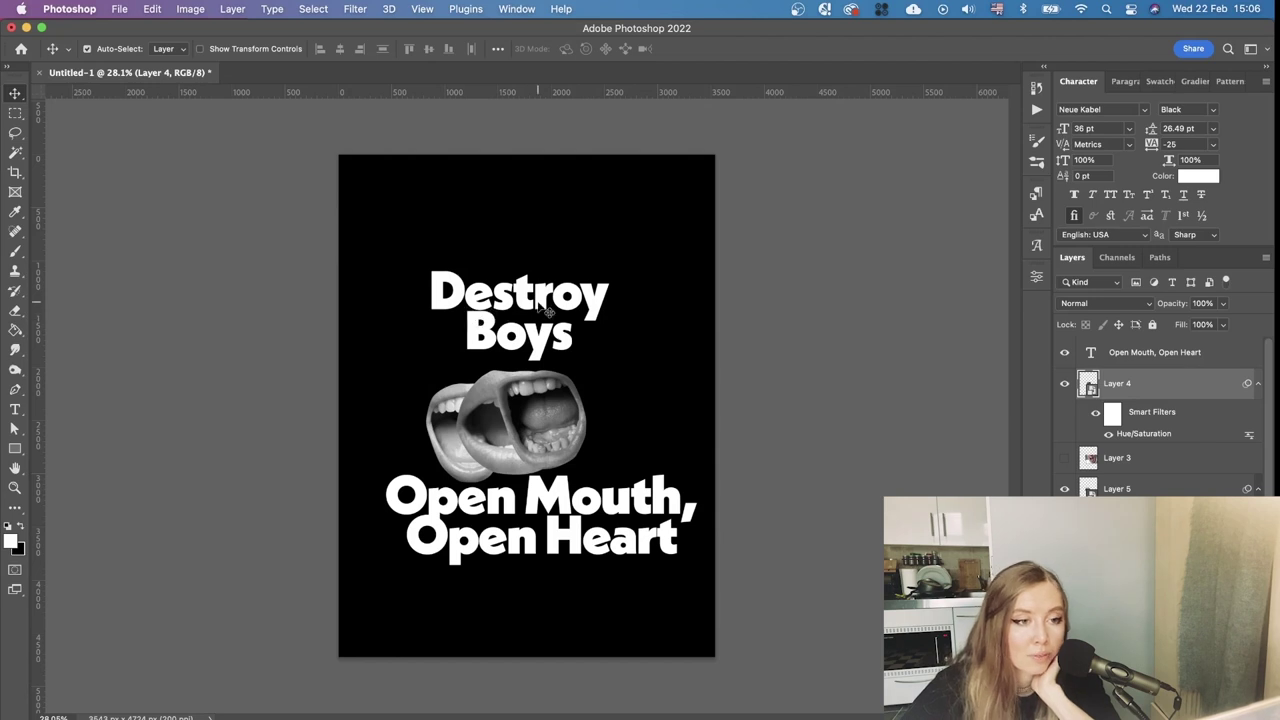
# Change the "Destroy Boys" title font to Columbina AltCap
pyautogui.click(503, 314)
pyautogui.click(1144, 109)
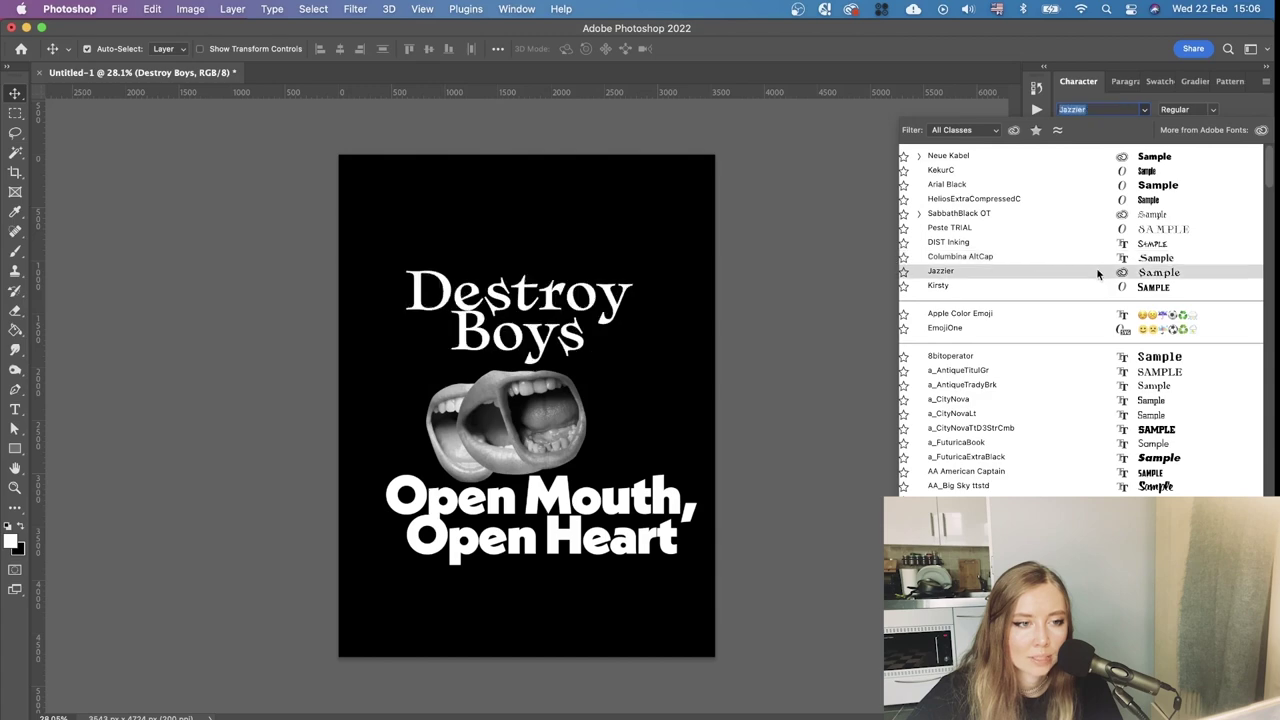
pyautogui.click(1097, 260)
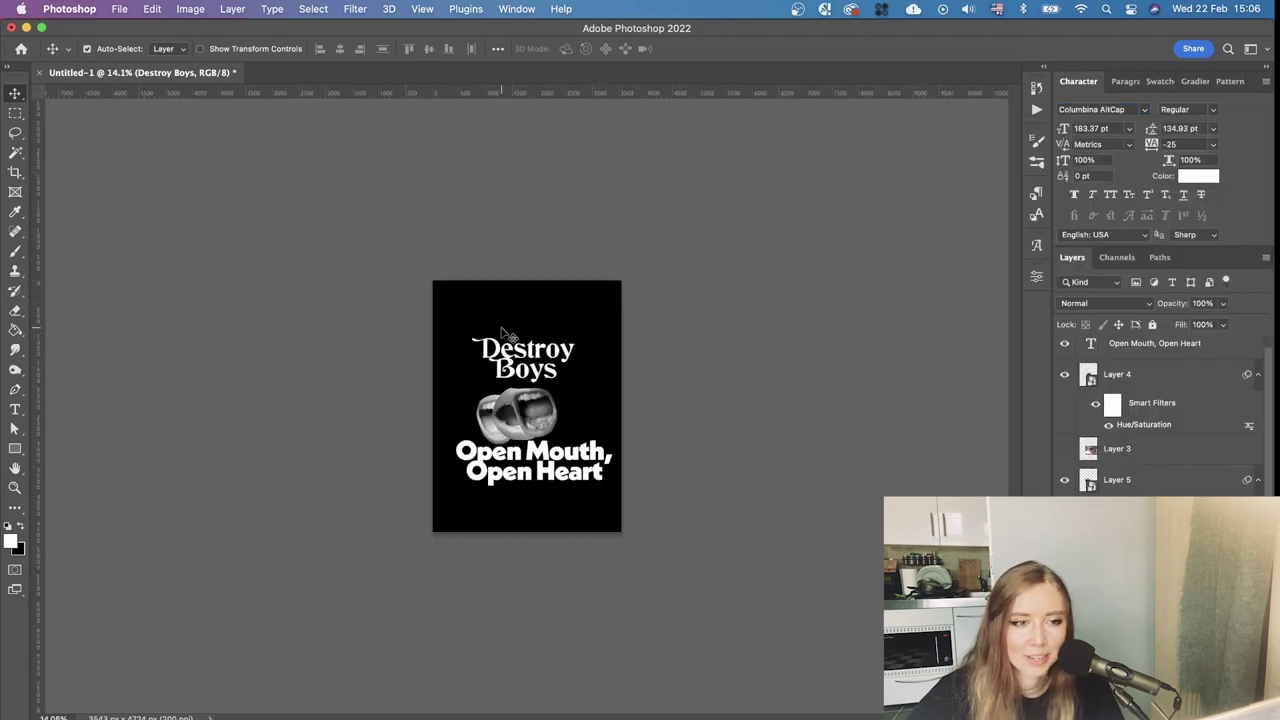
pyautogui.scroll(5, 504, 347)
pyautogui.scroll(-3, 774, 268)
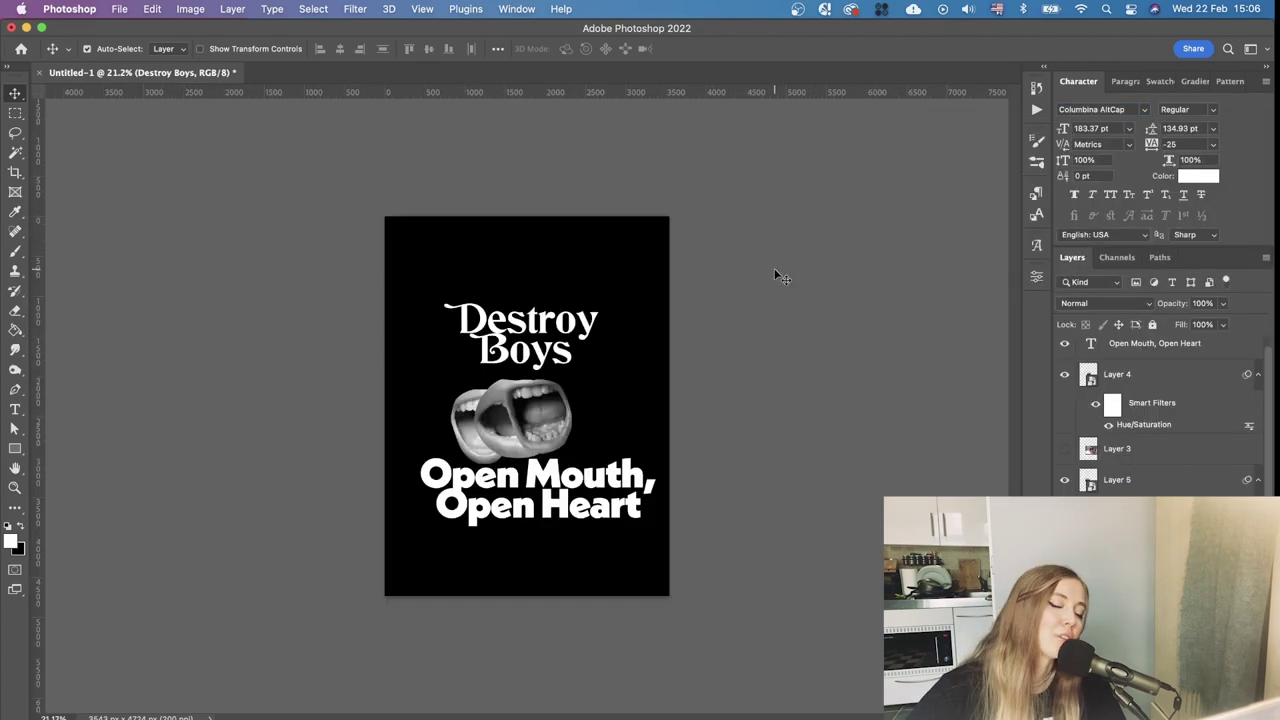
# Browse the font list and try DIST Inking on the "Destroy Boys" title
pyautogui.press('super+0')
pyautogui.click(1144, 110)
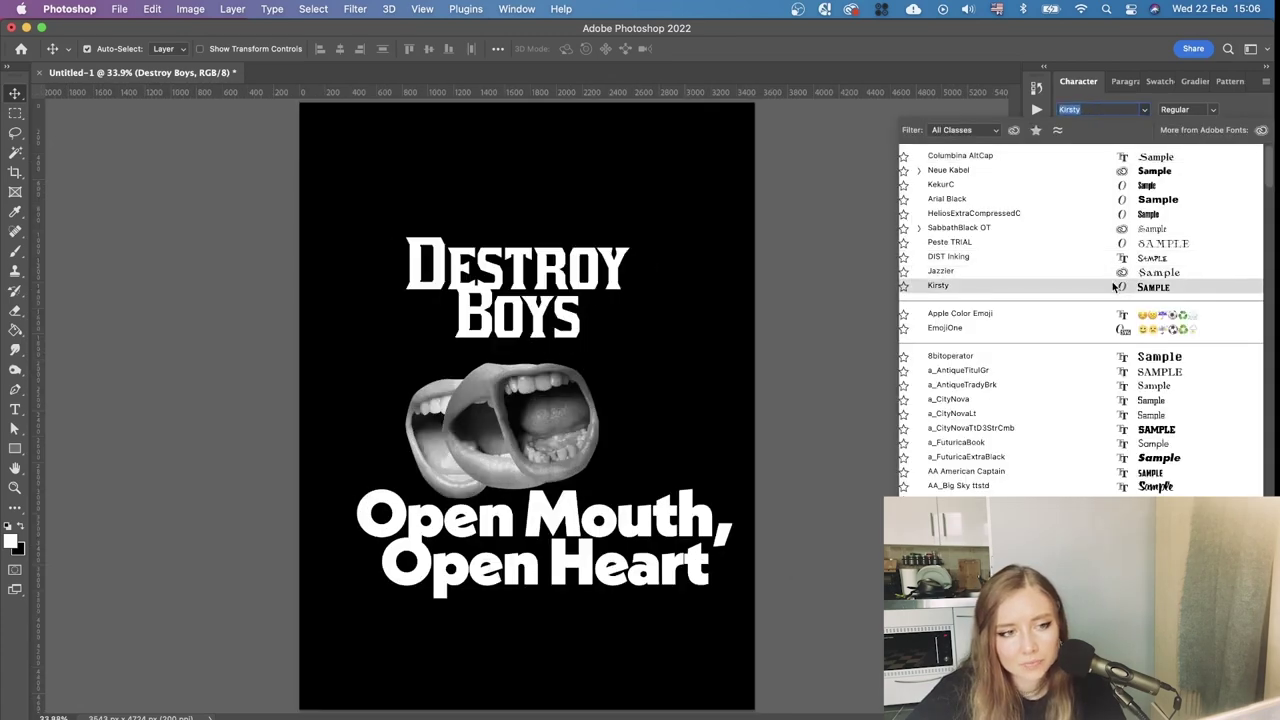
pyautogui.scroll(-8, 1113, 289)
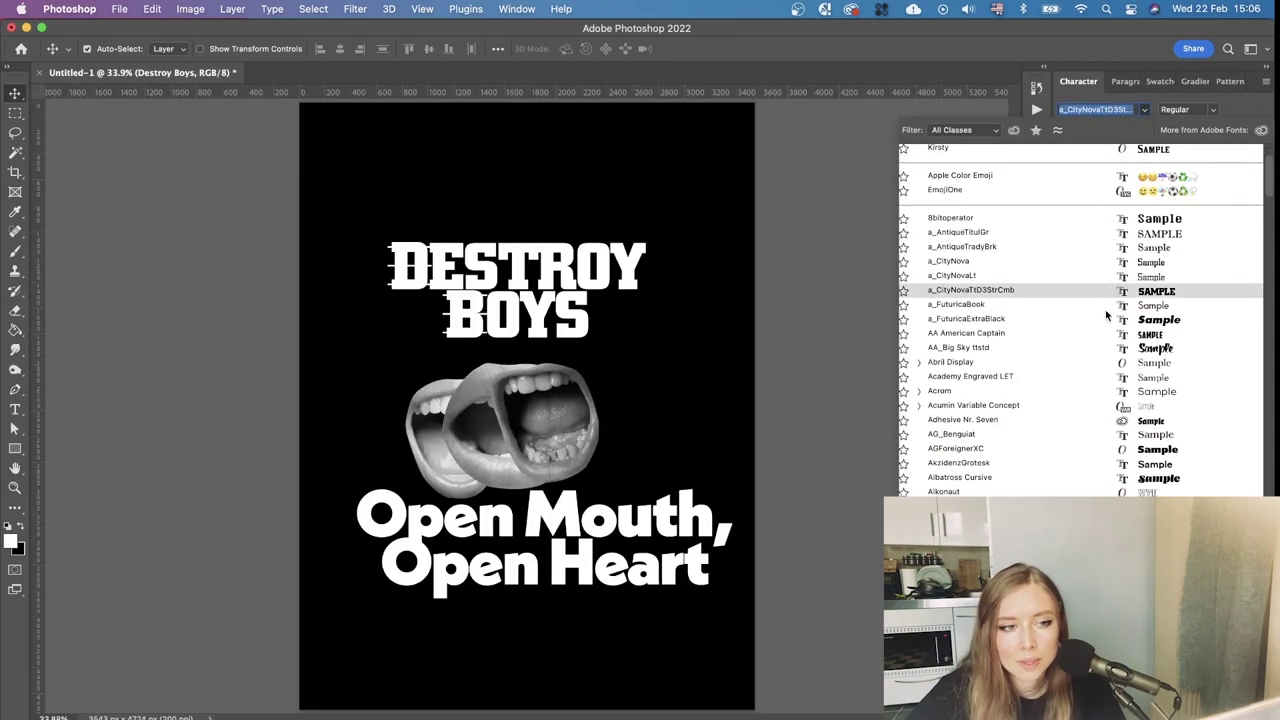
pyautogui.scroll(-10, 1117, 250)
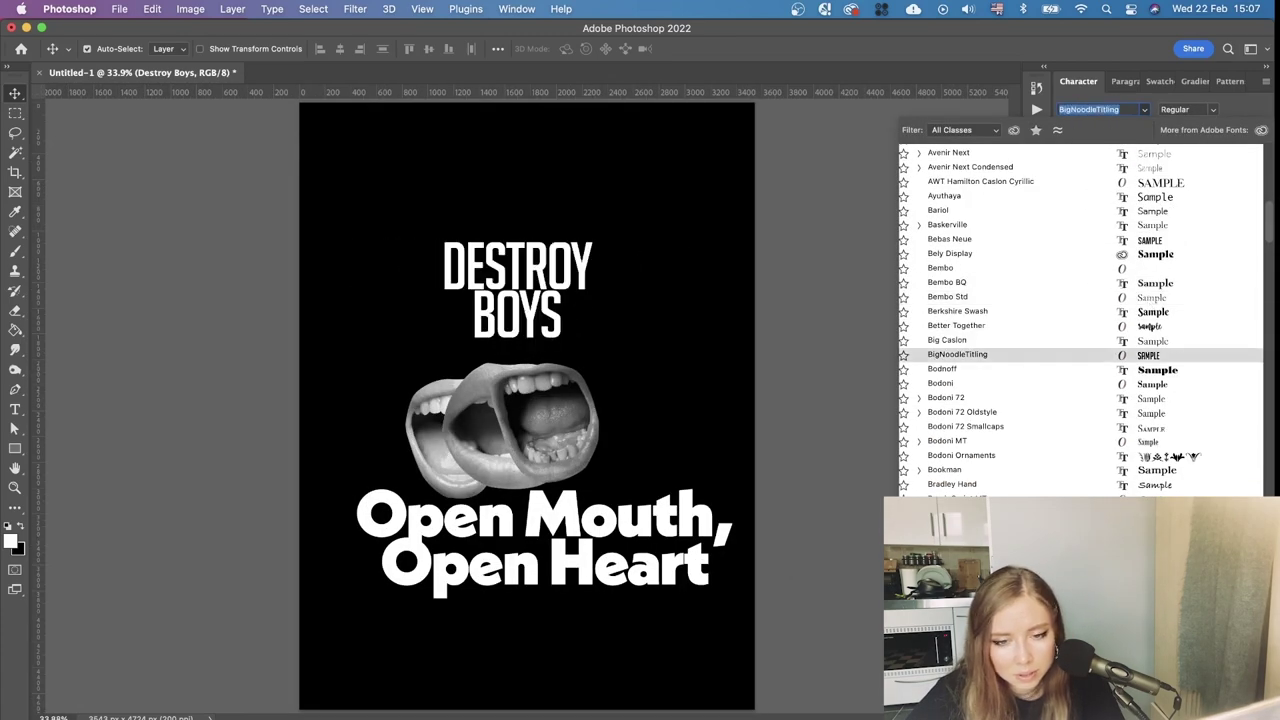
pyautogui.scroll(-15, 1080, 320)
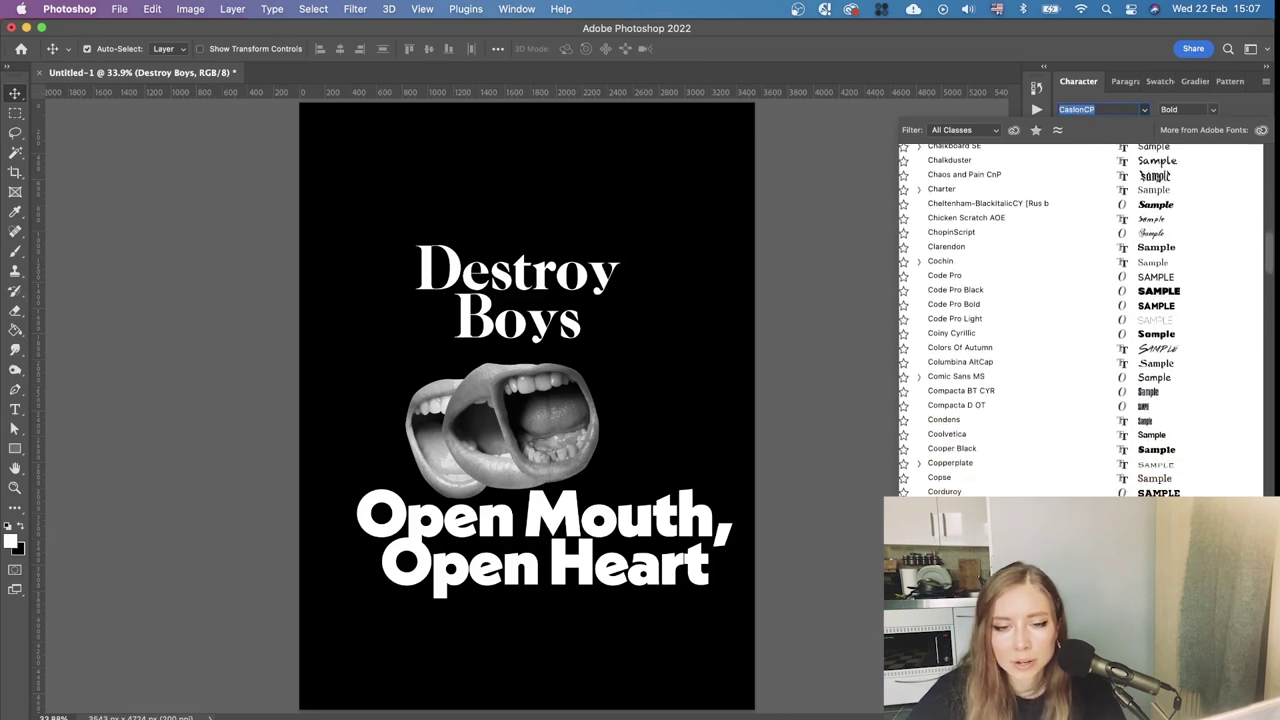
pyautogui.scroll(-3, 1158, 510)
pyautogui.scroll(3, 1158, 510)
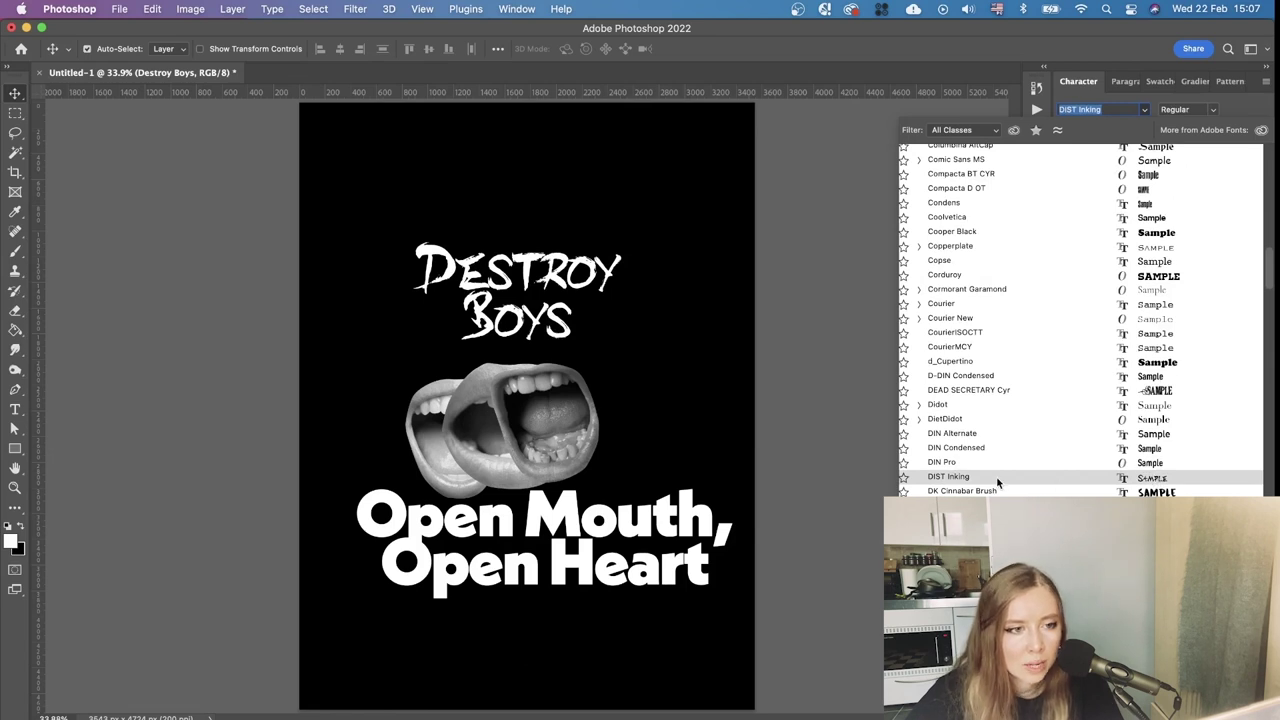
pyautogui.scroll(-2, 996, 479)
pyautogui.click(976, 417)
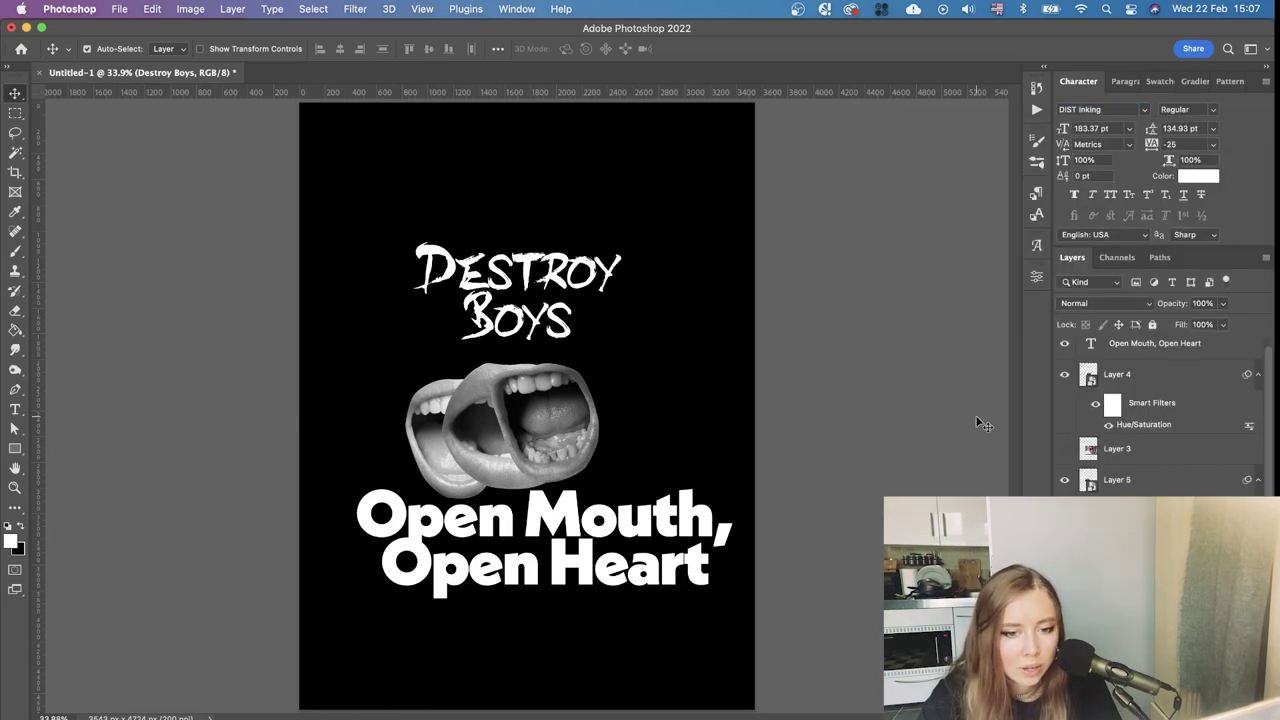
# Preview more fonts on the "Destroy Boys" title and try RSVP Calligraphy
pyautogui.press('super+minus')
pyautogui.press('super+minus')
pyautogui.press('super+j')
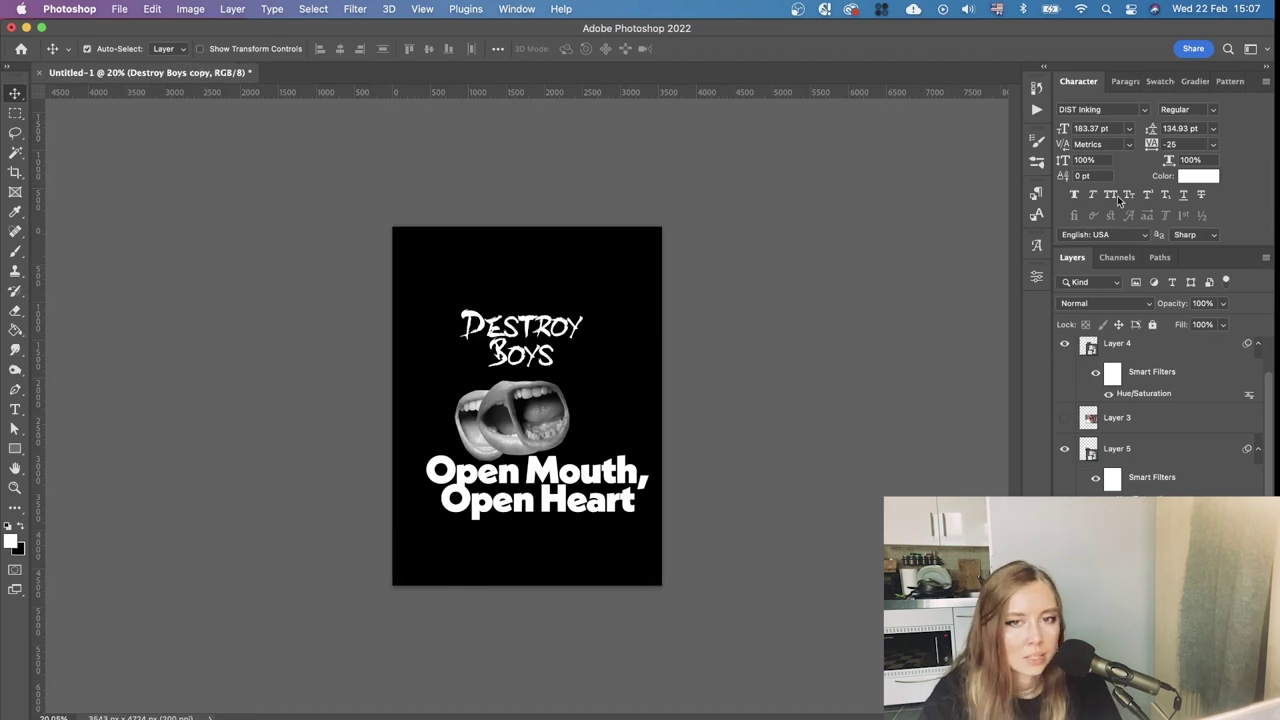
pyautogui.click(1145, 110)
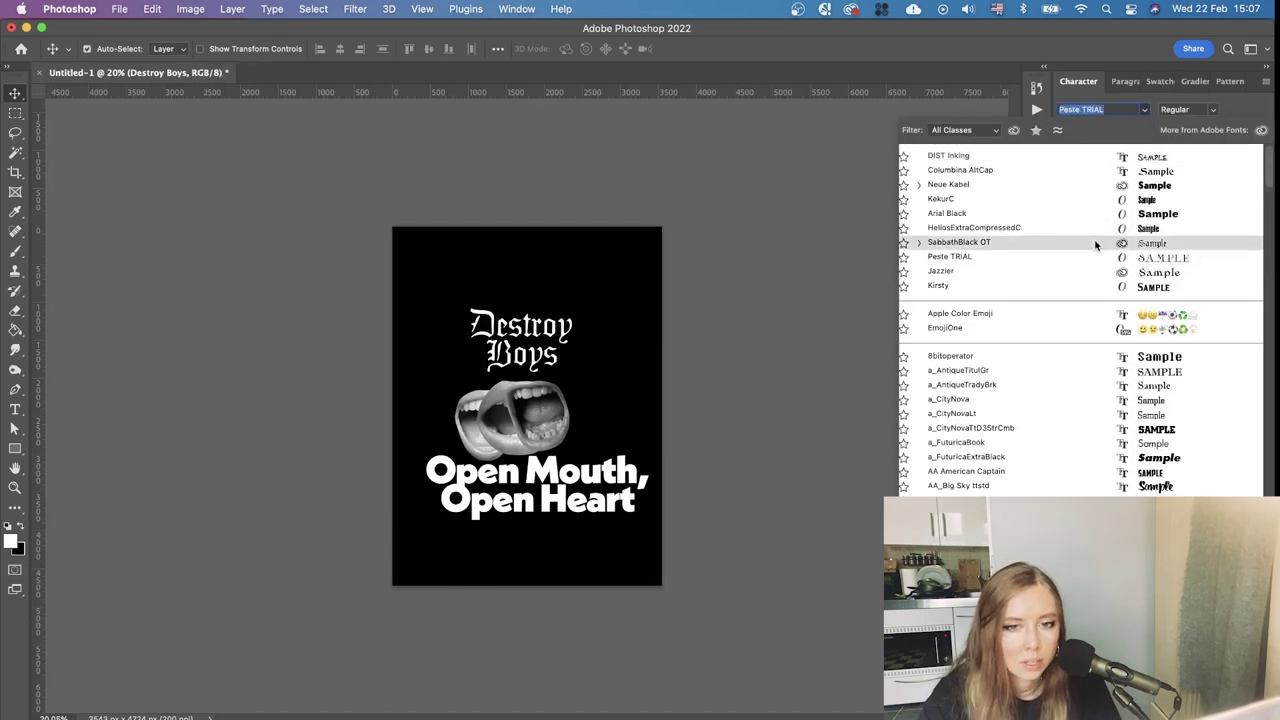
pyautogui.scroll(-1, 1094, 240)
pyautogui.scroll(-15, 1094, 243)
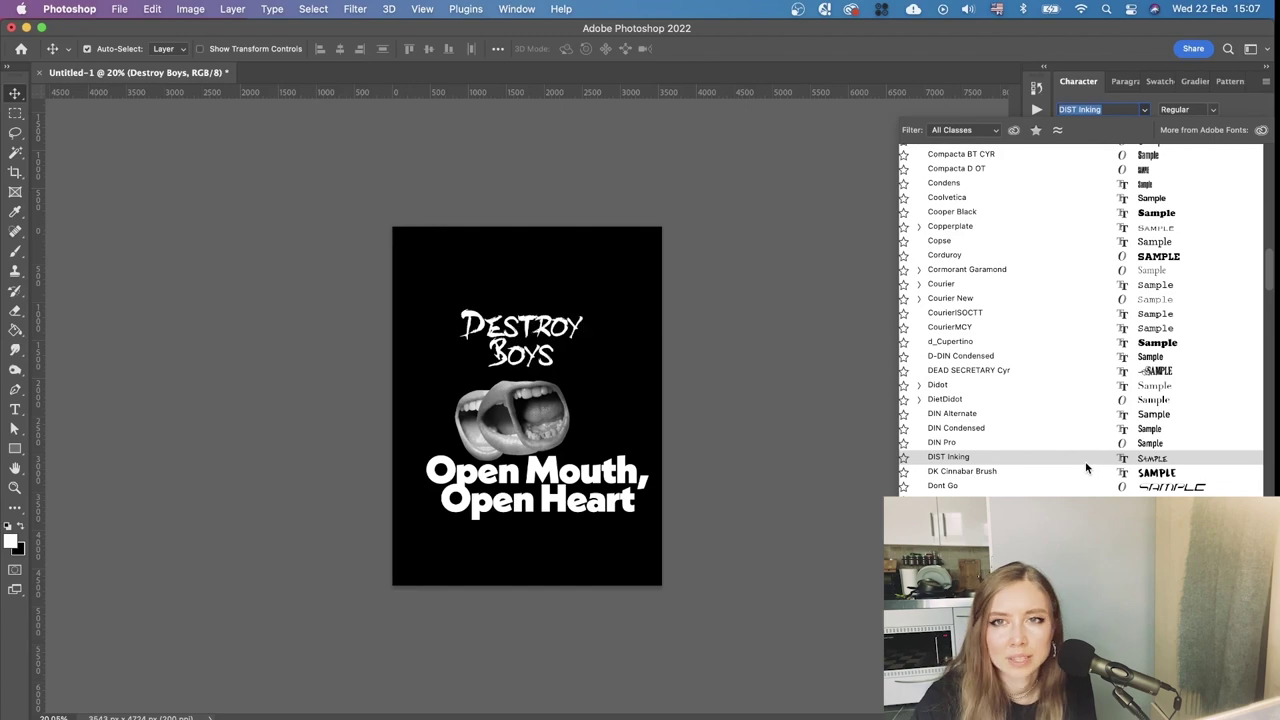
pyautogui.scroll(-5, 1086, 467)
pyautogui.scroll(-10, 1086, 467)
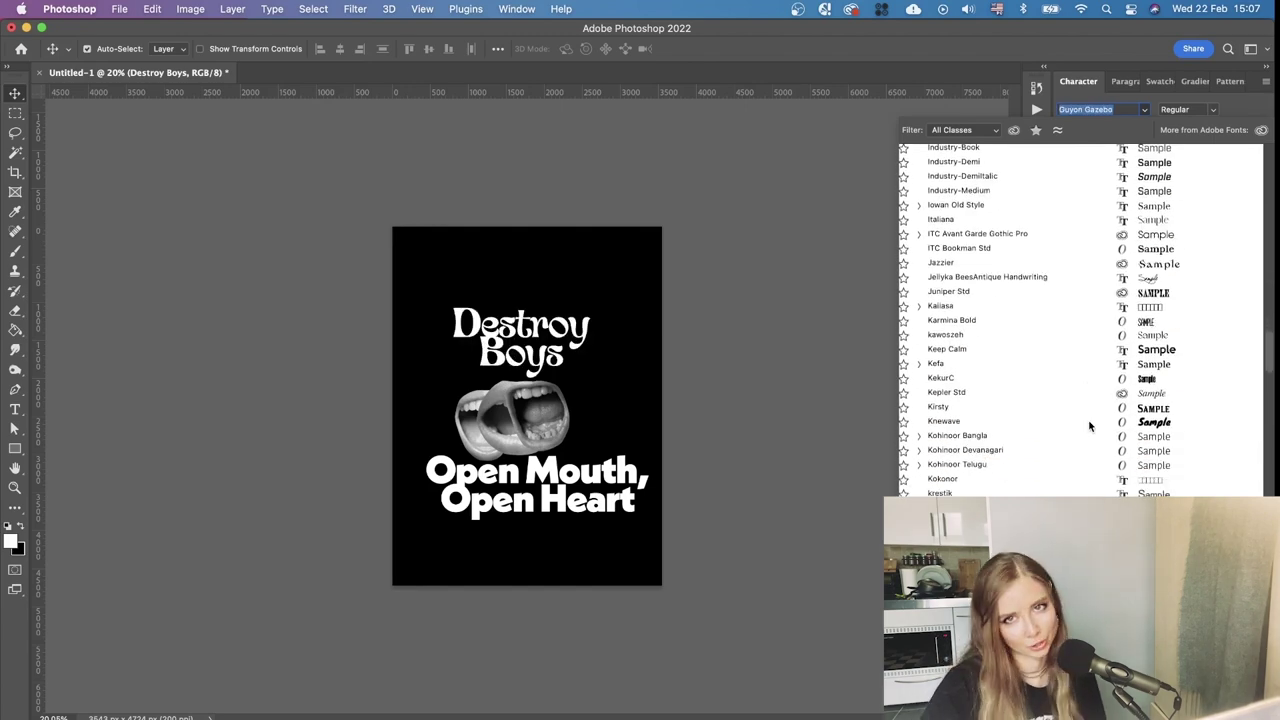
pyautogui.scroll(-15, 1089, 426)
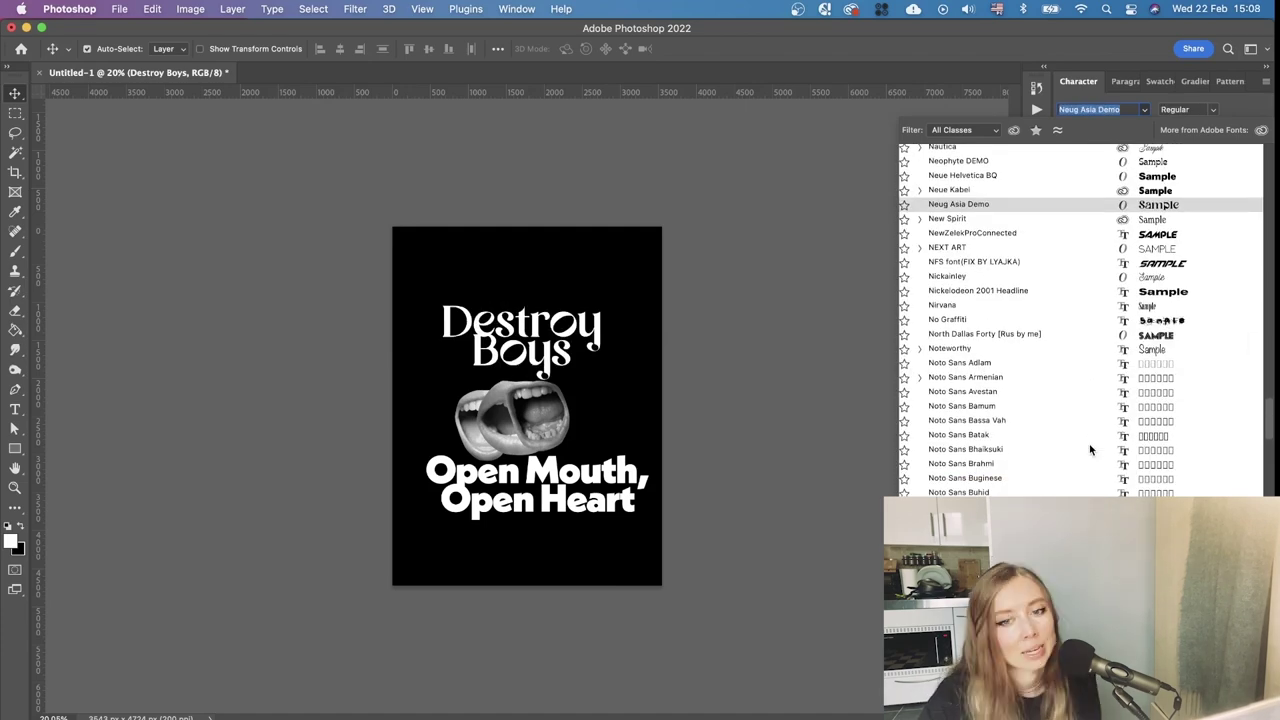
pyautogui.scroll(-10, 1067, 242)
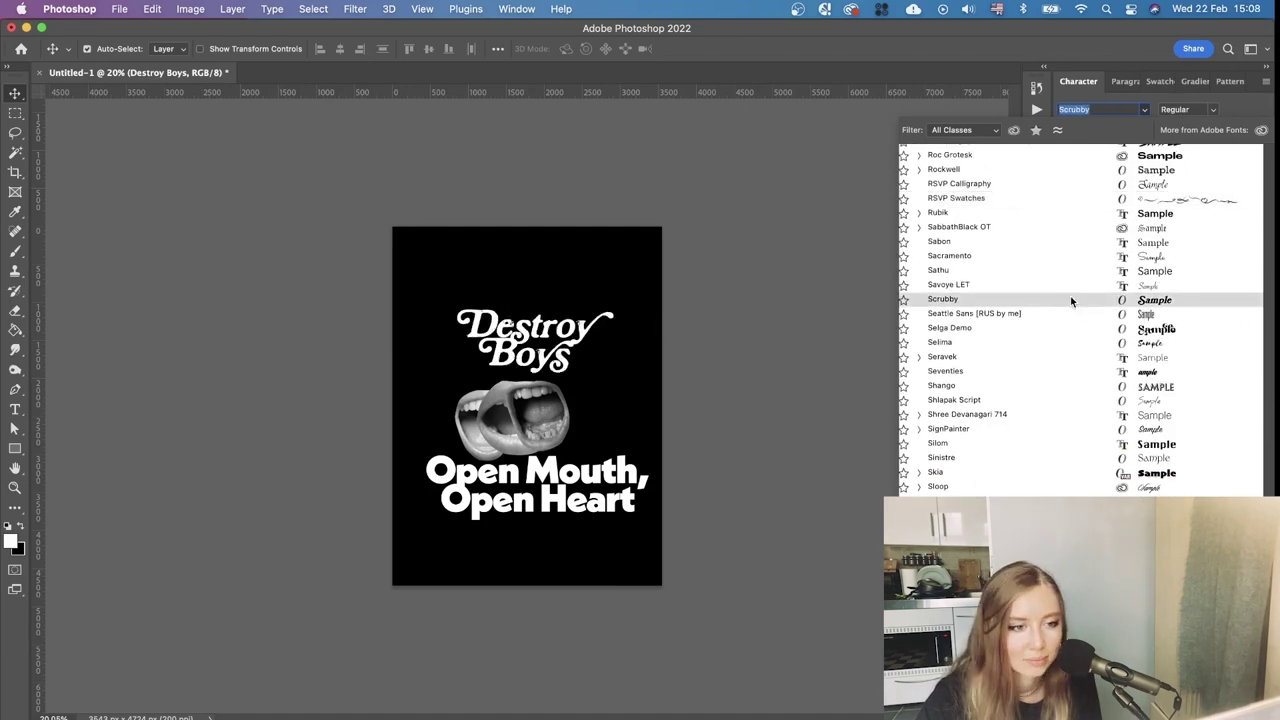
pyautogui.click(1066, 183)
pyautogui.scroll(-2, 640, 365)
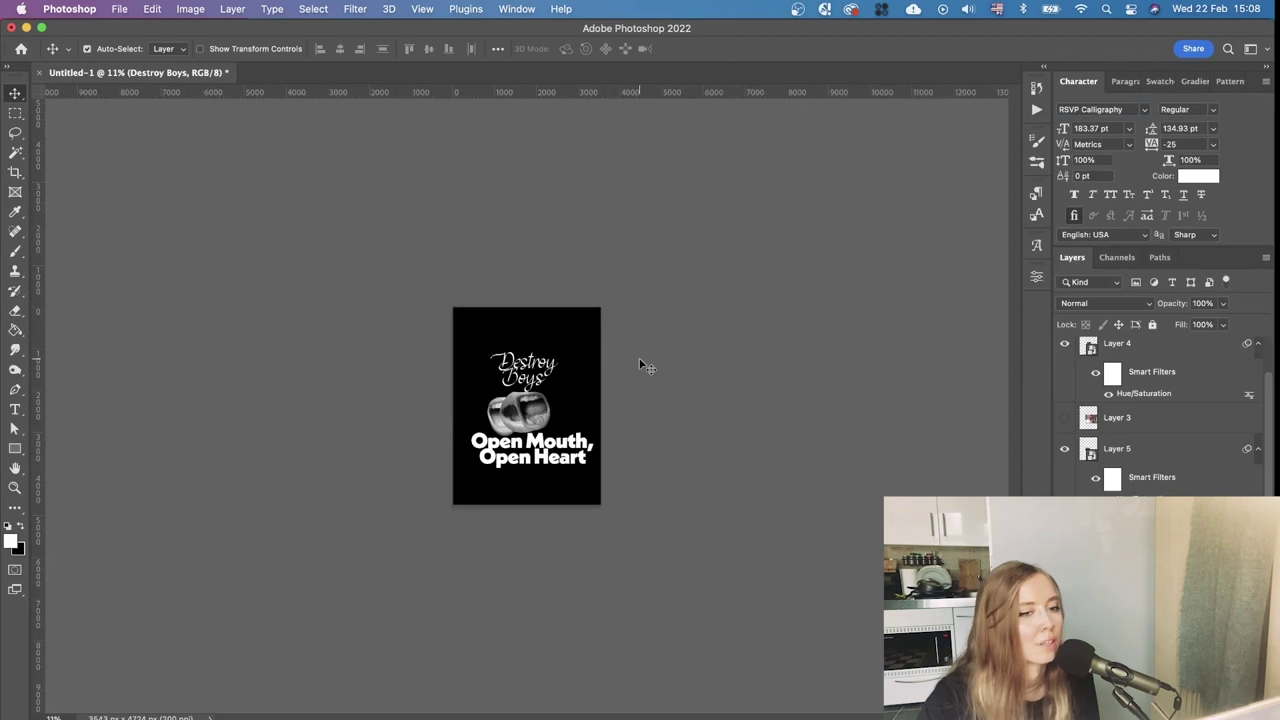
# Try the Timpani CYR Bold font on the "Destroy Boys" title
pyautogui.scroll(5, 588, 344)
pyautogui.click(1144, 110)
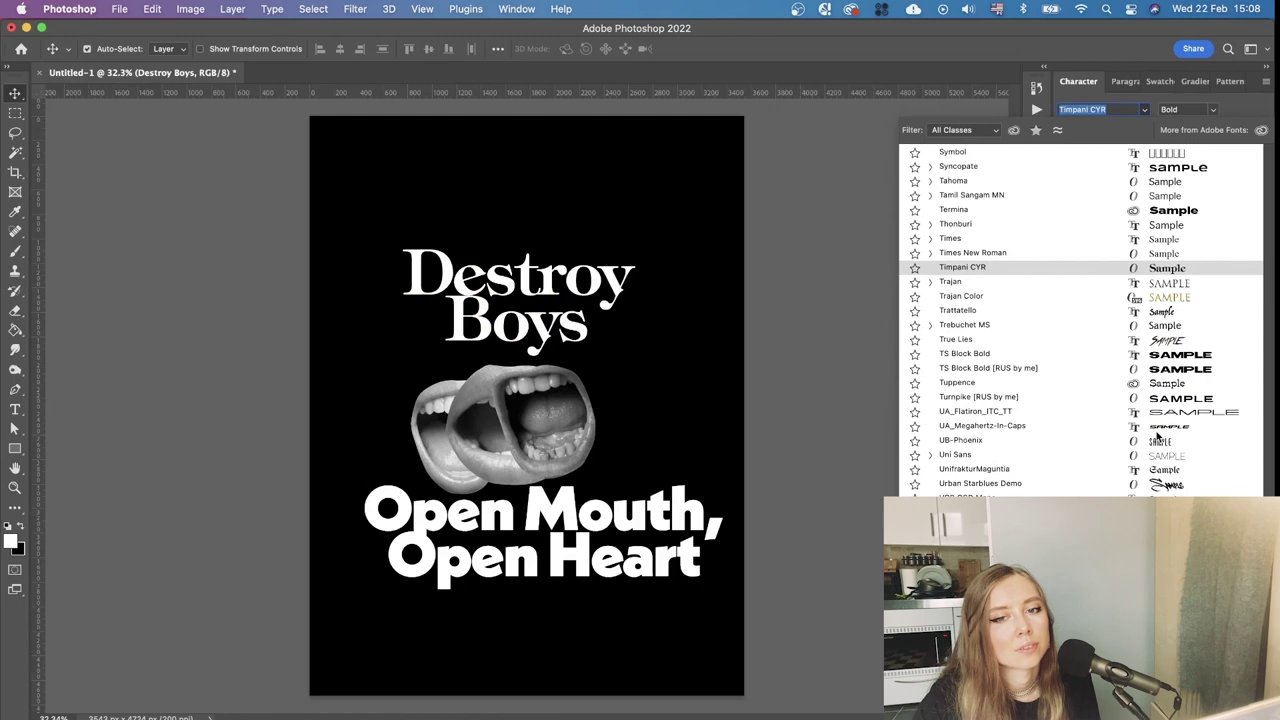
pyautogui.click(1149, 270)
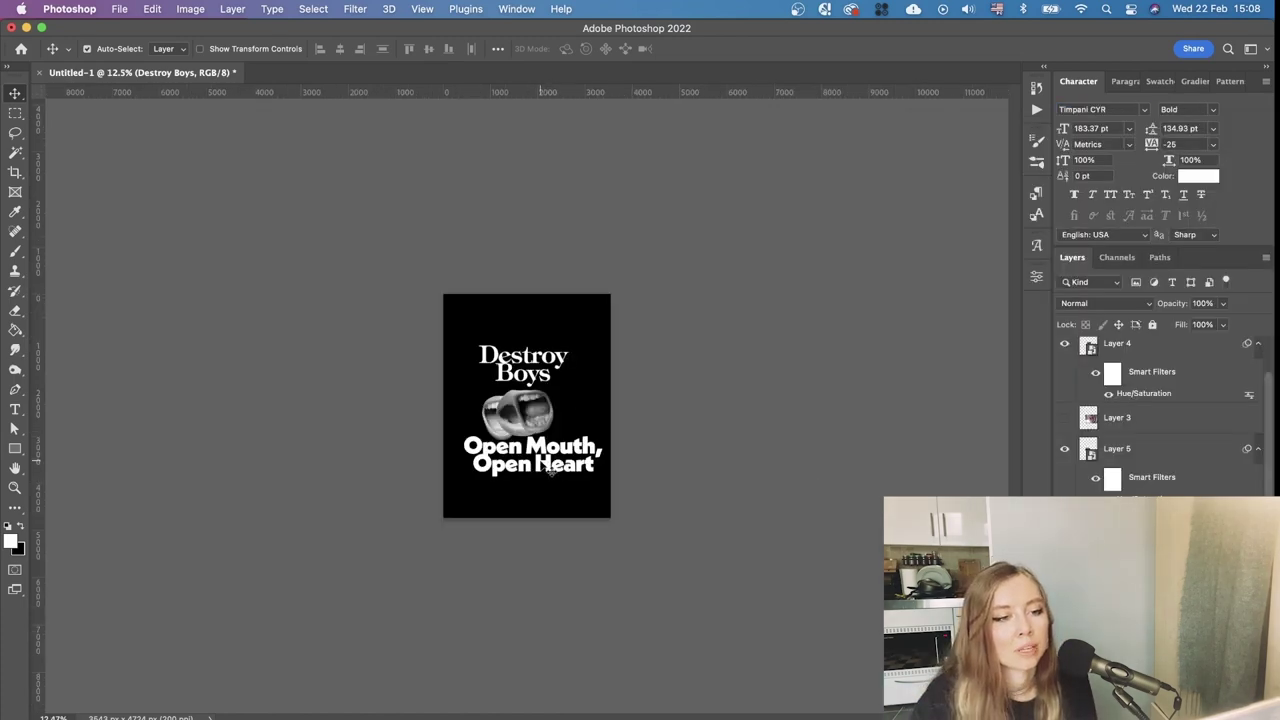
# Give the "Destroy Boys" title a sharp, spiky all-caps serif font and set "Open Mouth, Open Heart" in KekurC Bold
pyautogui.press('super+plus')
pyautogui.press('super+plus')
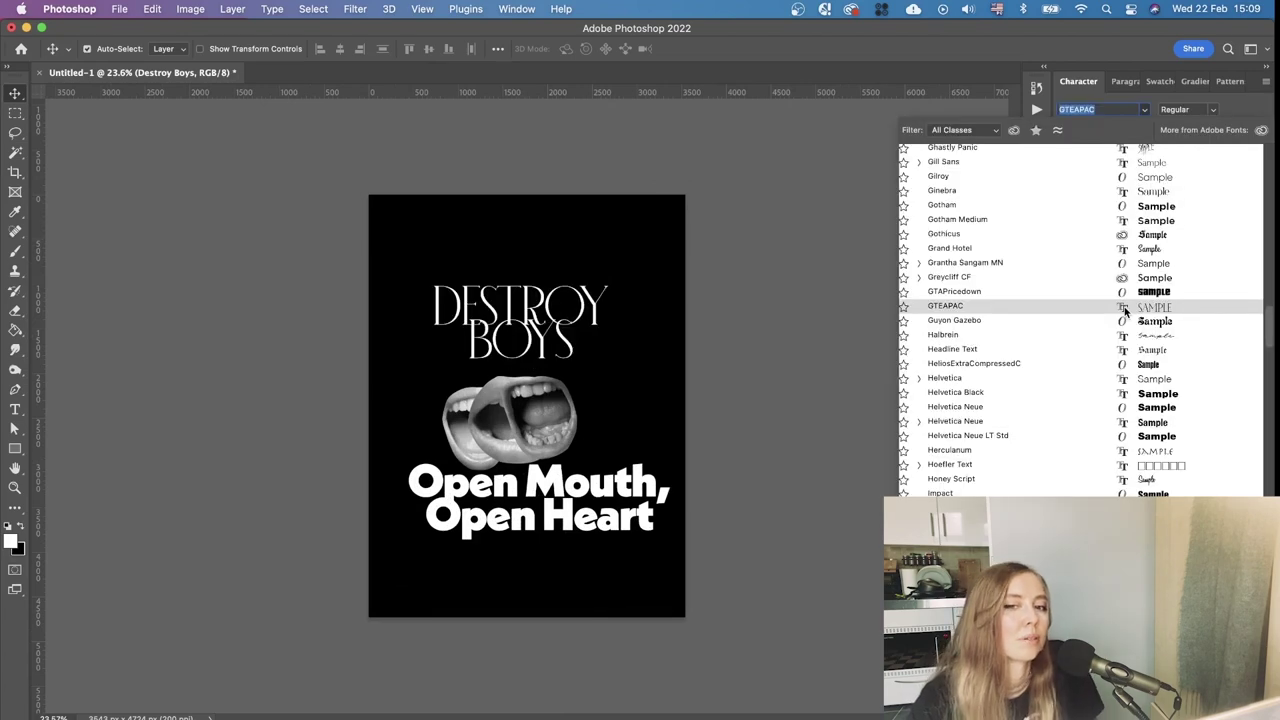
pyautogui.scroll(-20, 1125, 312)
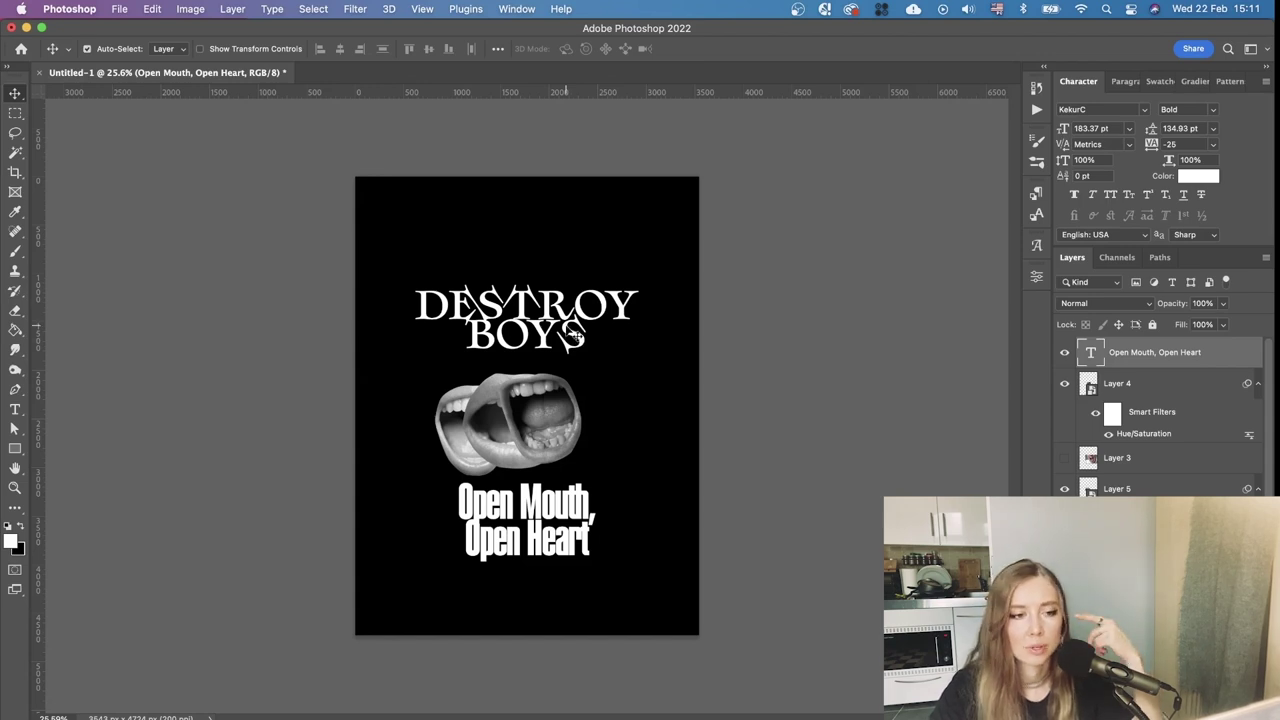
pyautogui.scroll(2, 624, 506)
pyautogui.scroll(-3, 624, 506)
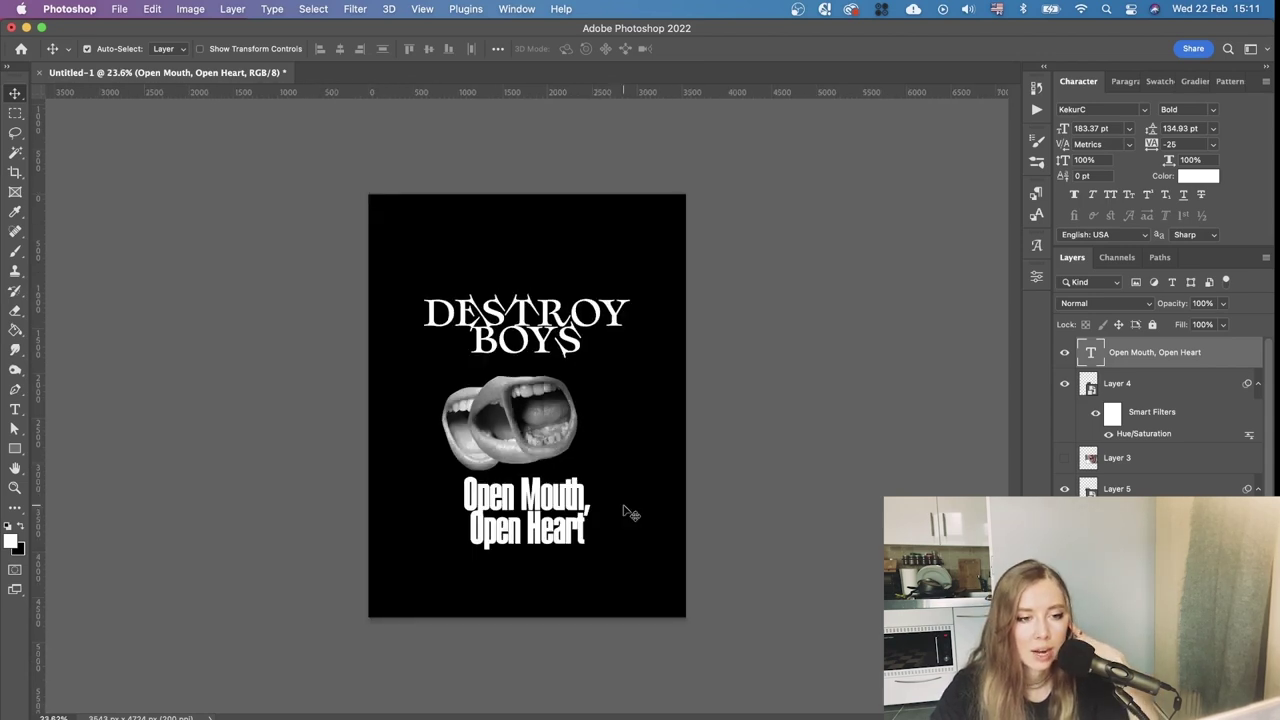
# Try placing the "Open Mouth, Open Heart" text beside the word "Boys", above and to the right of the mouths
pyautogui.moveTo(546, 497); pyautogui.dragTo(672, 341)
pyautogui.scroll(3, 600, 305)
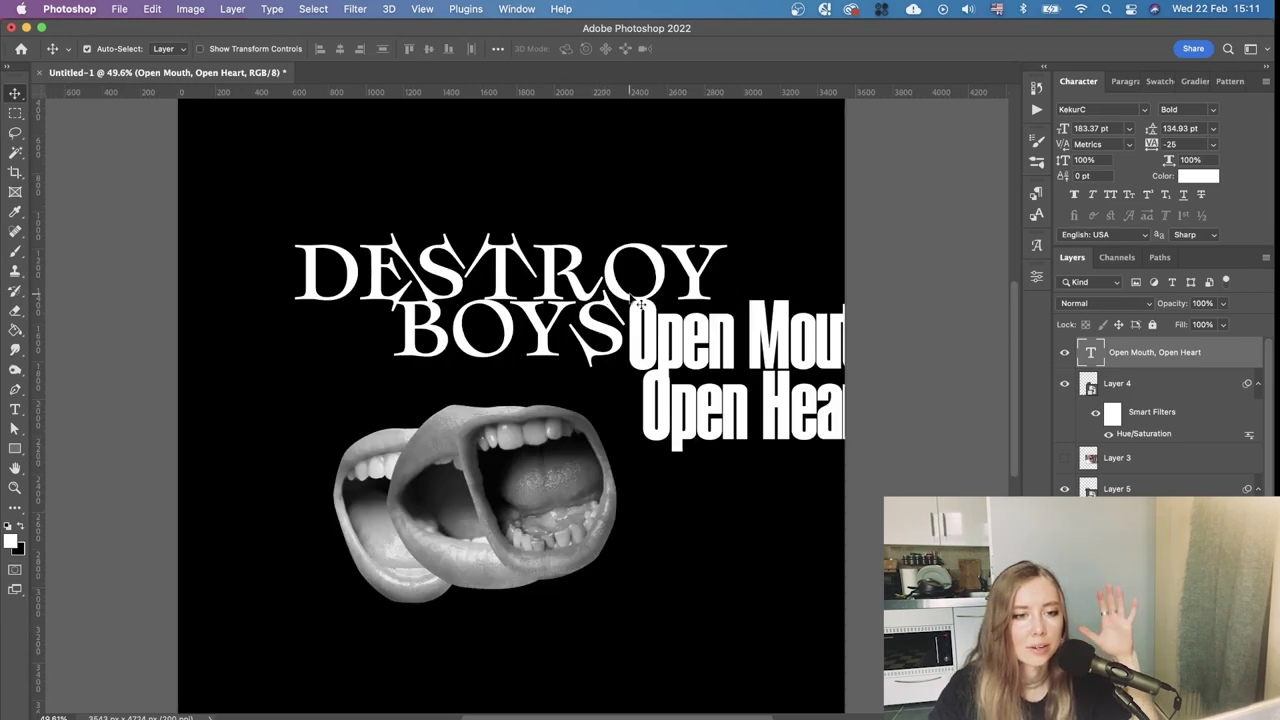
pyautogui.moveTo(719, 361)
pyautogui.mouseDown()
pyautogui.moveTo(571, 365)
pyautogui.moveTo(685, 380)
pyautogui.moveTo(727, 363)
pyautogui.mouseUp()
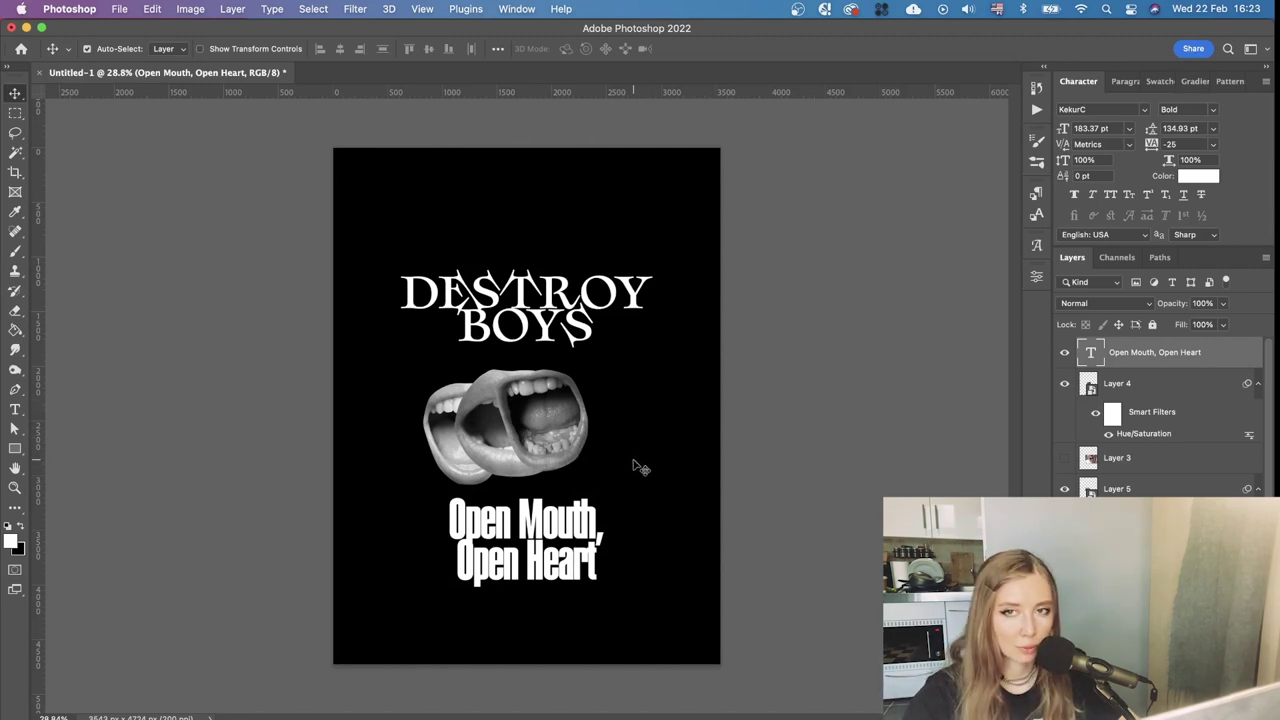
# Reshape the rightmost mouth's Curves into a dip with both endpoints at full output and a highlight point at input 162, output 204
pyautogui.click(575, 460)
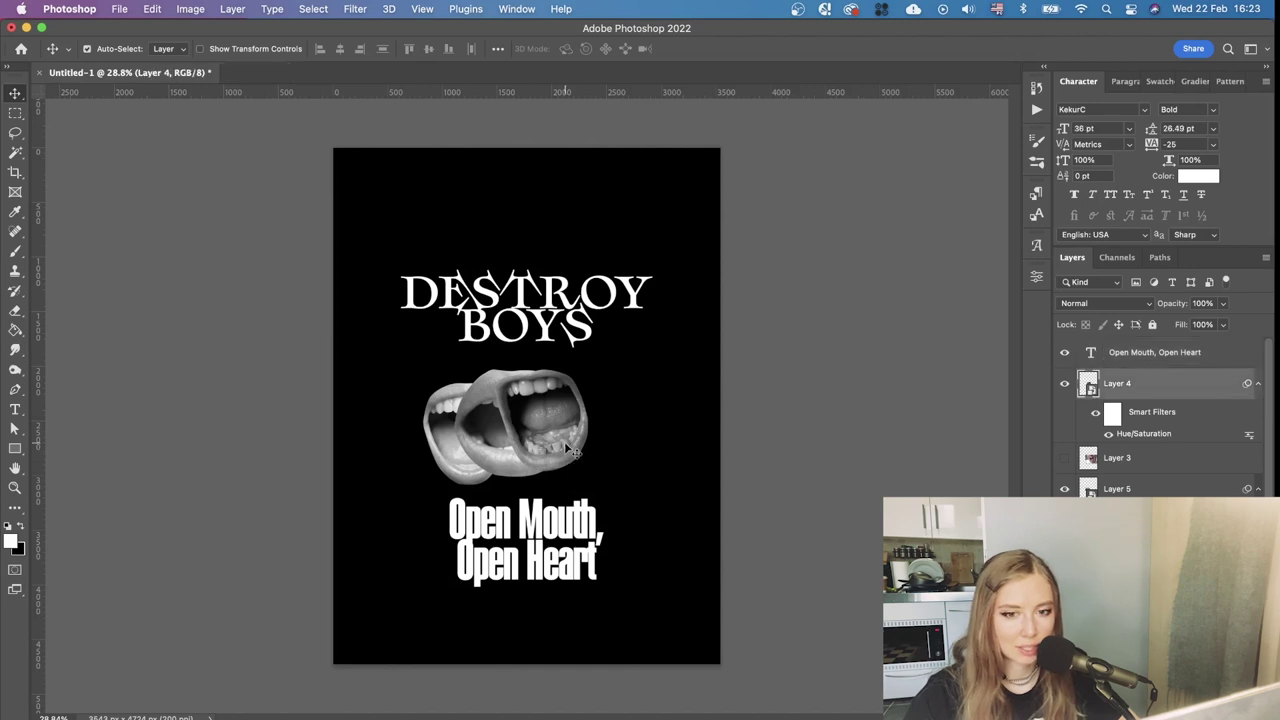
pyautogui.press('super+m')
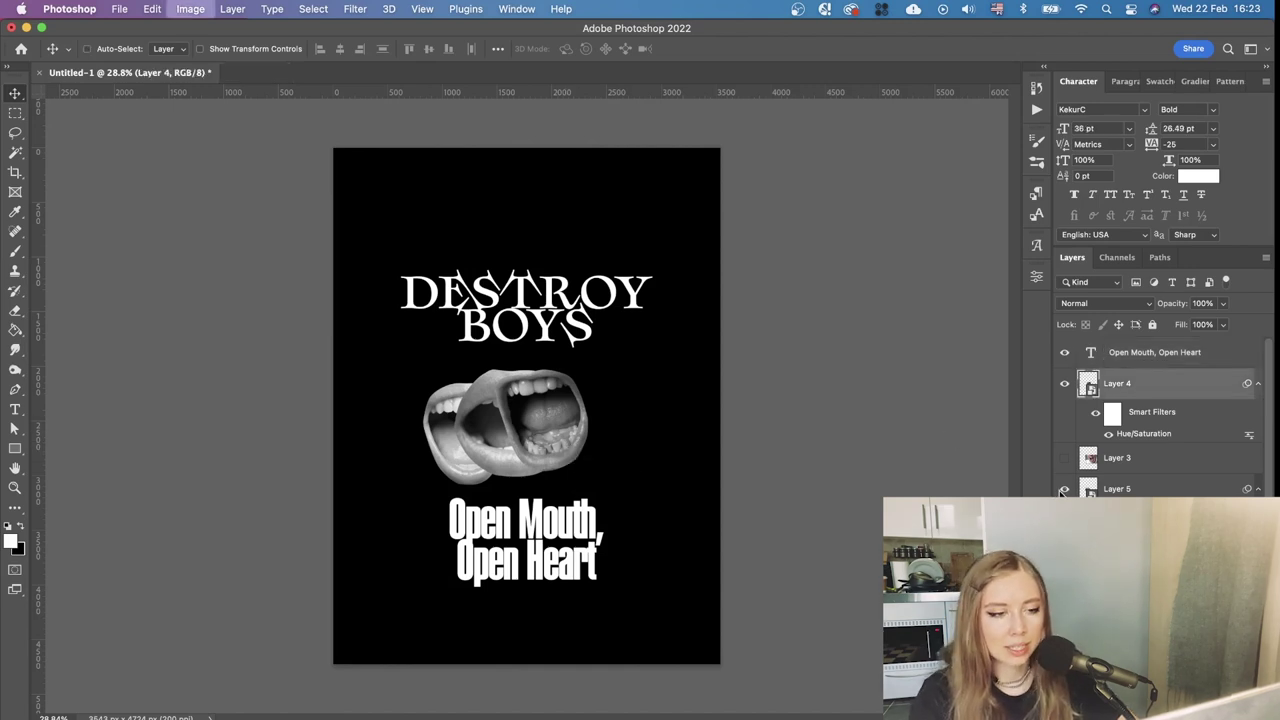
pyautogui.moveTo(787, 589); pyautogui.dragTo(792, 373)
pyautogui.moveTo(977, 398); pyautogui.dragTo(977, 589)
pyautogui.click(899, 511)
pyautogui.moveTo(899, 511); pyautogui.dragTo(848, 545)
pyautogui.moveTo(930, 515); pyautogui.dragTo(975, 398)
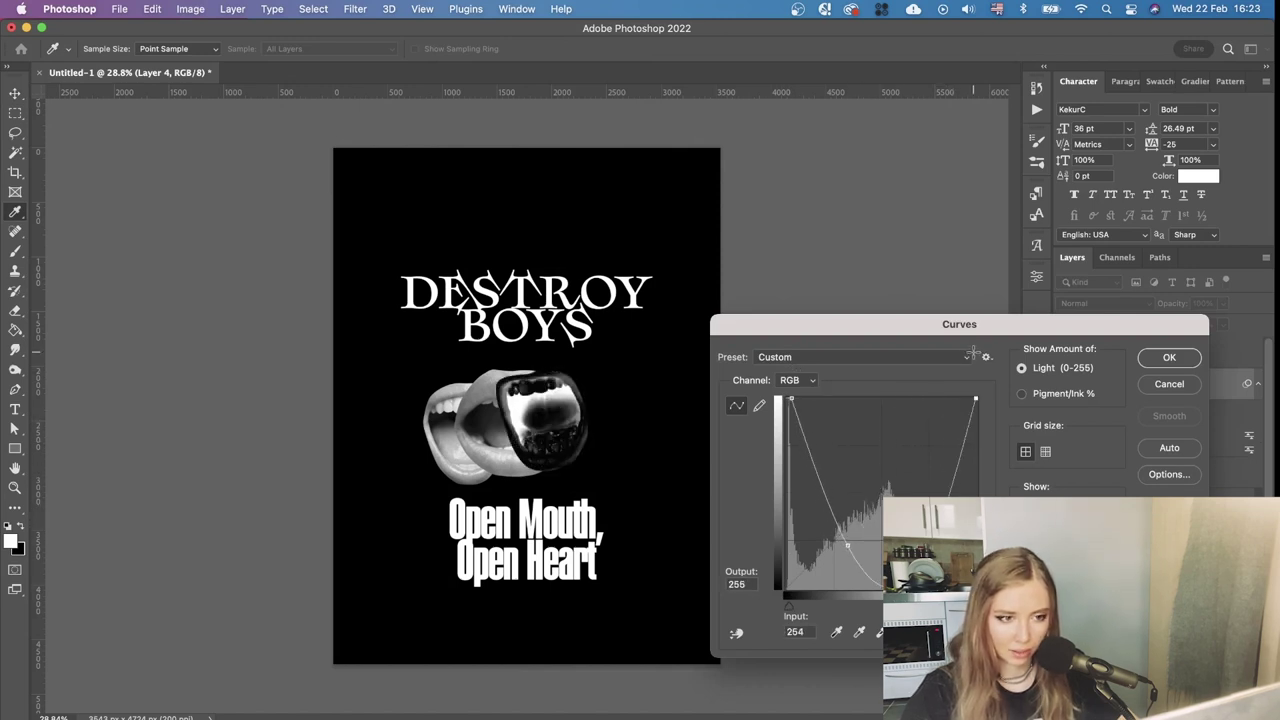
pyautogui.moveTo(907, 477); pyautogui.dragTo(907, 436)
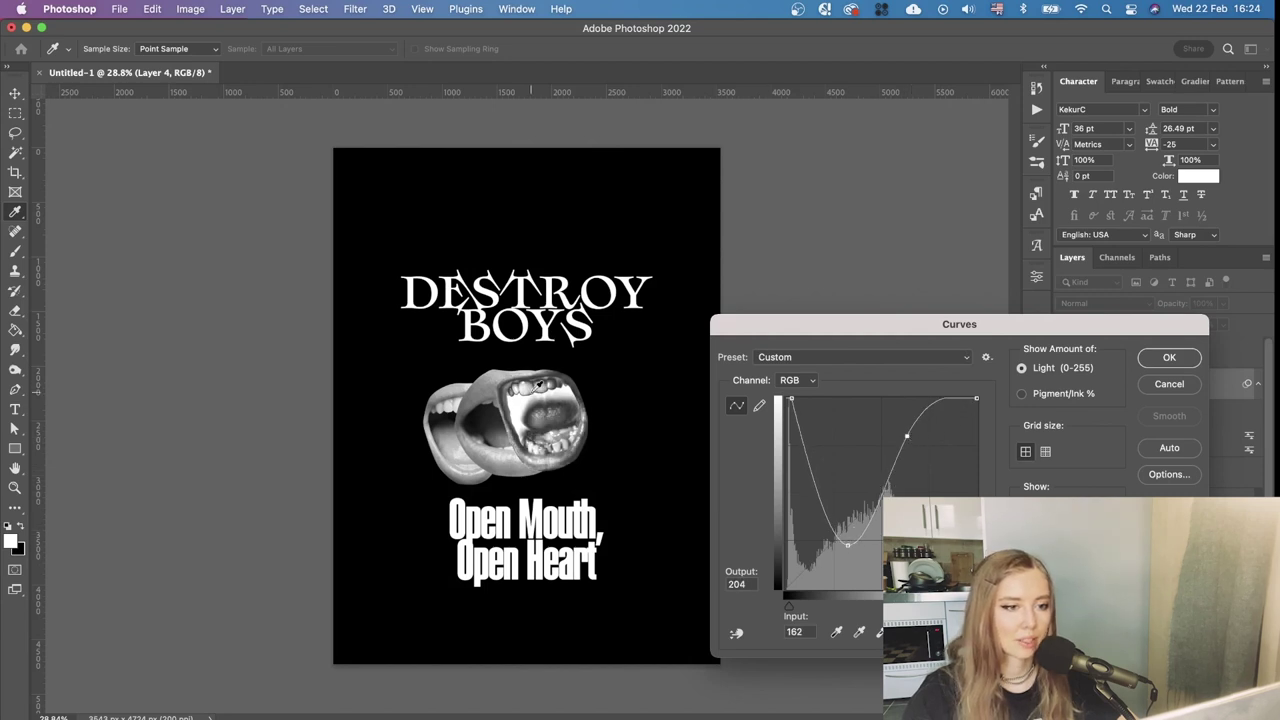
# Deepen the shadow dip in the rightmost mouth's curve, nudge its highlight point, and apply the Curves adjustment
pyautogui.scroll(2, 540, 386)
pyautogui.moveTo(848, 545); pyautogui.dragTo(846, 574)
pyautogui.click(906, 437)
pyautogui.moveTo(906, 437); pyautogui.dragTo(903, 435)
pyautogui.click(1163, 356)
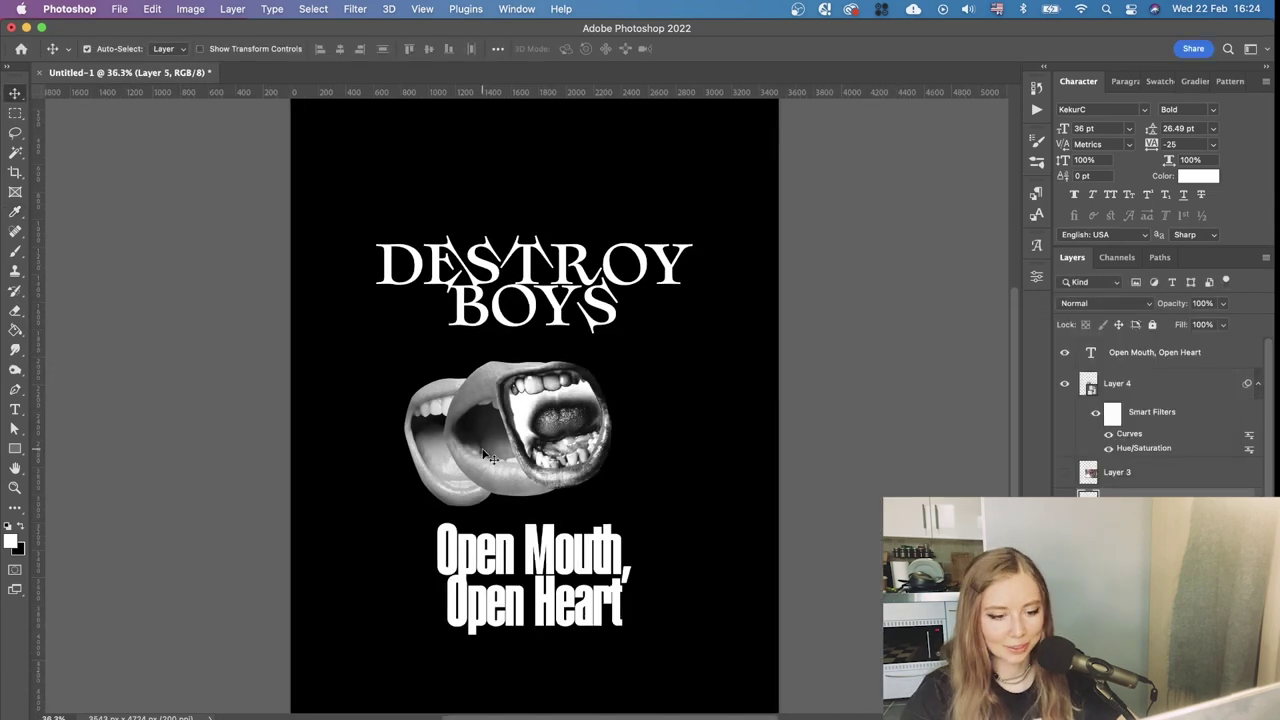
# Apply Curves to the middle mouth with both endpoints at output 255, a raised highlight point and a shadow point at input 27, output 46
pyautogui.press('super+m')
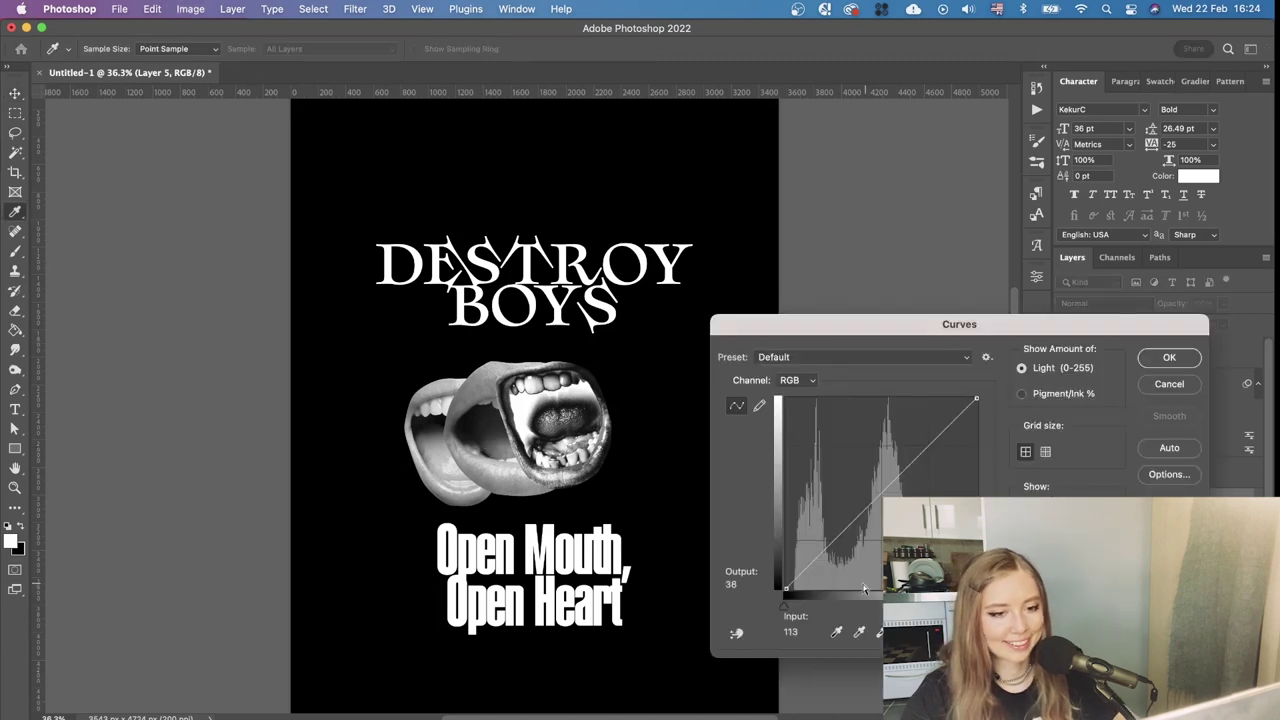
pyautogui.moveTo(786, 589); pyautogui.dragTo(786, 398)
pyautogui.moveTo(977, 398); pyautogui.dragTo(980, 606)
pyautogui.moveTo(827, 439); pyautogui.dragTo(827, 553)
pyautogui.moveTo(952, 402); pyautogui.dragTo(935, 443)
pyautogui.moveTo(977, 590); pyautogui.dragTo(977, 398)
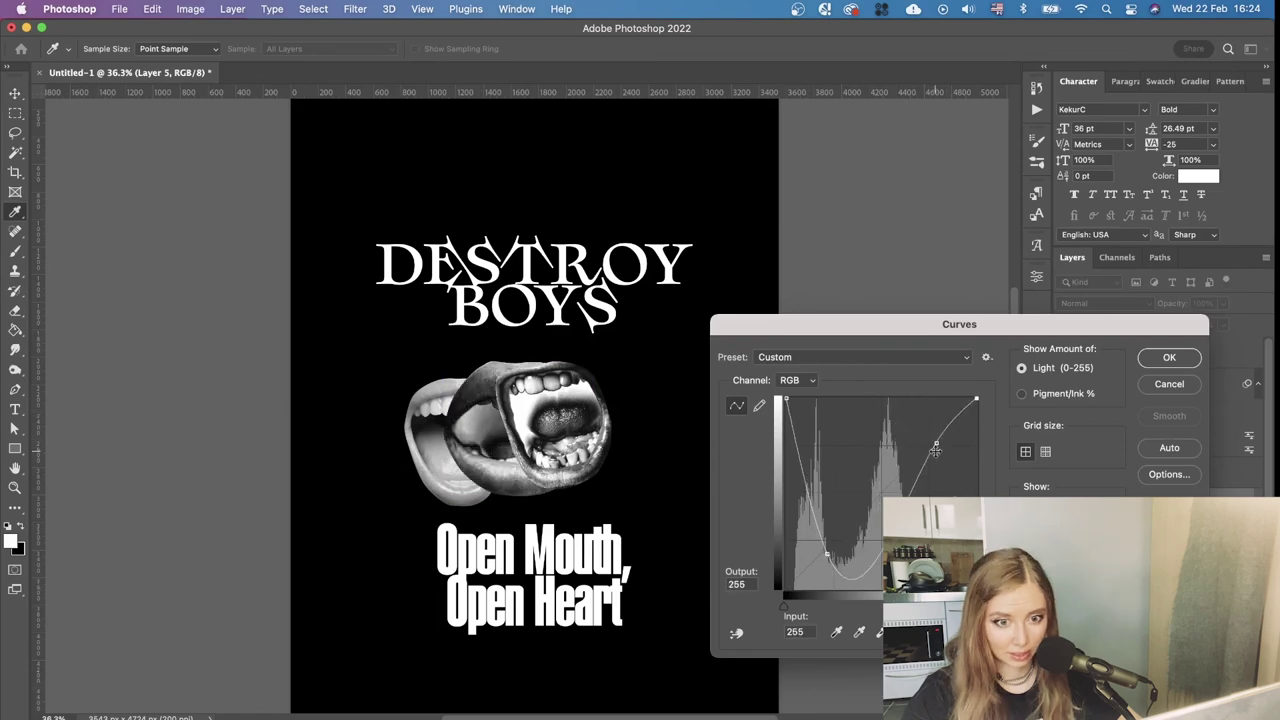
pyautogui.moveTo(936, 443); pyautogui.dragTo(922, 427)
pyautogui.moveTo(922, 427); pyautogui.dragTo(919, 409)
pyautogui.moveTo(827, 553); pyautogui.dragTo(806, 554)
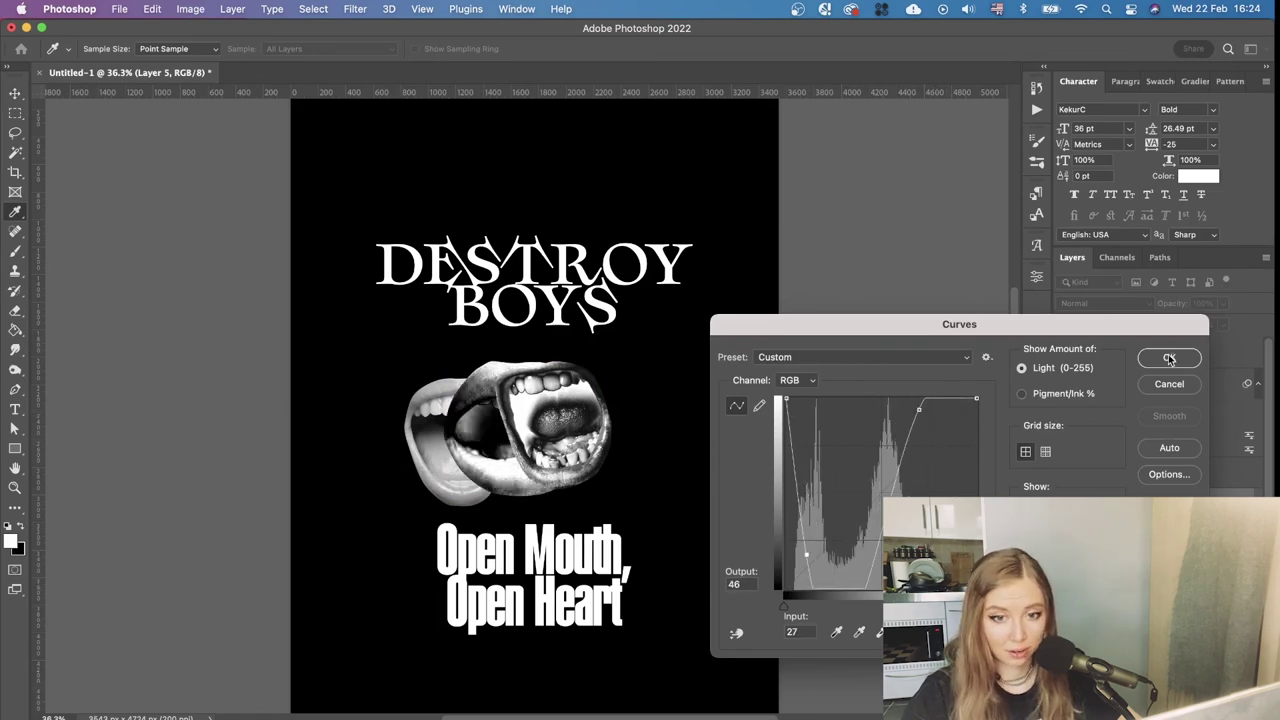
pyautogui.click(1169, 357)
# Set the Layer 4 mouth's blend mode to Linear Dodge (Add) and reposition it over the right part of the middle mouth
pyautogui.click(1100, 303)
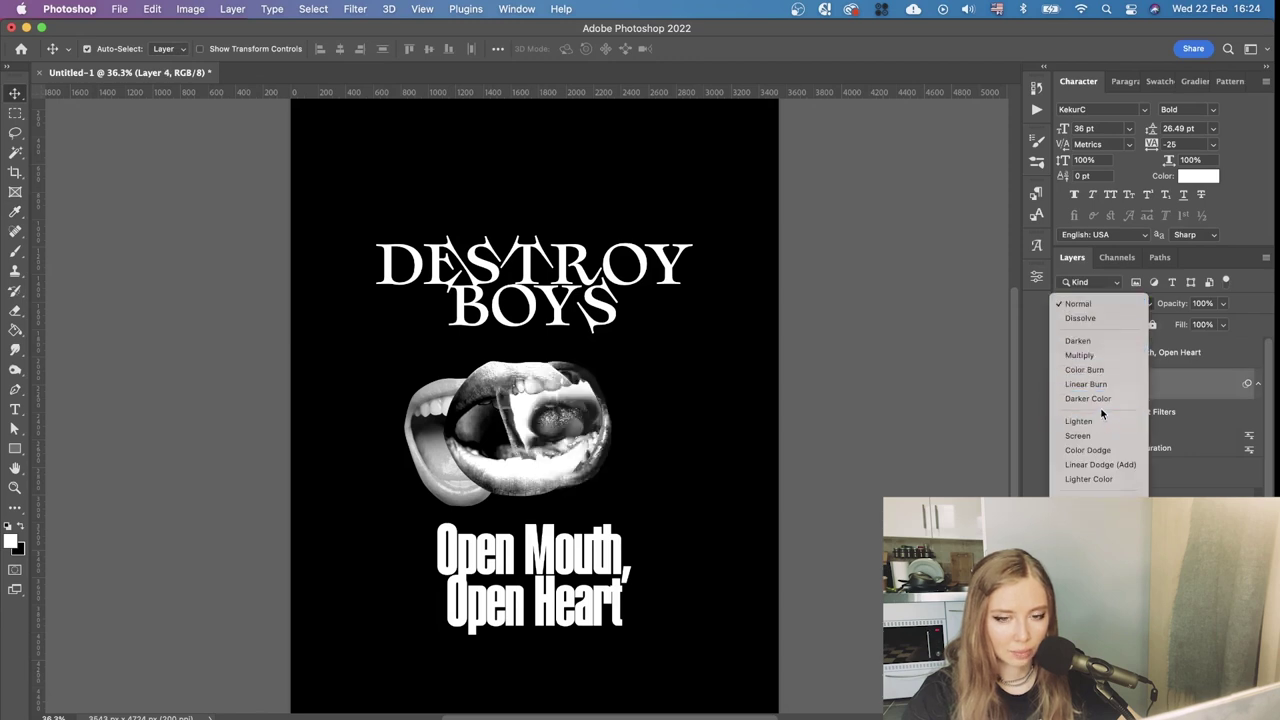
pyautogui.click(1106, 465)
pyautogui.moveTo(610, 422)
pyautogui.mouseDown()
pyautogui.moveTo(670, 428)
pyautogui.moveTo(582, 432)
pyautogui.mouseUp()
pyautogui.scroll(-3, 506, 402)
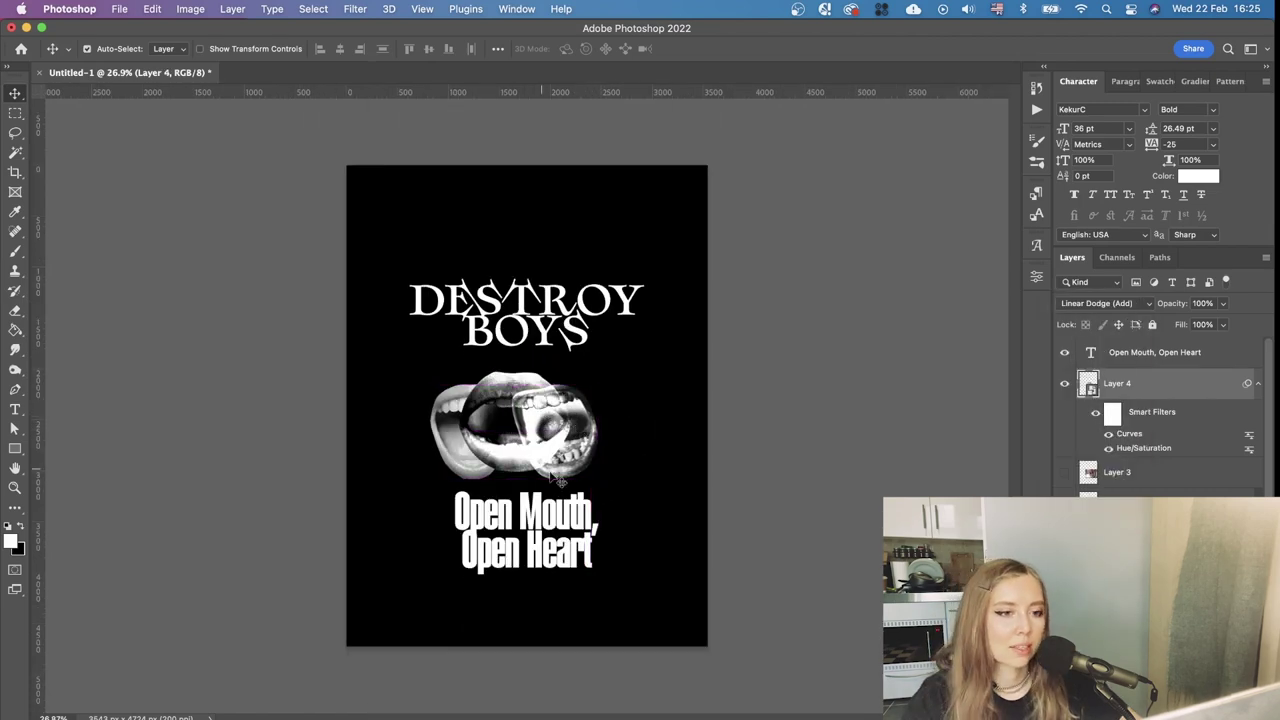
pyautogui.scroll(4, 580, 420)
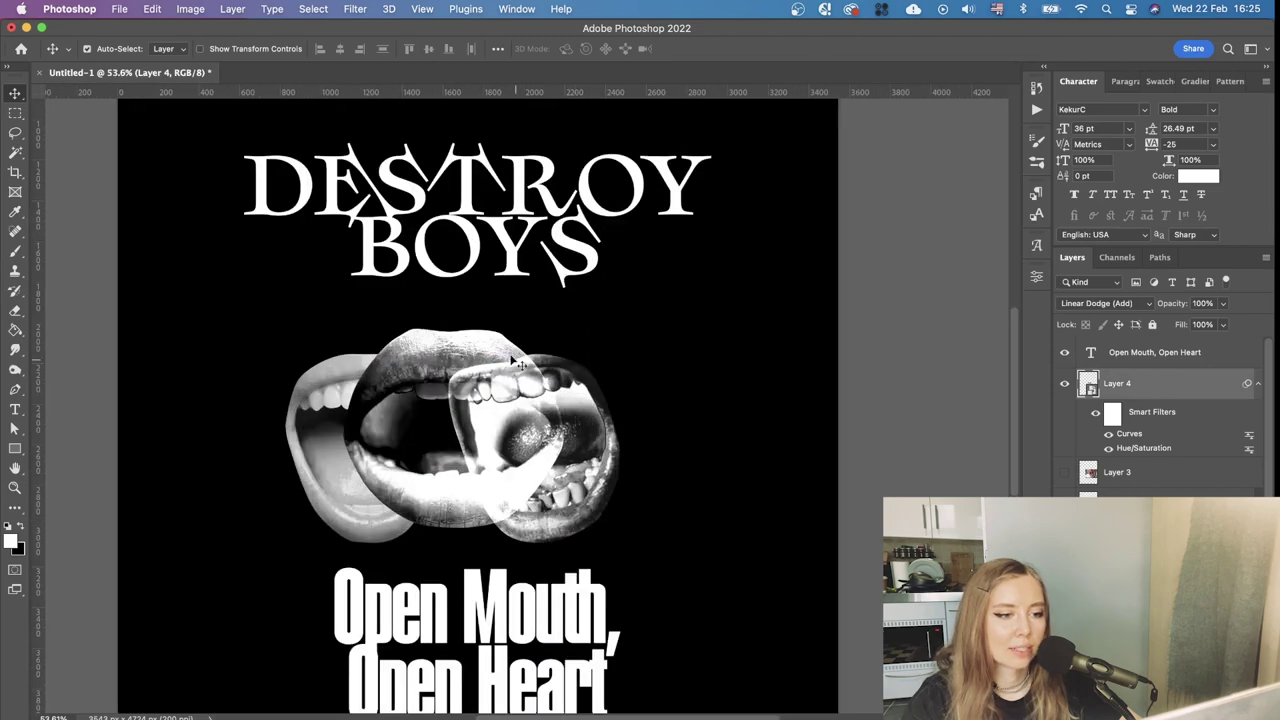
# Start a Curves adjustment on the leftmost mouth with a raised black endpoint and points at input 145, output 0 and input 248, output 111
pyautogui.scroll(-2, 640, 508)
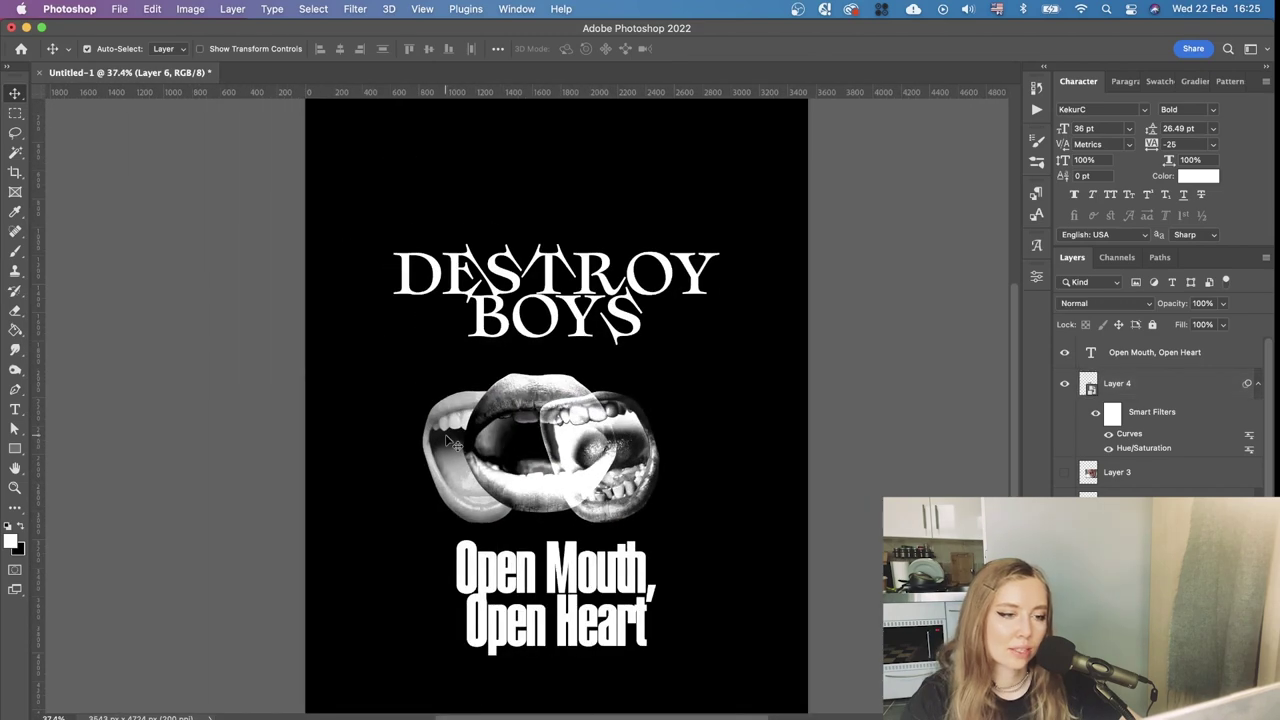
pyautogui.press('super+m')
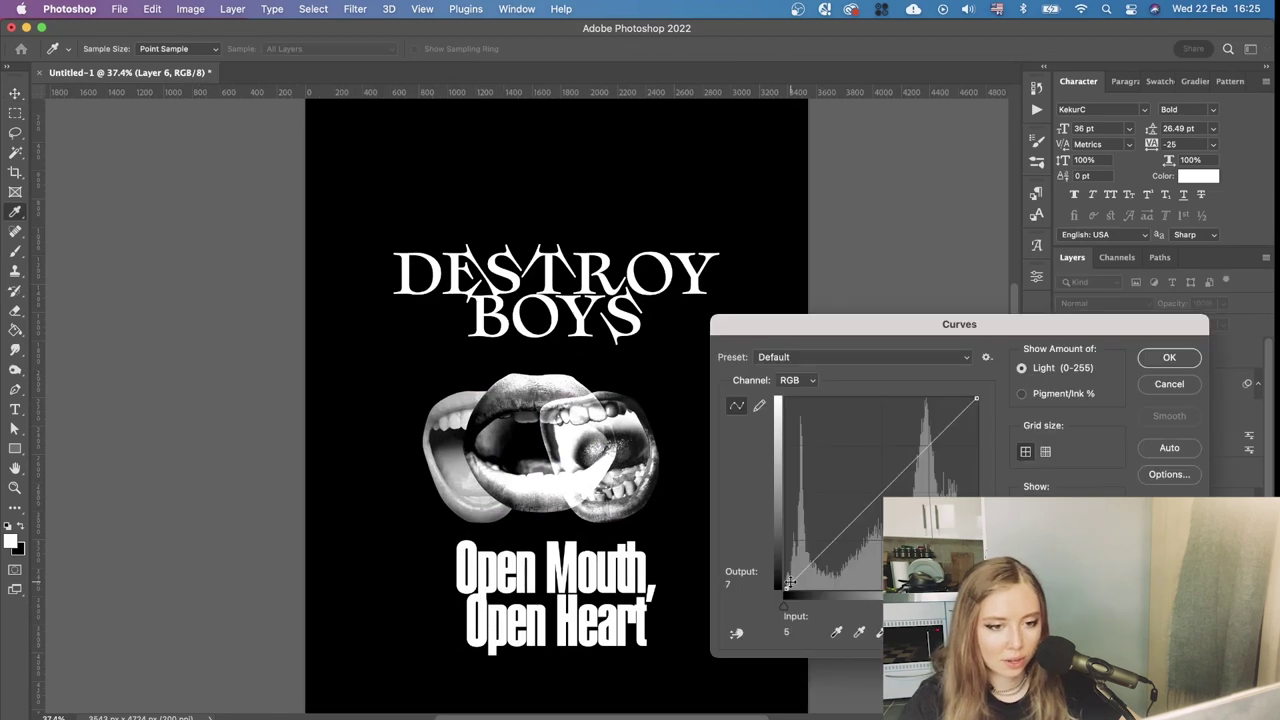
pyautogui.moveTo(917, 430); pyautogui.dragTo(866, 588)
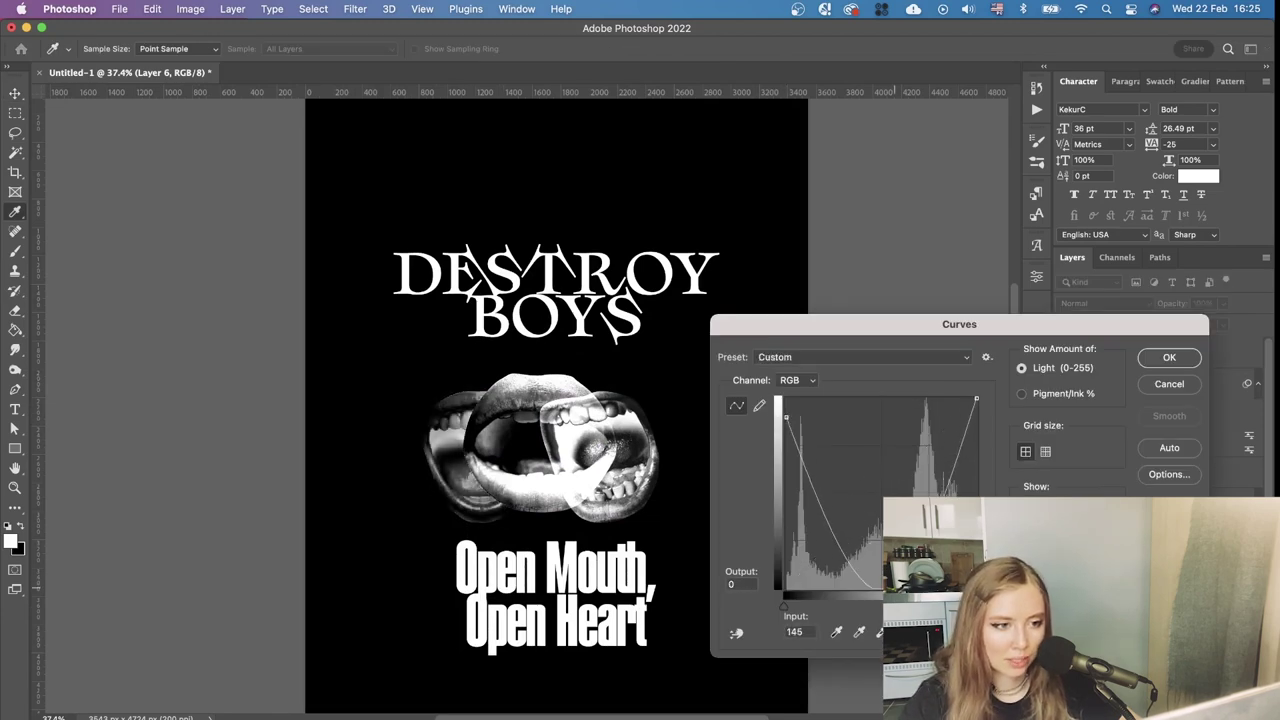
pyautogui.scroll(-4, 502, 455)
pyautogui.scroll(6, 500, 396)
pyautogui.moveTo(949, 467); pyautogui.dragTo(971, 507)
pyautogui.scroll(-5, 590, 491)
pyautogui.scroll(7, 590, 491)
pyautogui.scroll(-3, 592, 491)
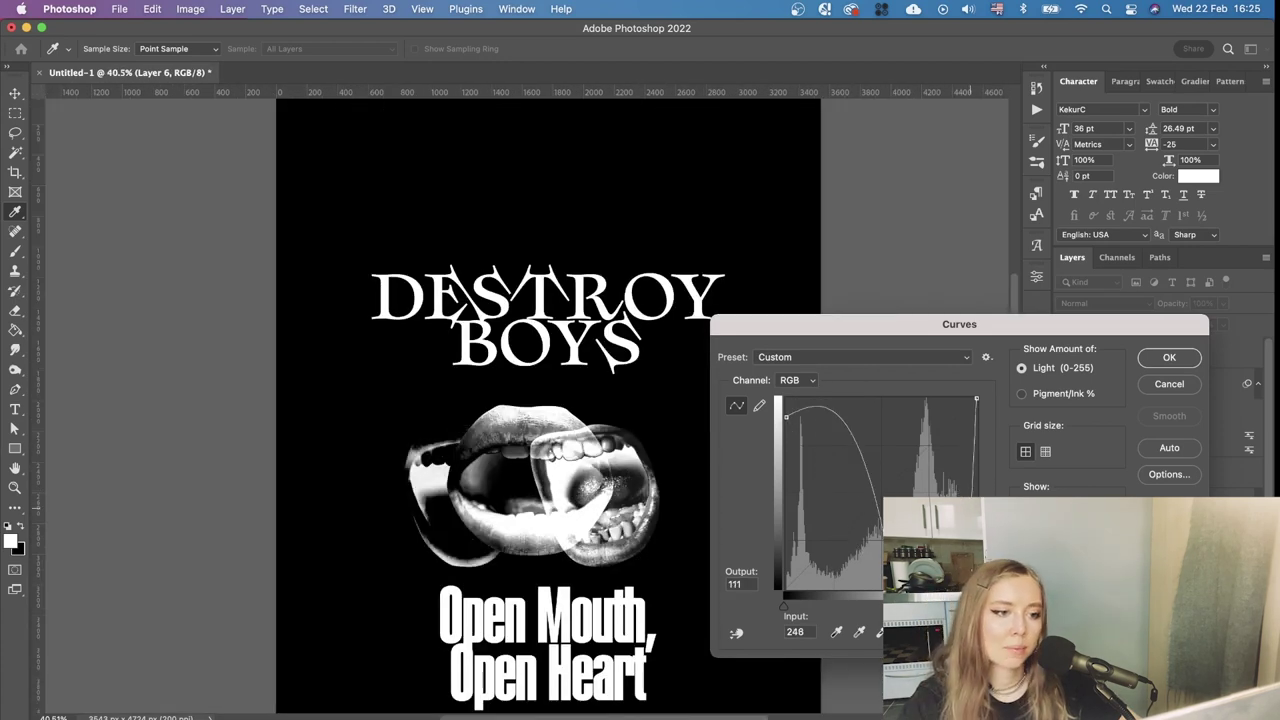
# Lower the black endpoint of the leftmost mouth's curve, set the highlight point to input 98, output 232, and apply the adjustment
pyautogui.moveTo(856, 436)
pyautogui.mouseDown()
pyautogui.moveTo(900, 430)
pyautogui.moveTo(856, 423)
pyautogui.moveTo(865, 417)
pyautogui.moveTo(849, 444)
pyautogui.mouseUp()
pyautogui.moveTo(786, 416); pyautogui.dragTo(787, 589)
pyautogui.moveTo(848, 449); pyautogui.dragTo(864, 443)
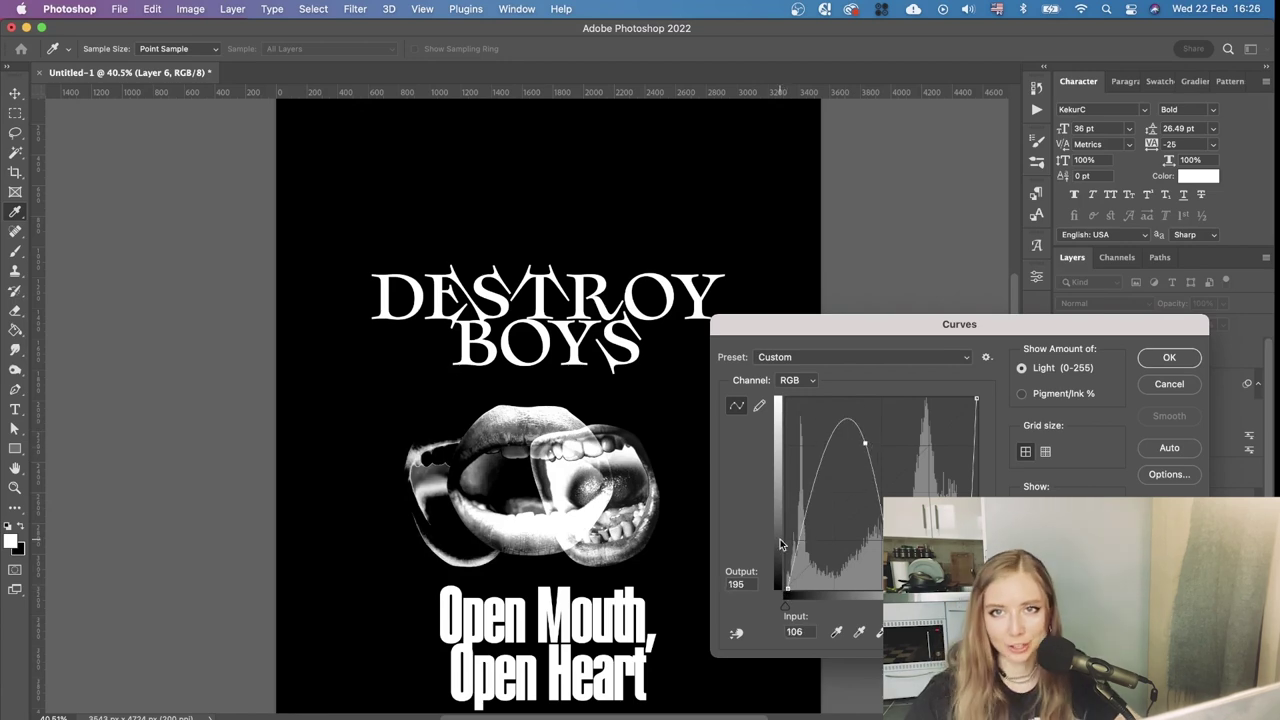
pyautogui.moveTo(864, 443); pyautogui.dragTo(855, 414)
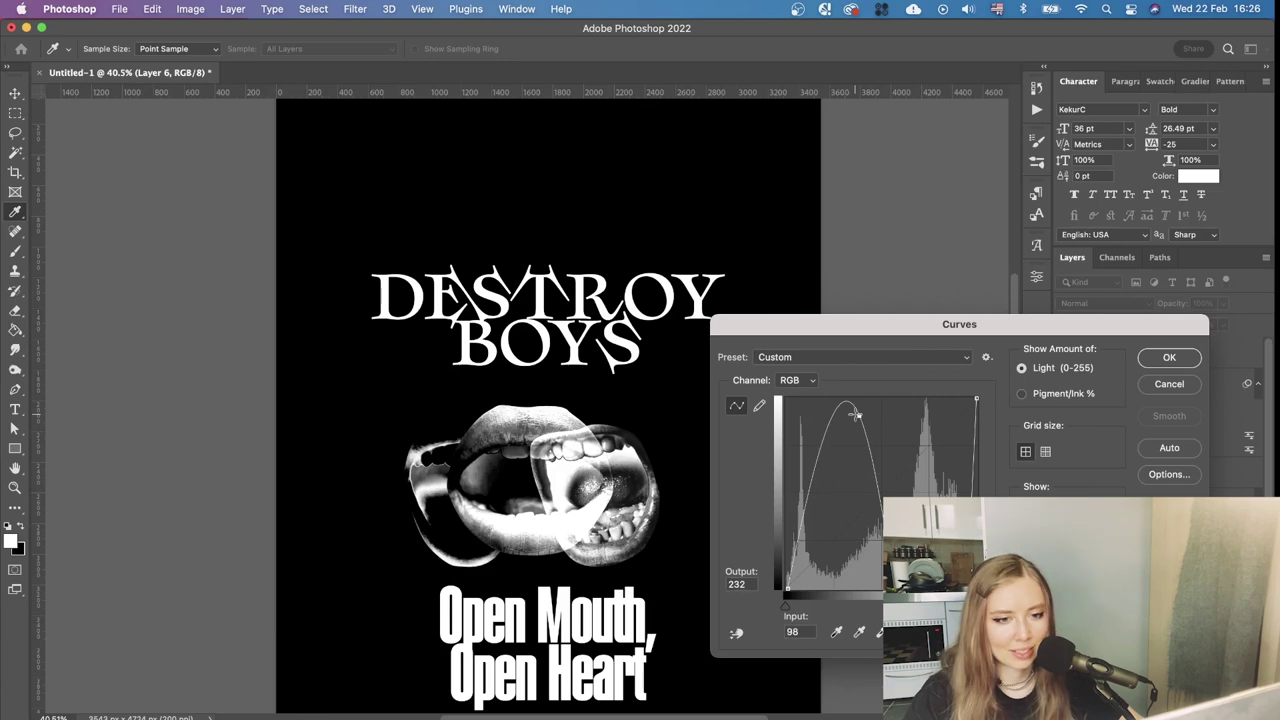
pyautogui.scroll(5, 432, 441)
pyautogui.scroll(-4, 432, 441)
pyautogui.click(1168, 357)
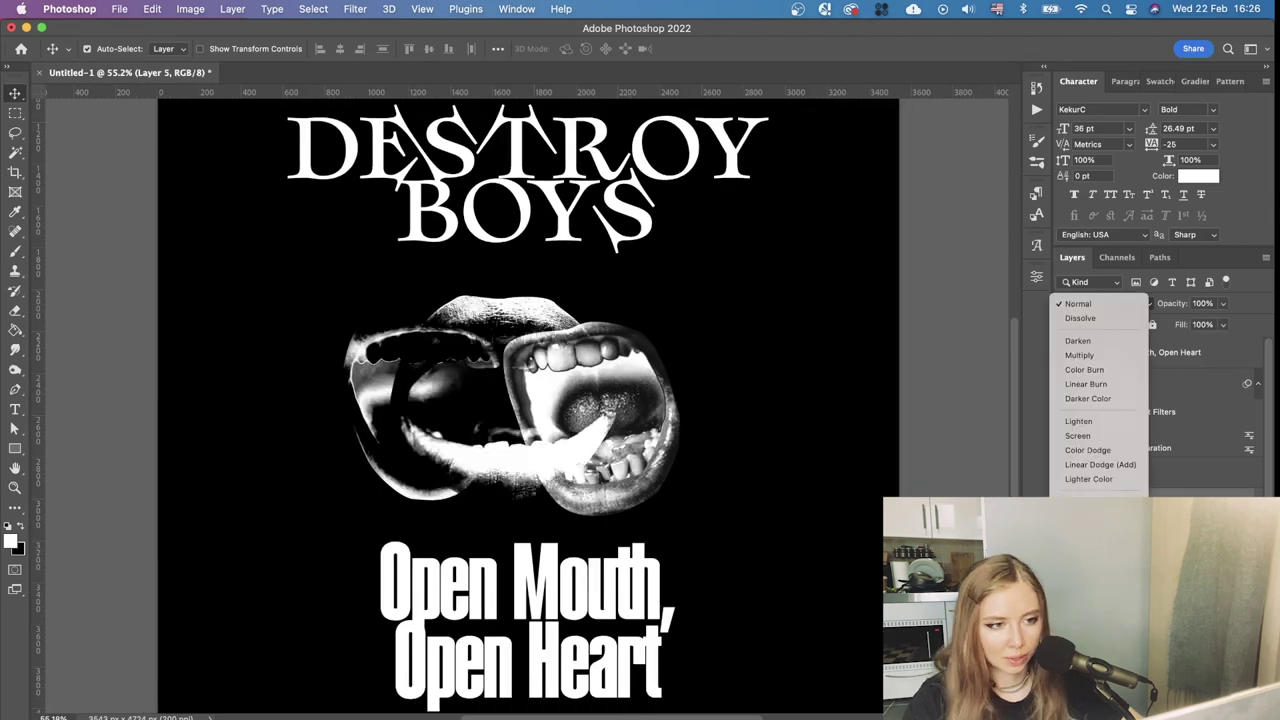
# Compare blend modes on the Layer 5 mouth and set it to Hard Light
pyautogui.click(1095, 440)
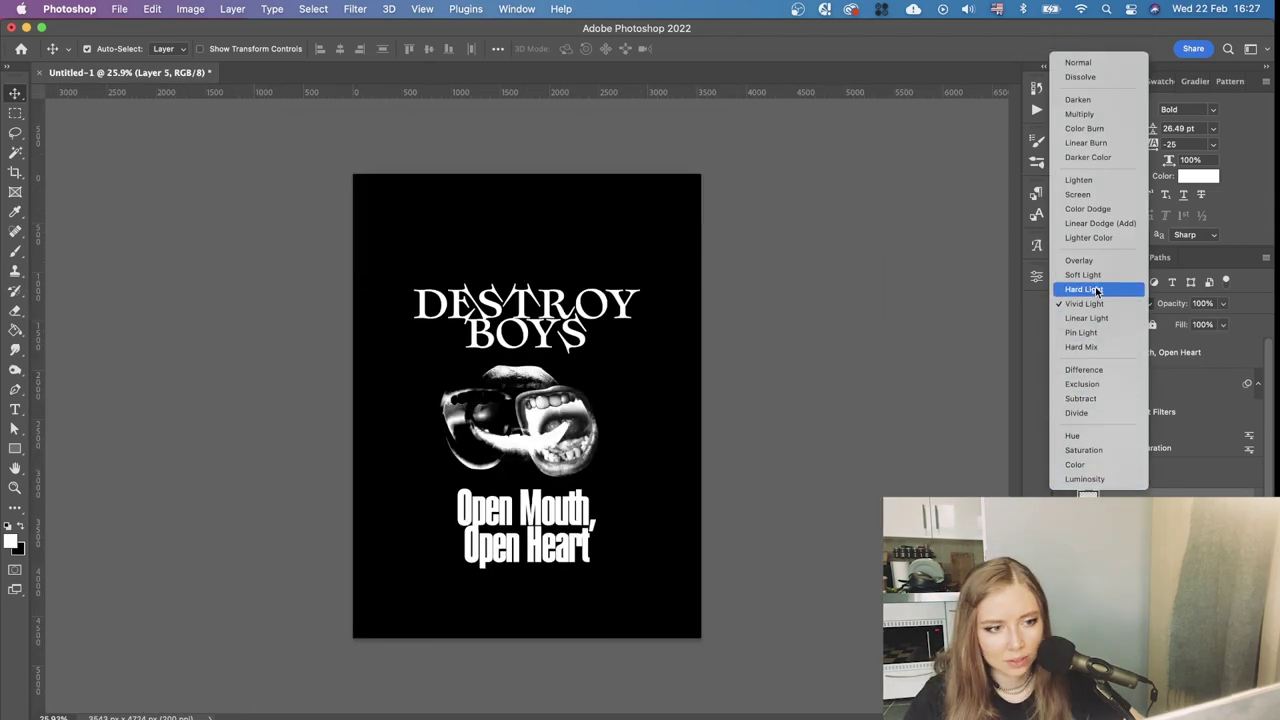
pyautogui.click(1084, 289)
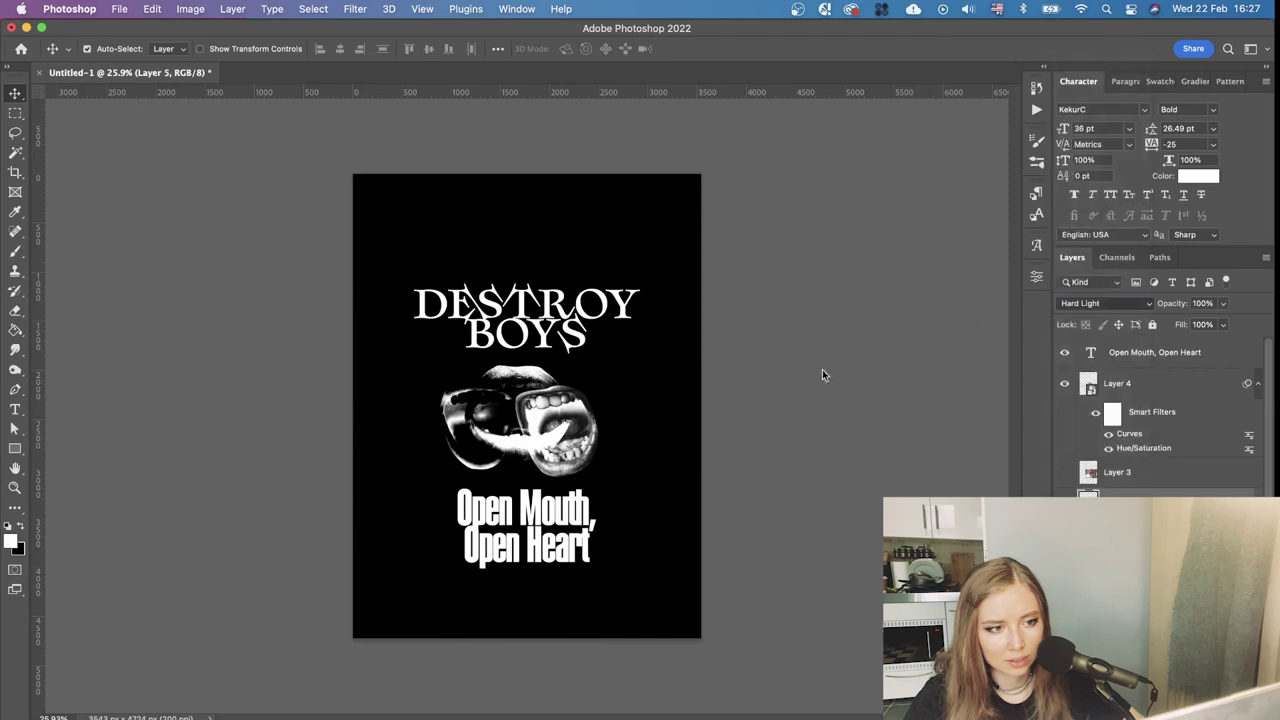
pyautogui.scroll(3, 617, 430)
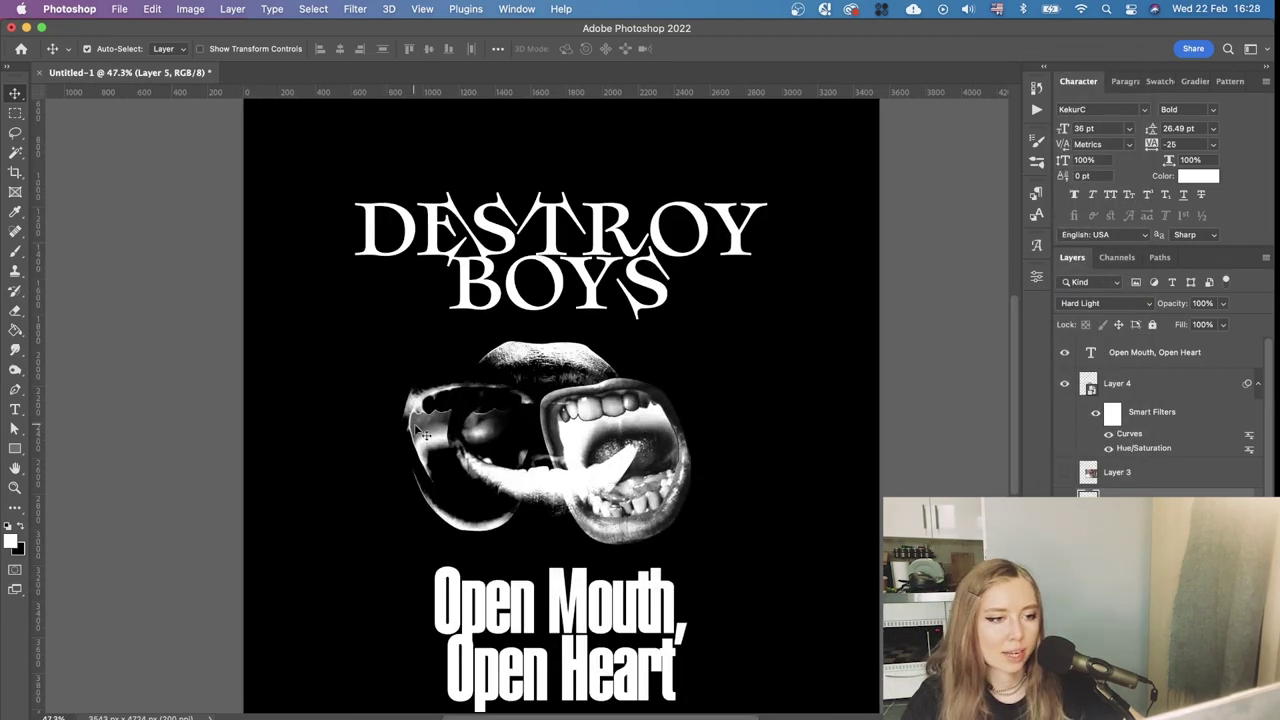
pyautogui.scroll(-2, 622, 503)
pyautogui.scroll(4, 707, 459)
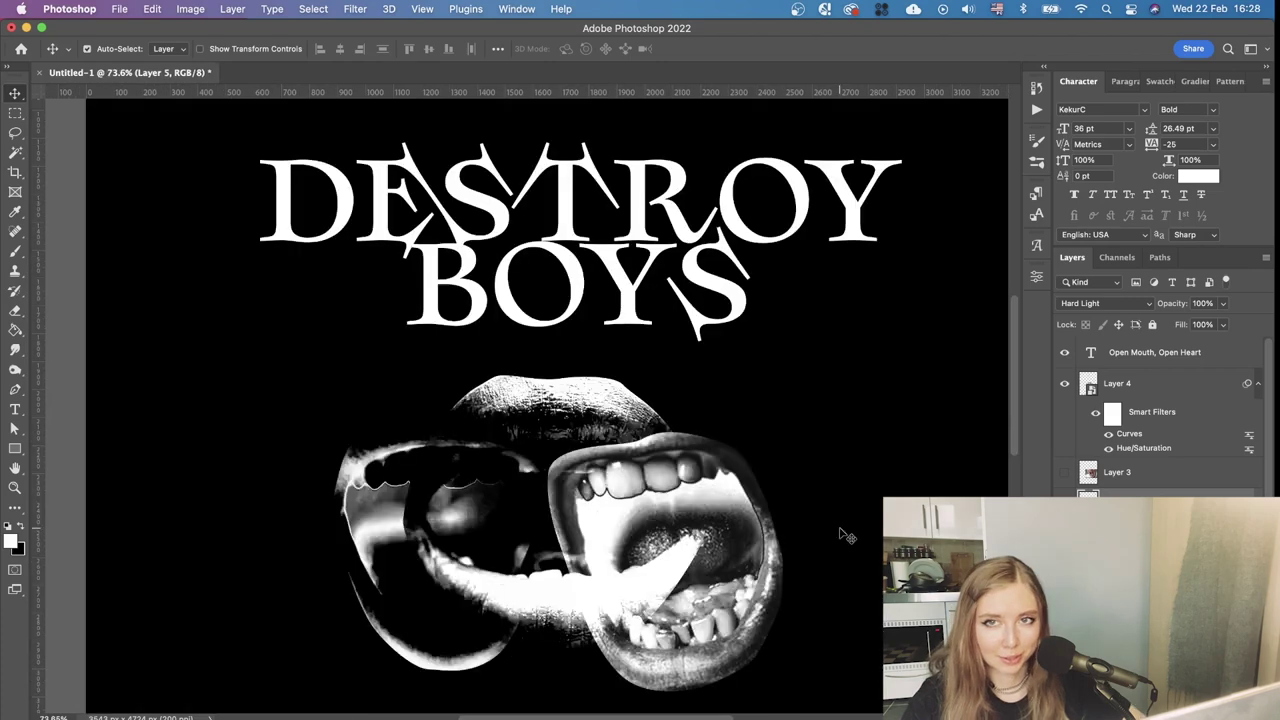
# Group the mouth layers, merge a duplicate of the group into a single layer, and hide the original Group 1
pyautogui.press('super+[')
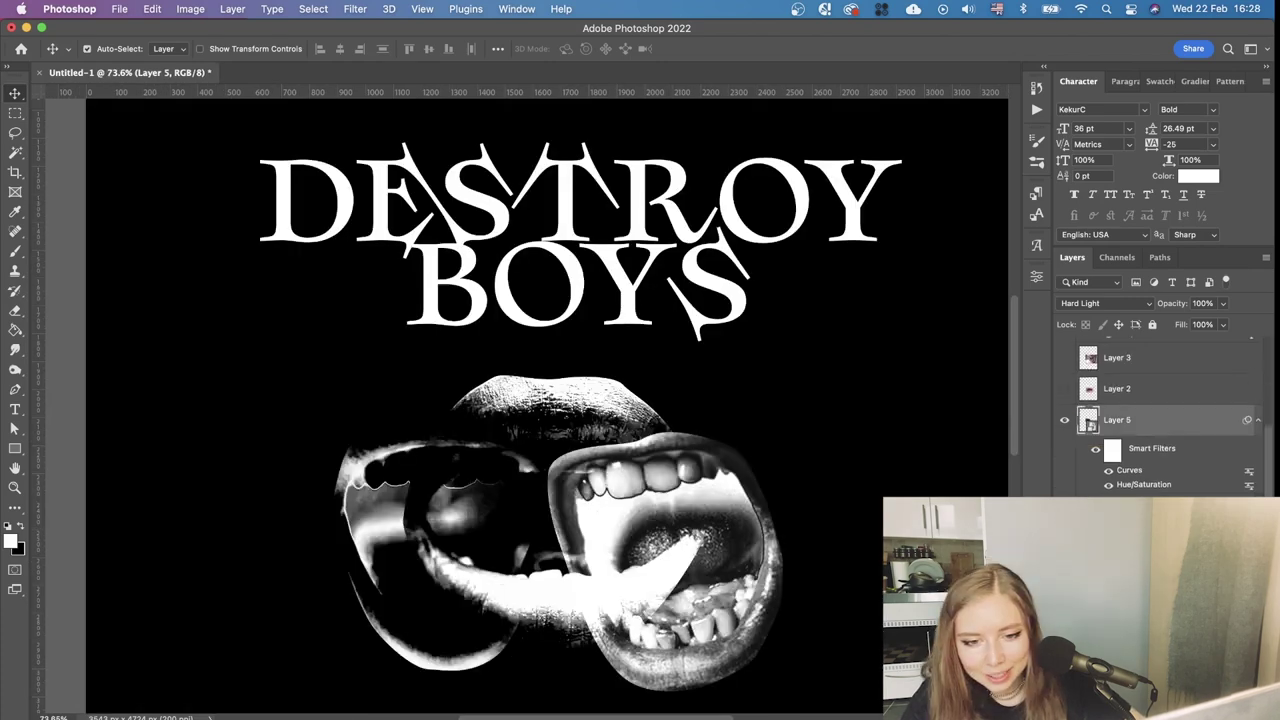
pyautogui.scroll(2, 1140, 483)
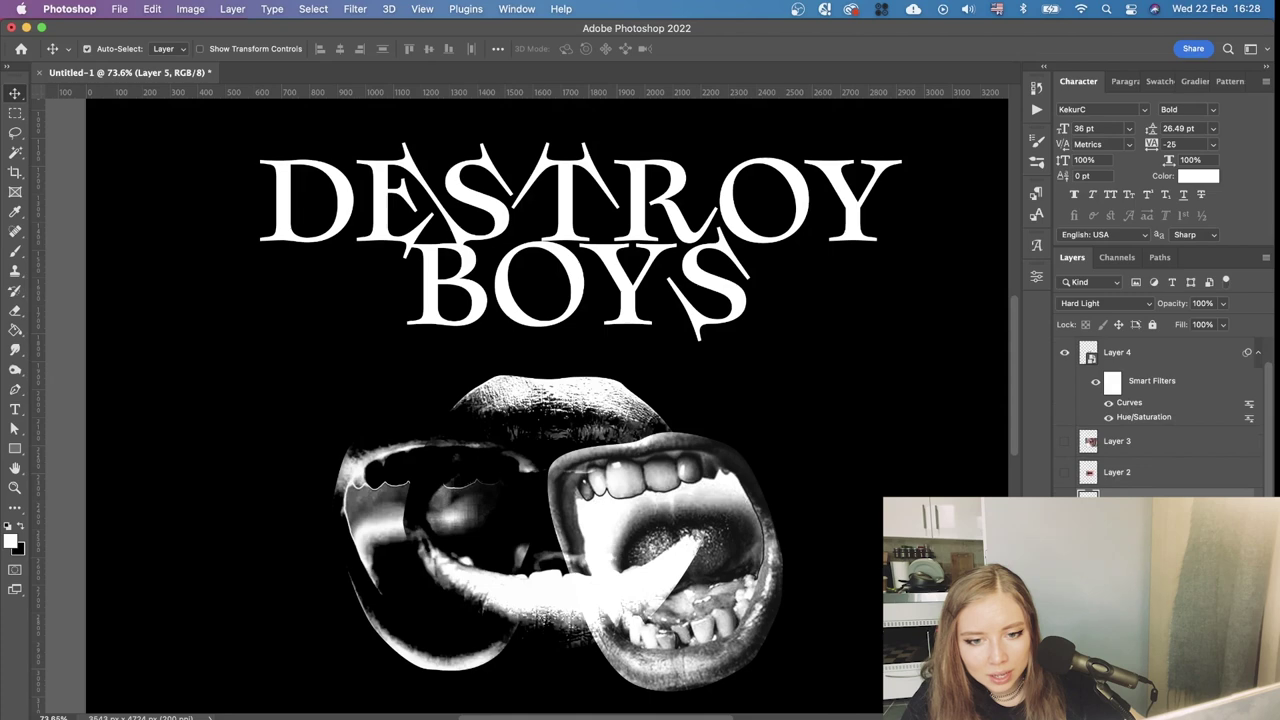
pyautogui.keyDown('super'); pyautogui.click(1133, 532); pyautogui.keyUp('super')
pyautogui.scroll(1, 1133, 500)
pyautogui.click(1130, 388)
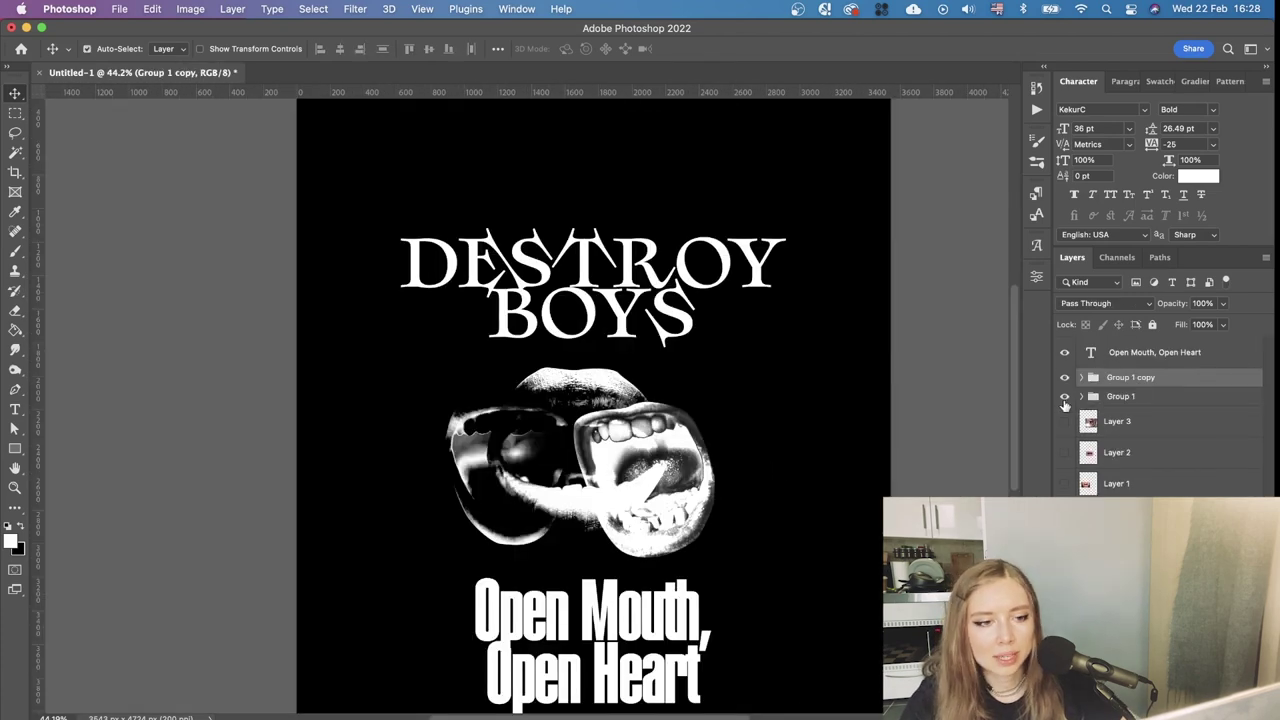
pyautogui.click(1064, 400)
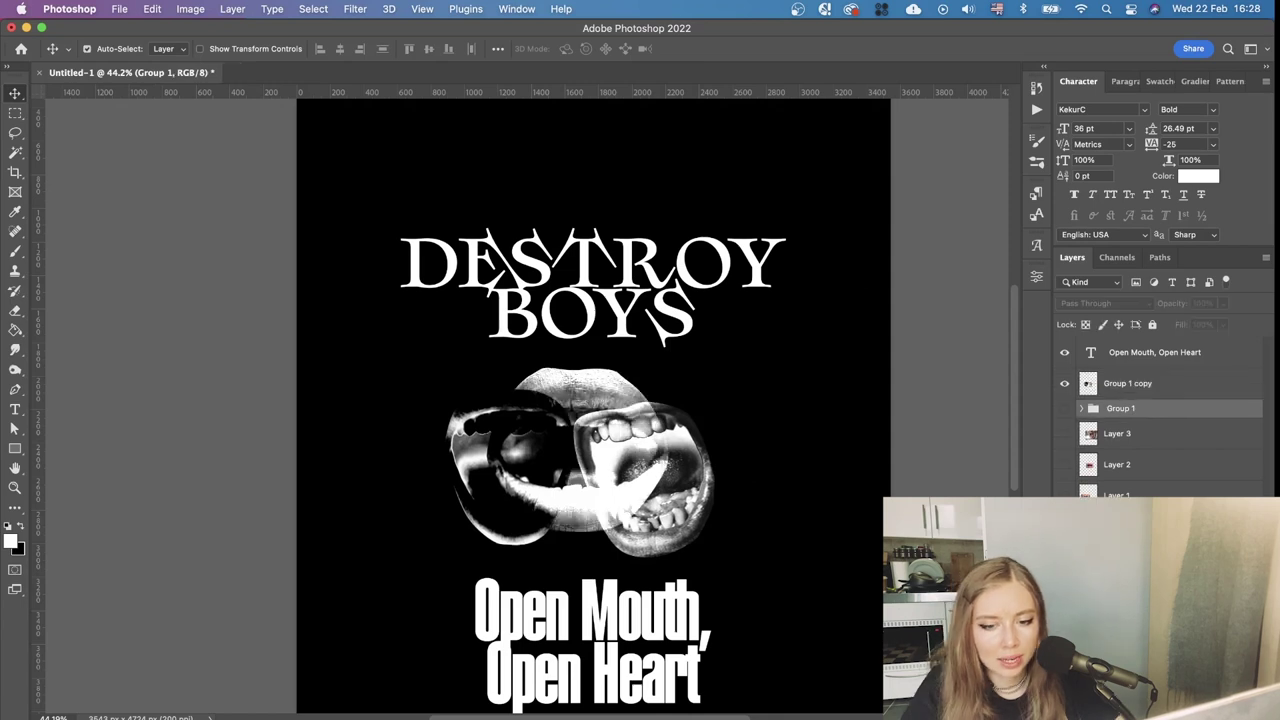
# Add a new layer beneath the merged mouths, fill it with black, and merge it with the Group 1 copy layer
pyautogui.click(1196, 712)
pyautogui.click(15, 331)
pyautogui.click(21, 527)
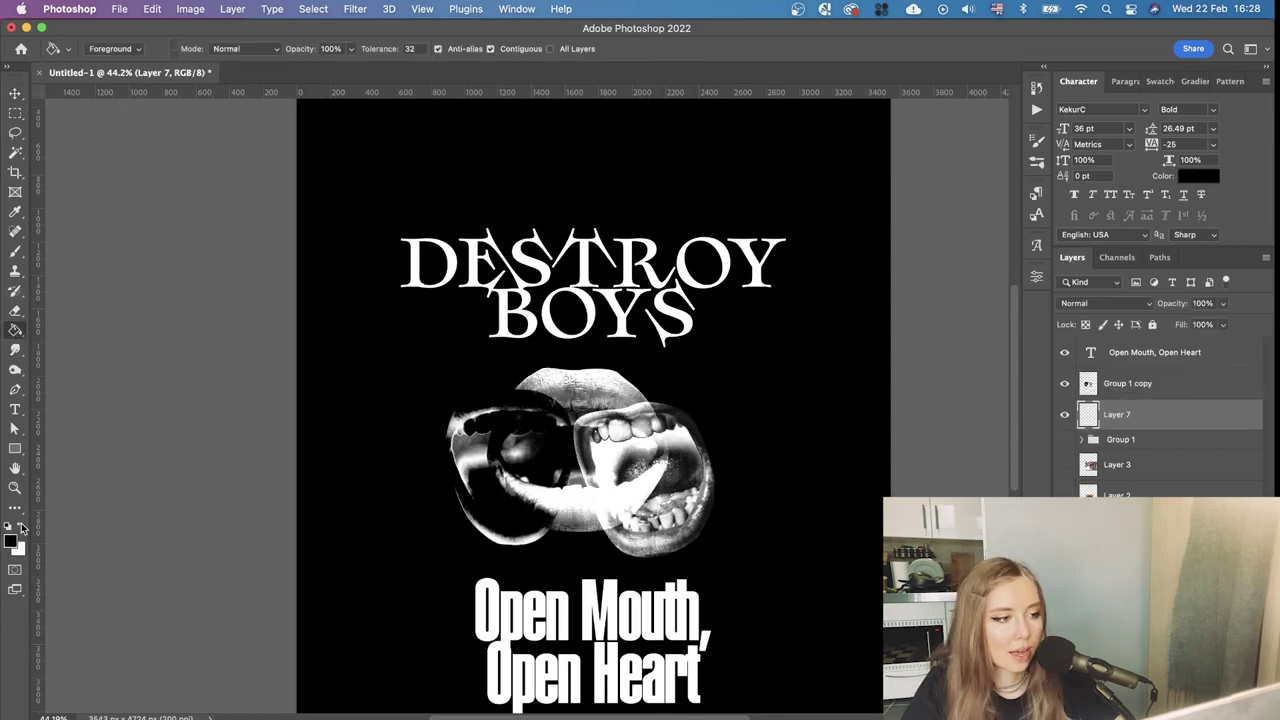
pyautogui.click(390, 505)
pyautogui.keyDown('shift'); pyautogui.click(1133, 388); pyautogui.keyUp('shift')
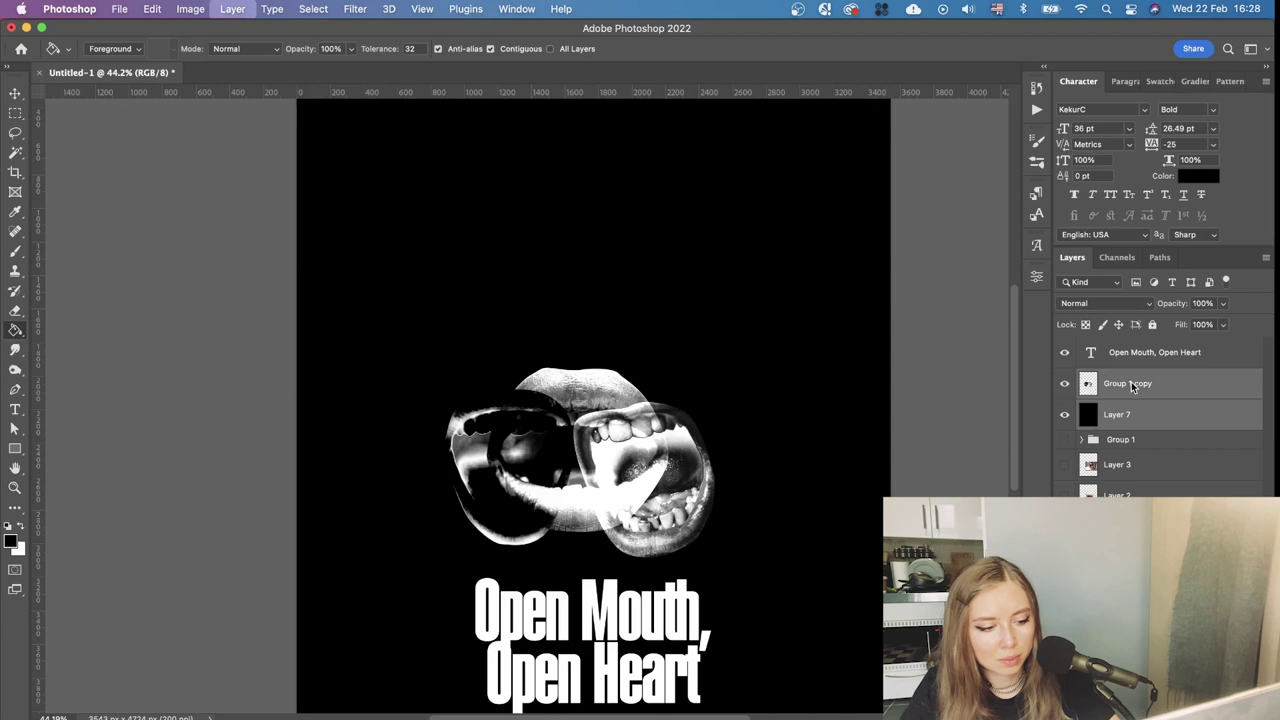
pyautogui.click(1133, 388)
# Set the blend mode of the merged Group 1 copy layer to Screen
pyautogui.click(1105, 303)
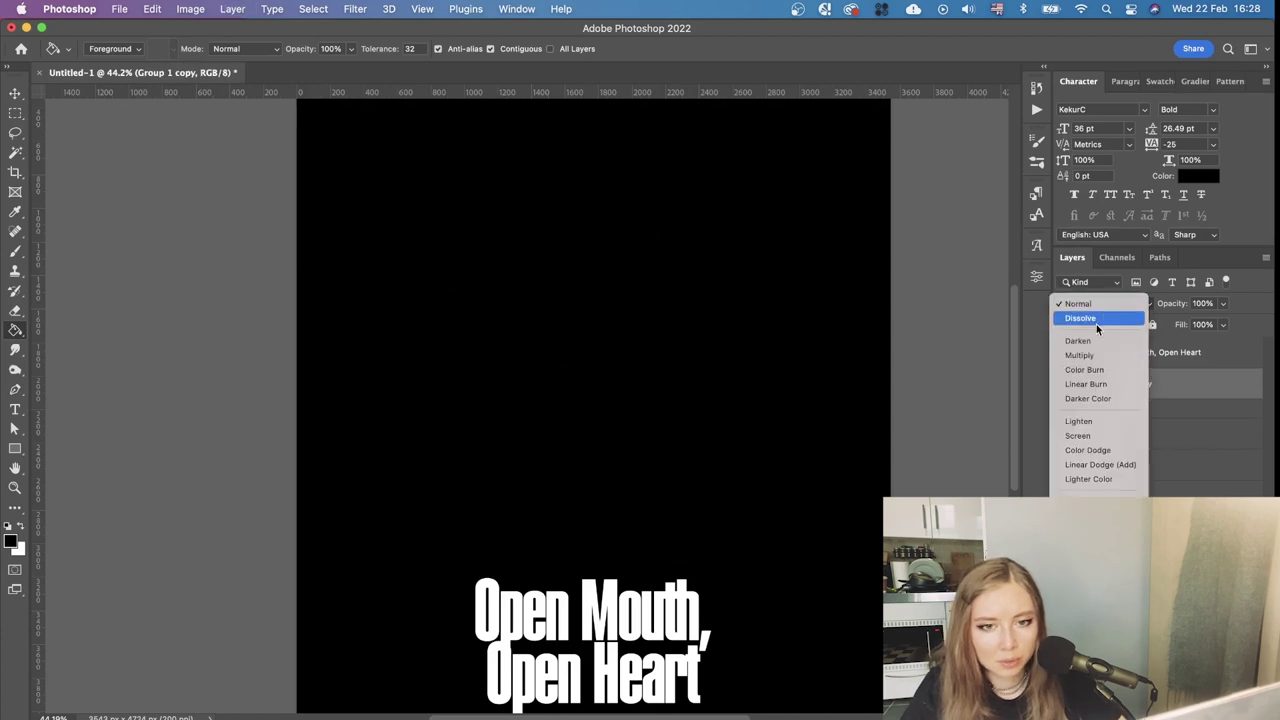
pyautogui.click(1090, 437)
pyautogui.scroll(-3, 848, 397)
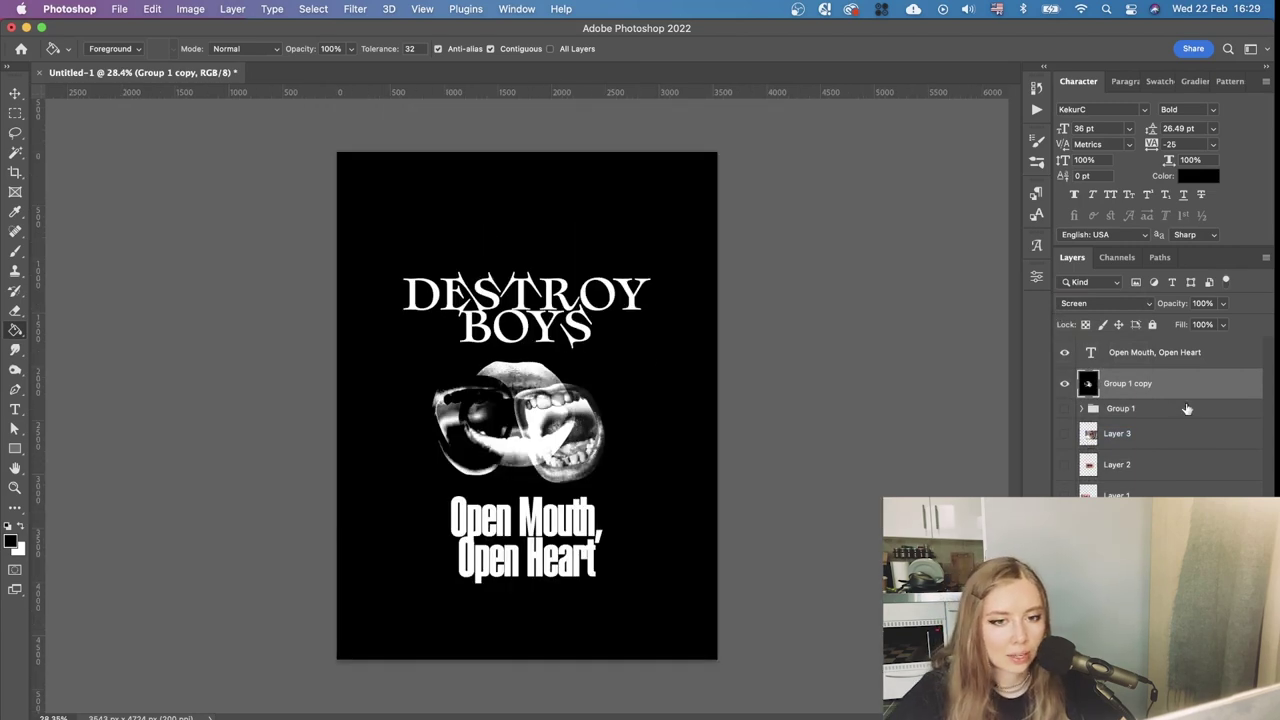
# Convert the Group 1 copy layer to a smart object and open the Filter Gallery for it
pyautogui.rightClick(1129, 385)
pyautogui.click(1003, 606)
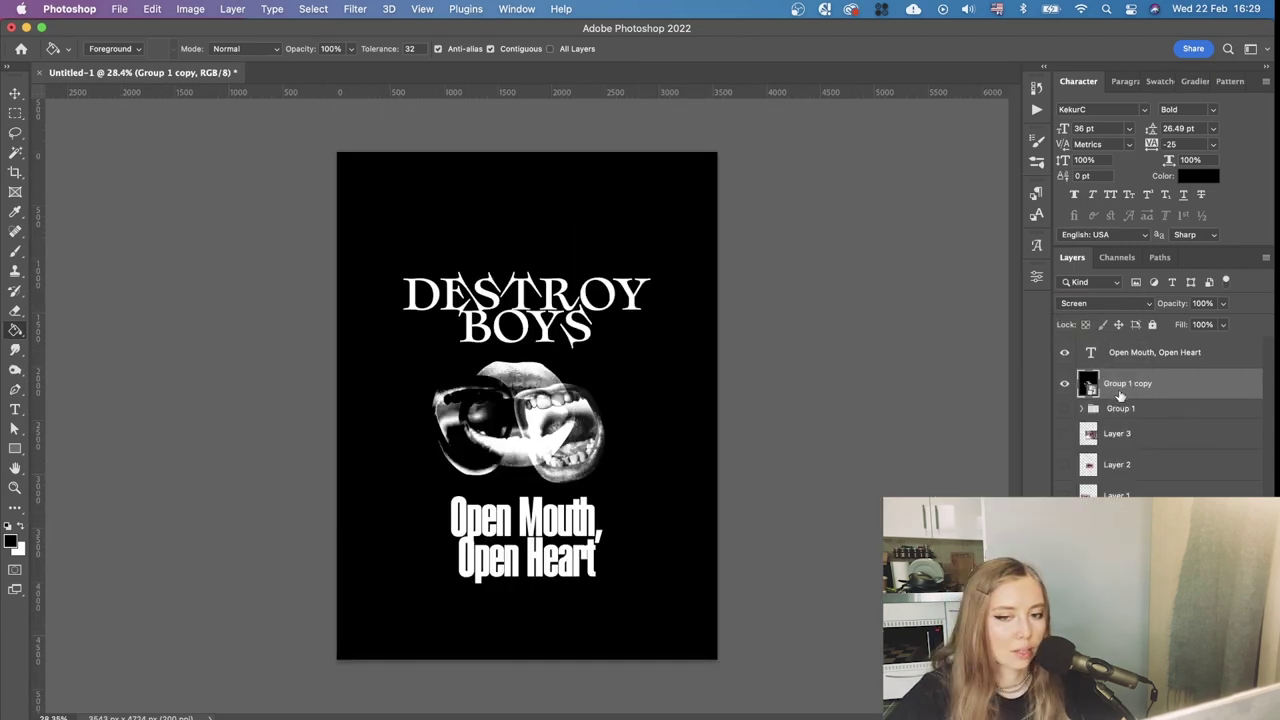
pyautogui.press('v')
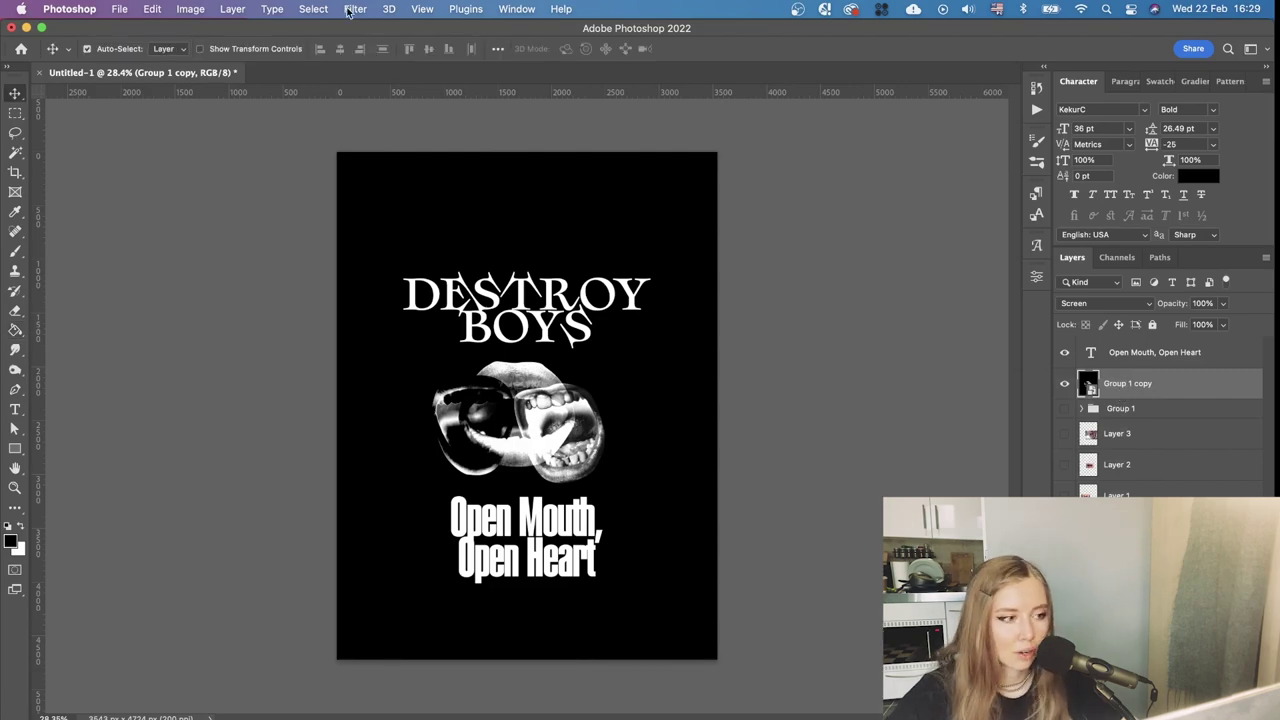
pyautogui.click(355, 9)
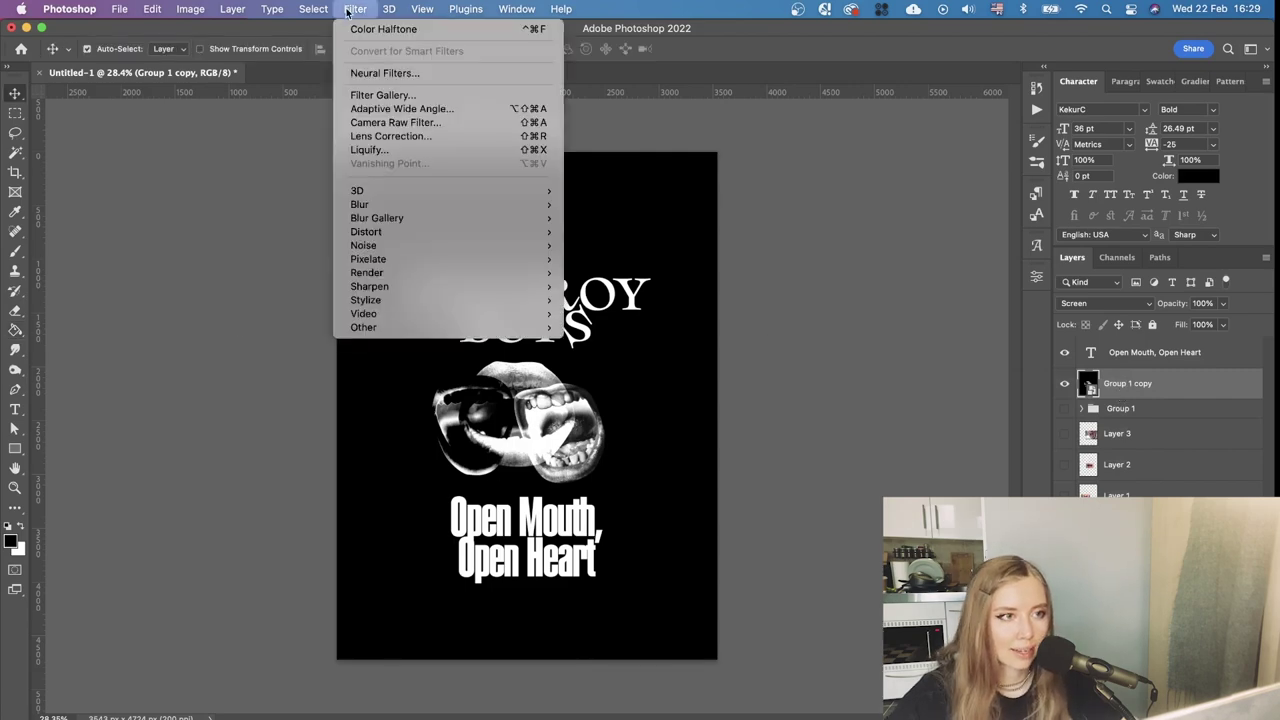
pyautogui.click(411, 95)
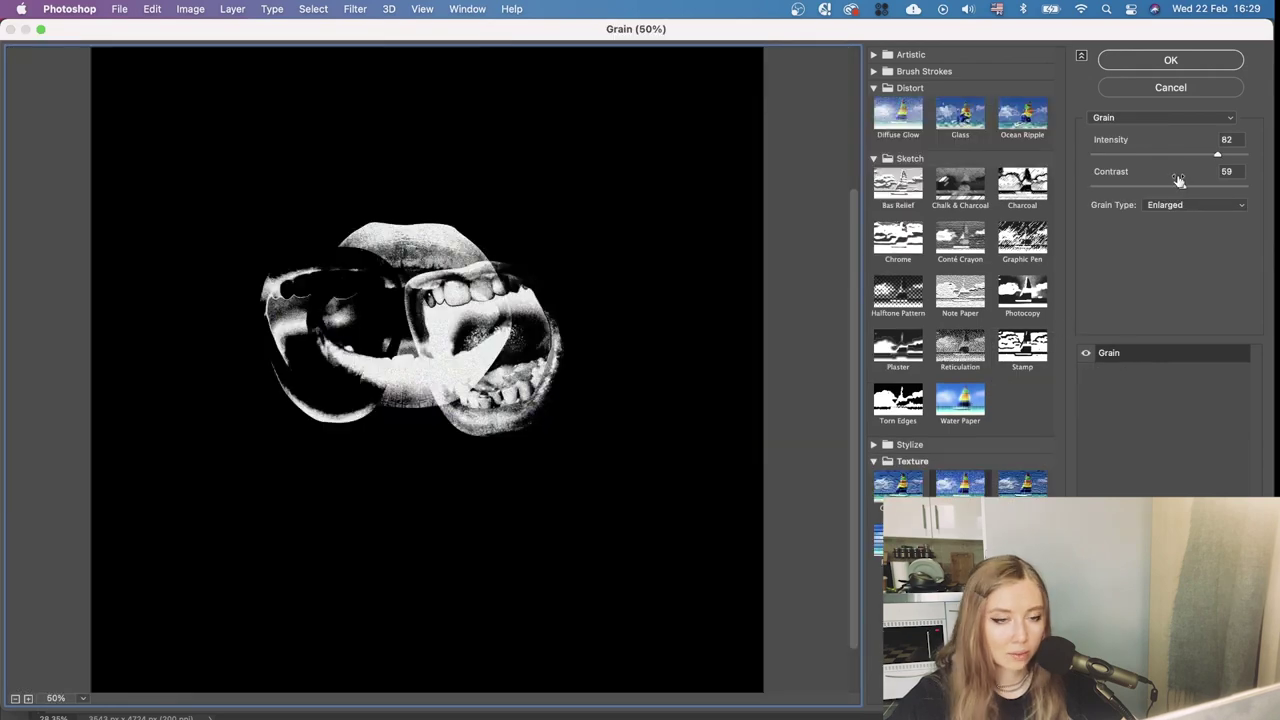
# Try the Grain filter with Intensity 94, Contrast 1 and the Enlarged grain type on the mouths
pyautogui.click(1171, 156)
pyautogui.click(1114, 156)
pyautogui.click(1237, 156)
pyautogui.moveTo(1226, 187); pyautogui.dragTo(1095, 189)
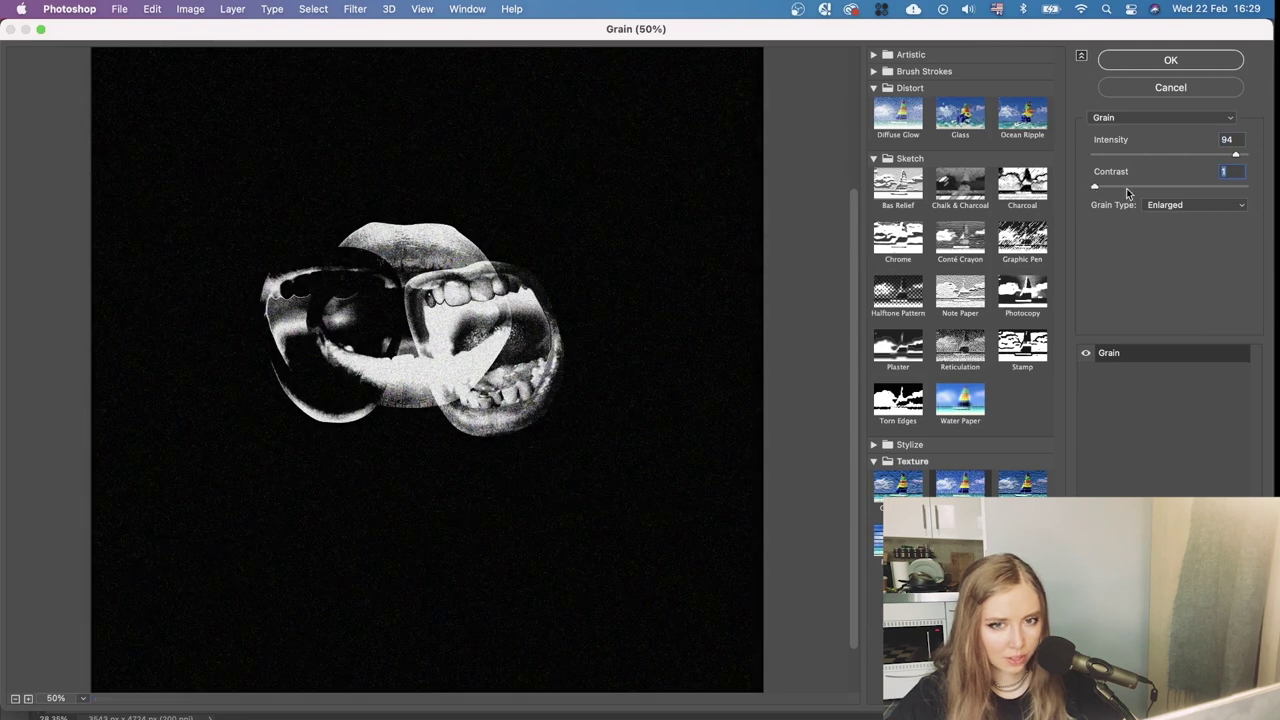
# Switch the filter to Spatter from the Brush Strokes category and inspect the mouths' edges up close in the preview
pyautogui.click(883, 72)
pyautogui.click(1035, 150)
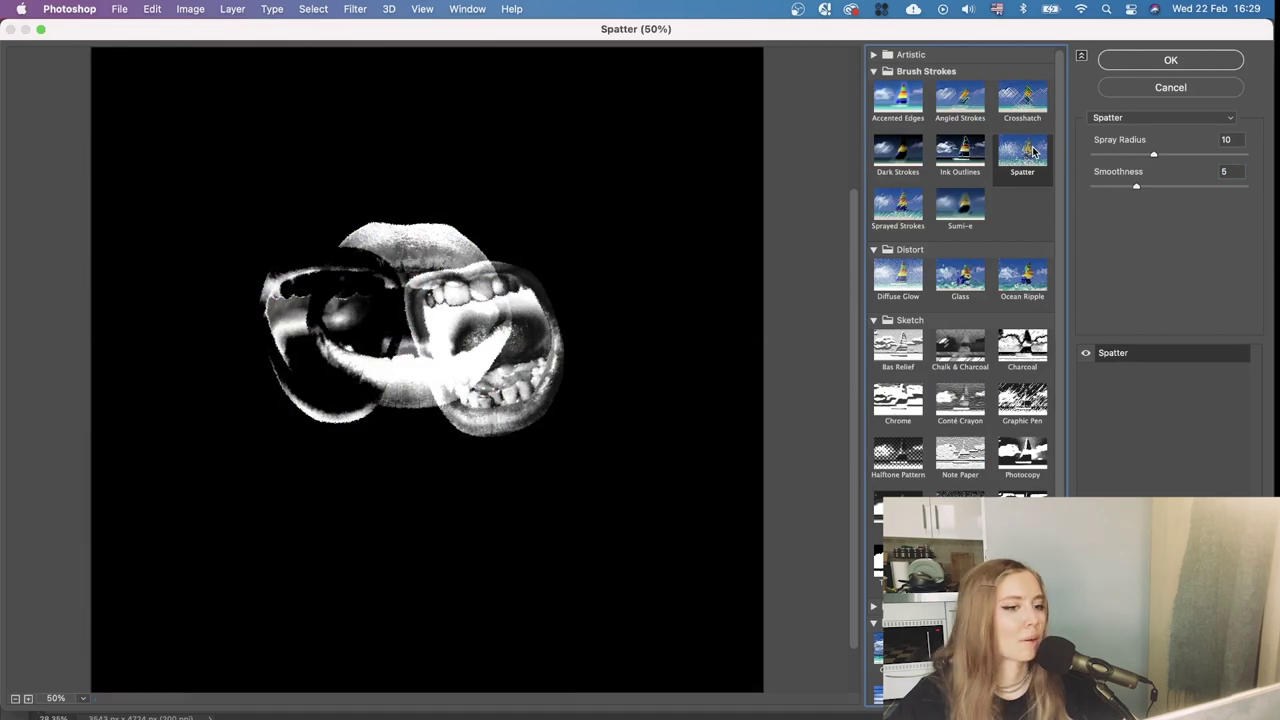
pyautogui.moveTo(50, 353); pyautogui.dragTo(56, 612)
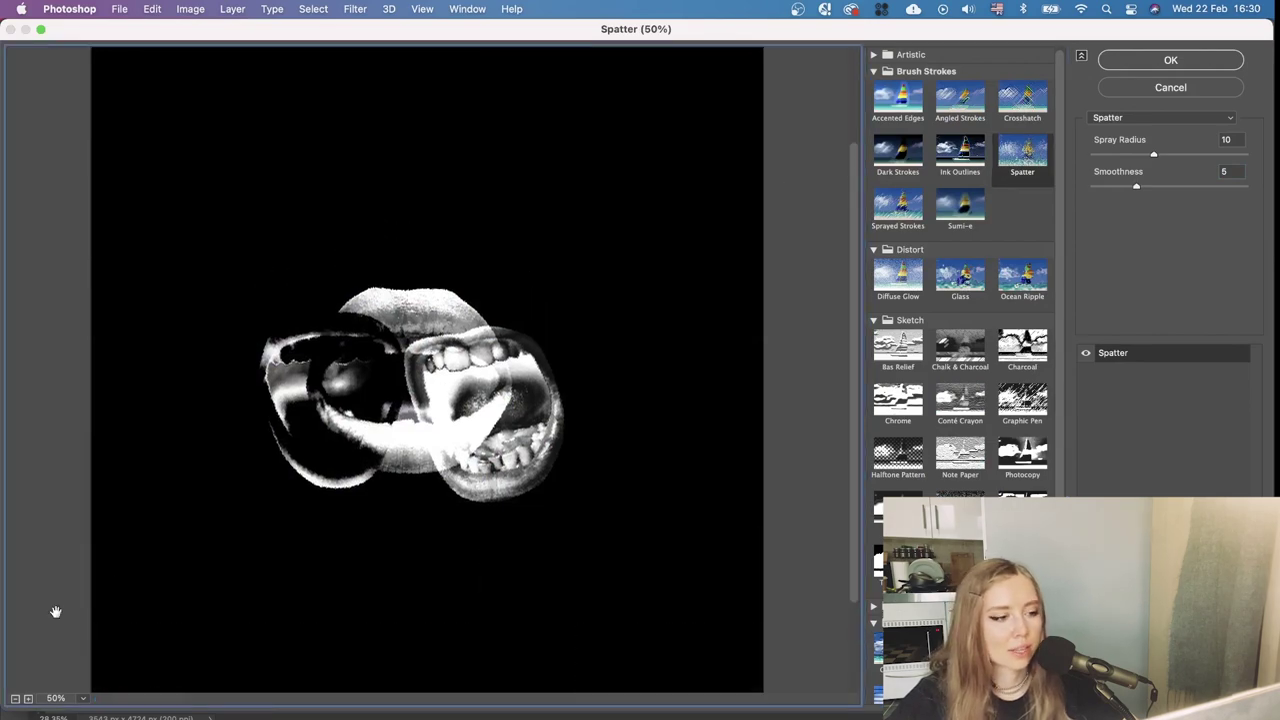
pyautogui.click(28, 698)
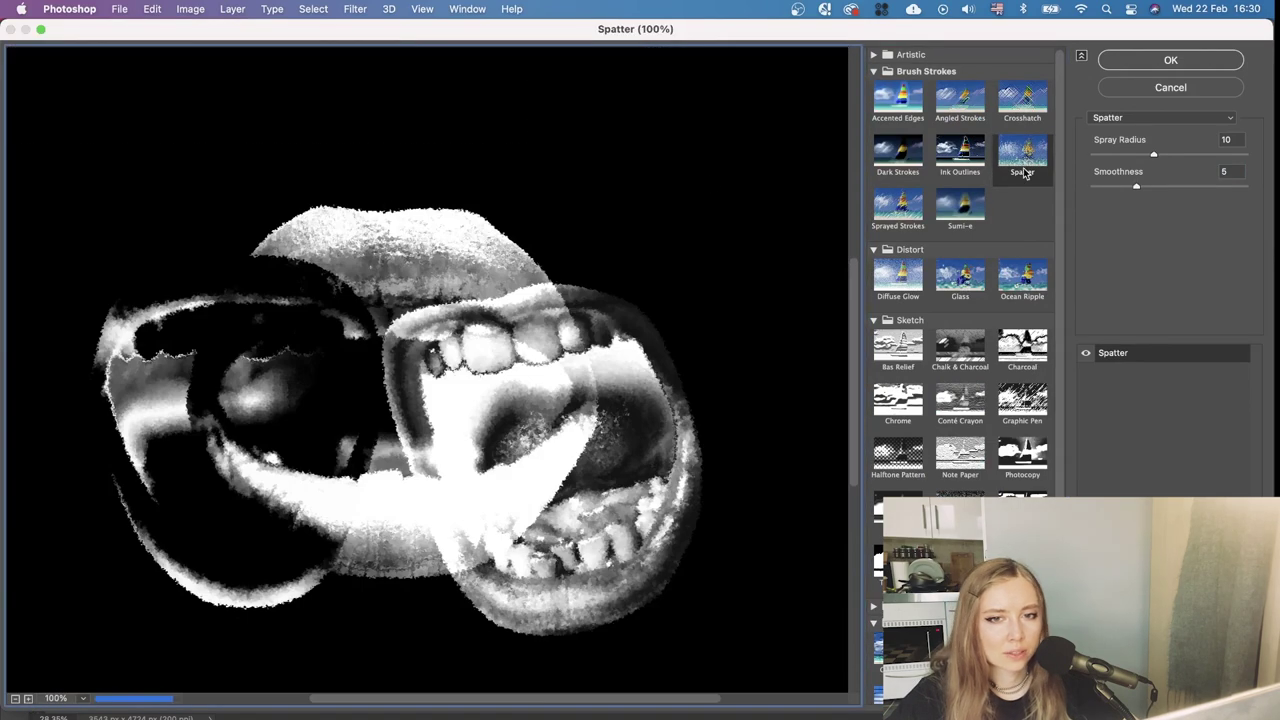
pyautogui.scroll(3, 377, 205)
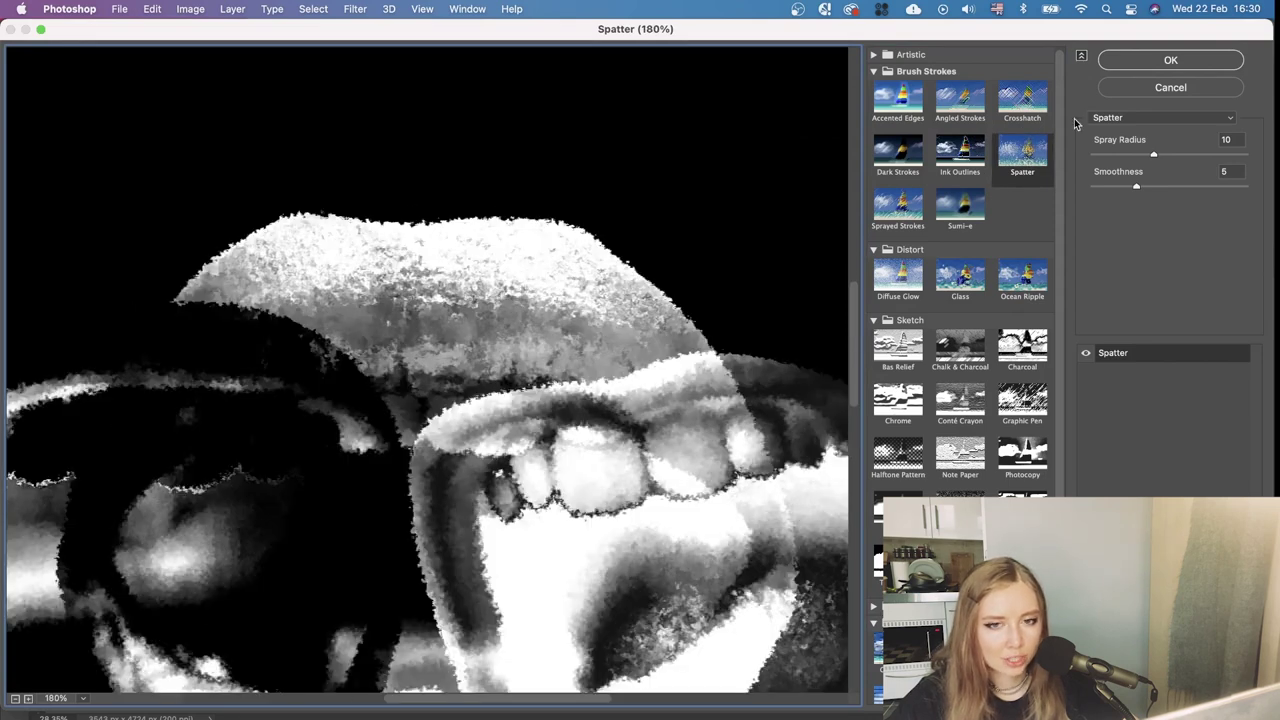
# Test different spray amounts, then apply Spatter with Spray Radius 13 and Smoothness 5
pyautogui.moveTo(1136, 186); pyautogui.dragTo(1141, 186)
pyautogui.click(1218, 155)
pyautogui.moveTo(1218, 155); pyautogui.dragTo(1114, 155)
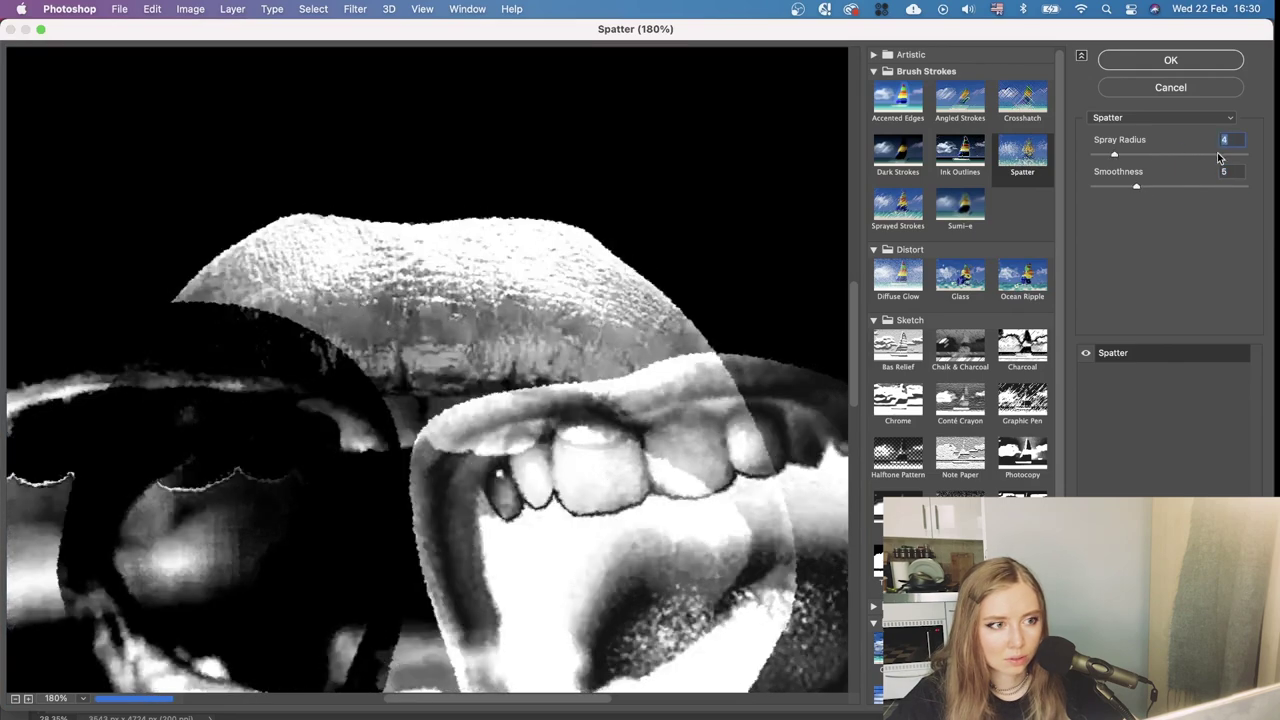
pyautogui.press('super+minus')
pyautogui.press('super+minus')
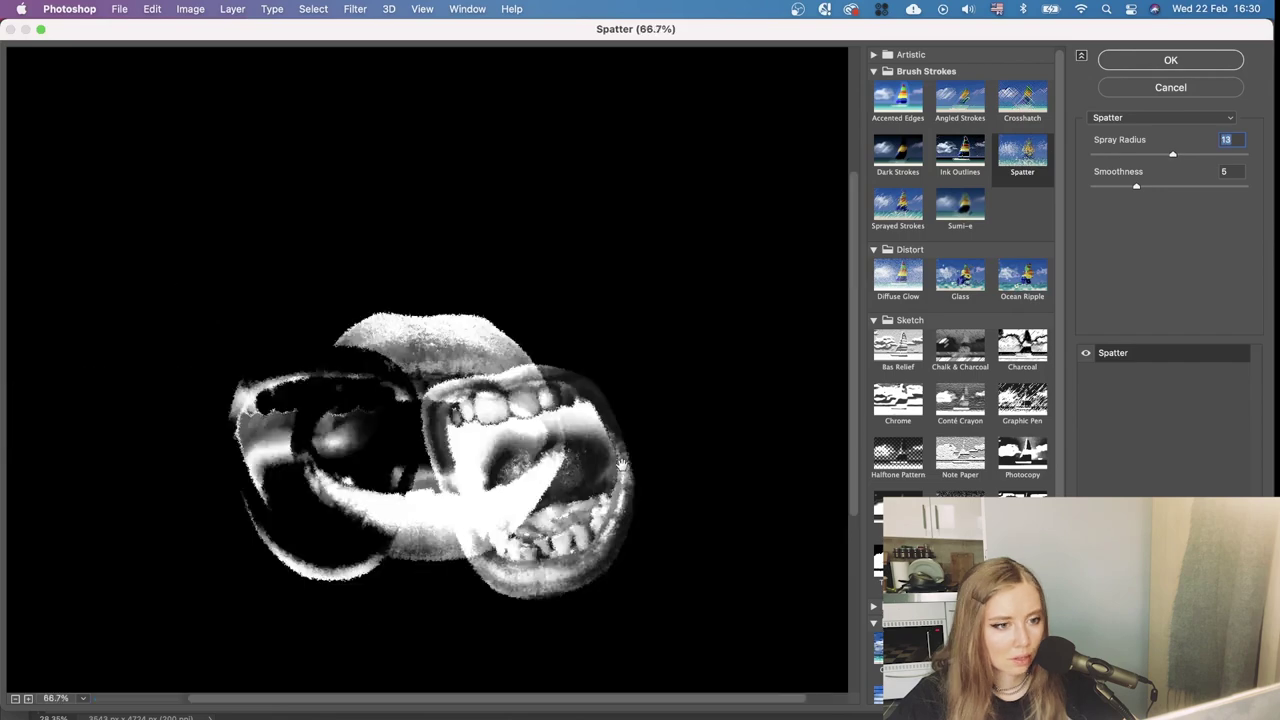
pyautogui.moveTo(624, 467); pyautogui.dragTo(622, 442)
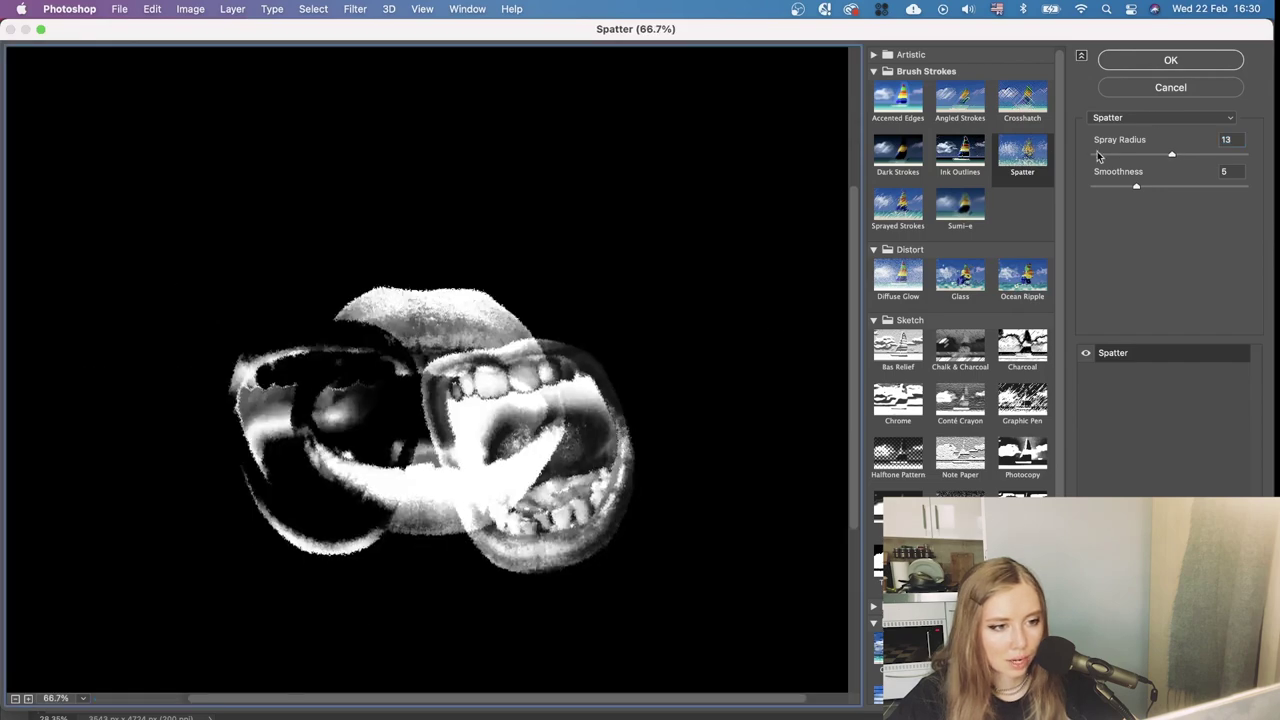
pyautogui.click(1170, 61)
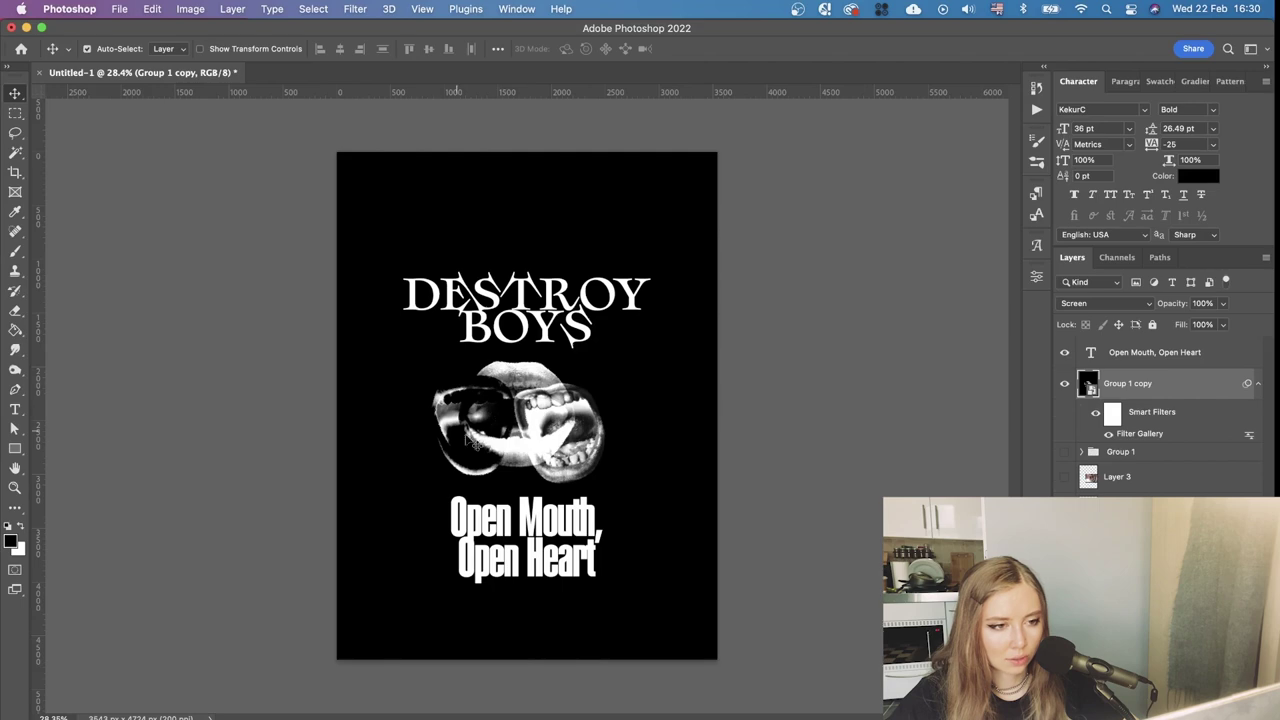
# Duplicate the Group 1 copy layer and reopen the duplicate's Filter Gallery effect for editing
pyautogui.scroll(5, 493, 407)
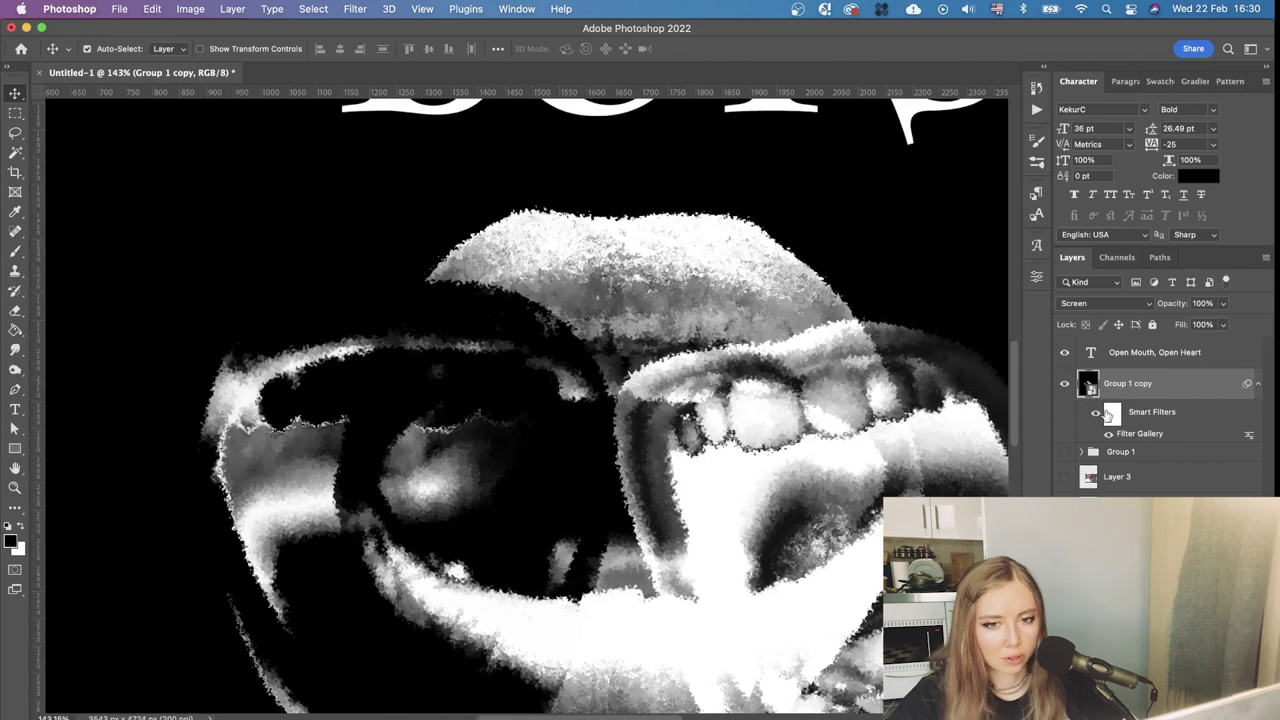
pyautogui.press('super+j')
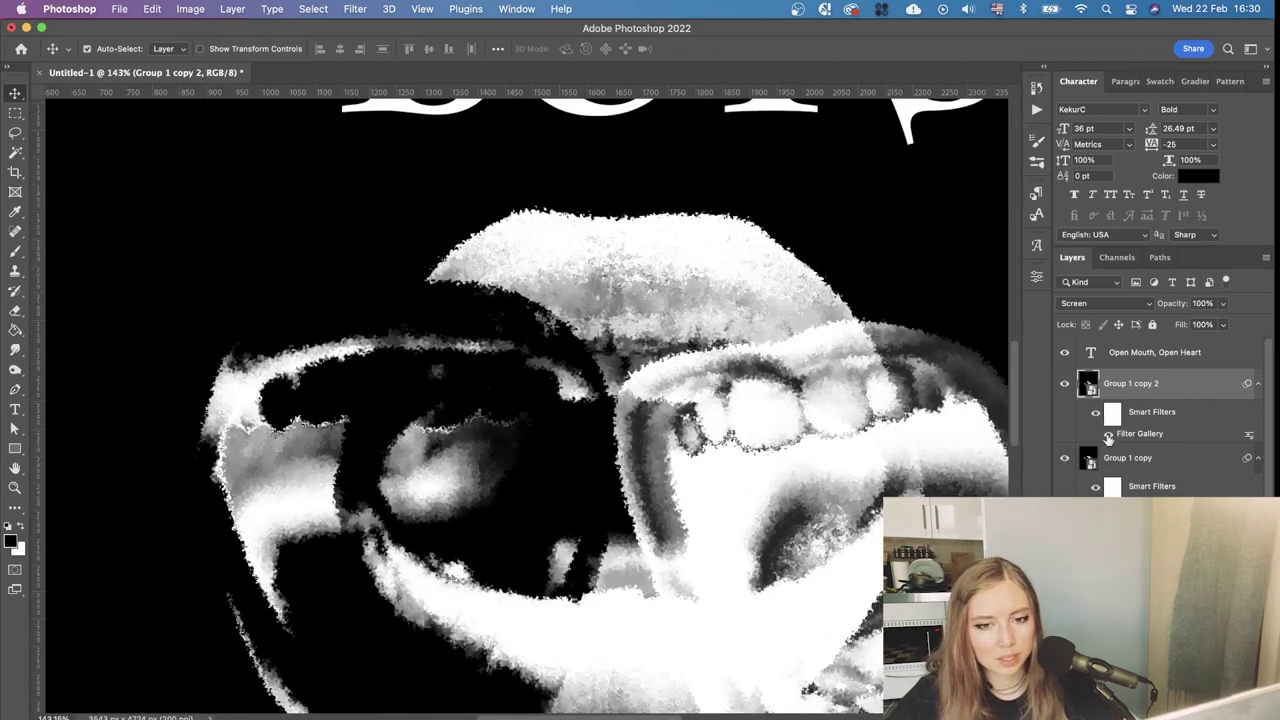
pyautogui.doubleClick(1117, 433)
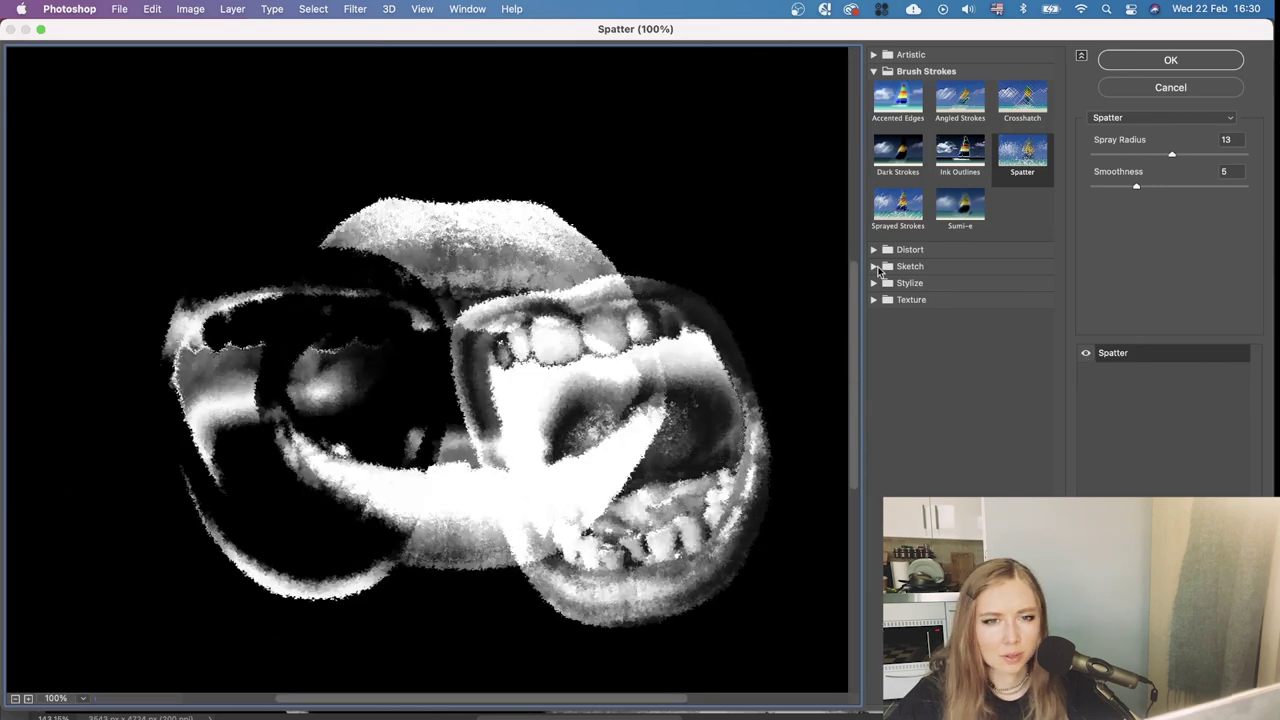
# Replace the Spatter effect with the Grain texture, using Intensity 84 and Contrast 91
pyautogui.click(875, 299)
pyautogui.click(960, 327)
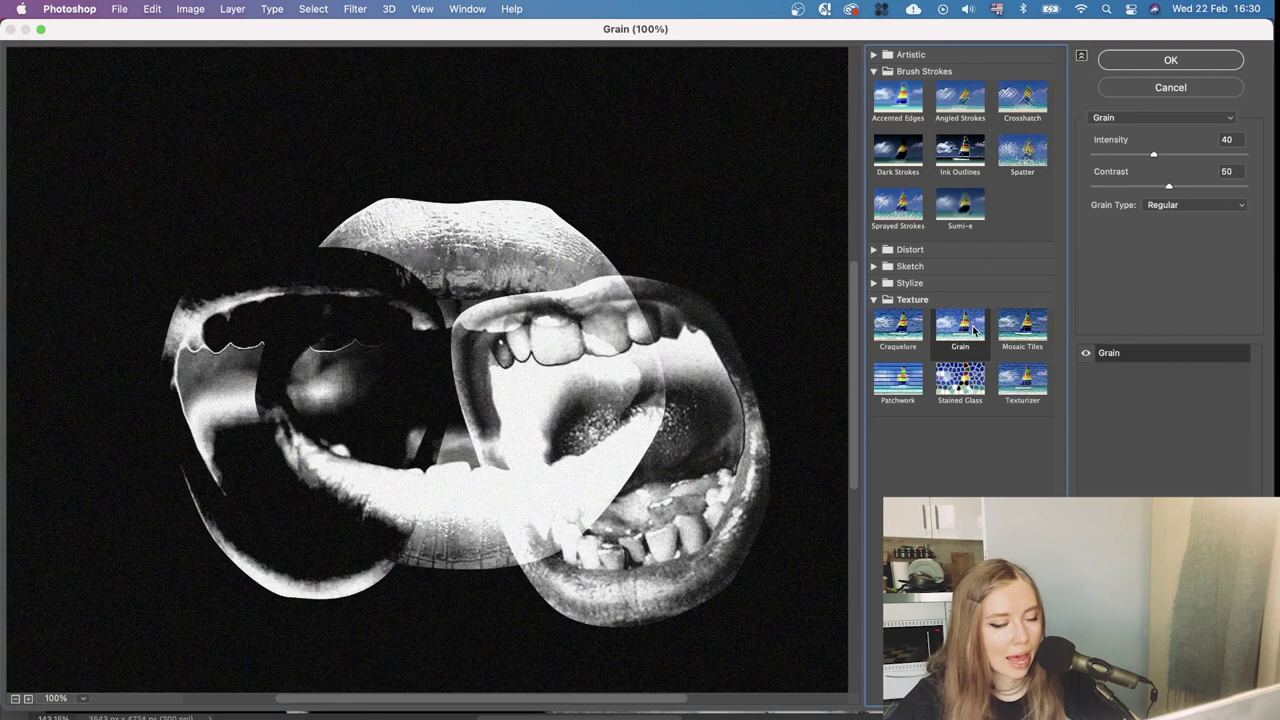
pyautogui.moveTo(1154, 155); pyautogui.dragTo(1220, 156)
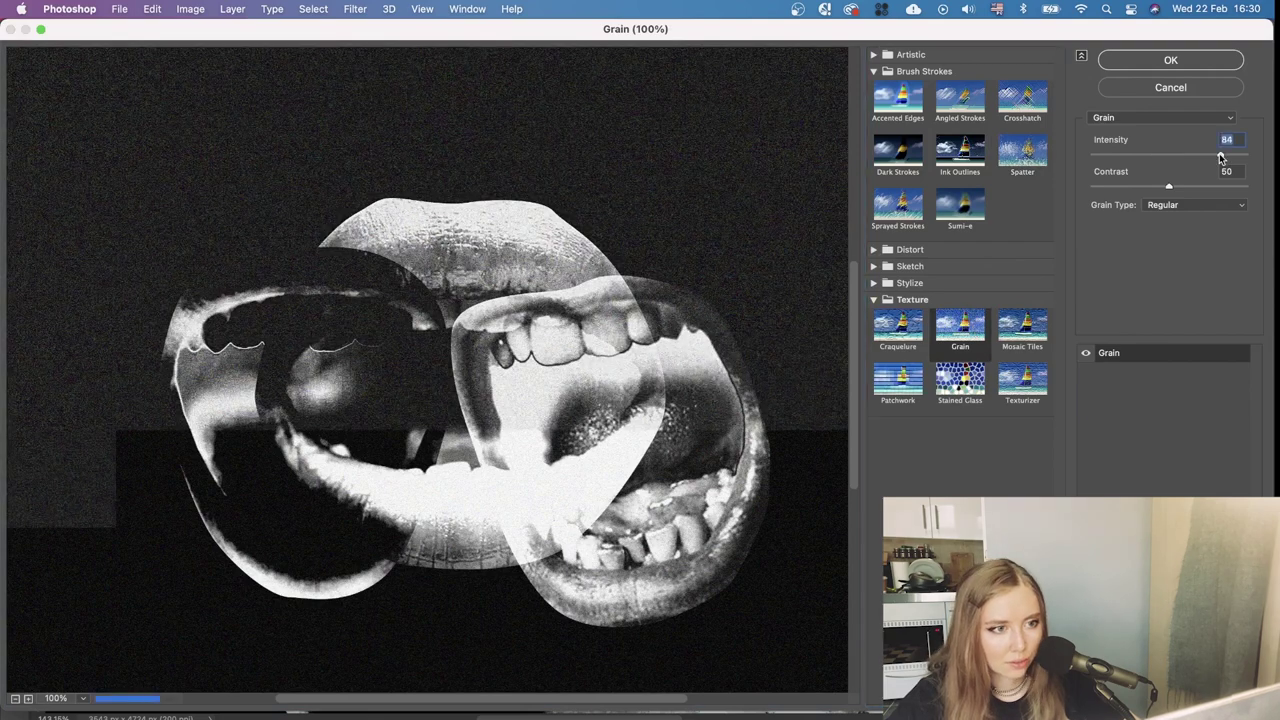
pyautogui.click(1229, 186)
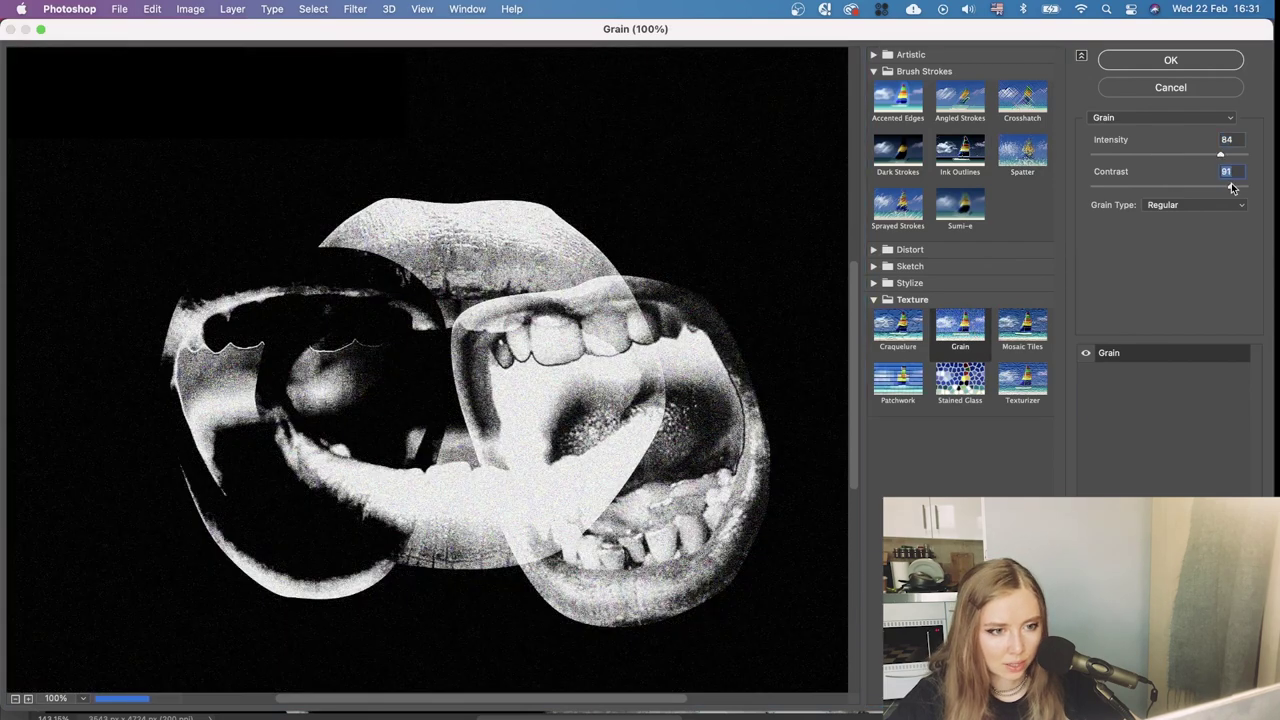
# Try the Soft and Clumped grain types on the mouths and check them in the preview
pyautogui.click(14, 699)
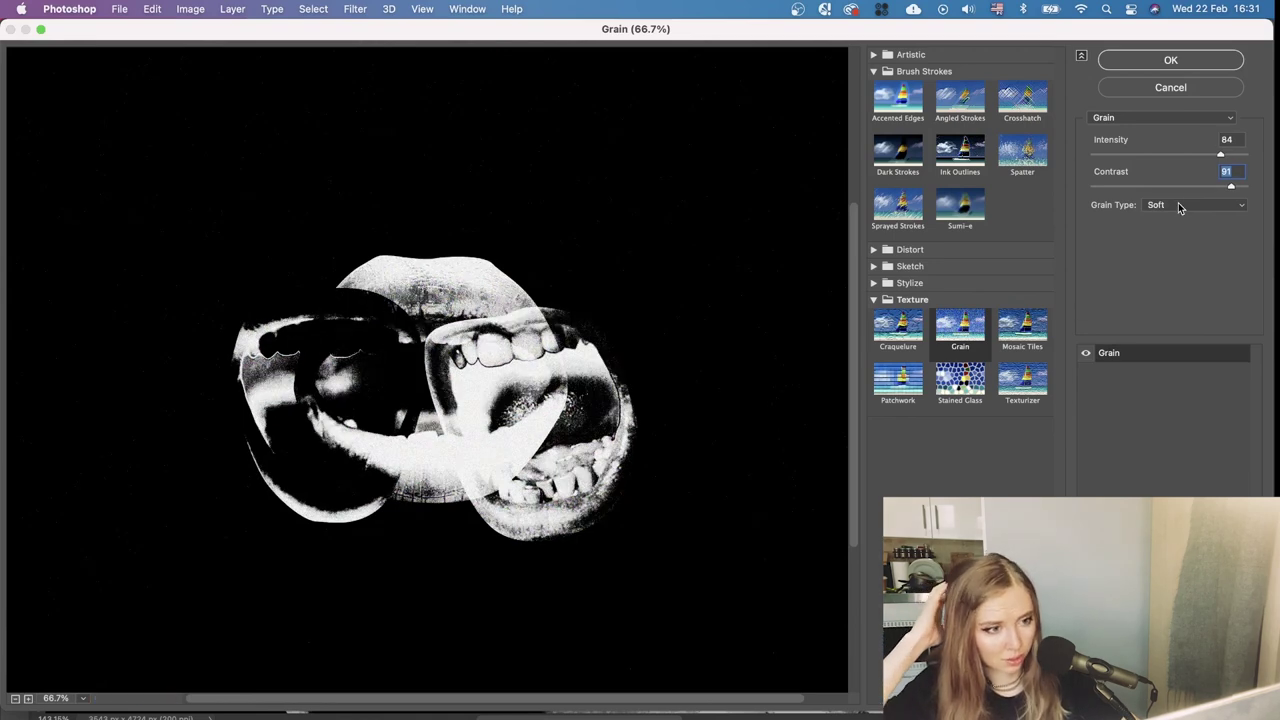
pyautogui.click(1178, 204)
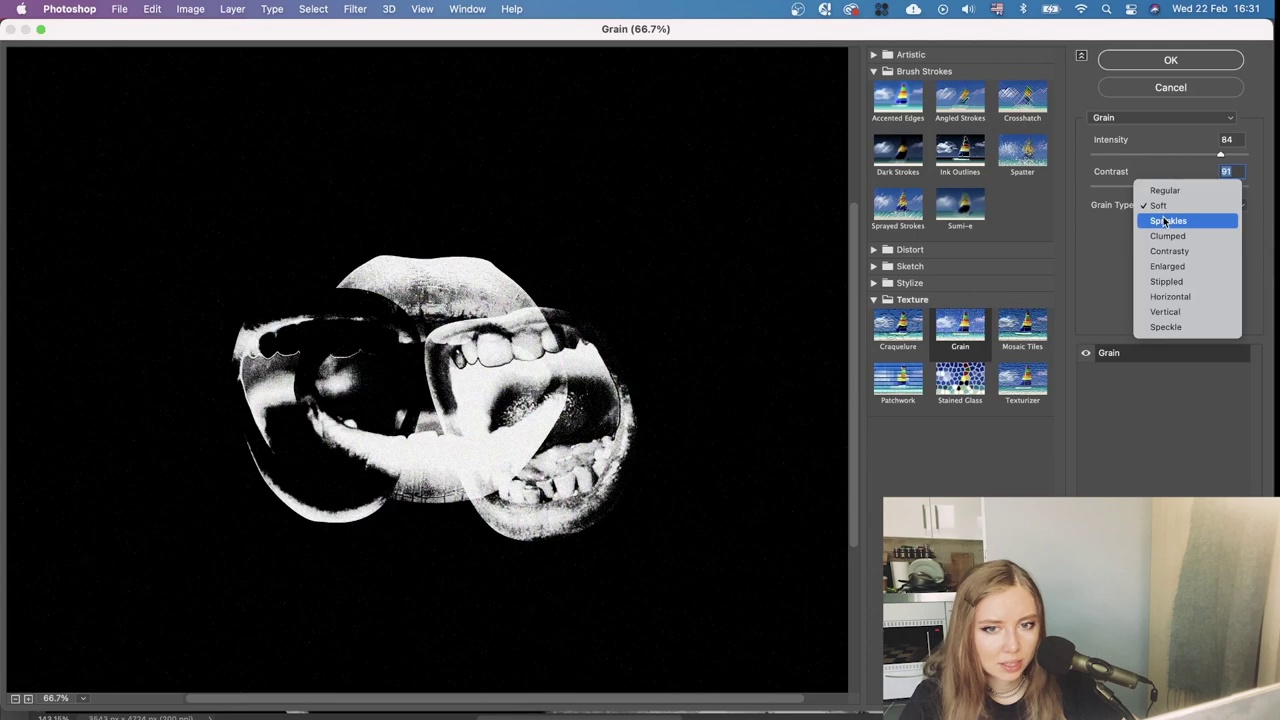
pyautogui.click(1166, 218)
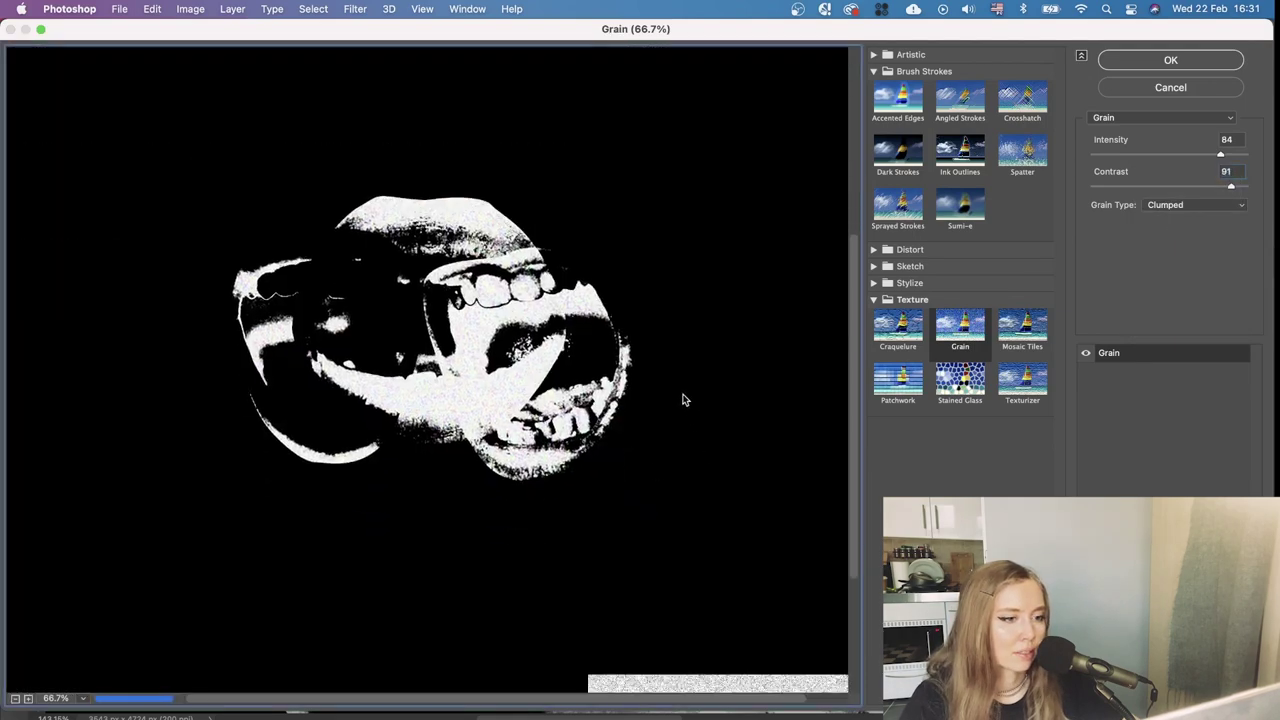
pyautogui.moveTo(685, 400); pyautogui.dragTo(680, 389)
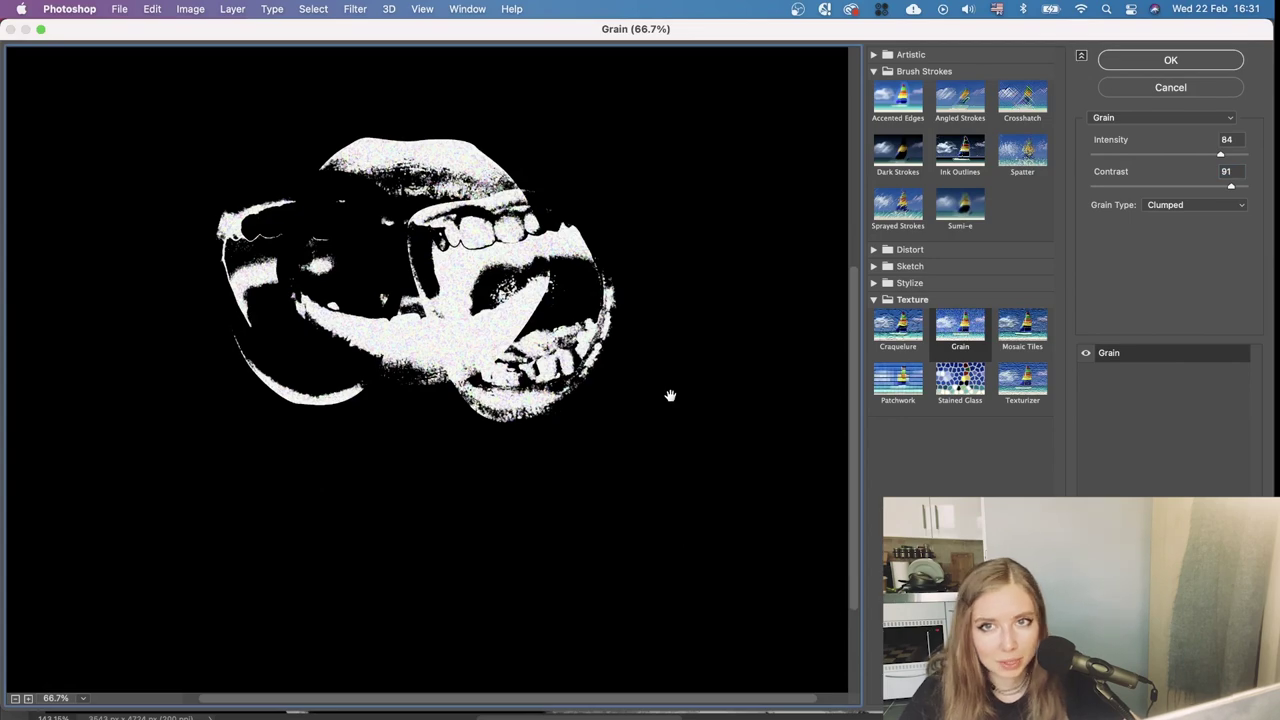
pyautogui.click(15, 698)
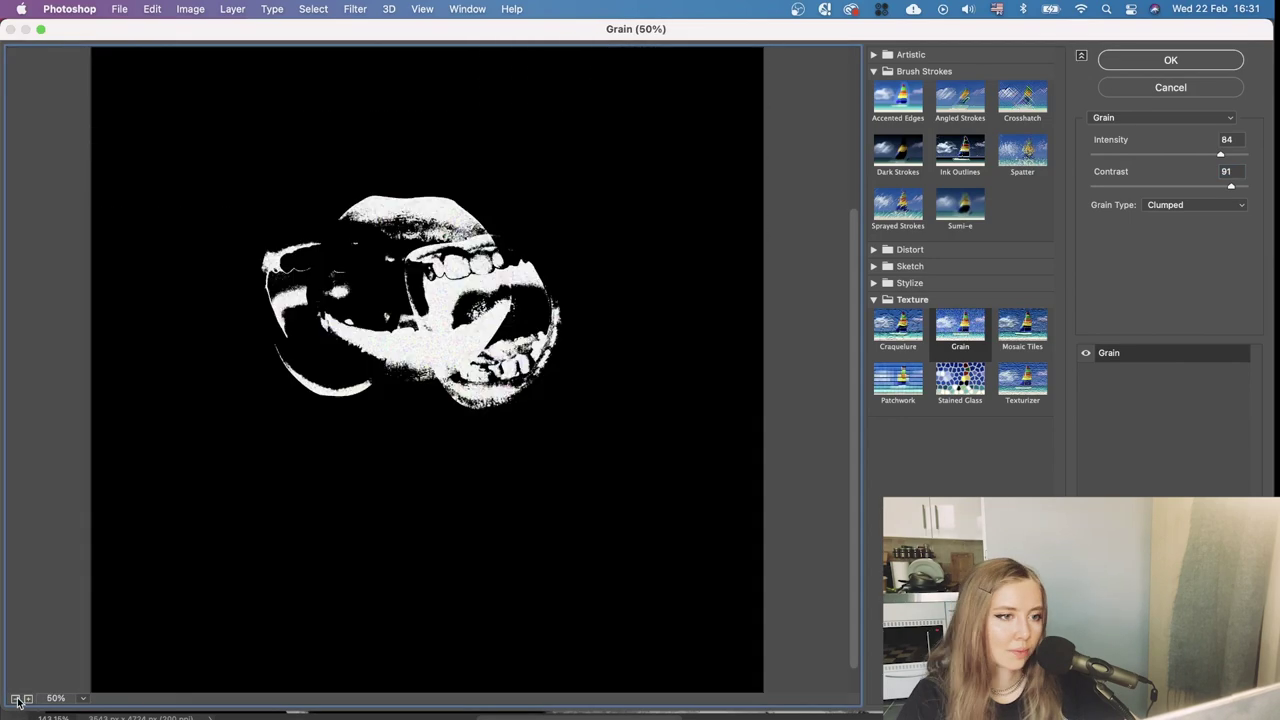
pyautogui.click(15, 698)
# Set the grain type to Enlarged and inspect the mouths in the preview
pyautogui.click(28, 698)
pyautogui.click(28, 698)
pyautogui.click(1195, 204)
pyautogui.click(1174, 221)
pyautogui.click(1195, 204)
pyautogui.click(1177, 222)
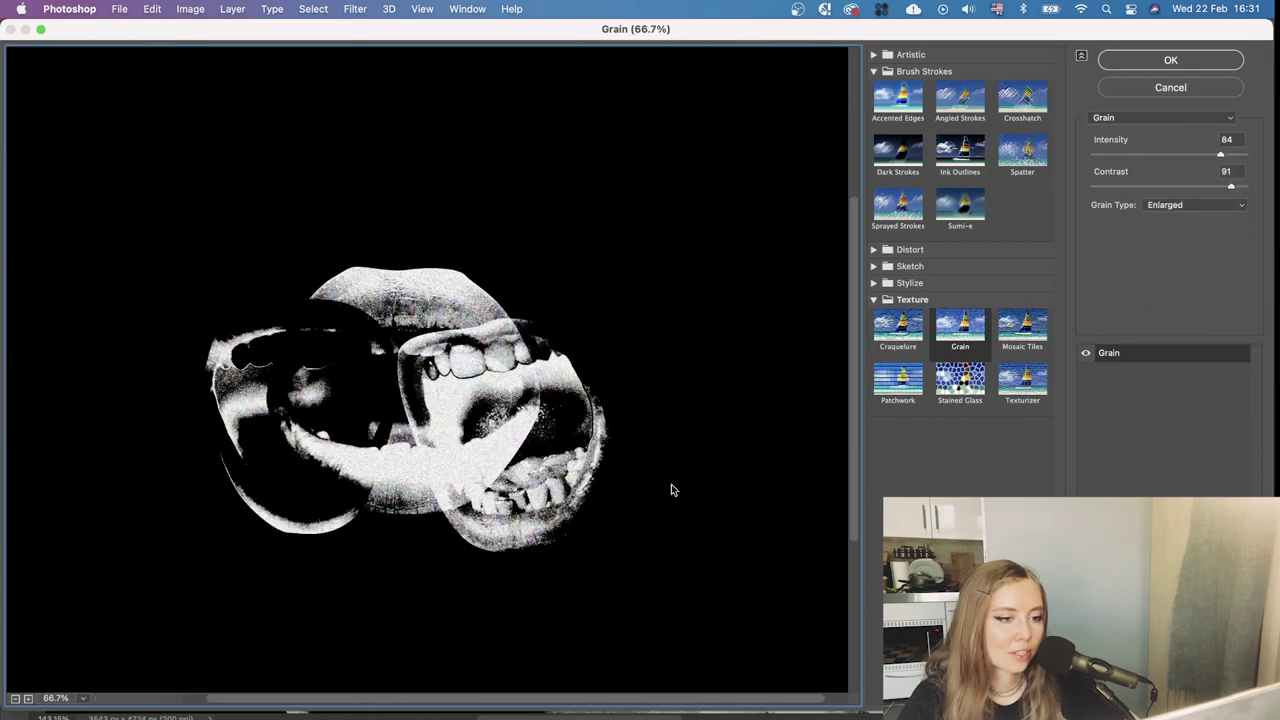
pyautogui.moveTo(689, 490); pyautogui.dragTo(667, 479)
# Add a second effect above Grain and make it Torn Edges with Image Balance 35, Smoothness 12 and Contrast 12
pyautogui.click(1230, 698)
pyautogui.click(874, 283)
pyautogui.click(874, 283)
pyautogui.click(874, 266)
pyautogui.click(898, 508)
pyautogui.moveTo(1203, 187); pyautogui.dragTo(1127, 188)
pyautogui.moveTo(1194, 219)
pyautogui.mouseDown()
pyautogui.moveTo(1226, 219)
pyautogui.moveTo(1164, 219)
pyautogui.mouseUp()
pyautogui.moveTo(1169, 155); pyautogui.dragTo(1200, 156)
pyautogui.moveTo(1126, 187); pyautogui.dragTo(1207, 187)
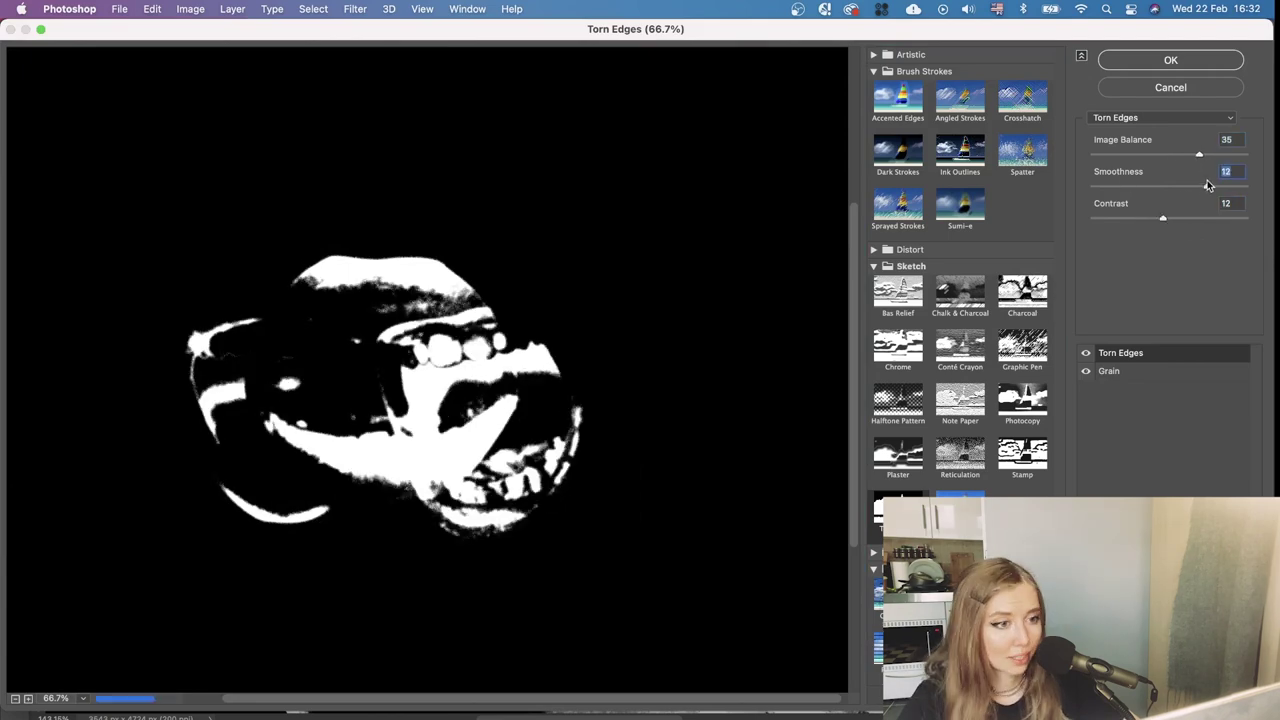
# Try Water Paper as the second effect with Fiber Length 38 and 47, comparing it with Torn Edges
pyautogui.click(15, 699)
pyautogui.click(15, 699)
pyautogui.click(960, 508)
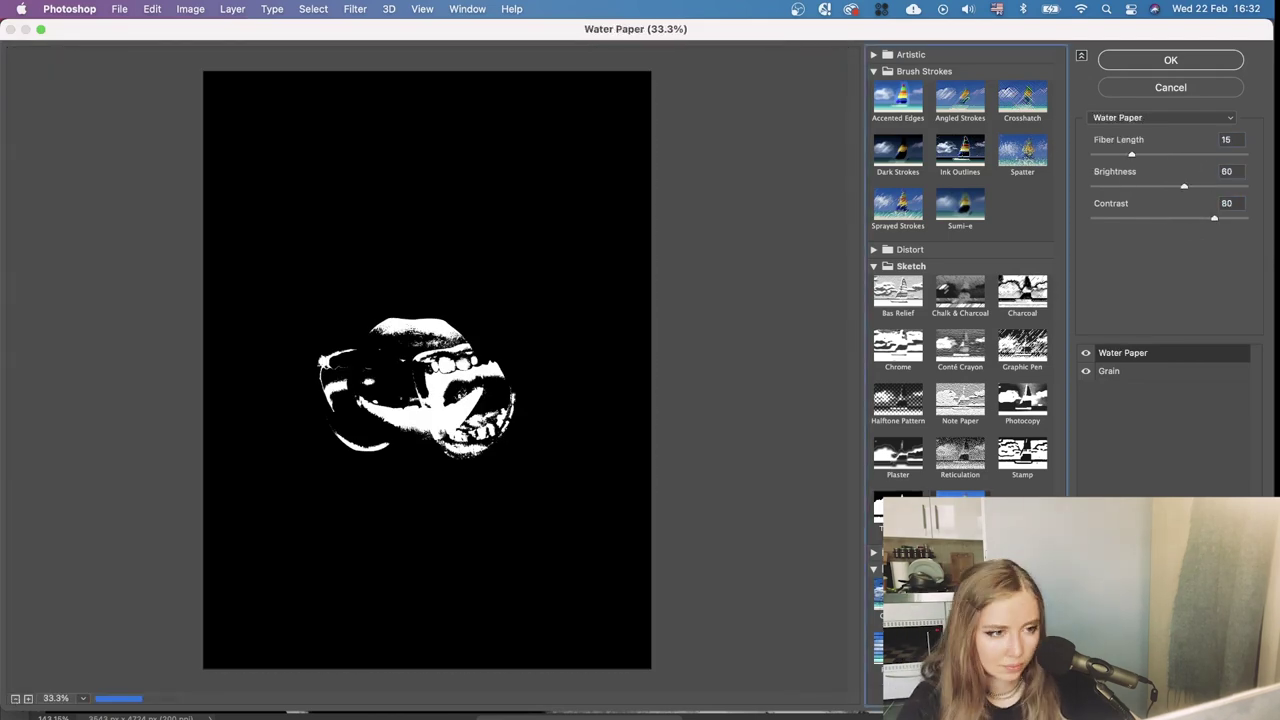
pyautogui.click(28, 699)
pyautogui.moveTo(1131, 154); pyautogui.dragTo(1206, 154)
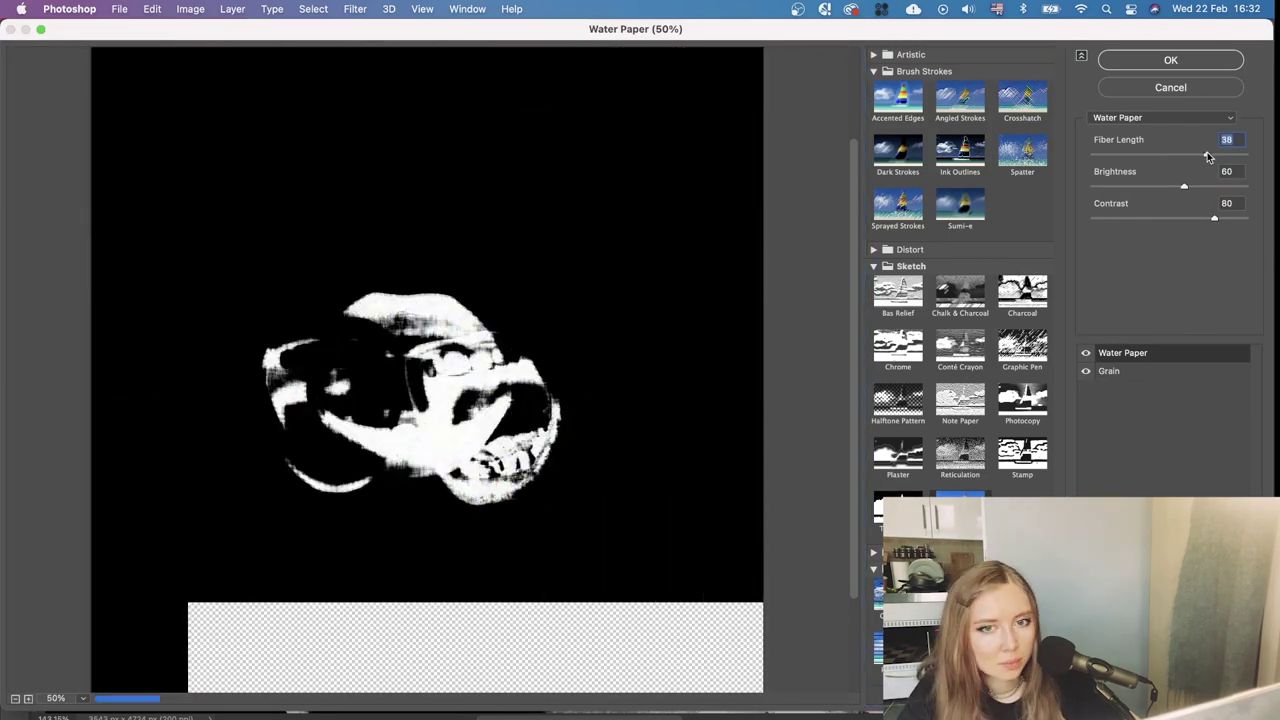
pyautogui.click(15, 699)
pyautogui.click(28, 699)
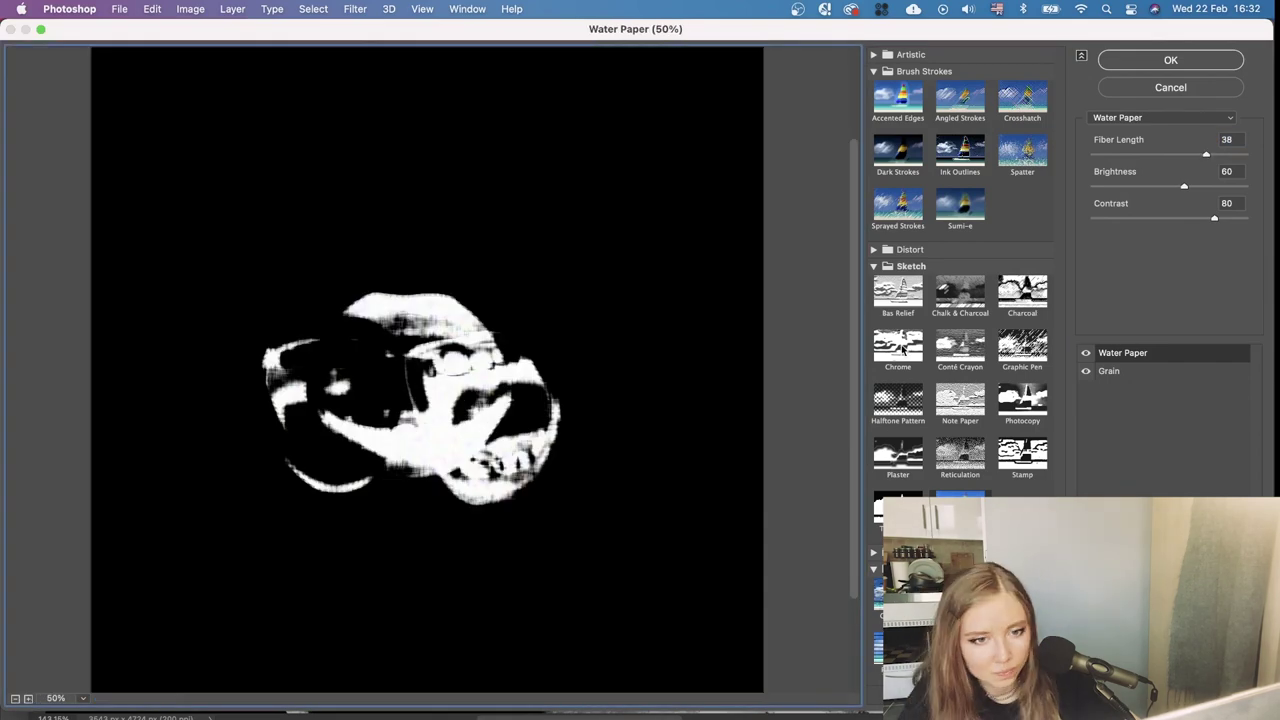
pyautogui.click(898, 508)
pyautogui.click(960, 508)
pyautogui.click(1235, 155)
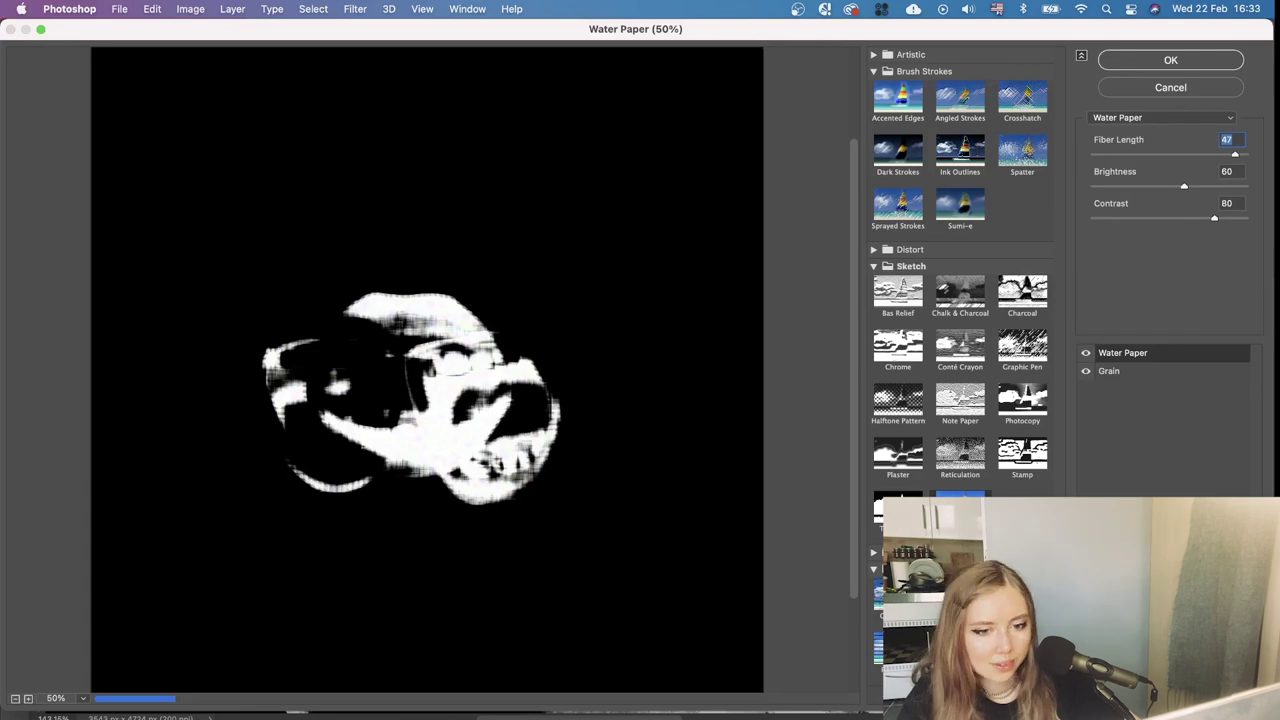
# Try Charcoal, then make the second effect Graphic Pen with a short stroke length and a high light/dark balance
pyautogui.click(1022, 295)
pyautogui.click(1022, 350)
pyautogui.click(1097, 155)
pyautogui.click(1246, 187)
# Add Torn Edges as a third effect with Image Balance 39, Smoothness 11 and Contrast 15, and apply the filter stack
pyautogui.click(1236, 698)
pyautogui.click(898, 508)
pyautogui.click(1168, 187)
pyautogui.click(1203, 218)
pyautogui.click(1216, 218)
pyautogui.click(1201, 218)
pyautogui.click(1211, 155)
pyautogui.click(1148, 187)
pyautogui.moveTo(1149, 190); pyautogui.dragTo(1179, 218)
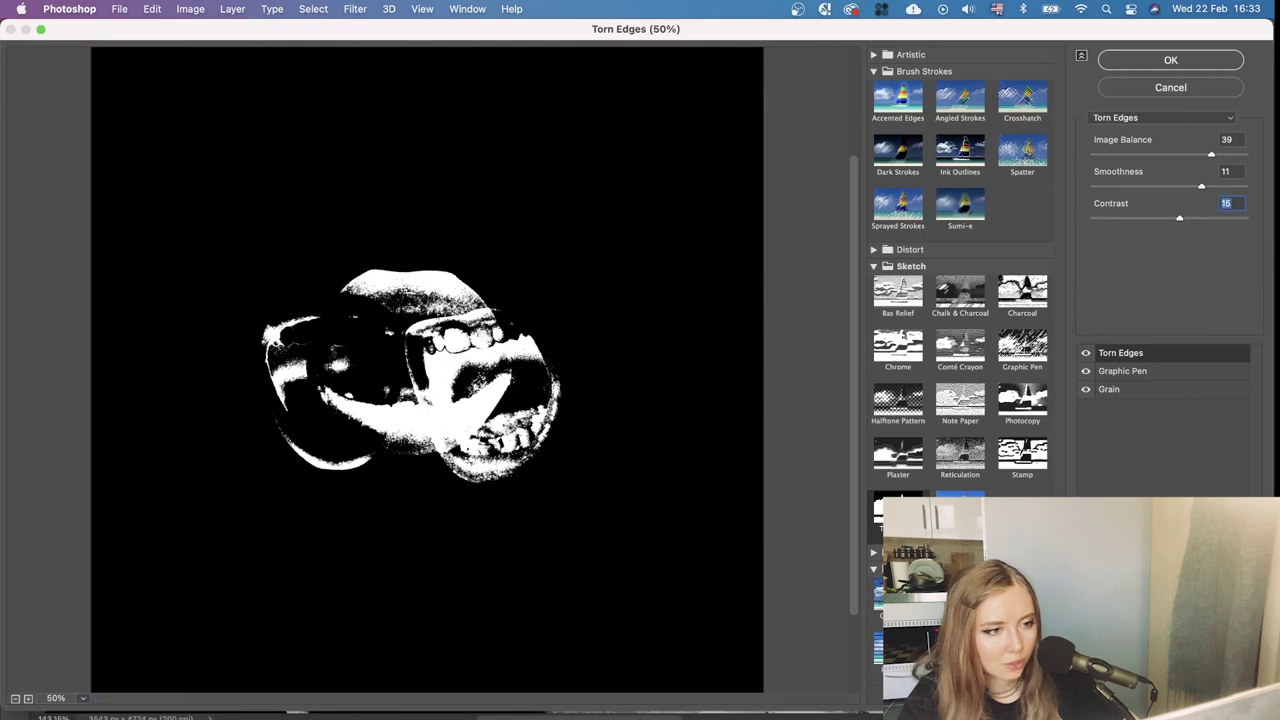
pyautogui.click(29, 699)
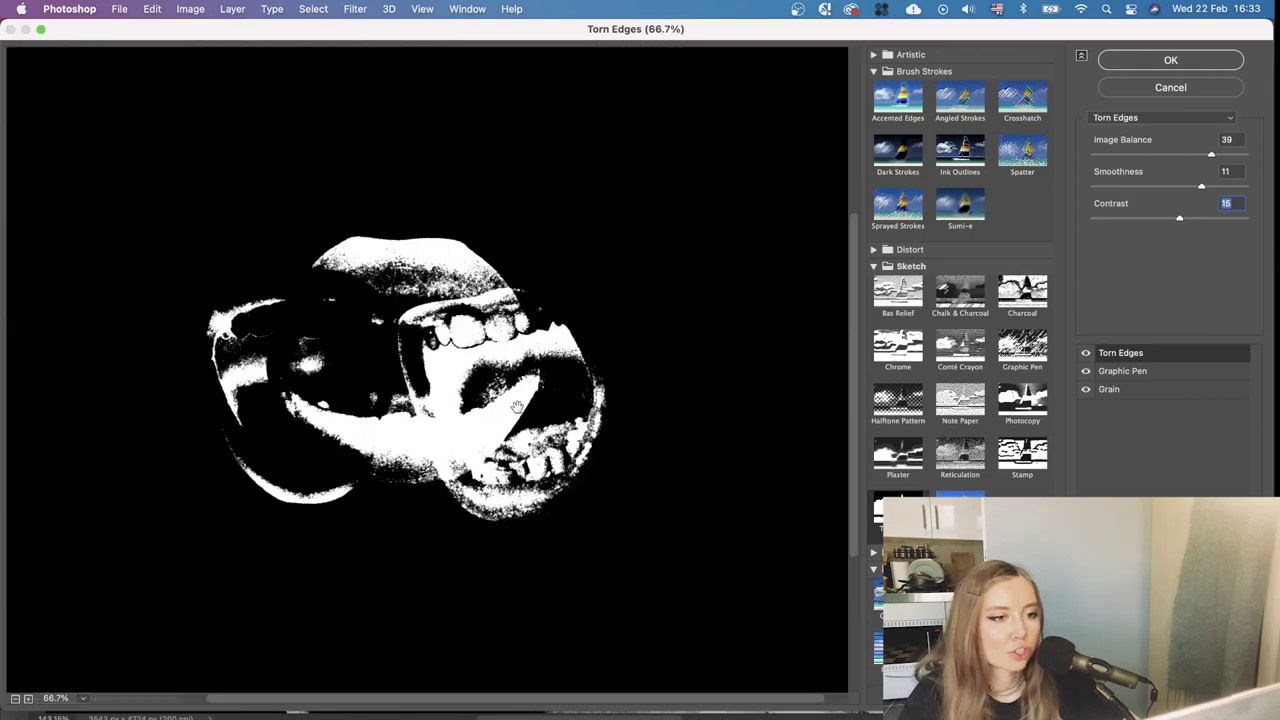
pyautogui.moveTo(473, 373); pyautogui.dragTo(478, 448)
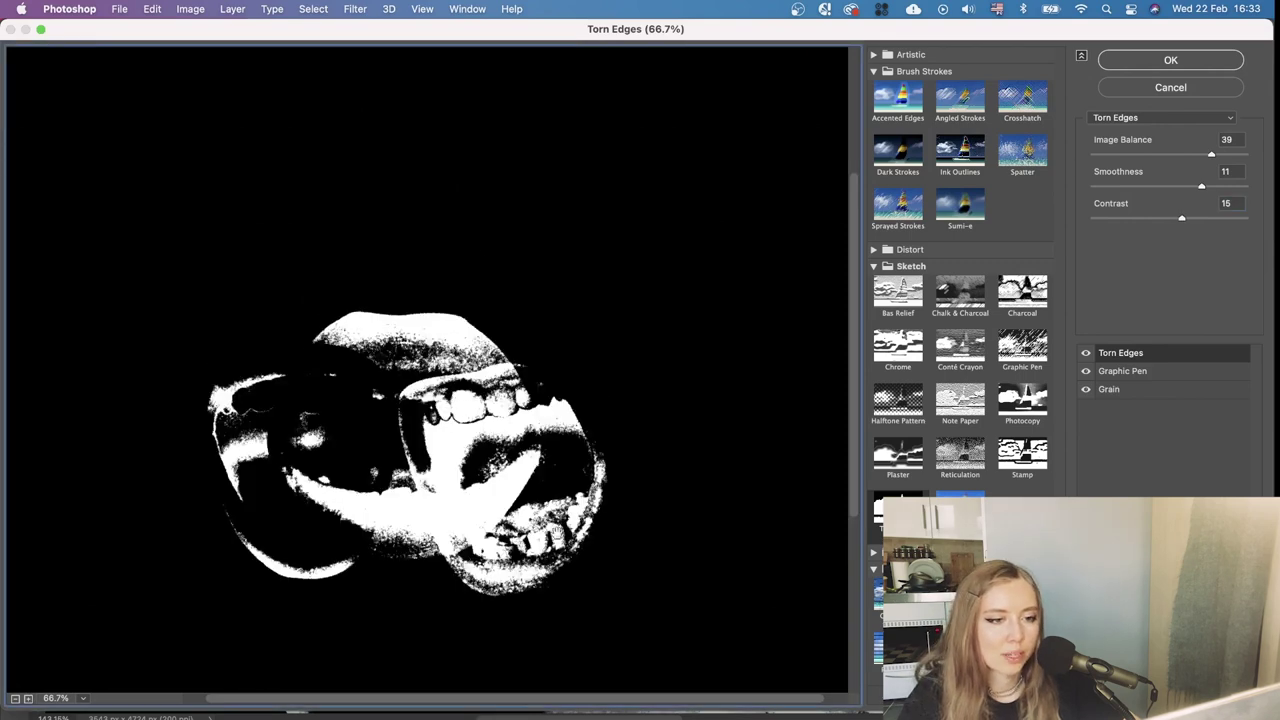
pyautogui.click(1148, 58)
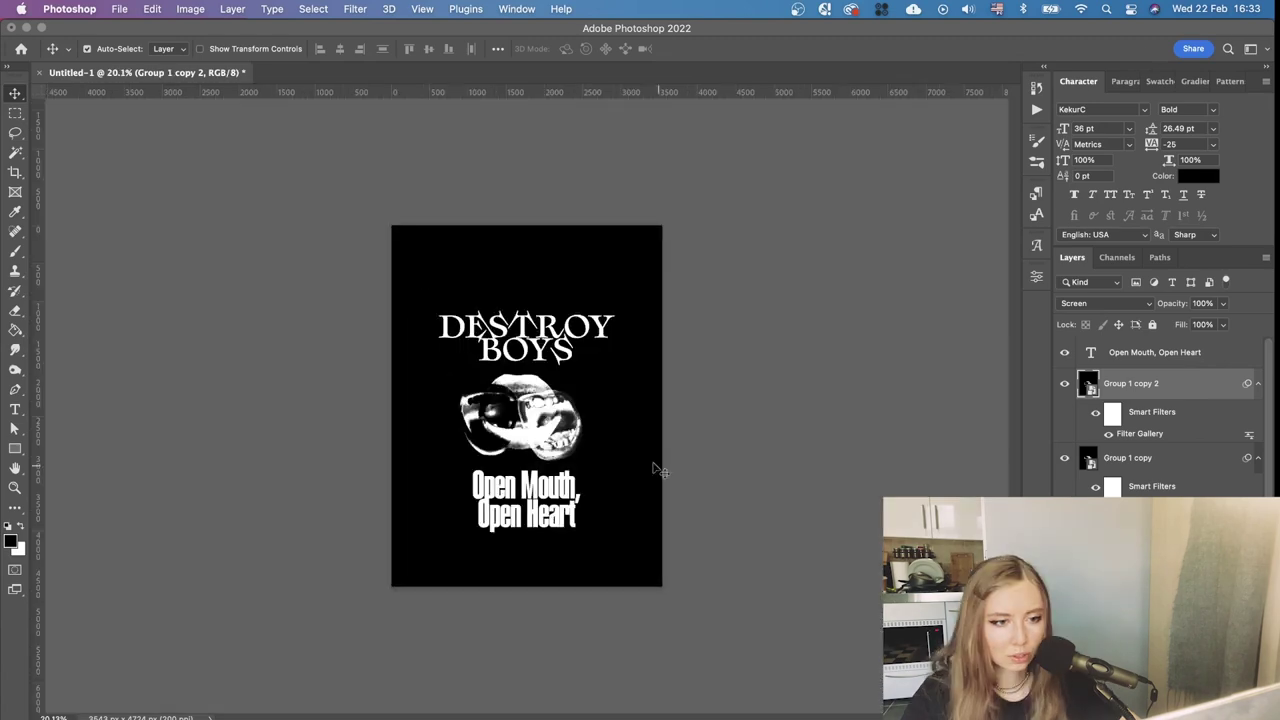
# Set the Group 1 copy 2 layer's blend mode to Normal and bring the Destroy Boys text layer to the front
pyautogui.scroll(10, 557, 403)
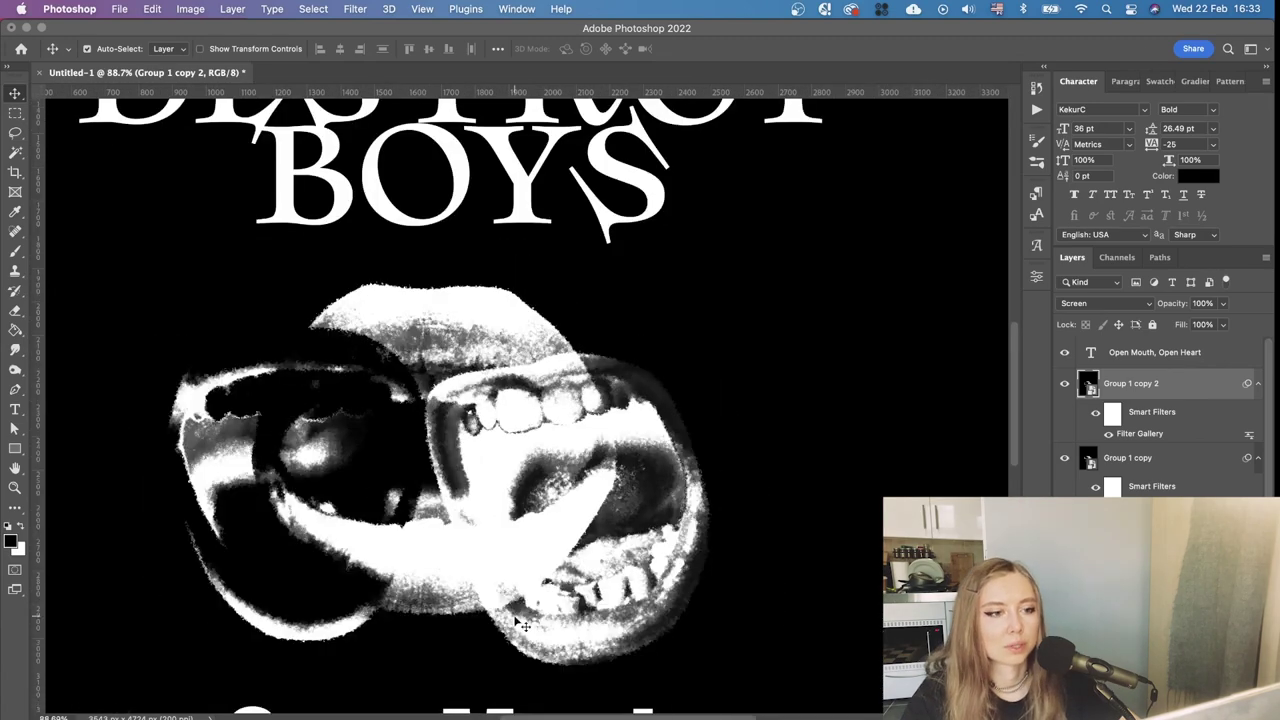
pyautogui.scroll(-5, 519, 624)
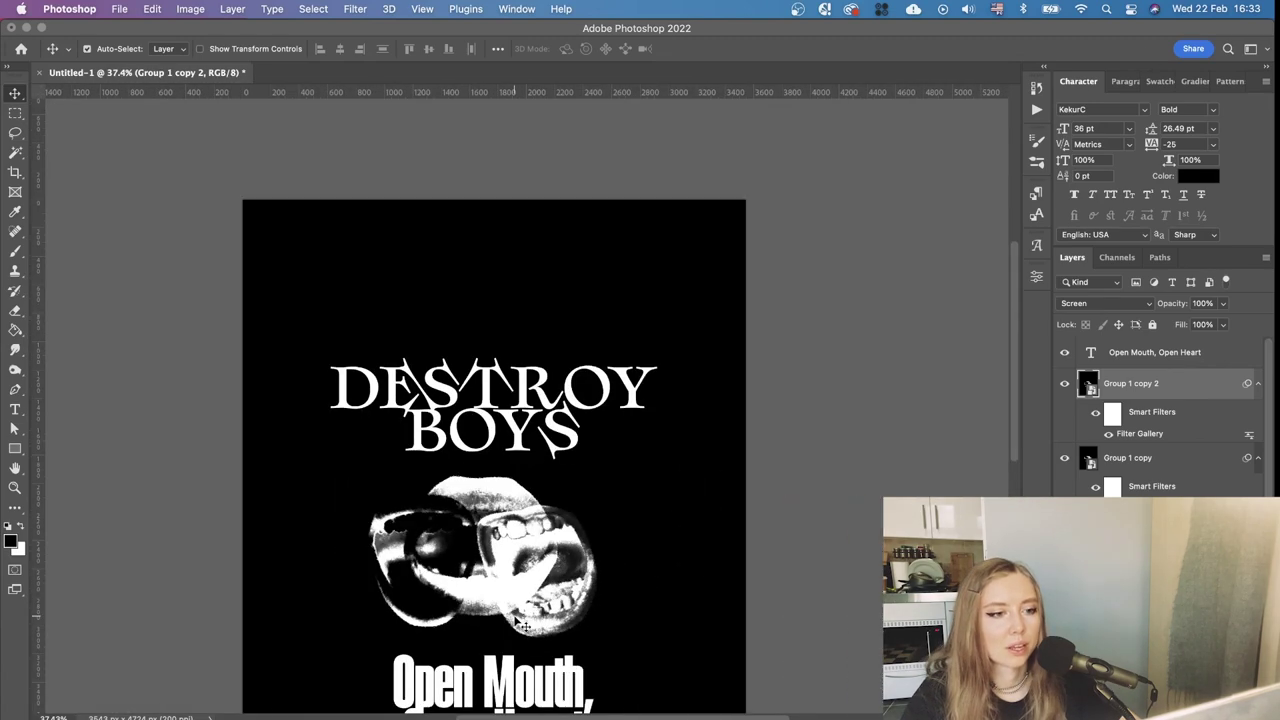
pyautogui.click(1085, 305)
pyautogui.click(1083, 172)
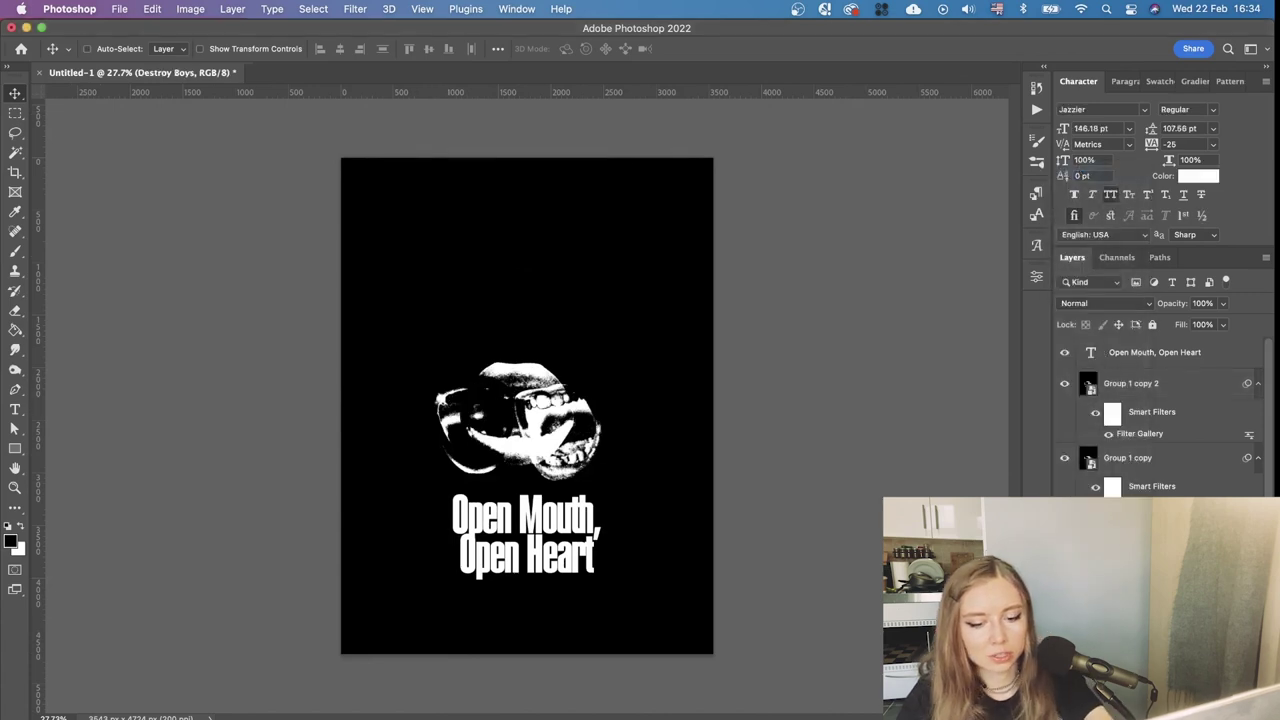
pyautogui.press('shift+super+bracketright')
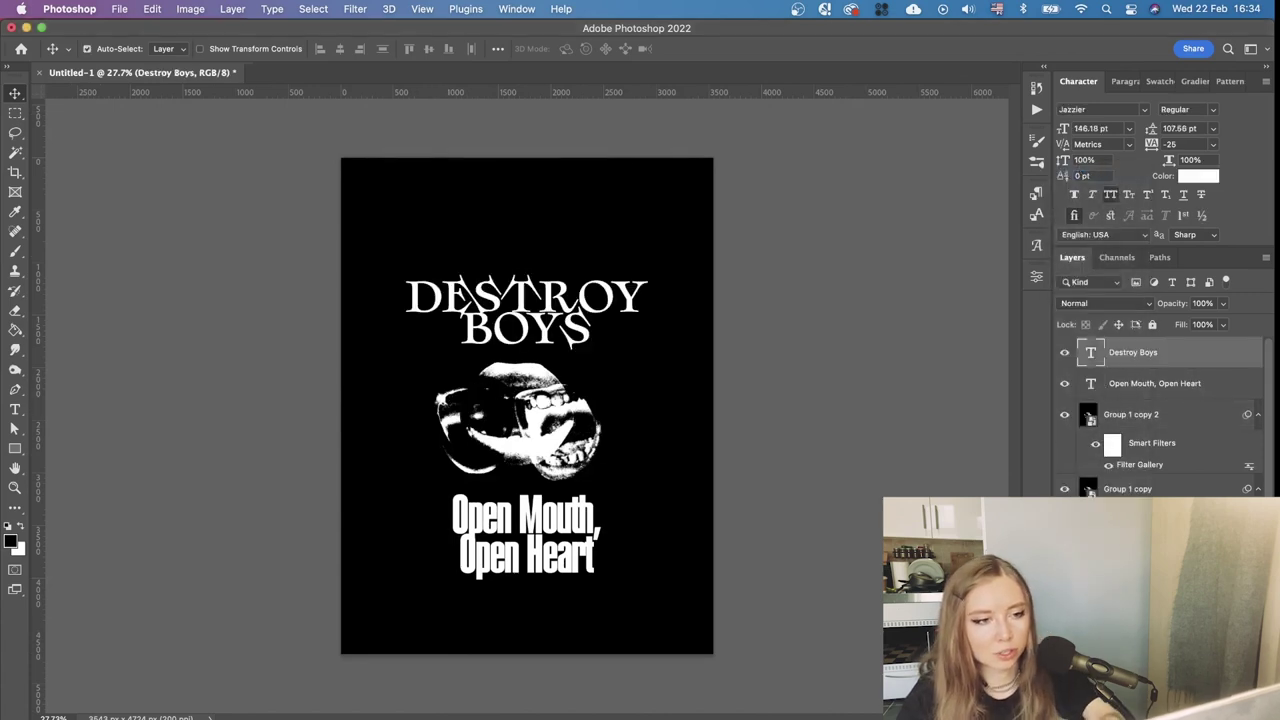
# Inspect the filtered mouths up close and add a layer mask to Group 1 copy 2
pyautogui.scroll(5, 516, 427)
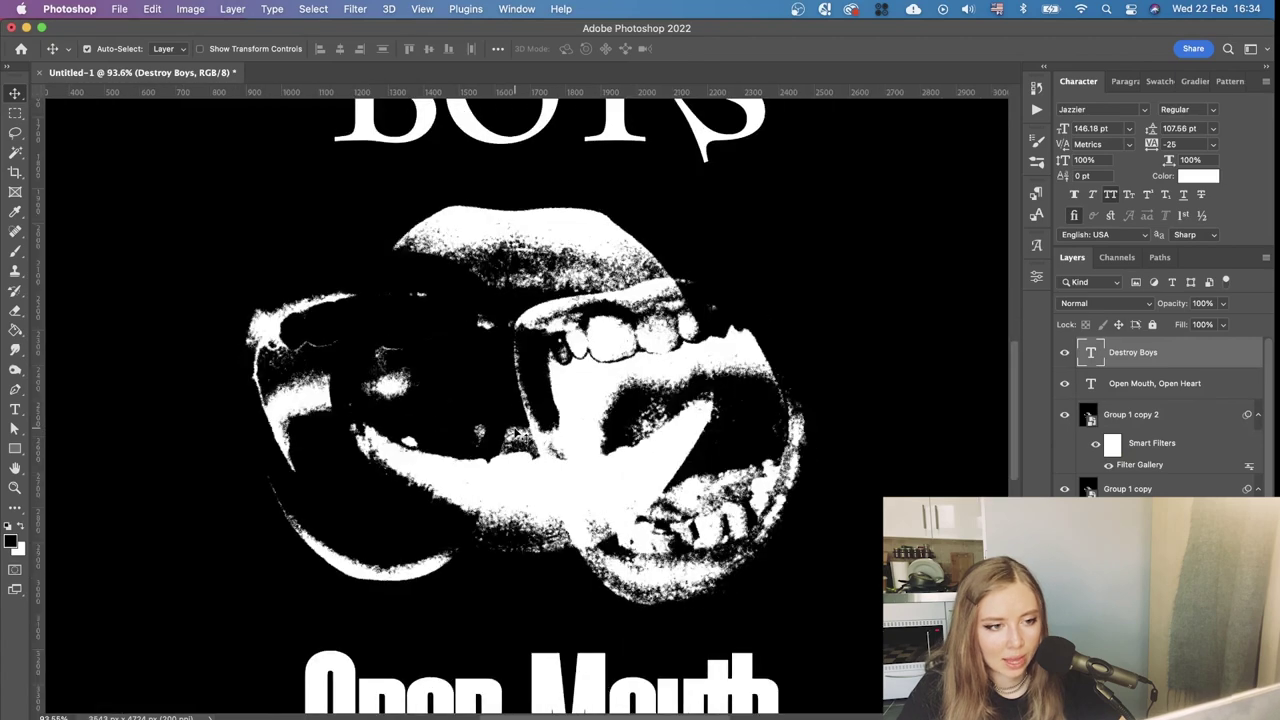
pyautogui.click(1122, 455)
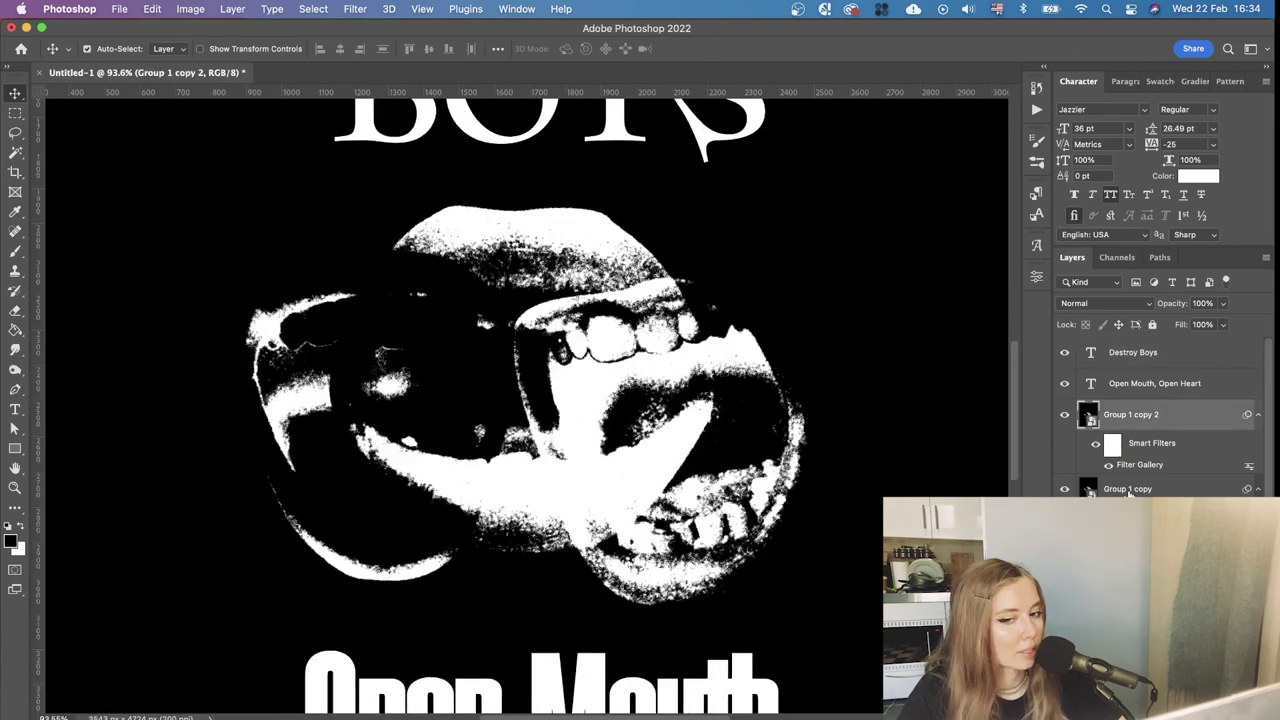
pyautogui.scroll(3, 688, 286)
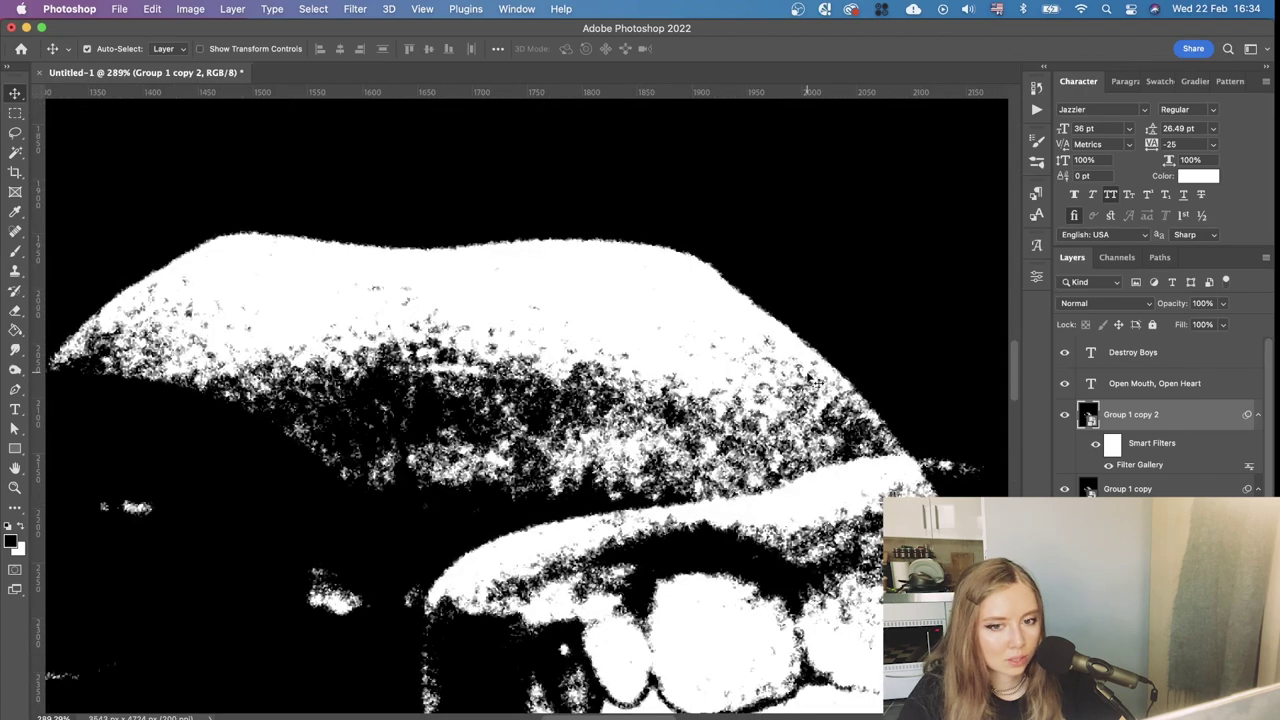
pyautogui.scroll(-5, 690, 372)
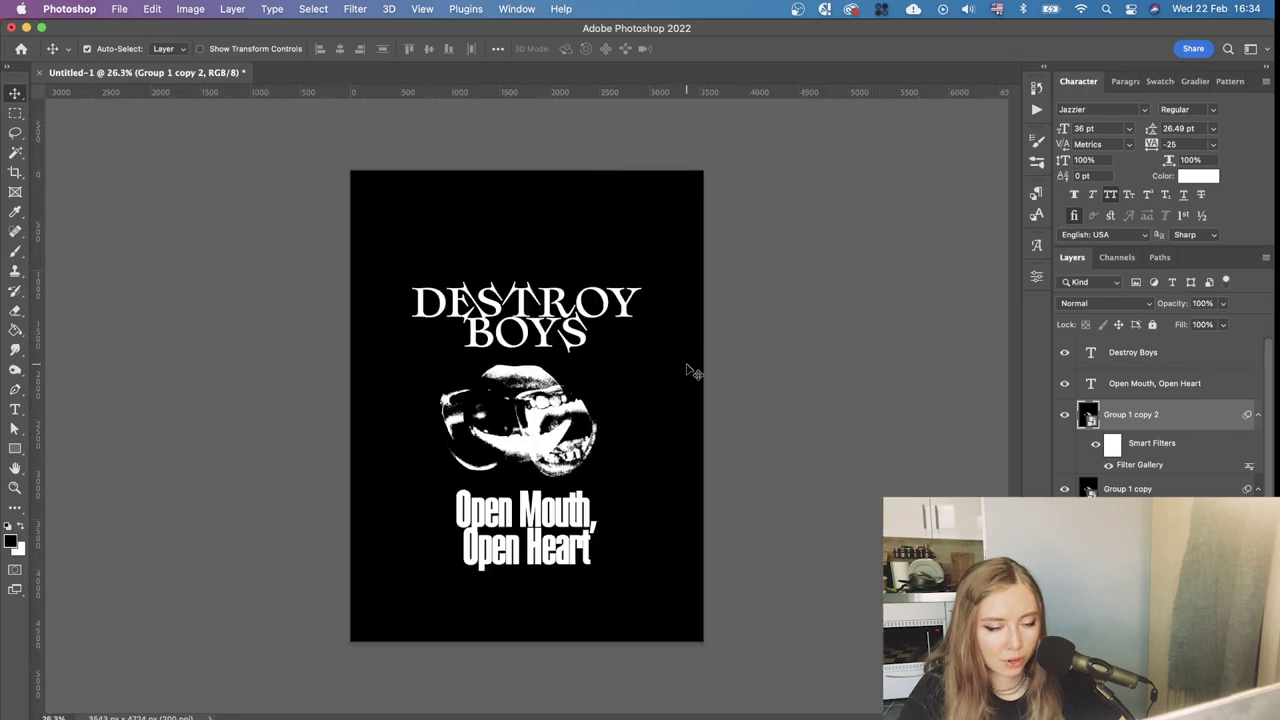
pyautogui.scroll(3, 690, 372)
pyautogui.scroll(-2, 690, 372)
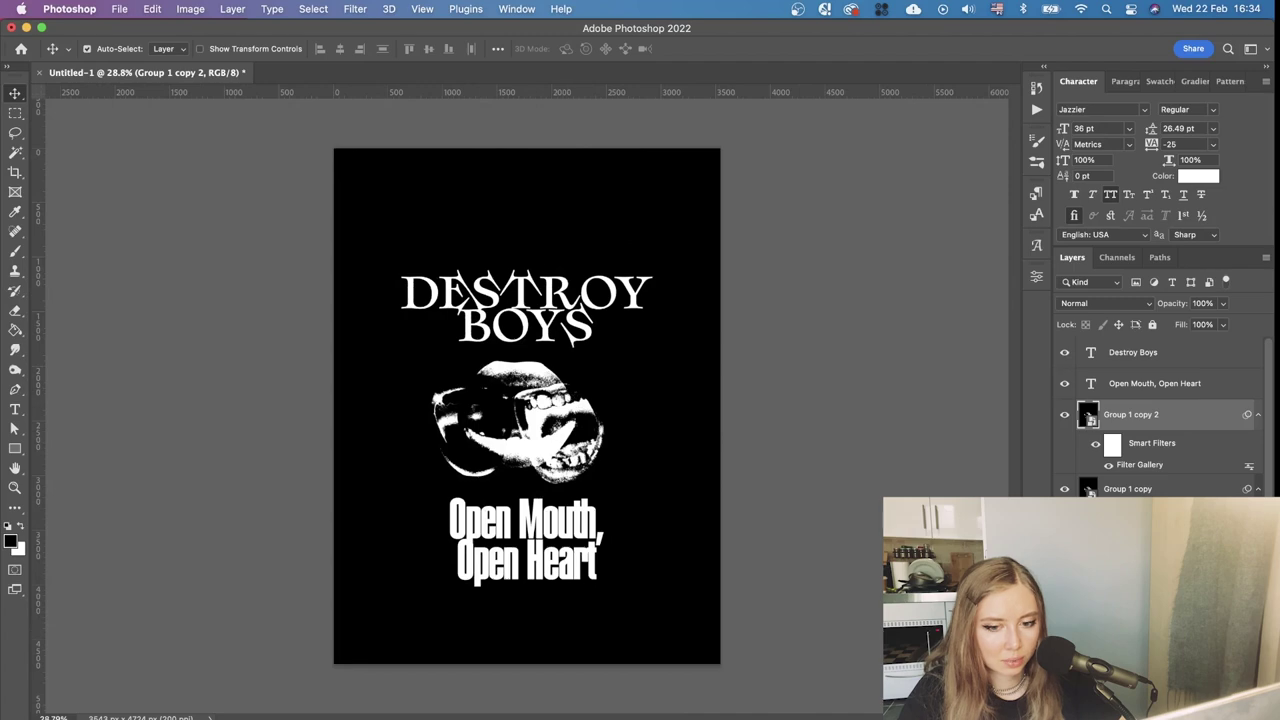
pyautogui.click(1144, 712)
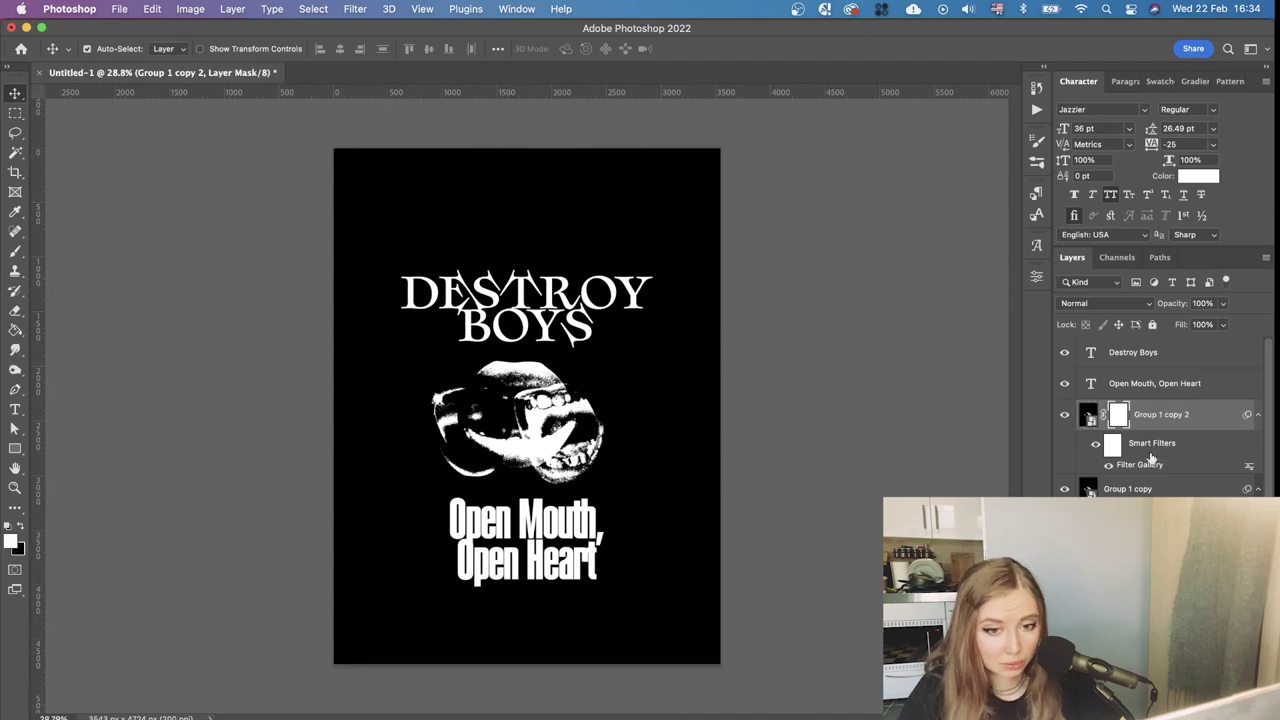
# Paint black on the Group 1 copy 2 mask along the upper lip's top edge with a 150 px brush
pyautogui.press('b')
pyautogui.scroll(4, 580, 365)
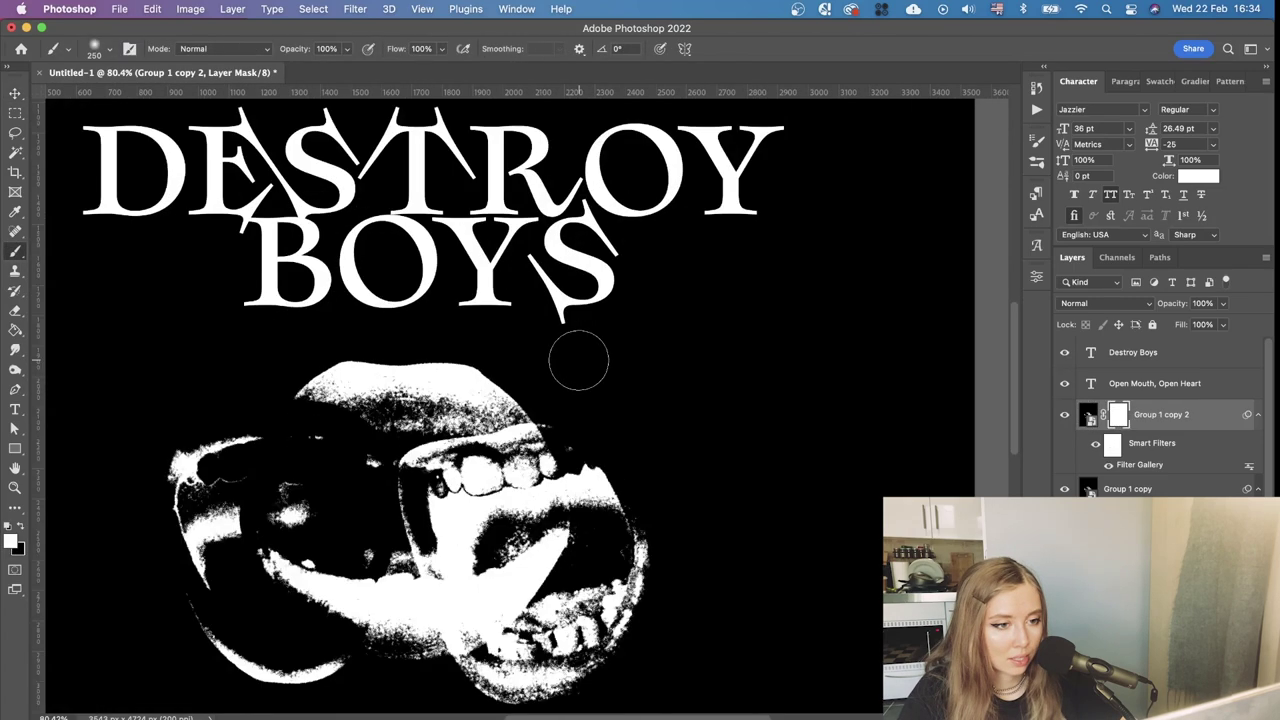
pyautogui.press('x')
pyautogui.moveTo(540, 420)
pyautogui.mouseDown()
pyautogui.moveTo(445, 354)
pyautogui.moveTo(412, 358)
pyautogui.mouseUp()
pyautogui.press('super+z')
pyautogui.scroll(3, 434, 370)
pyautogui.press('[')
pyautogui.press('[')
pyautogui.press('[')
pyautogui.moveTo(752, 453)
pyautogui.mouseDown()
pyautogui.moveTo(614, 351)
pyautogui.moveTo(543, 345)
pyautogui.moveTo(406, 340)
pyautogui.moveTo(306, 414)
pyautogui.moveTo(274, 420)
pyautogui.mouseUp()
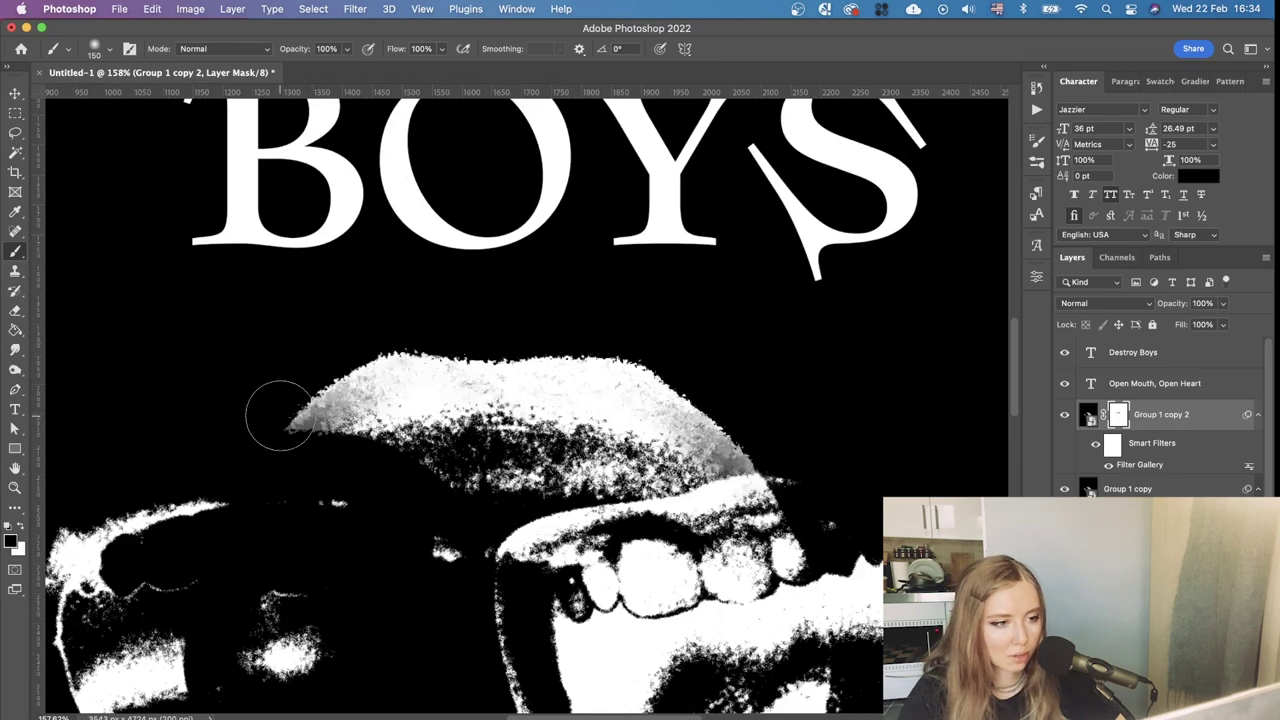
# Paint white on the mask with an 80 px brush along the right side of the upper lip
pyautogui.press('super+0')
pyautogui.scroll(2, 573, 385)
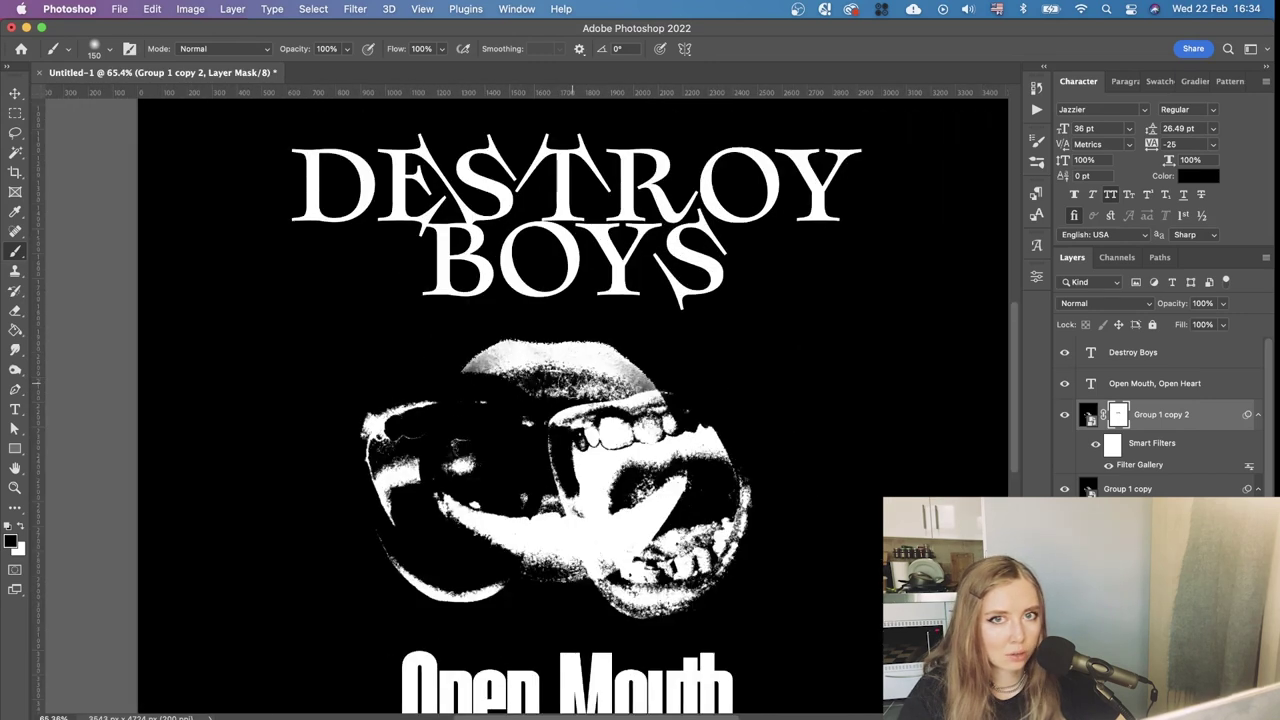
pyautogui.scroll(2, 575, 395)
pyautogui.press('x')
pyautogui.press('[')
pyautogui.press('[')
pyautogui.press('[')
pyautogui.press('[')
pyautogui.moveTo(645, 362); pyautogui.dragTo(670, 387)
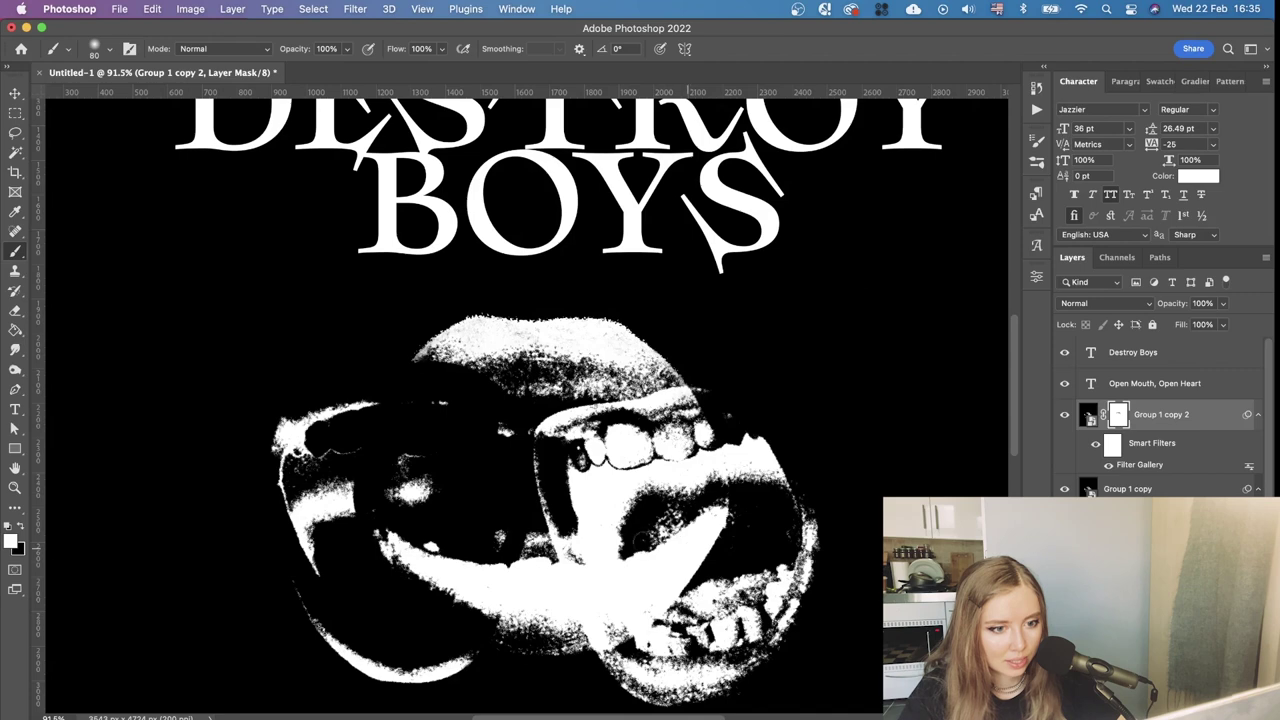
# Paint black on the Group 1 copy 2 mask around the tongue tip, the lower-left lip edge and the right mouth's upper-right edge
pyautogui.press('x')
pyautogui.moveTo(732, 521); pyautogui.dragTo(671, 608)
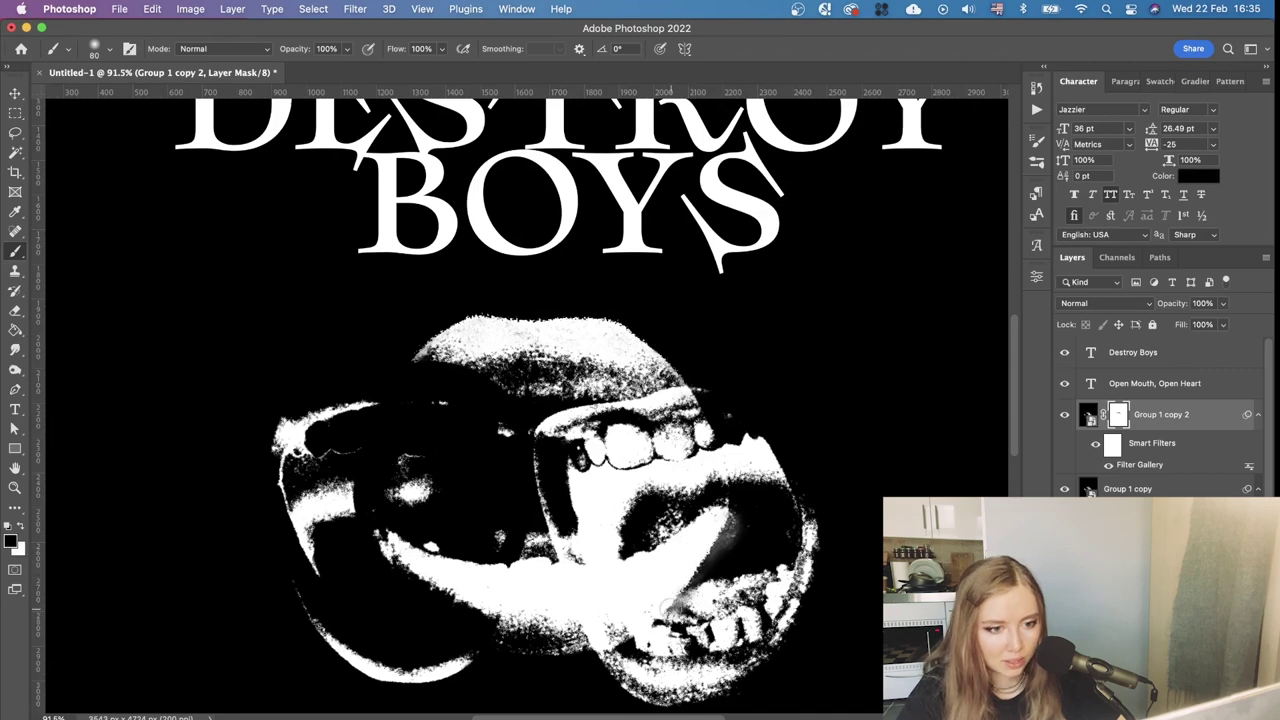
pyautogui.moveTo(475, 661)
pyautogui.mouseDown()
pyautogui.moveTo(347, 668)
pyautogui.moveTo(313, 617)
pyautogui.mouseUp()
pyautogui.scroll(-3, 615, 533)
pyautogui.moveTo(712, 308)
pyautogui.mouseDown()
pyautogui.moveTo(724, 345)
pyautogui.moveTo(700, 364)
pyautogui.moveTo(727, 337)
pyautogui.mouseUp()
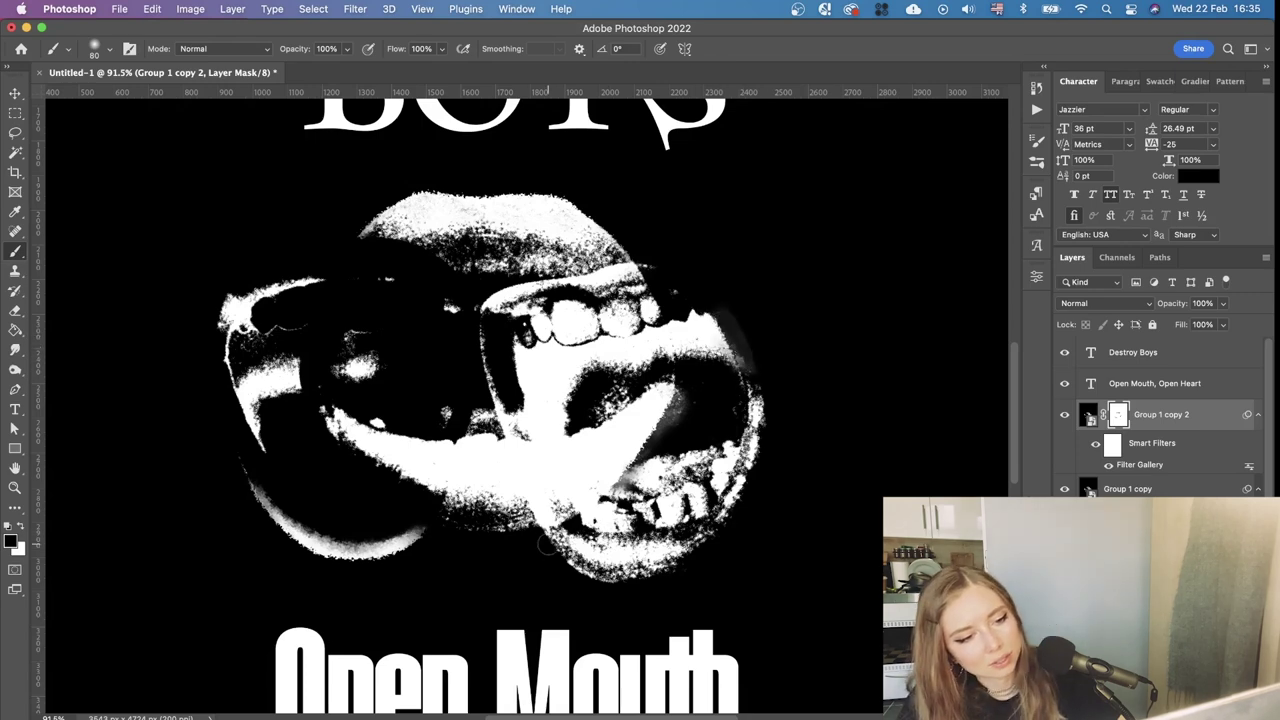
# Paint black on the Group 1 copy 2 mask along the bottom edge of the right mouth's lower lip
pyautogui.scroll(5, 590, 583)
pyautogui.moveTo(588, 585)
pyautogui.mouseDown()
pyautogui.moveTo(459, 454)
pyautogui.moveTo(562, 555)
pyautogui.moveTo(762, 565)
pyautogui.moveTo(692, 578)
pyautogui.moveTo(767, 588)
pyautogui.mouseUp()
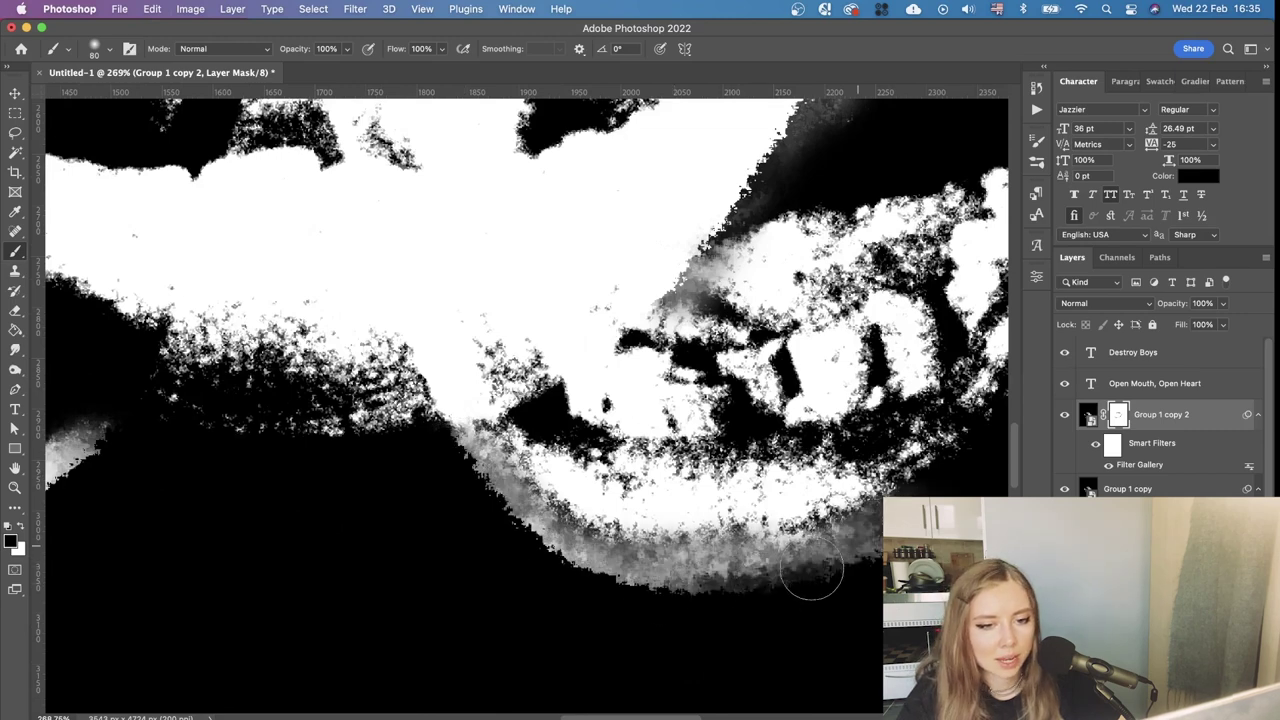
pyautogui.scroll(-6, 811, 570)
pyautogui.scroll(2, 542, 418)
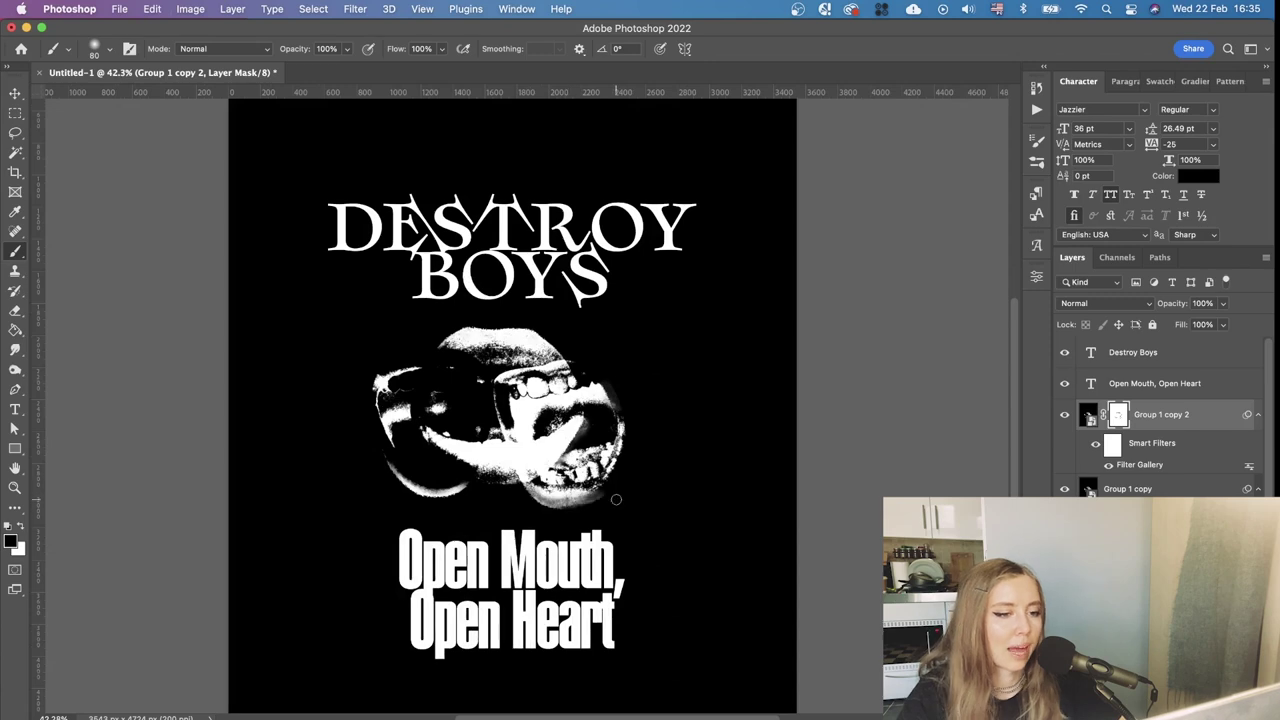
pyautogui.scroll(2, 563, 448)
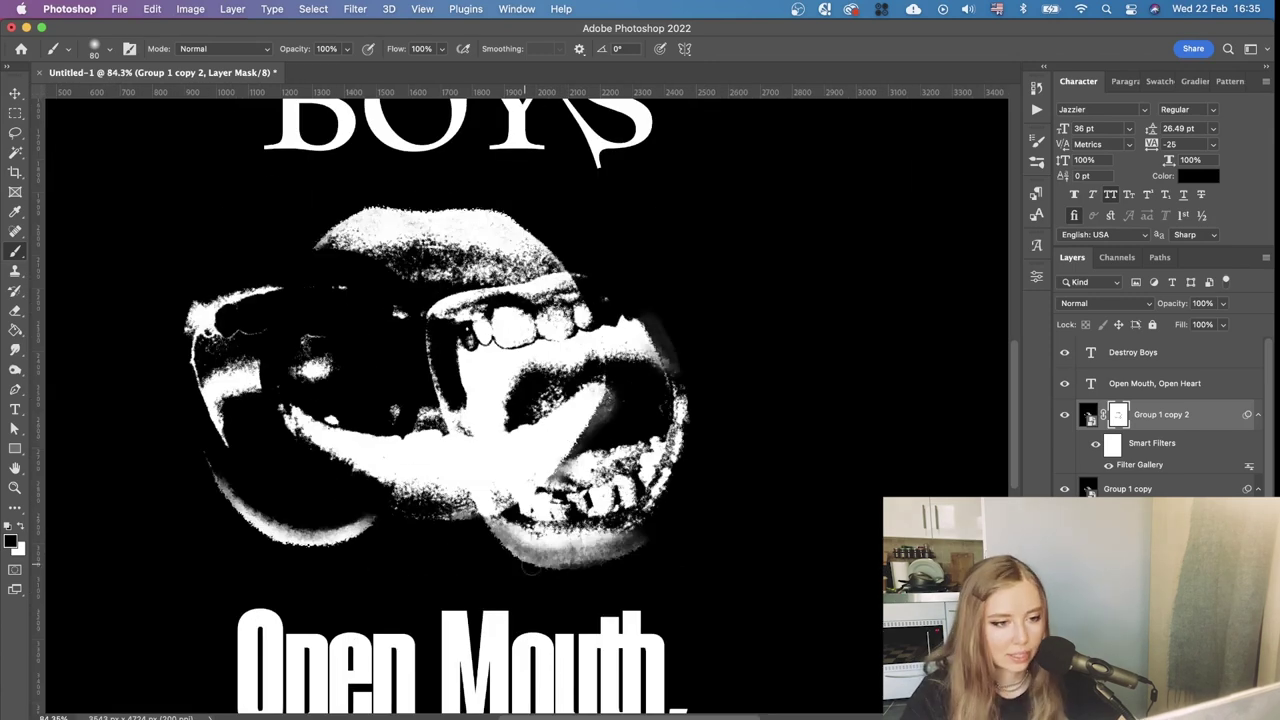
# Raise the contrast of Group 1 copy with Curves, moving the black point inward and the white point to input 165, output 255
pyautogui.click(1140, 498)
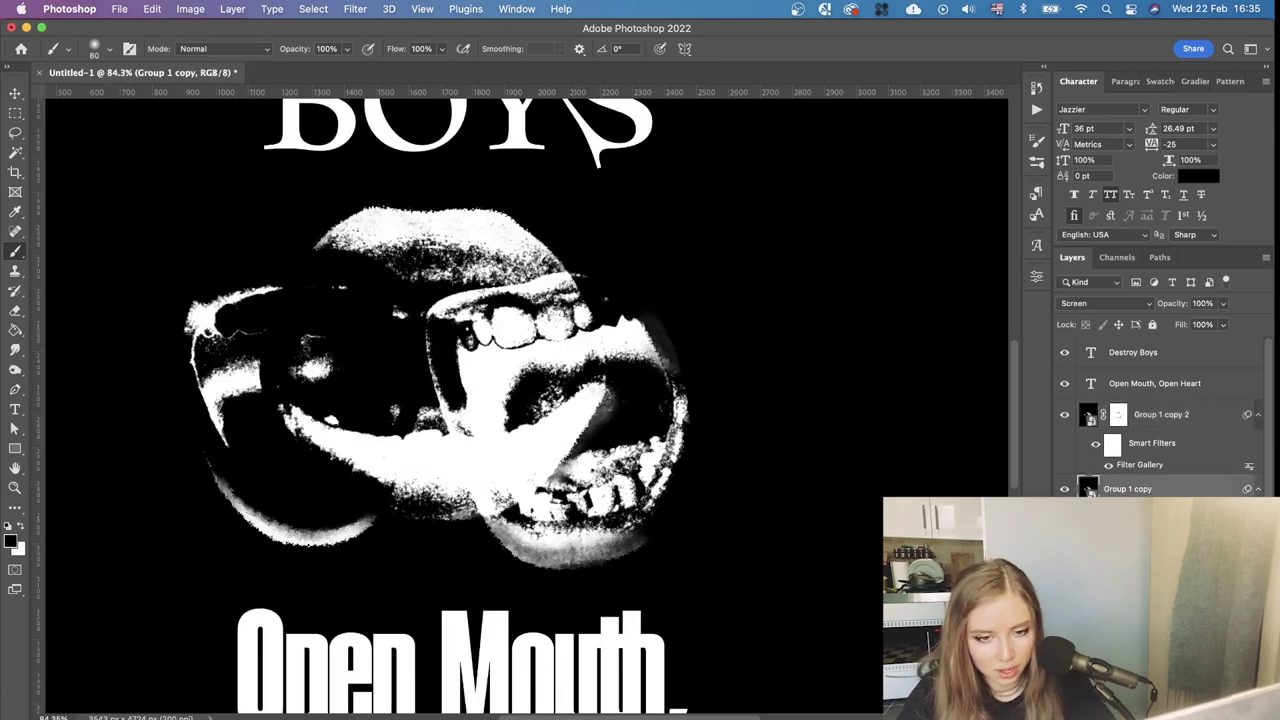
pyautogui.press('super+m')
pyautogui.moveTo(785, 590); pyautogui.dragTo(885, 590)
pyautogui.moveTo(977, 398); pyautogui.dragTo(908, 354)
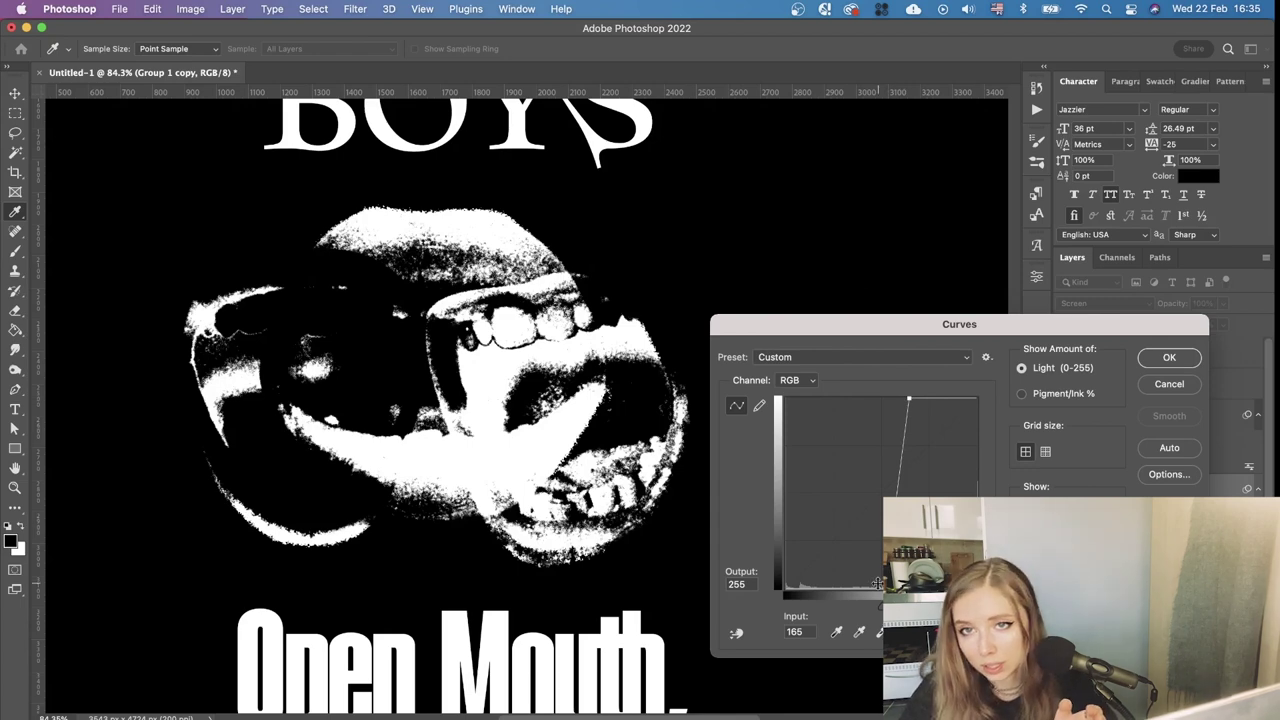
pyautogui.click(1170, 357)
pyautogui.press('v')
pyautogui.press('super+0')
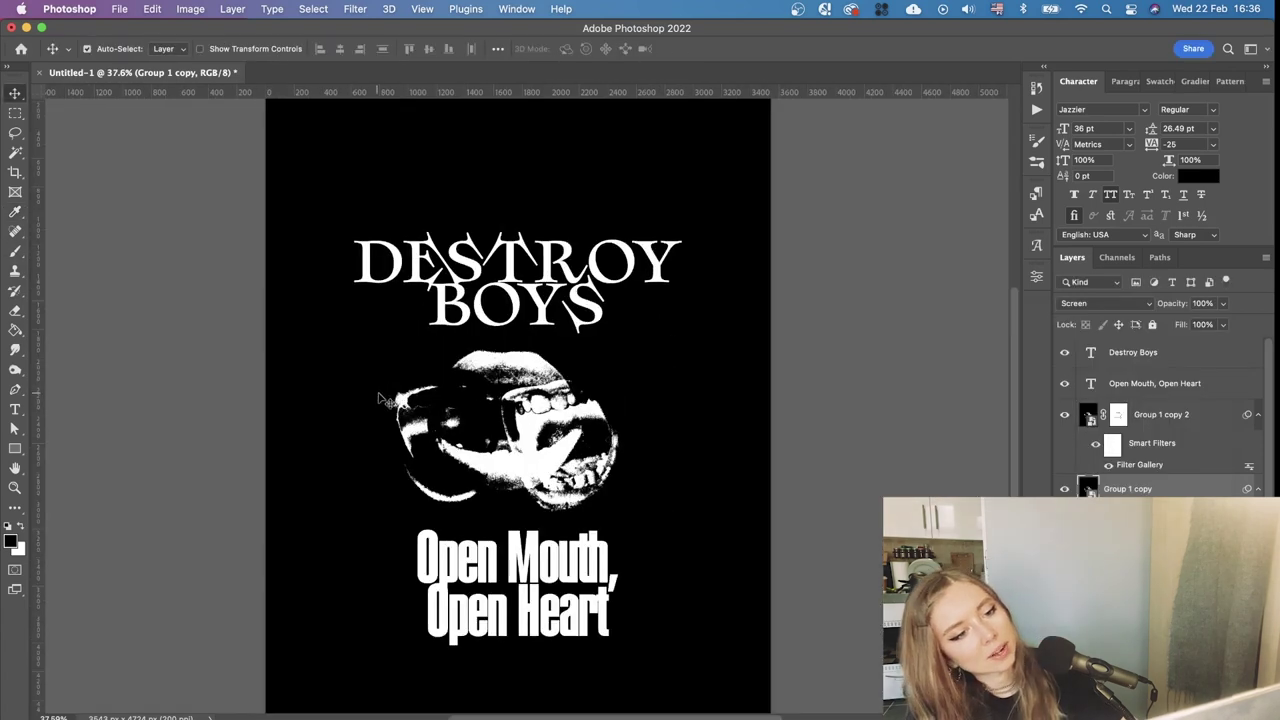
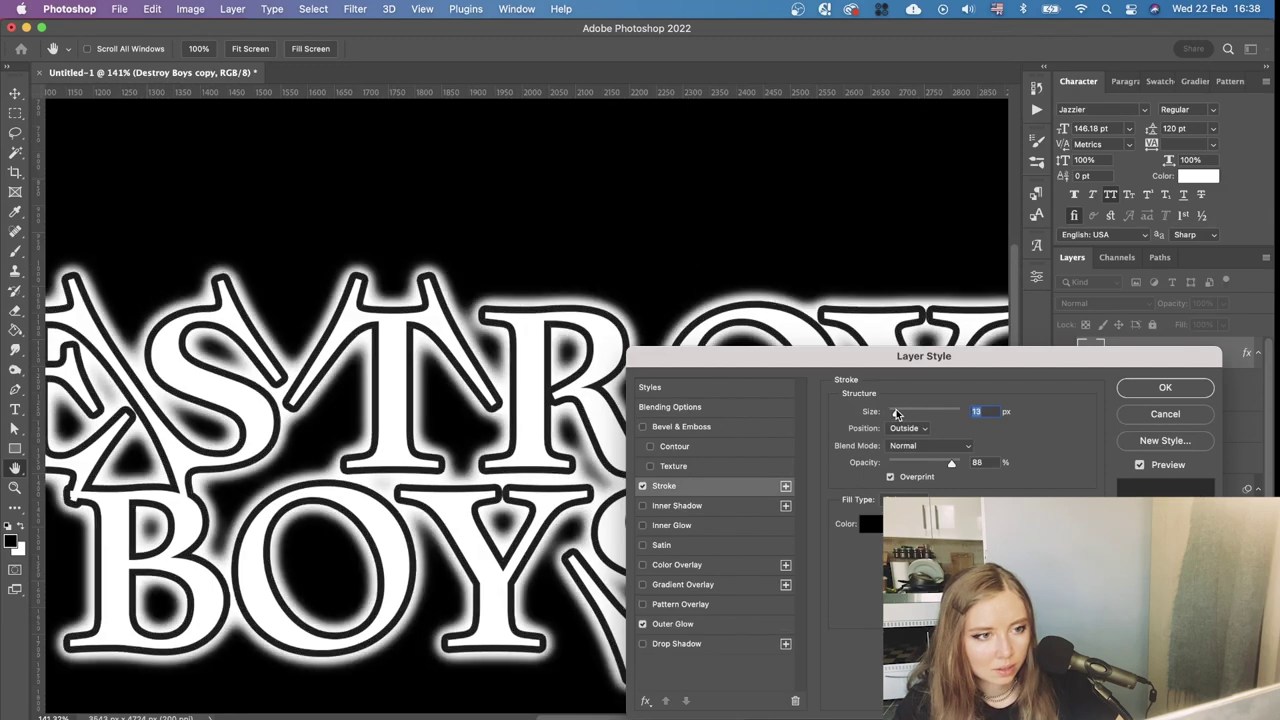
# Adjust the Outer Glow size on the Destroy Boys copy title and apply its stroke and glow layer style
pyautogui.press('super+0')
pyautogui.scroll(3, 510, 280)
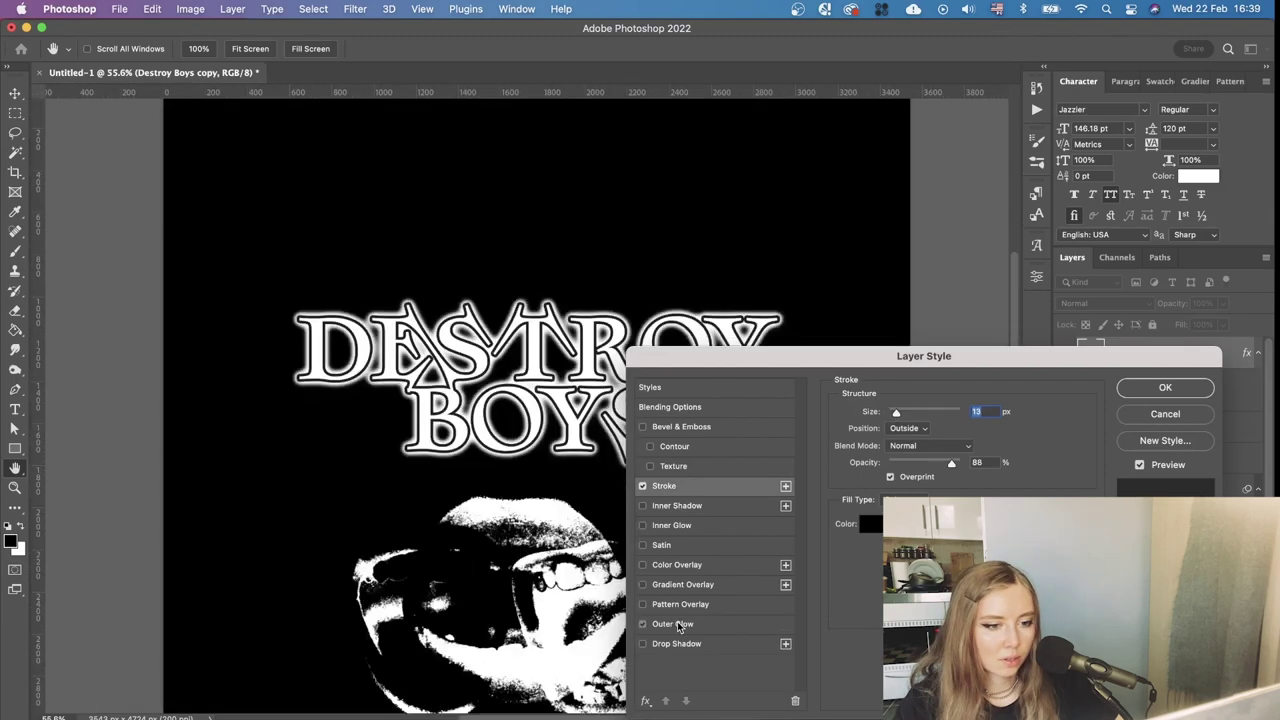
pyautogui.click(672, 623)
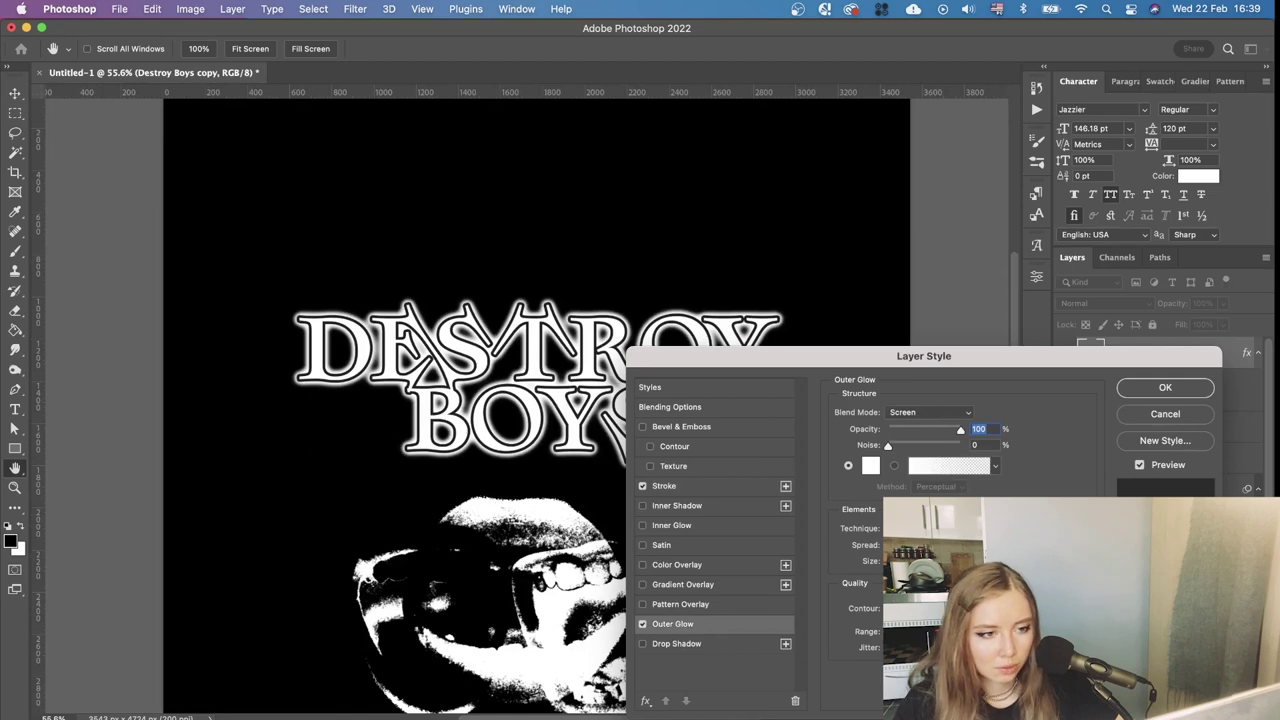
pyautogui.moveTo(893, 561); pyautogui.dragTo(898, 561)
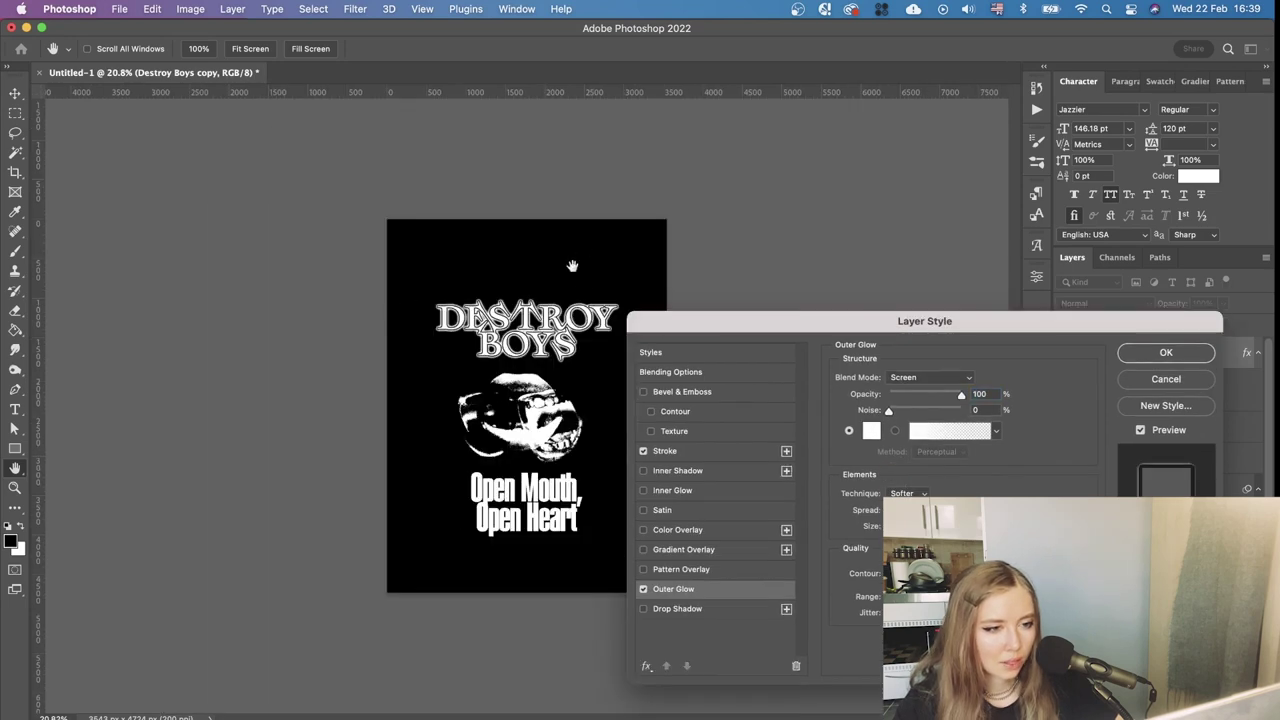
pyautogui.scroll(3, 563, 290)
pyautogui.scroll(2, 563, 287)
pyautogui.moveTo(666, 328)
pyautogui.mouseDown()
pyautogui.moveTo(698, 459)
pyautogui.moveTo(666, 378)
pyautogui.moveTo(682, 334)
pyautogui.mouseUp()
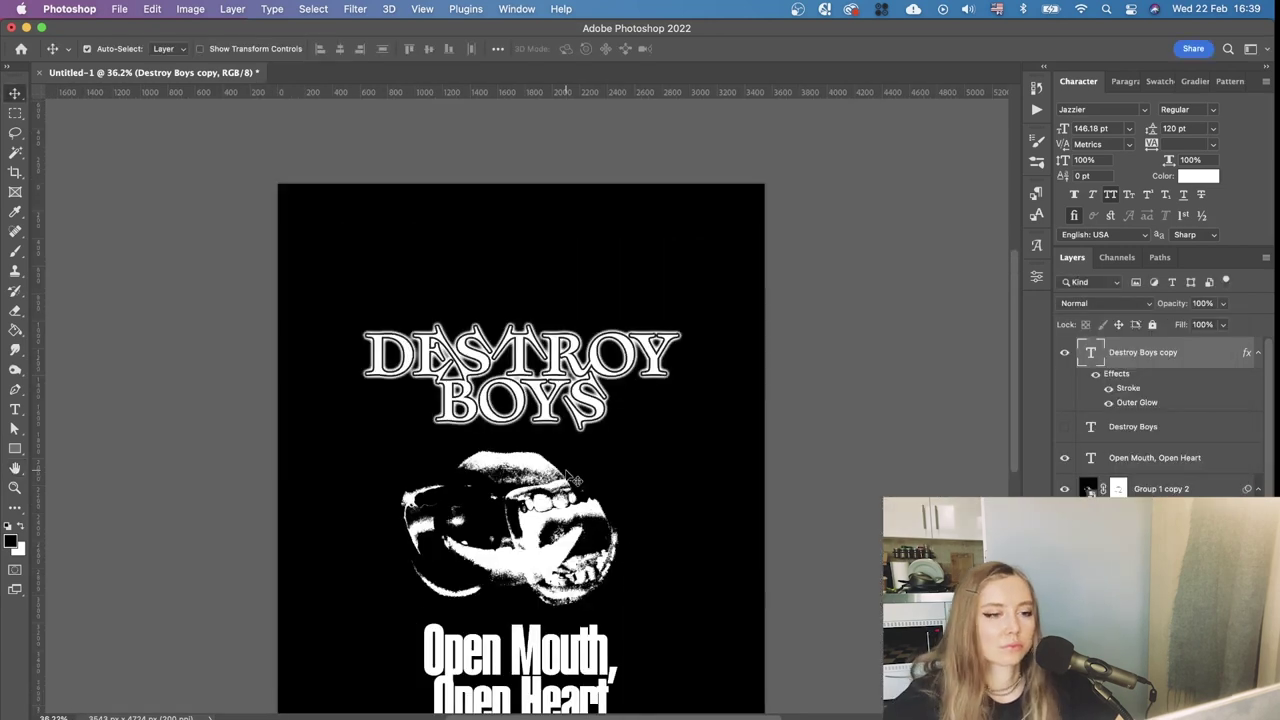
pyautogui.scroll(-3, 565, 448)
pyautogui.scroll(2, 567, 320)
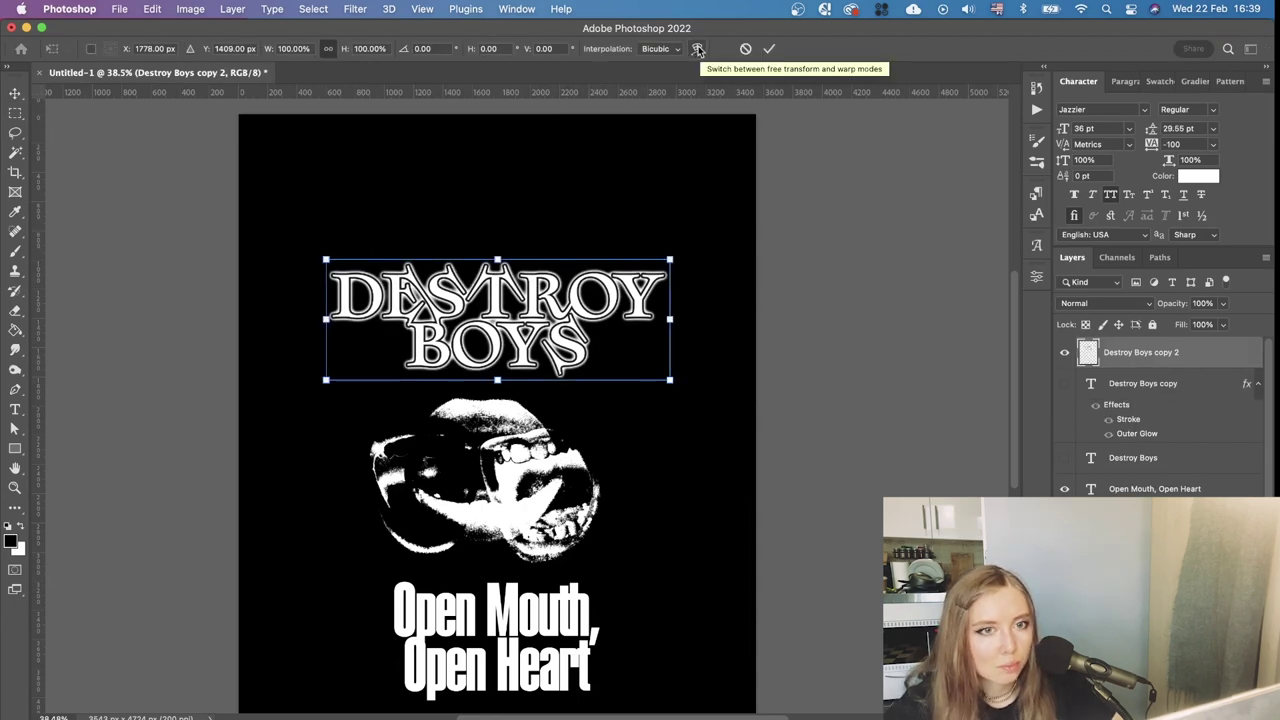
# Start warping the Destroy Boys copy 2 title with a 4 x 4 grid and bend the letters around the first E downward
pyautogui.click(698, 49)
pyautogui.click(272, 49)
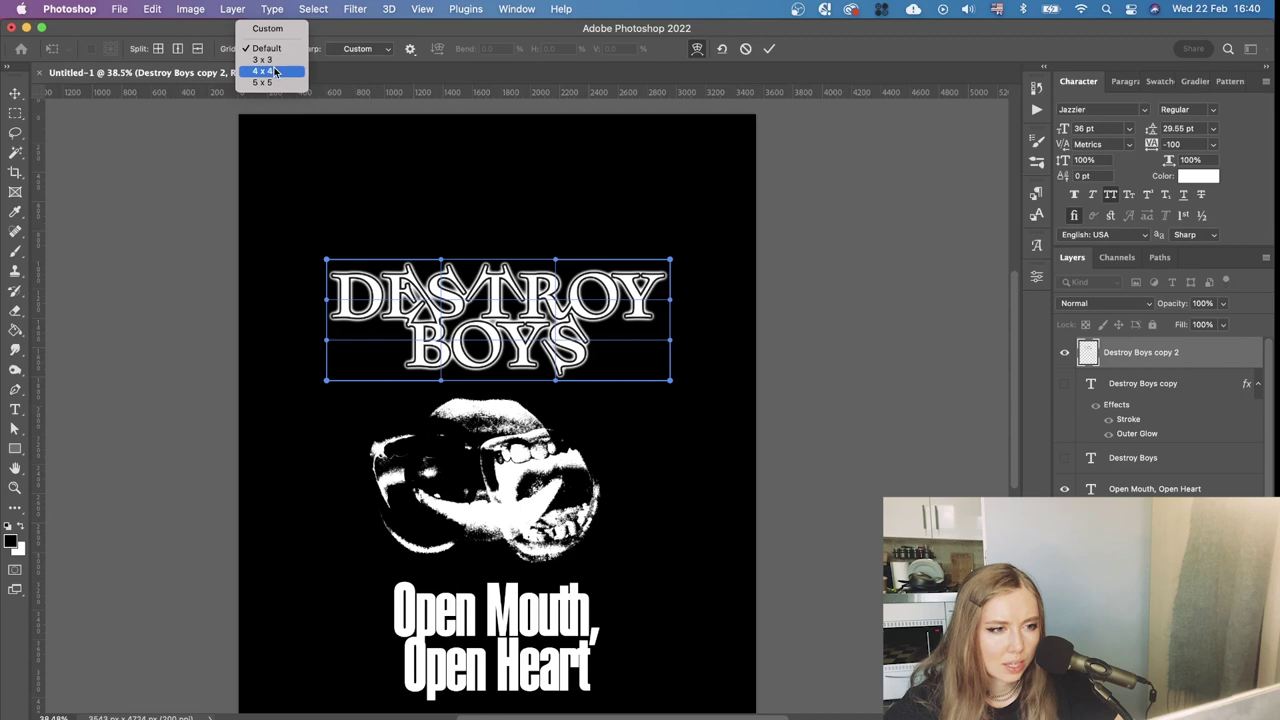
pyautogui.click(275, 72)
pyautogui.scroll(2, 524, 225)
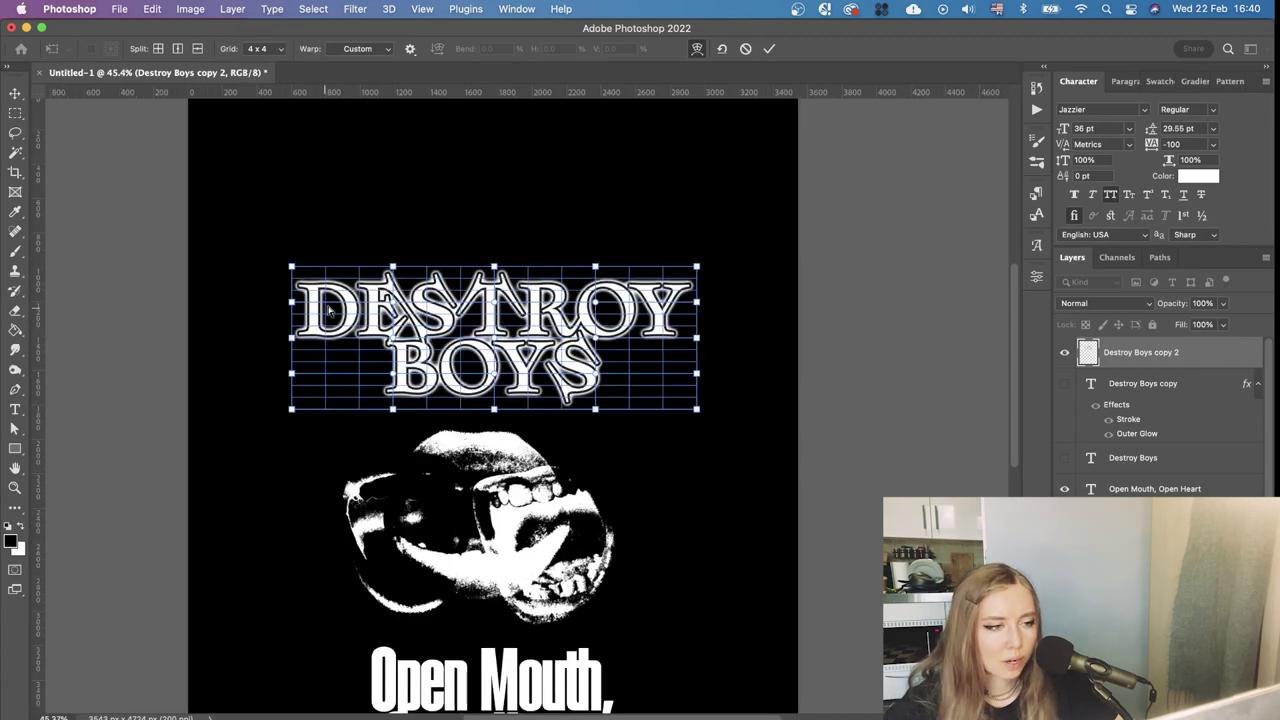
pyautogui.moveTo(393, 270)
pyautogui.mouseDown()
pyautogui.moveTo(390, 322)
pyautogui.moveTo(393, 282)
pyautogui.mouseUp()
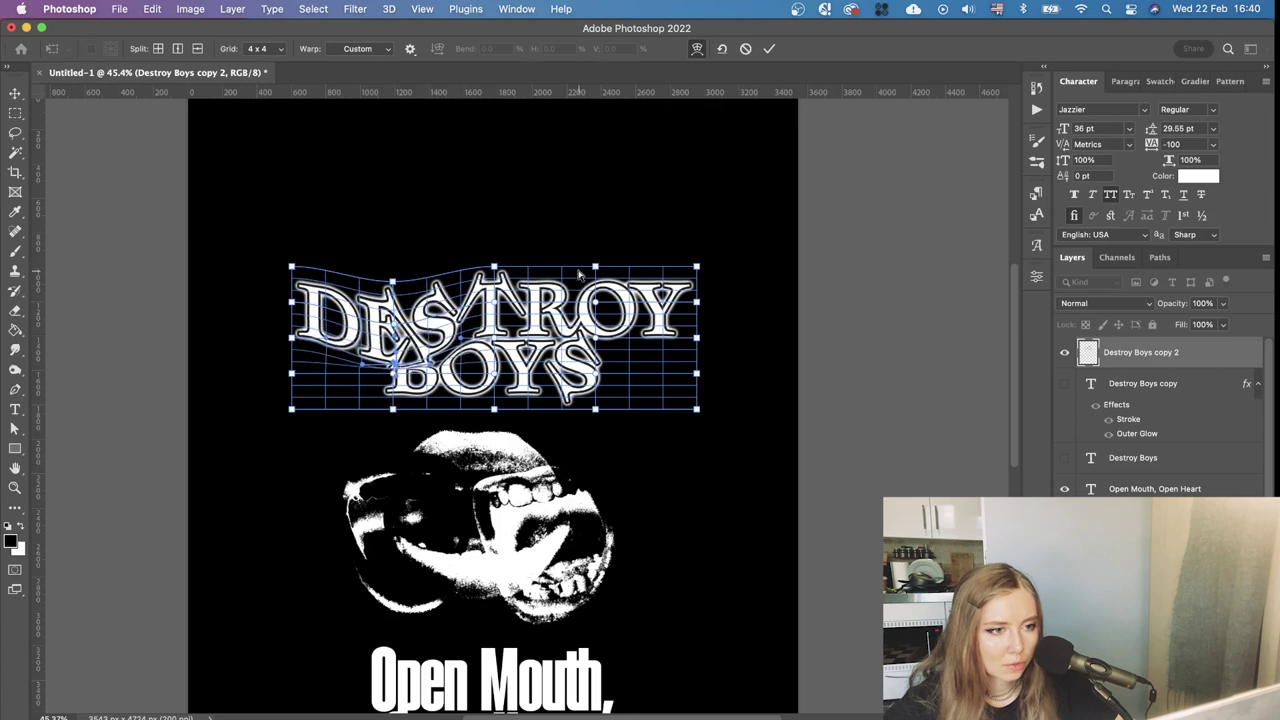
# Warp the OY end of the title upward and pull the lower edge beneath BOYS slightly down
pyautogui.moveTo(594, 268); pyautogui.dragTo(590, 245)
pyautogui.moveTo(697, 266); pyautogui.dragTo(706, 225)
pyautogui.moveTo(697, 338); pyautogui.dragTo(705, 278)
pyautogui.moveTo(596, 409); pyautogui.dragTo(599, 432)
pyautogui.moveTo(596, 338); pyautogui.dragTo(598, 346)
pyautogui.moveTo(494, 373); pyautogui.dragTo(497, 388)
pyautogui.moveTo(393, 373); pyautogui.dragTo(393, 416)
pyautogui.moveTo(494, 409); pyautogui.dragTo(493, 417)
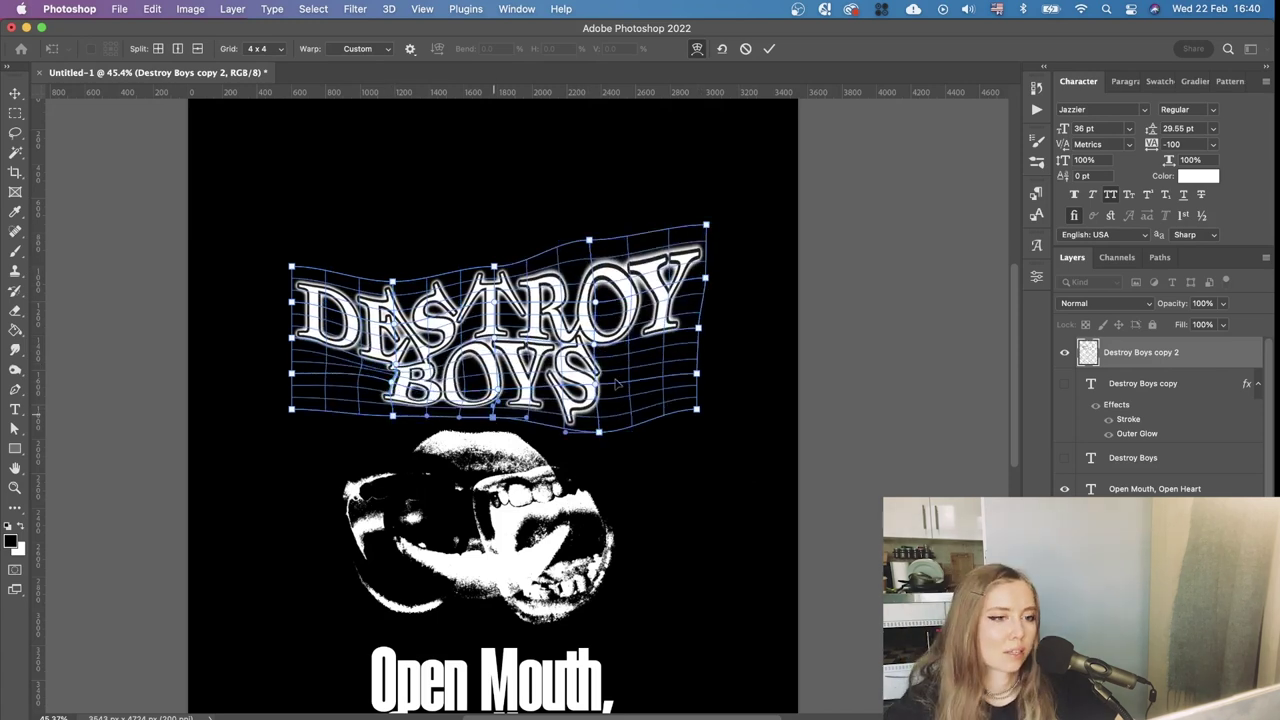
# Refine the warp grid around the title's middle letters
pyautogui.scroll(5, 406, 343)
pyautogui.moveTo(597, 256); pyautogui.dragTo(597, 275)
pyautogui.scroll(-3, 513, 300)
pyautogui.press('super+0')
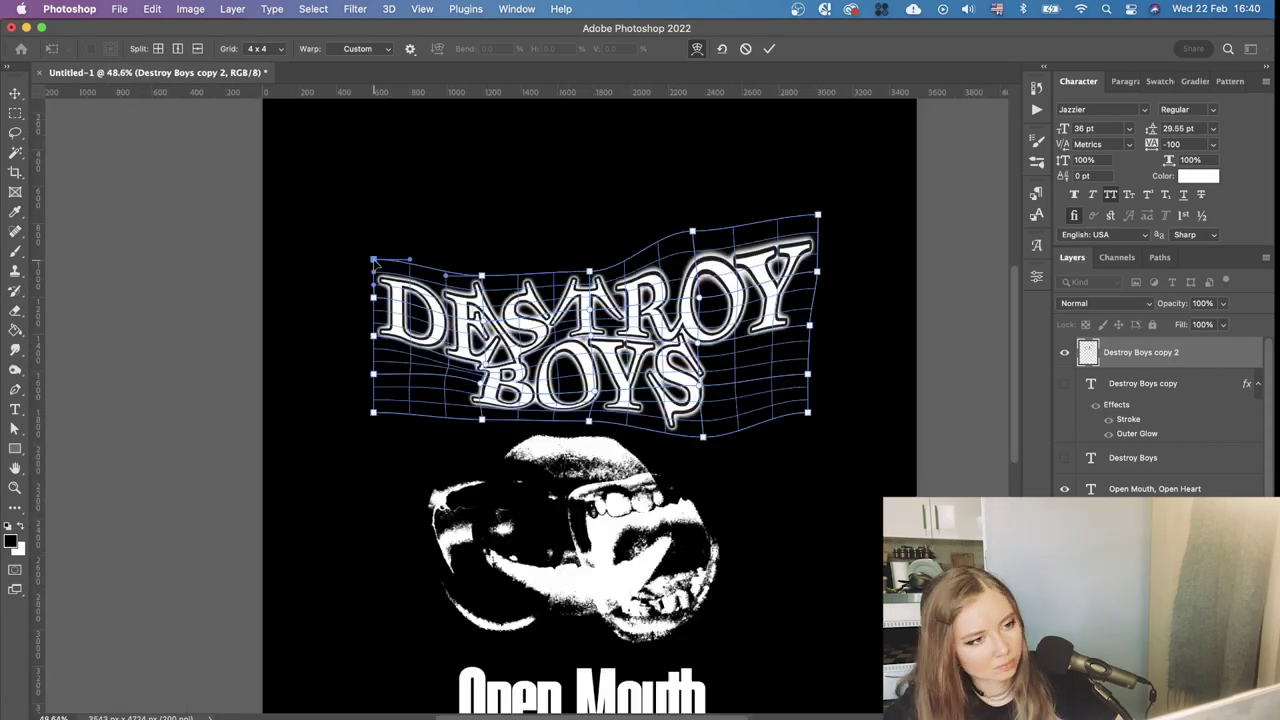
pyautogui.scroll(3, 535, 320)
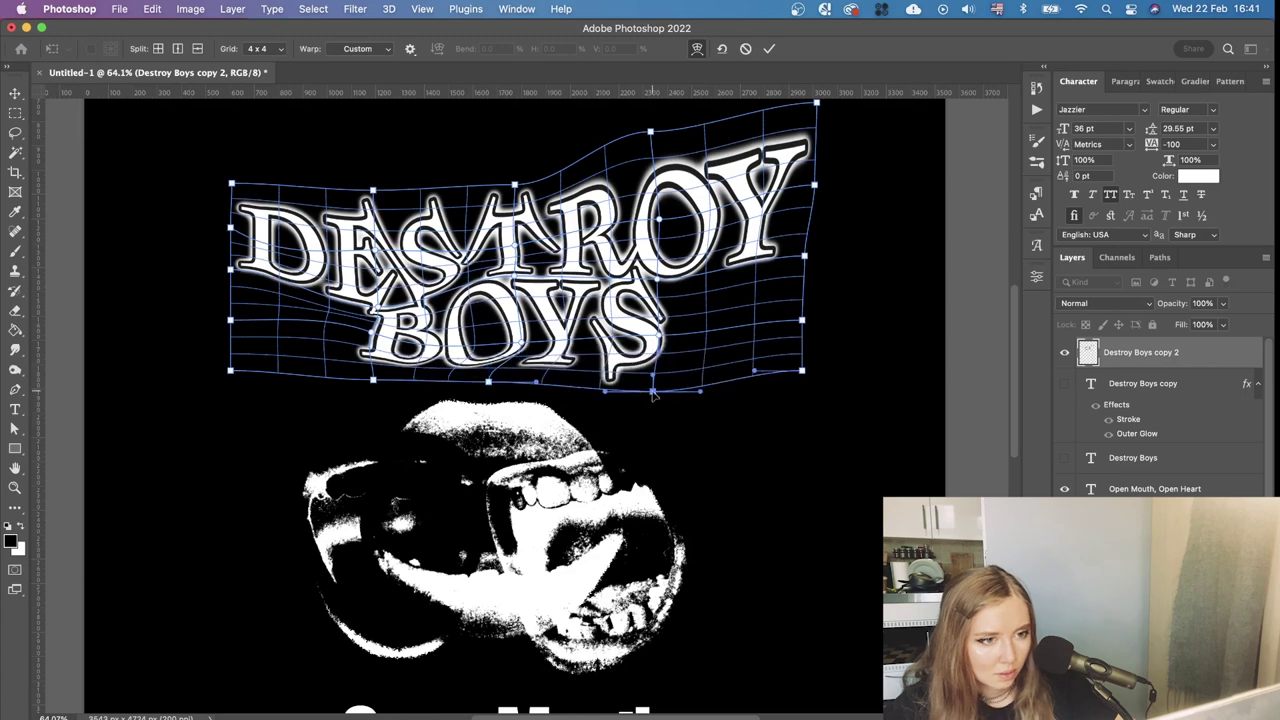
# Stretch the title's final Y higher, adjust the right-hand side of the warp grid and apply the warp
pyautogui.scroll(-3, 512, 378)
pyautogui.moveTo(419, 318); pyautogui.dragTo(419, 320)
pyautogui.moveTo(641, 255); pyautogui.dragTo(648, 242)
pyautogui.moveTo(637, 313); pyautogui.dragTo(635, 317)
pyautogui.moveTo(636, 356); pyautogui.dragTo(639, 366)
pyautogui.scroll(2, 616, 236)
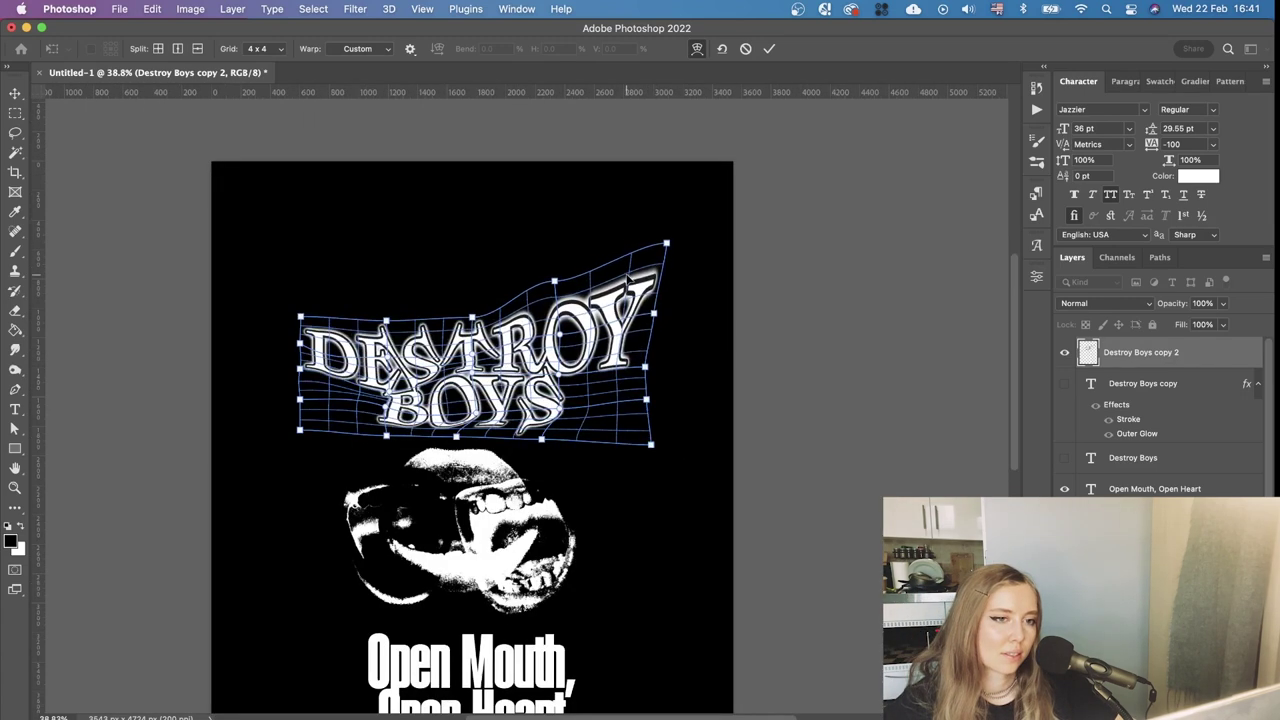
pyautogui.scroll(-2, 614, 245)
pyautogui.scroll(2, 538, 268)
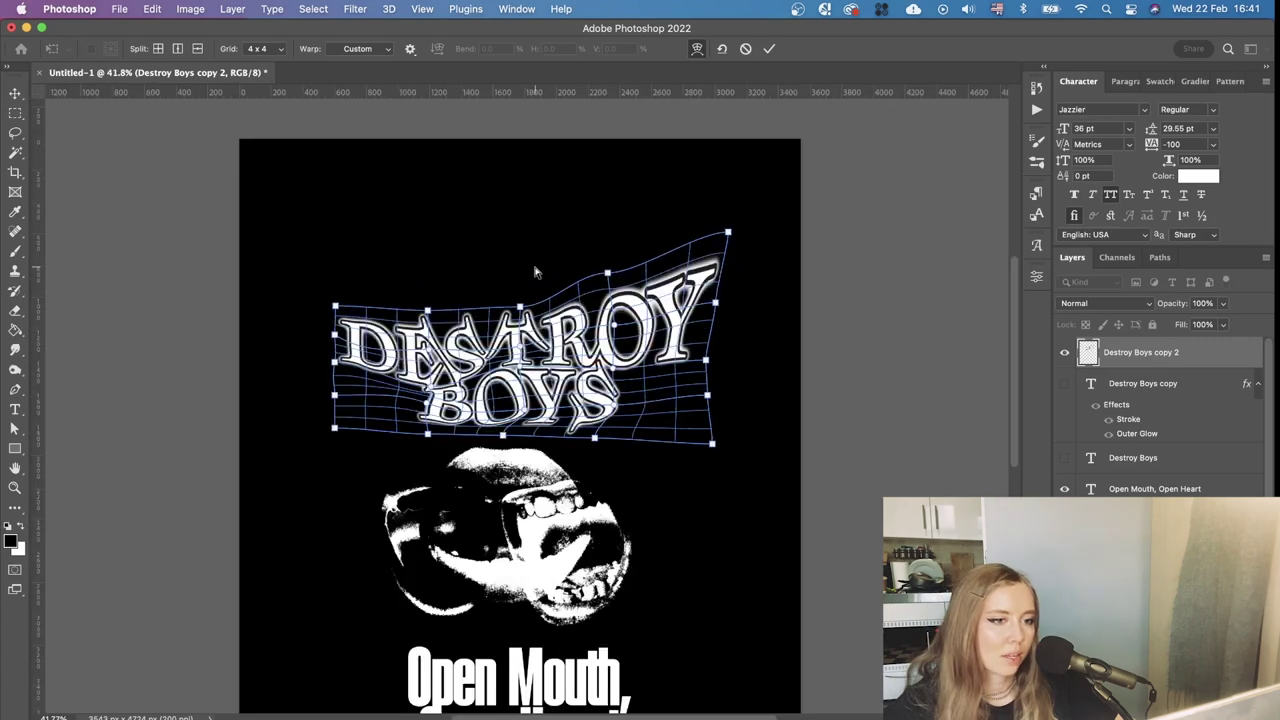
pyautogui.press('Return')
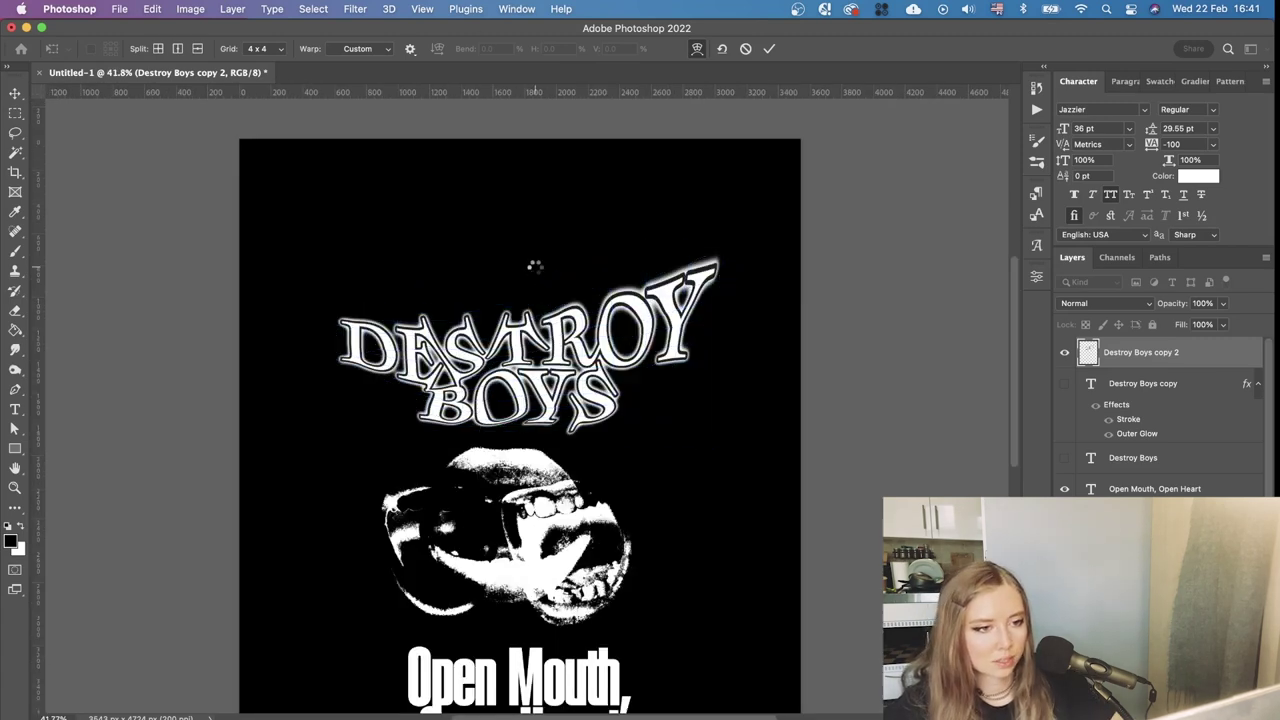
pyautogui.scroll(-2, 540, 271)
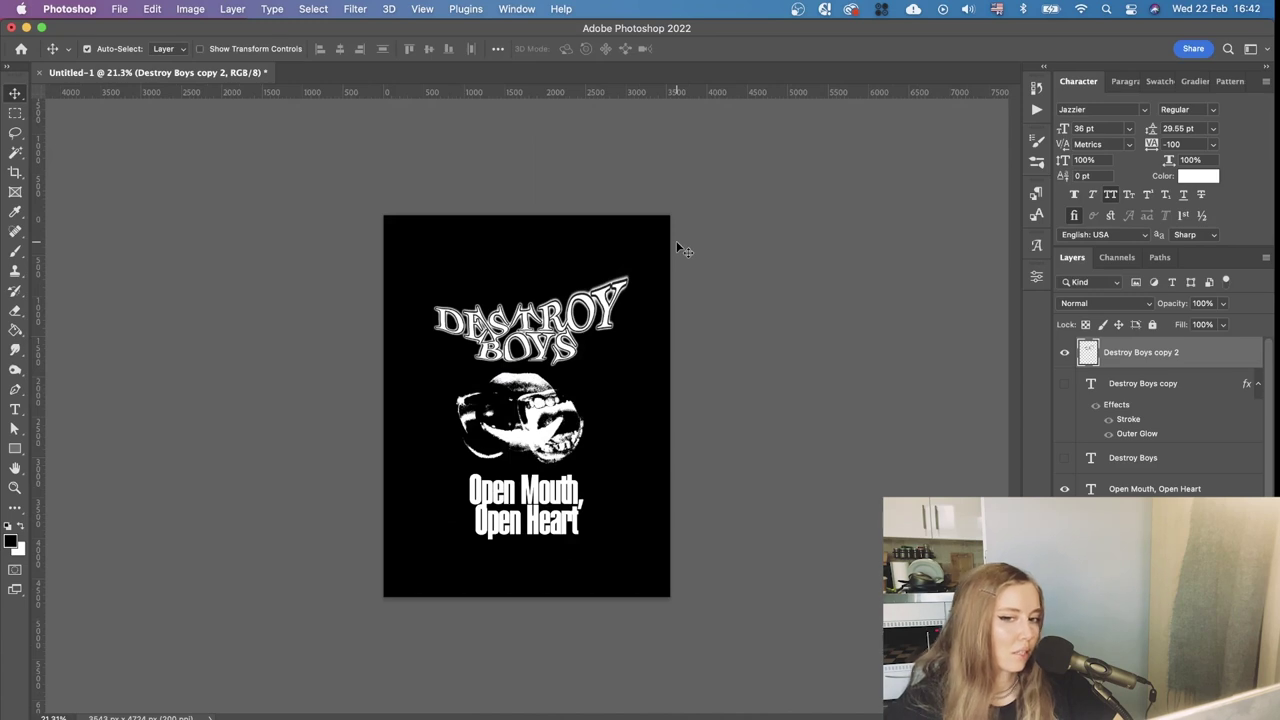
# Warp the title again with a 3 x 3 grid, raising the letters around the first S and lowering the R, and apply it
pyautogui.scroll(2, 551, 331)
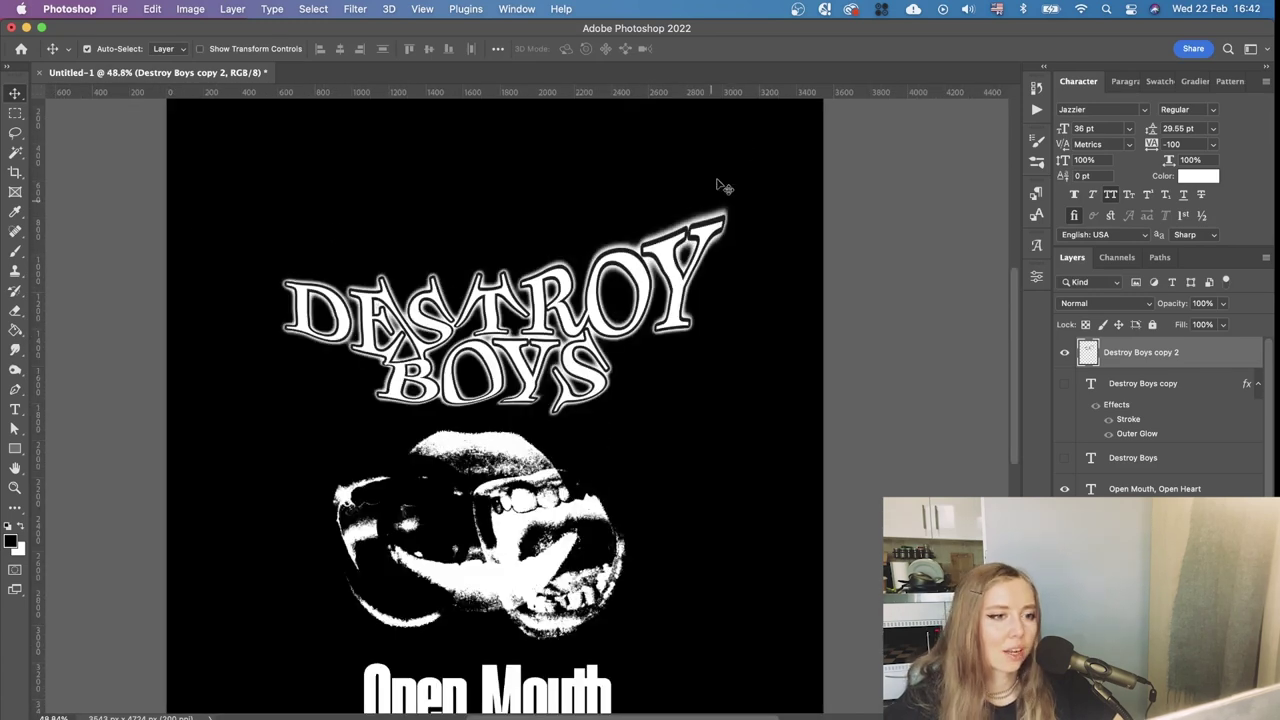
pyautogui.scroll(-3, 670, 236)
pyautogui.scroll(3, 663, 234)
pyautogui.press('super+t')
pyautogui.click(698, 50)
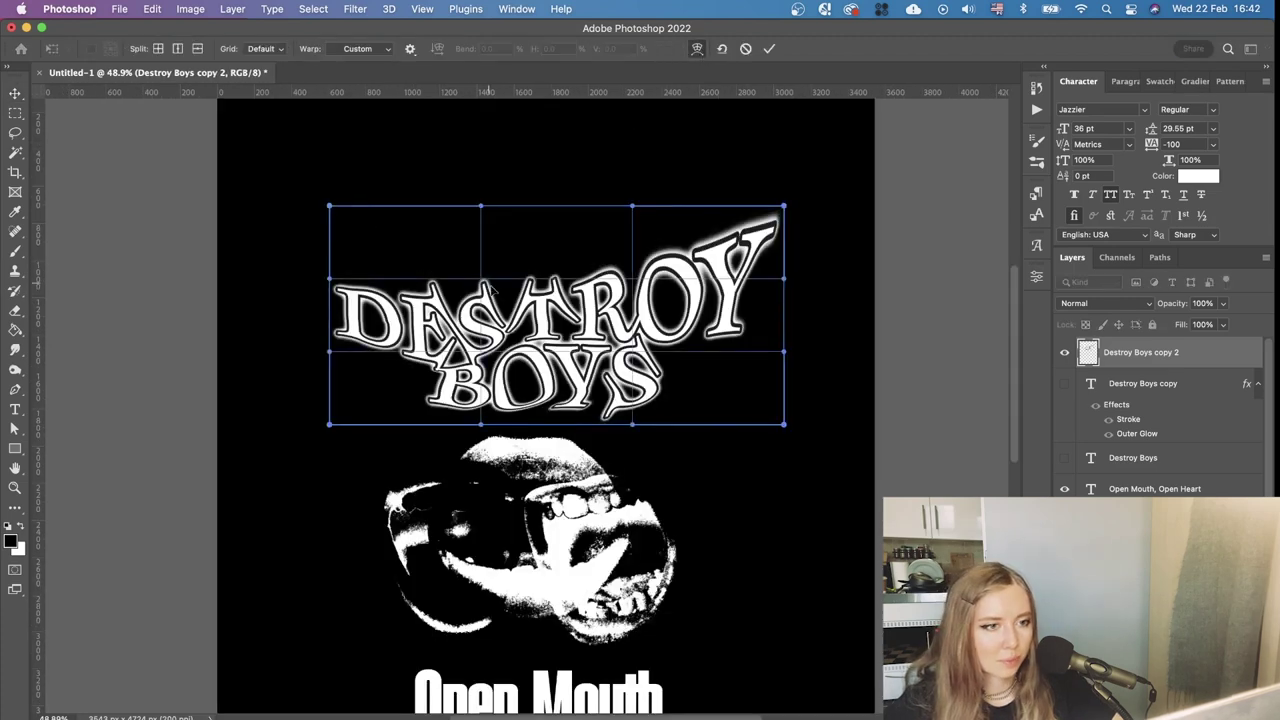
pyautogui.click(262, 48)
pyautogui.click(262, 63)
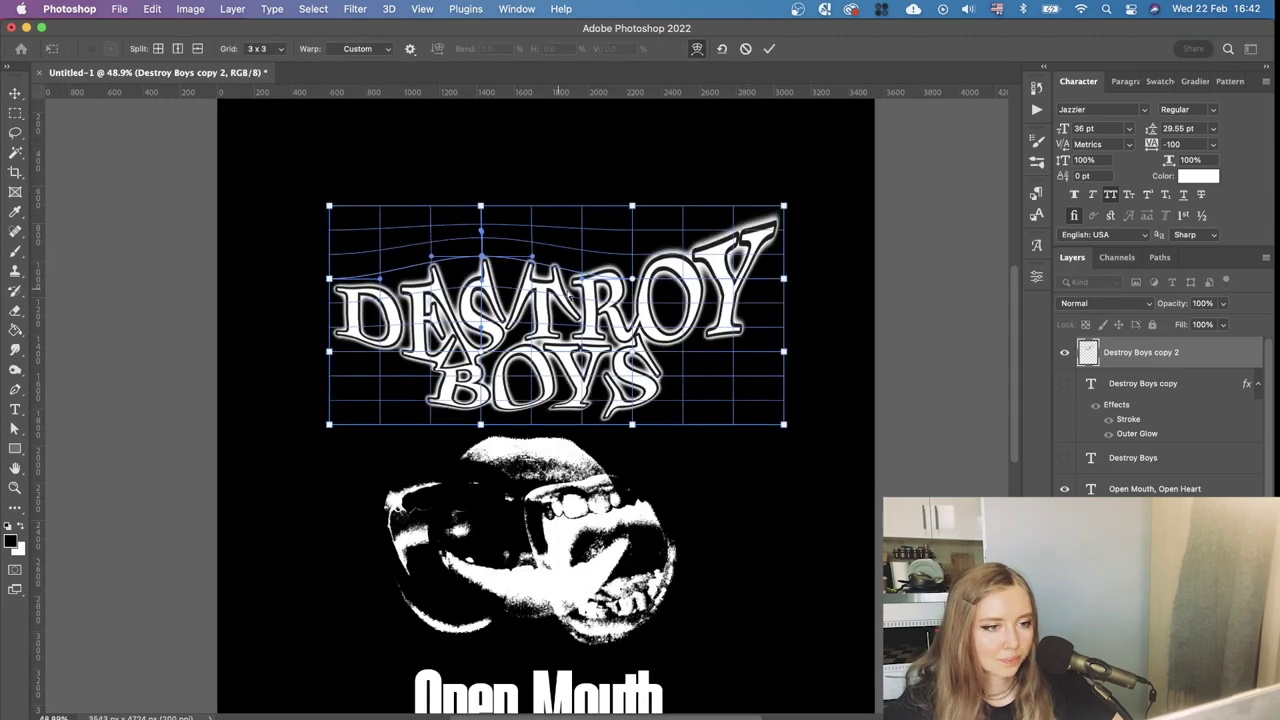
pyautogui.moveTo(570, 297); pyautogui.dragTo(633, 318)
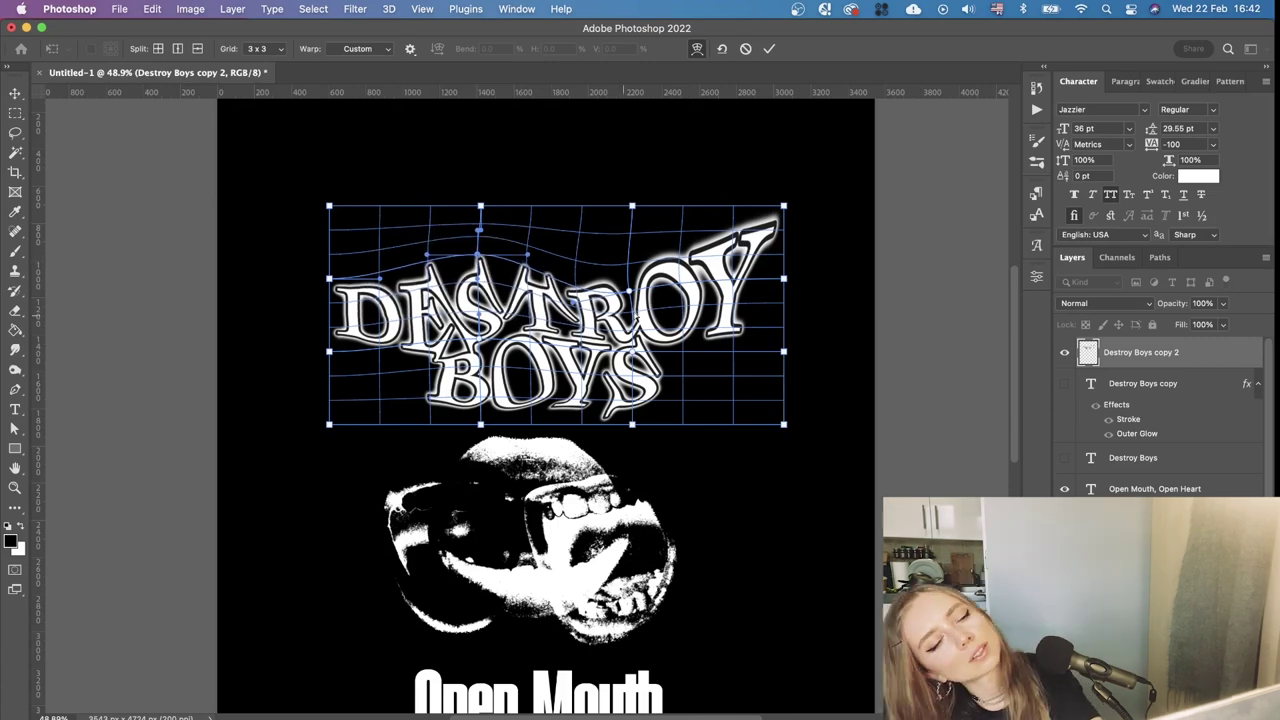
pyautogui.press('Return')
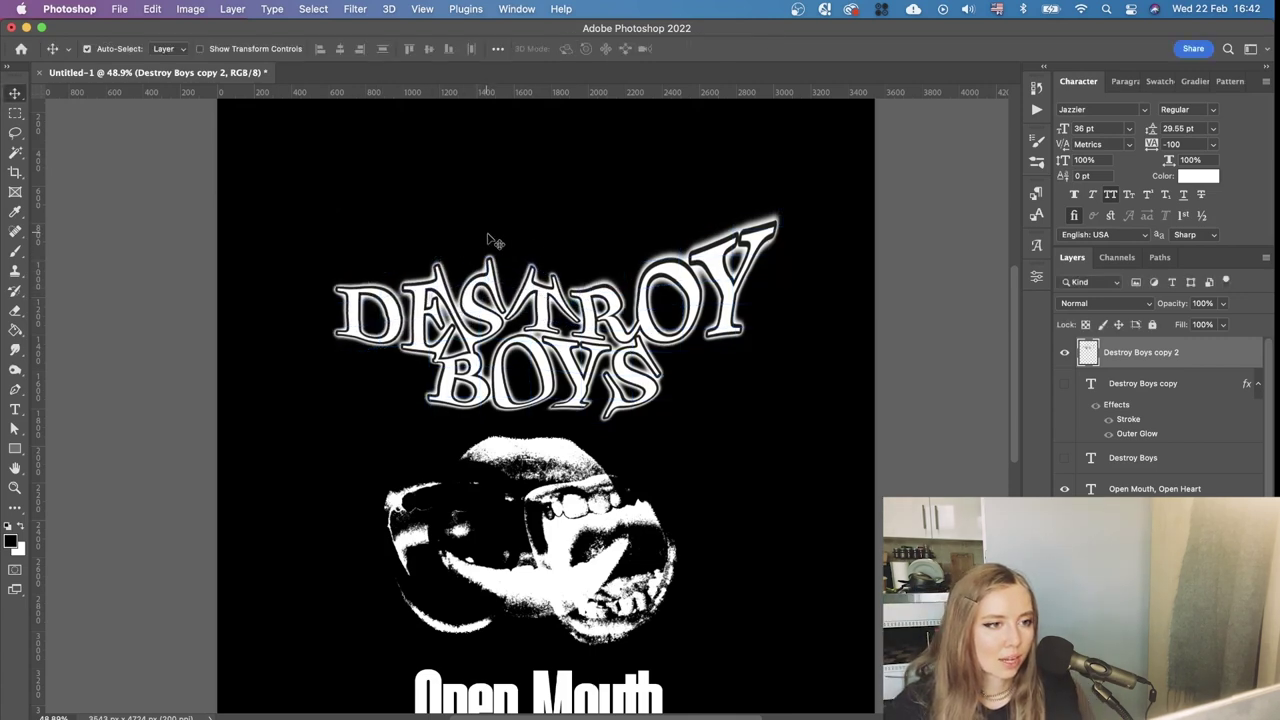
# Sketch the title's curved flow and an angular alternative above it in white on a new layer with the 80 px brush
pyautogui.click(15, 251)
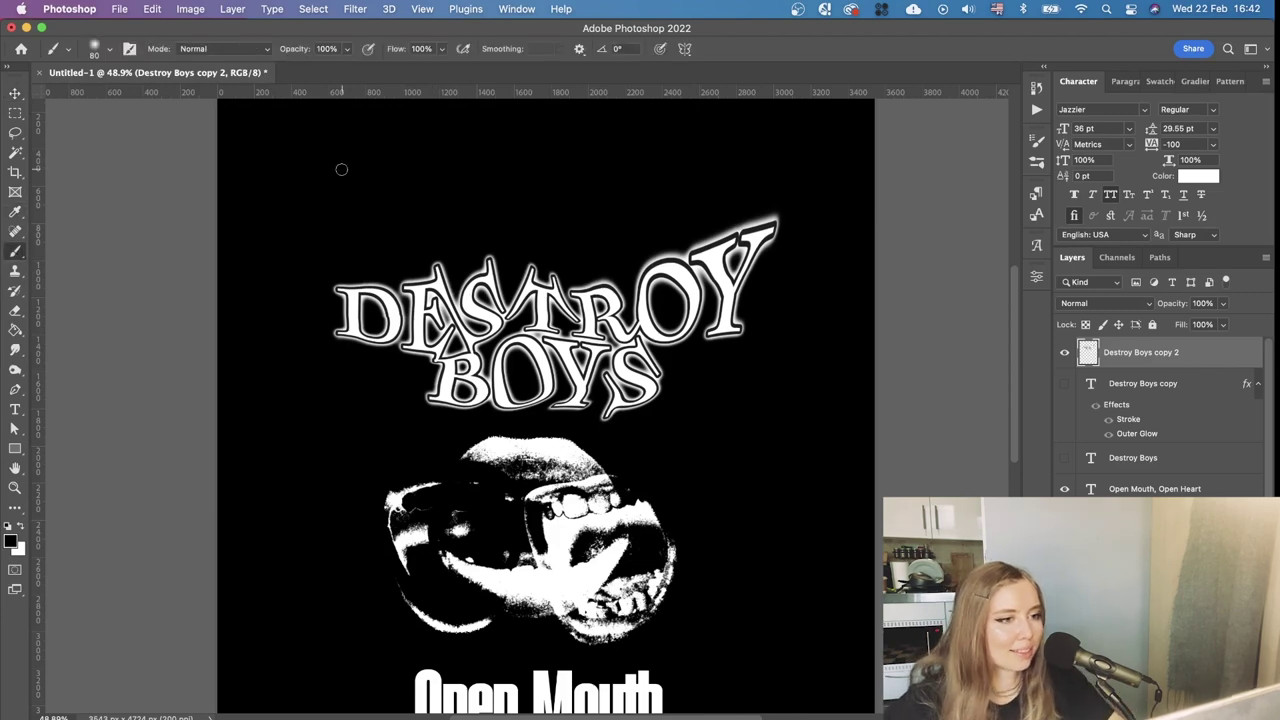
pyautogui.press('super+alt+shift+n')
pyautogui.moveTo(330, 248)
pyautogui.mouseDown()
pyautogui.moveTo(451, 257)
pyautogui.moveTo(578, 238)
pyautogui.moveTo(747, 128)
pyautogui.mouseUp()
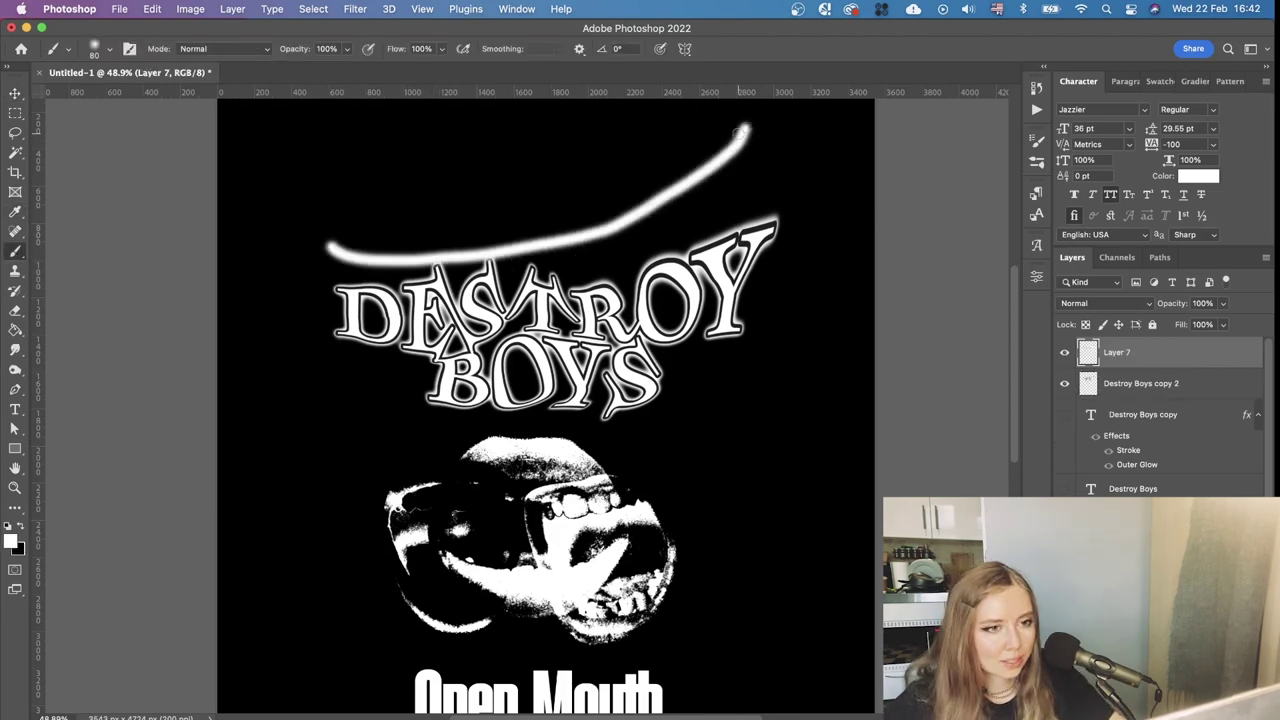
pyautogui.moveTo(395, 252)
pyautogui.mouseDown()
pyautogui.moveTo(489, 226)
pyautogui.moveTo(546, 252)
pyautogui.moveTo(655, 208)
pyautogui.mouseUp()
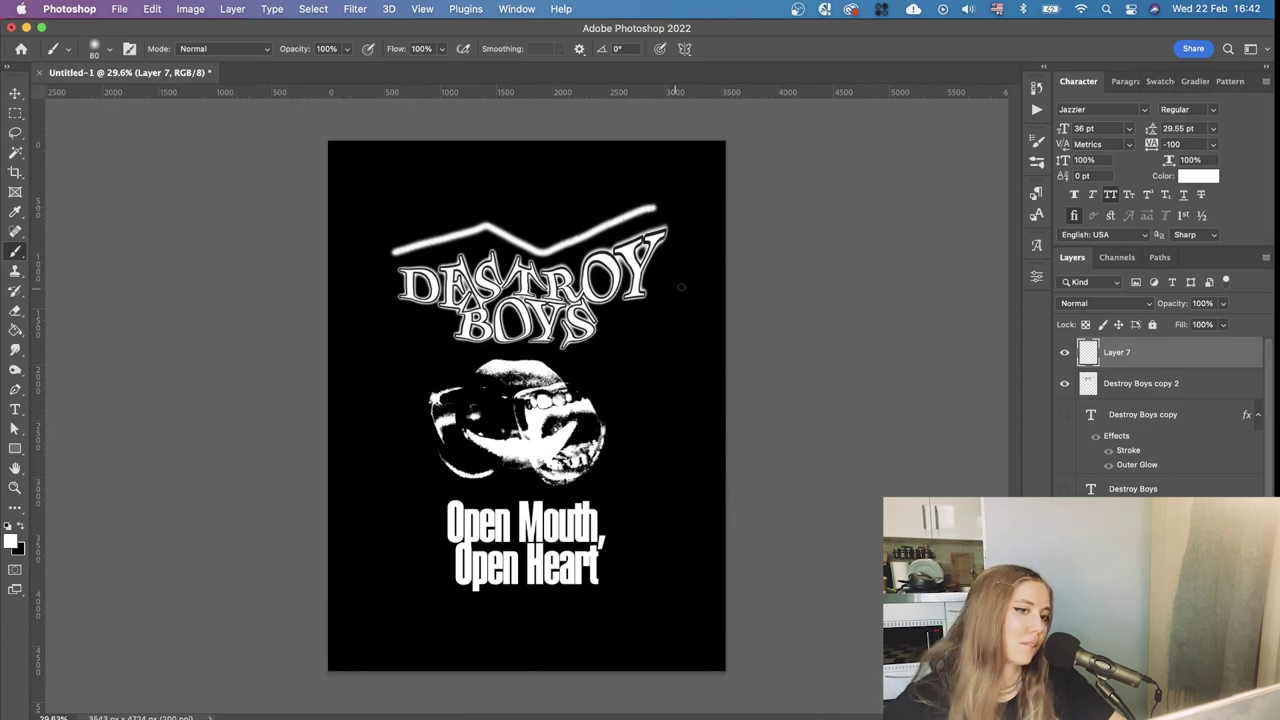
pyautogui.scroll(-3, 690, 276)
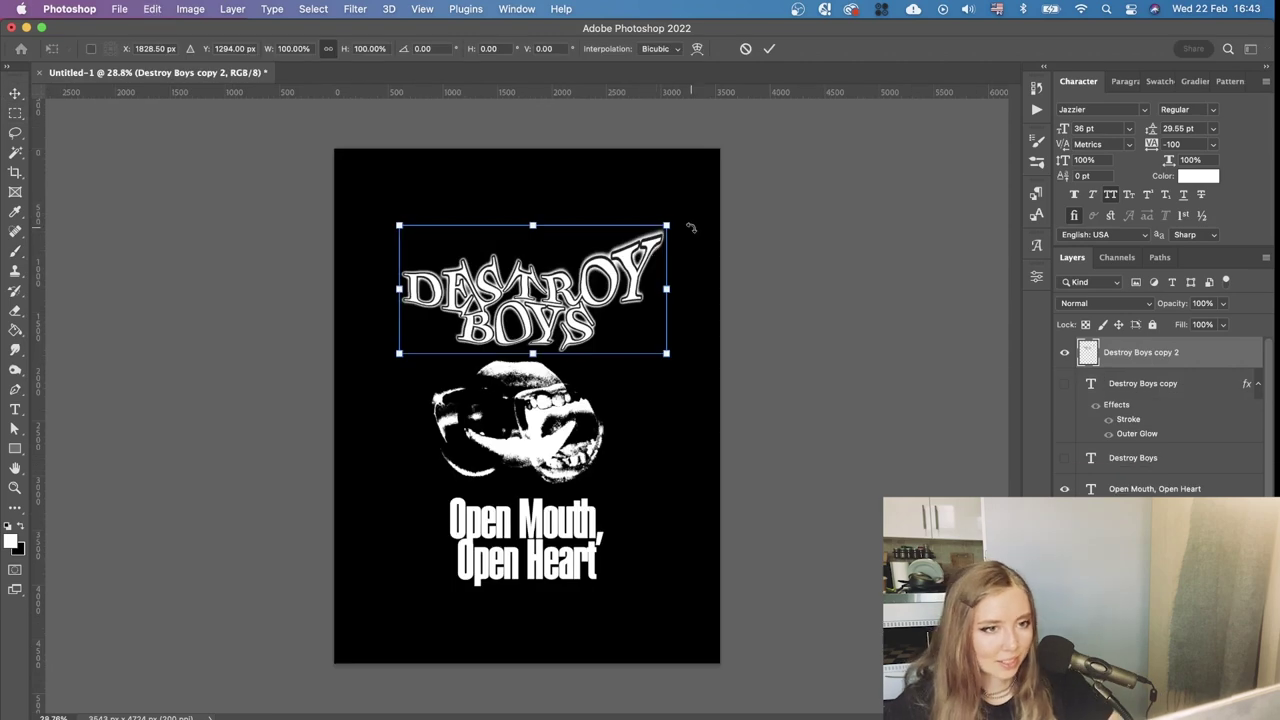
# Rotate the warped Destroy Boys title by -6.42° and move it slightly higher above the mouths
pyautogui.moveTo(691, 229); pyautogui.dragTo(696, 192)
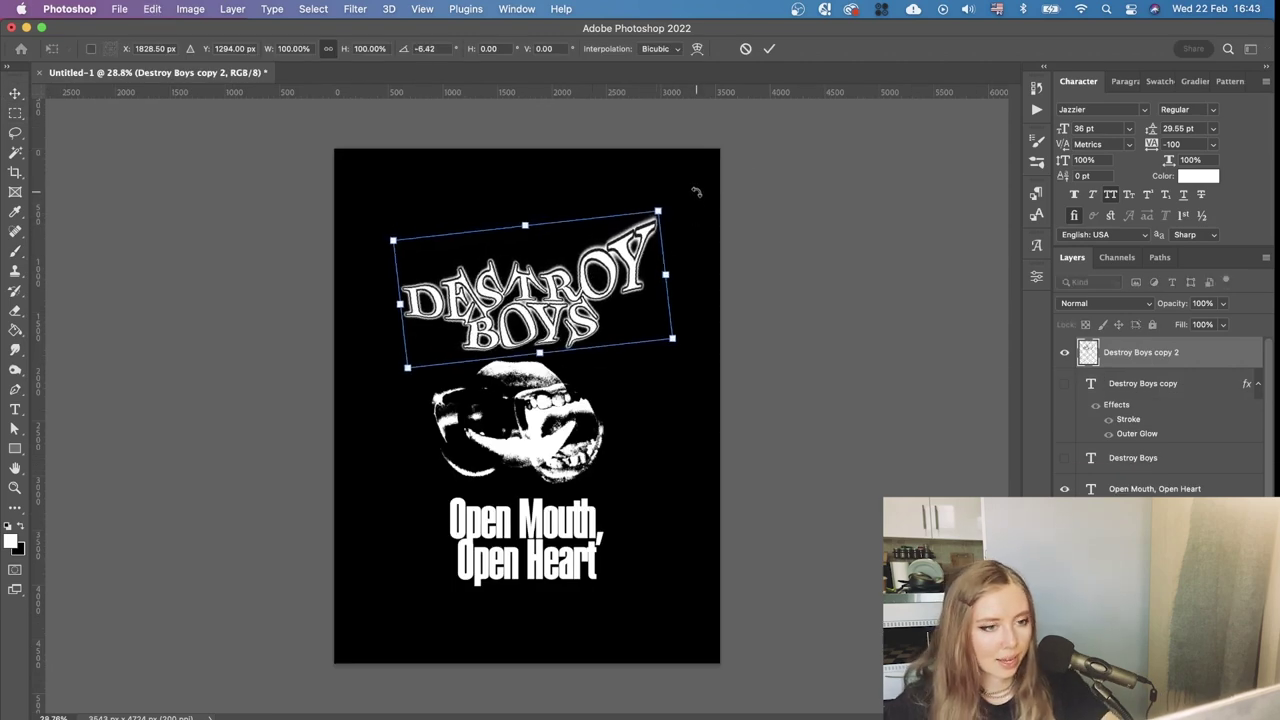
pyautogui.press('Return')
pyautogui.moveTo(566, 292); pyautogui.dragTo(572, 265)
pyautogui.press('super+minus')
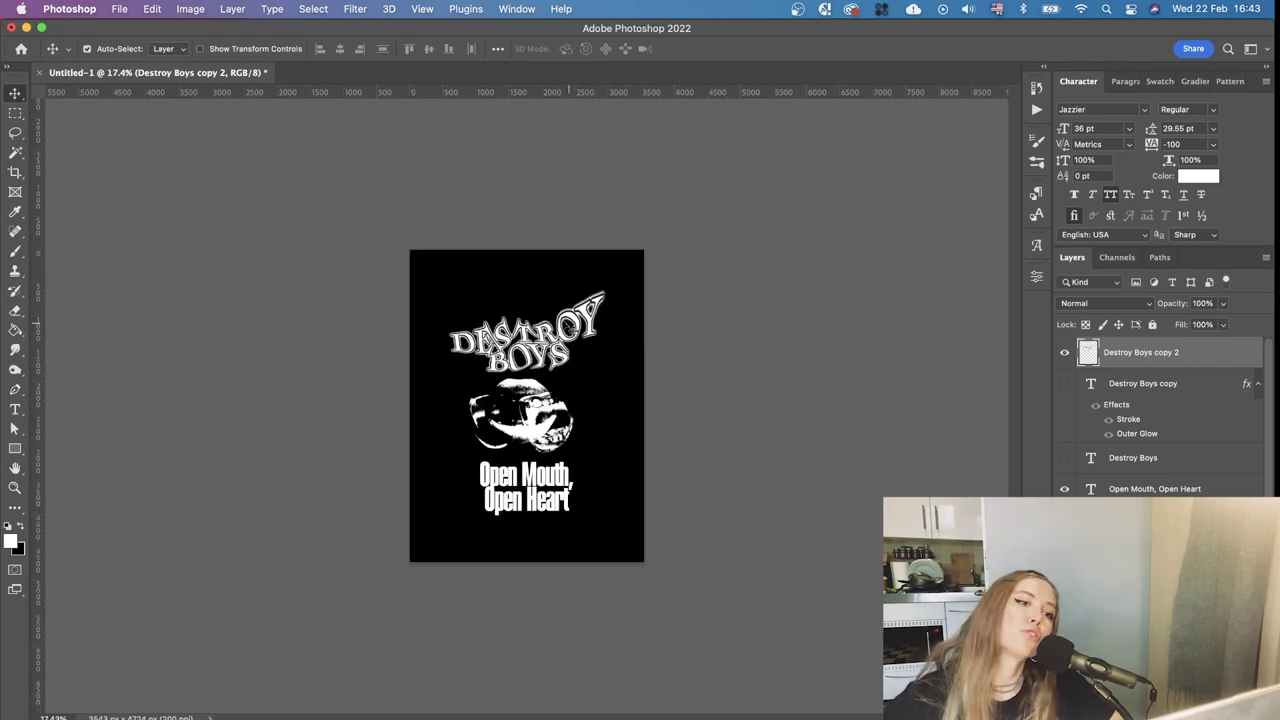
# Group the overlapping mouth groups together and name the new group mouthes
pyautogui.scroll(-3, 547, 318)
pyautogui.scroll(6, 545, 340)
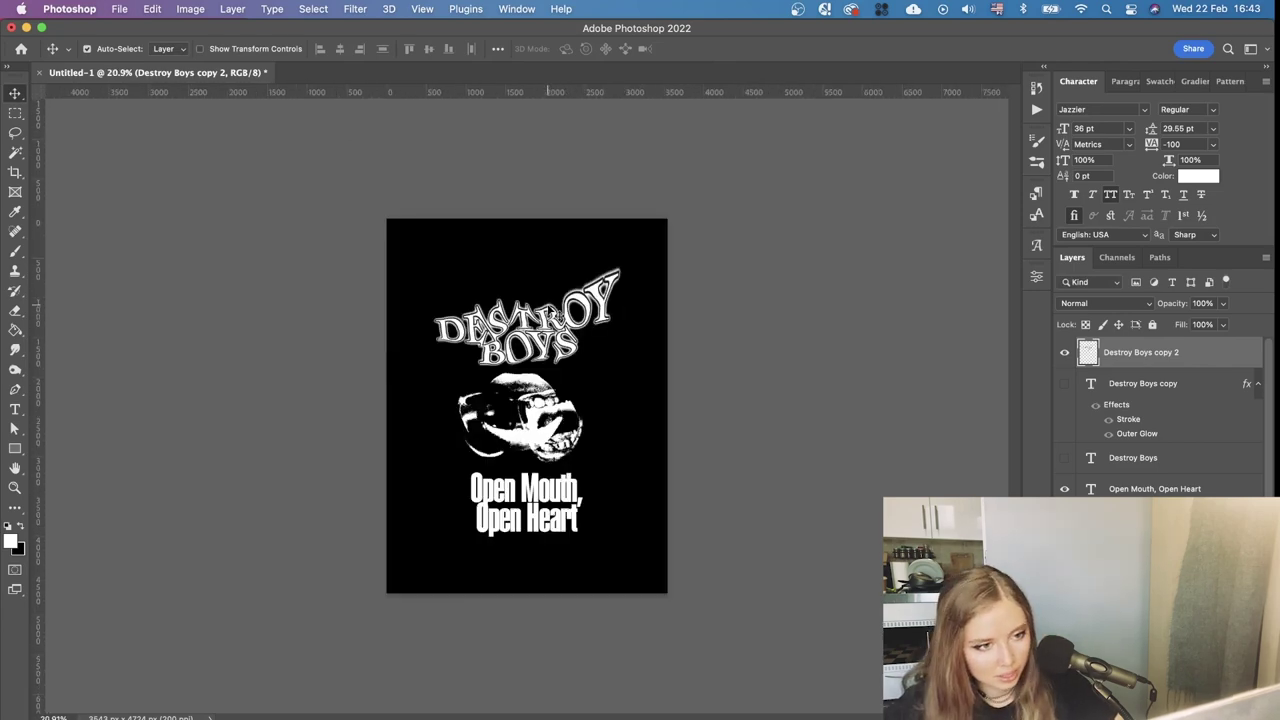
pyautogui.scroll(-3, 541, 343)
pyautogui.click(517, 450)
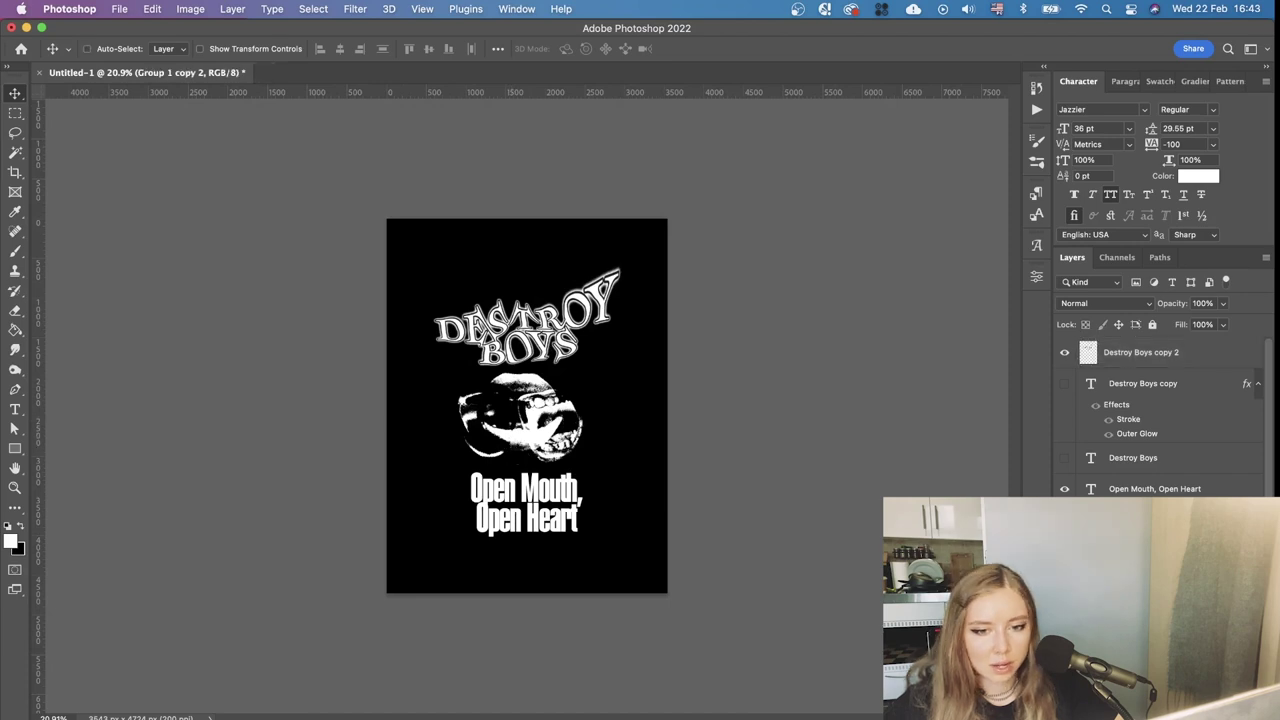
pyautogui.keyDown('shift'); pyautogui.keyDown('super'); pyautogui.click(549, 432); pyautogui.keyUp('super'); pyautogui.keyUp('shift')
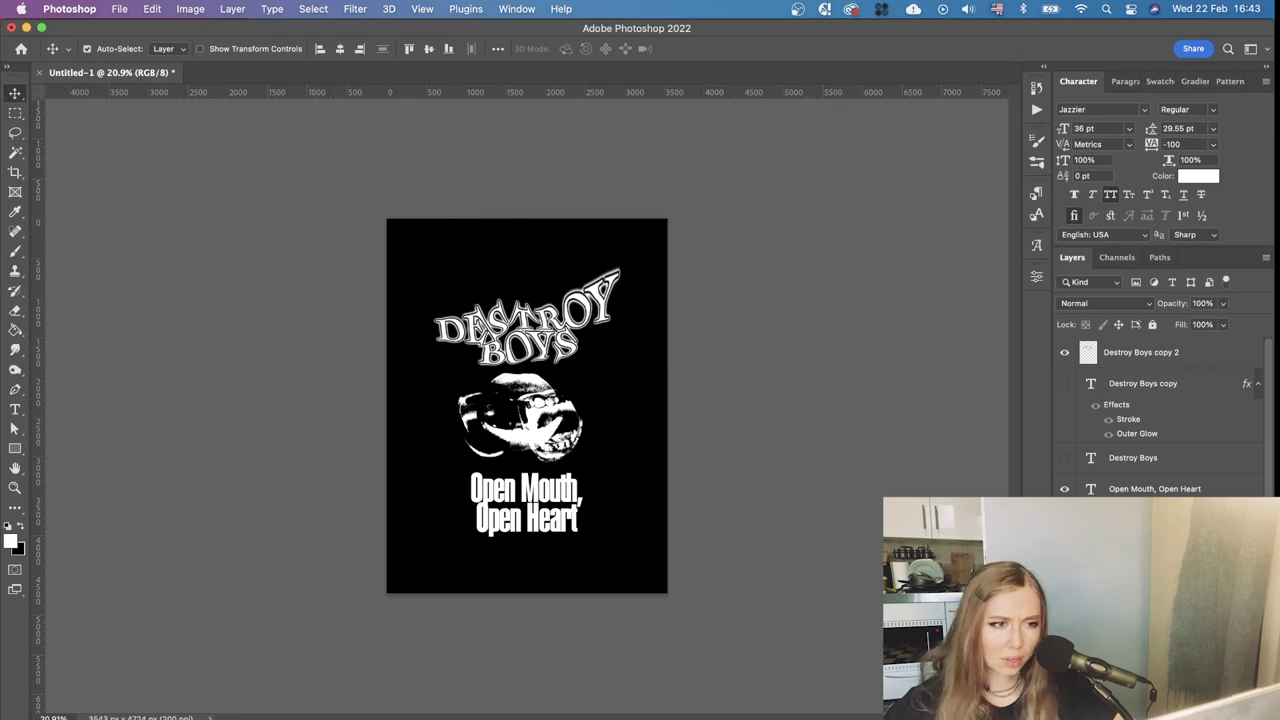
pyautogui.press('super+g')
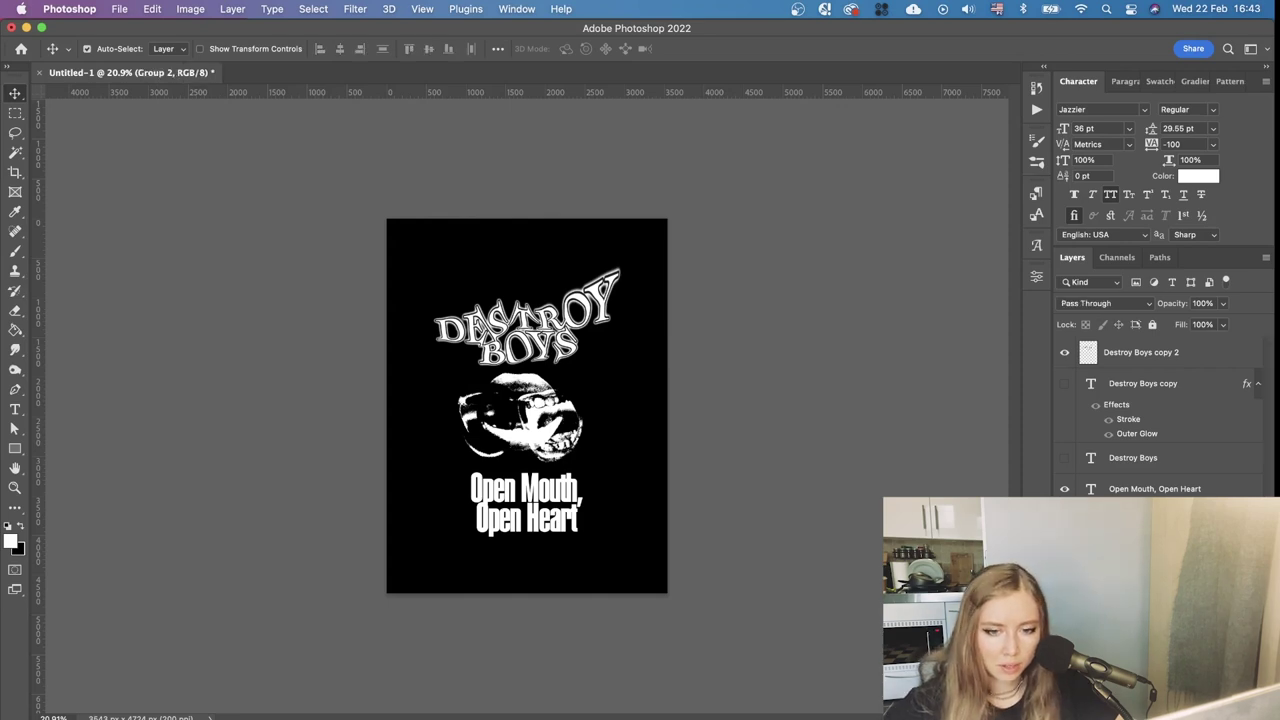
pyautogui.press('super+0')
pyautogui.press('super+comma')
pyautogui.press('super+comma')
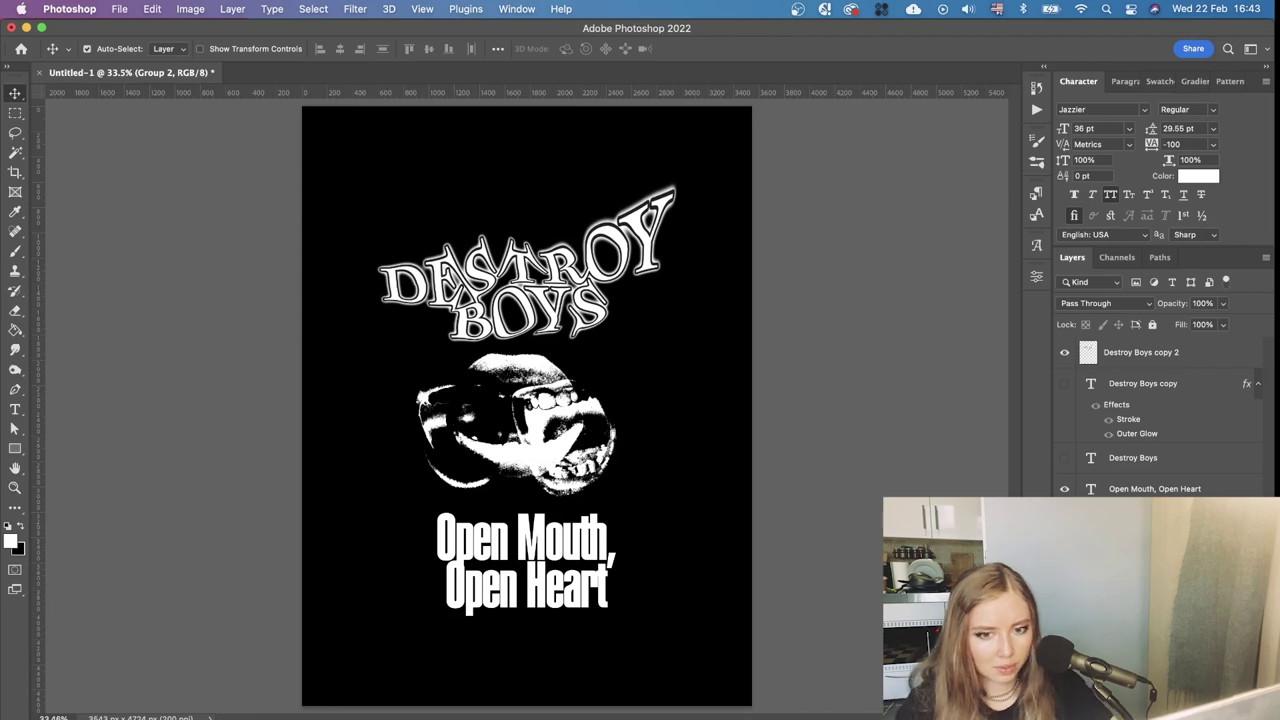
pyautogui.write('mouthes')
pyautogui.press('Return')
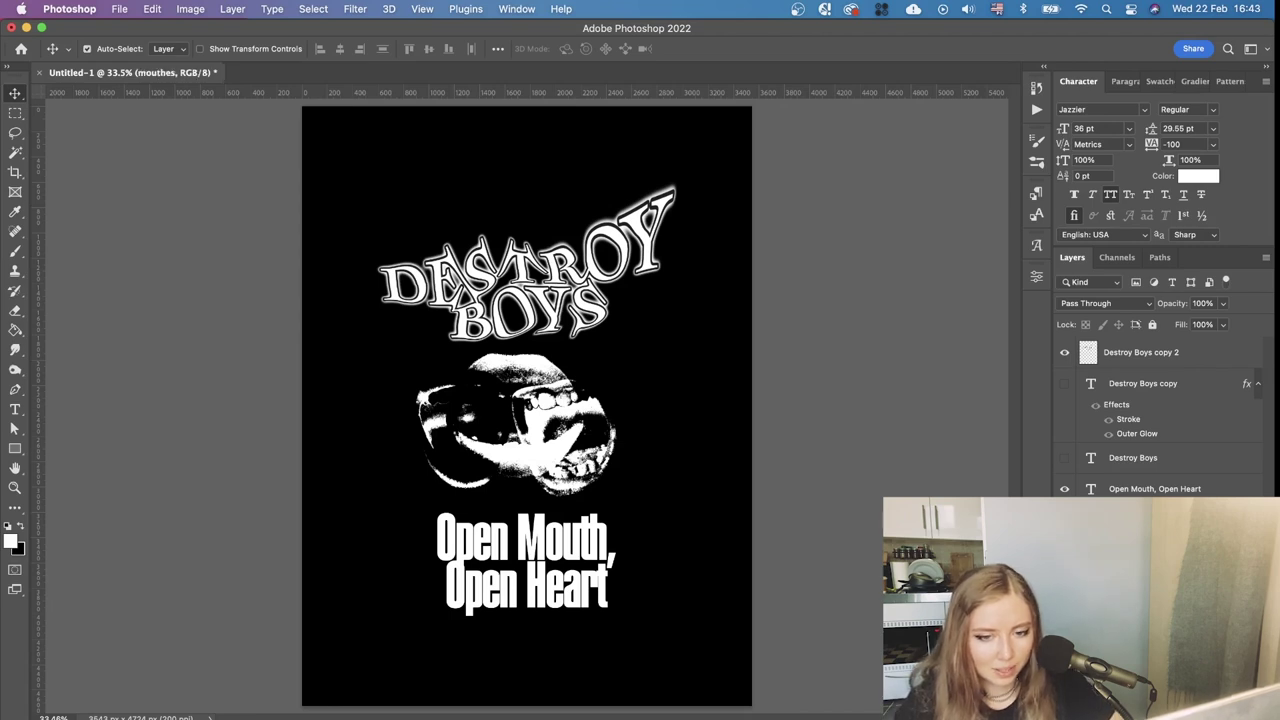
# Set the Move tool's auto-select to Group and move the mouths up behind and above the Destroy Boys title
pyautogui.click(165, 48)
pyautogui.click(165, 32)
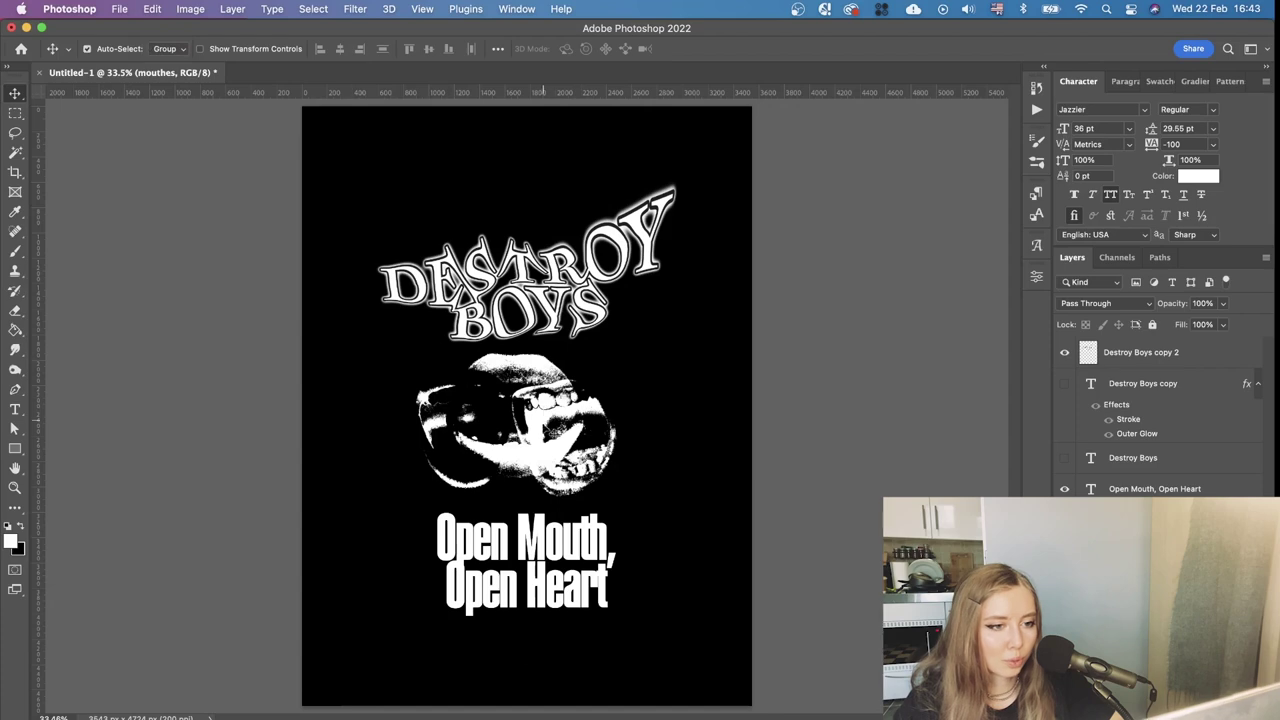
pyautogui.moveTo(540, 421); pyautogui.dragTo(546, 212)
pyautogui.press('super+minus')
pyautogui.press('super+minus')
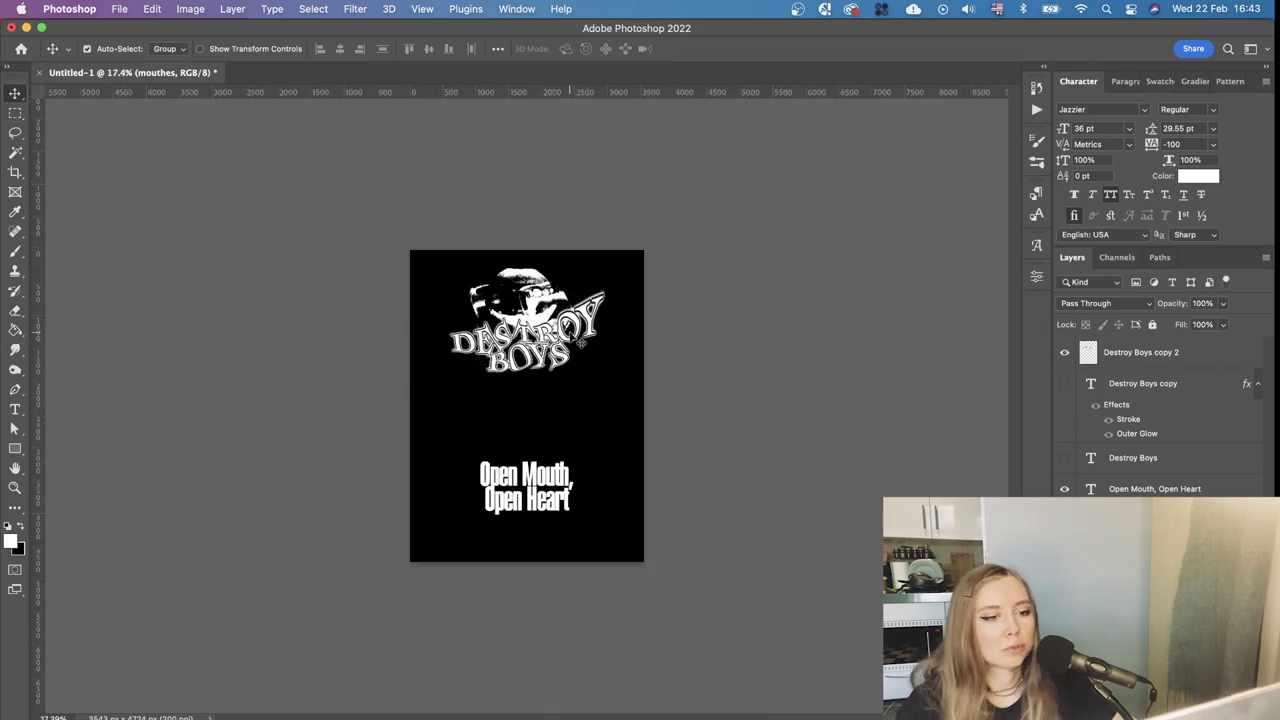
# Move the mouths and the Destroy Boys title down the poster, with BOYS overlapping the first line of Open Mouth, Open Heart
pyautogui.scroll(4, 580, 342)
pyautogui.moveTo(545, 378); pyautogui.dragTo(530, 546)
pyautogui.scroll(-3, 515, 541)
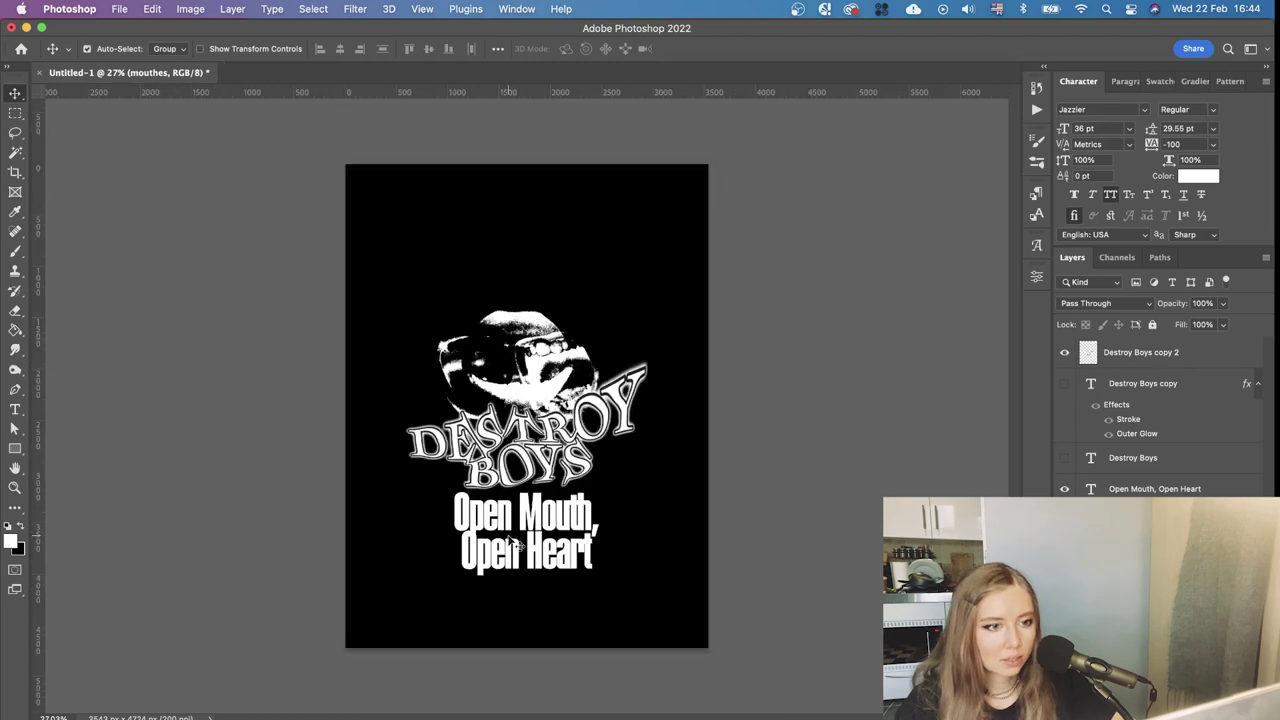
pyautogui.moveTo(528, 452); pyautogui.dragTo(528, 478)
pyautogui.moveTo(528, 388); pyautogui.dragTo(528, 400)
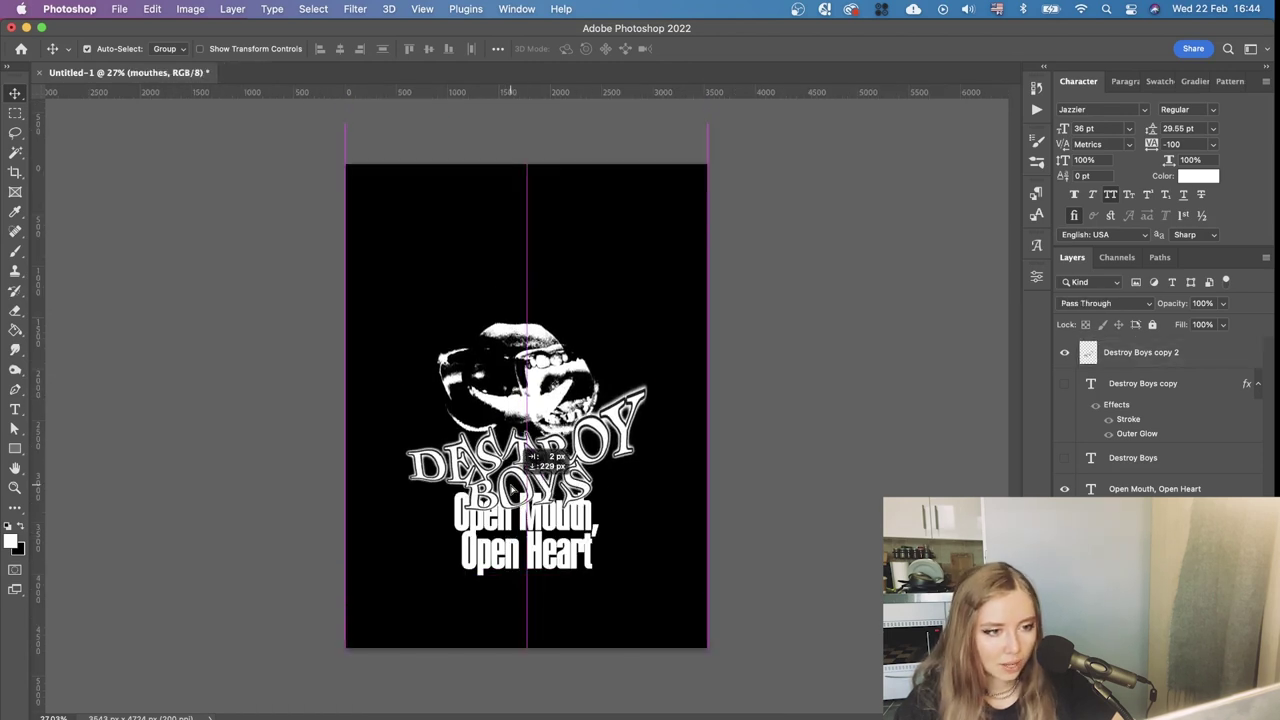
pyautogui.moveTo(532, 460); pyautogui.dragTo(532, 462)
# Adjust the vertical position of the Open Mouth, Open Heart text so its first line tucks behind BOYS
pyautogui.click(559, 553)
pyautogui.moveTo(560, 555); pyautogui.dragTo(561, 535)
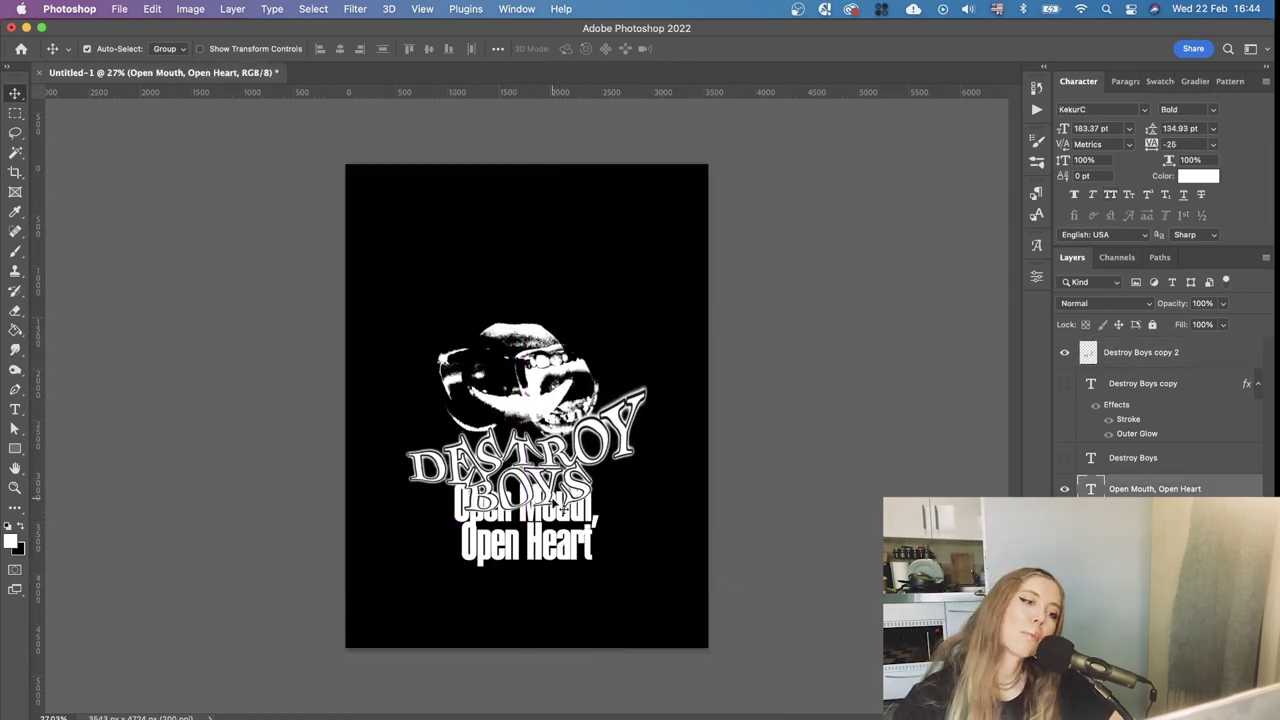
pyautogui.scroll(-3, 556, 506)
pyautogui.scroll(3, 556, 506)
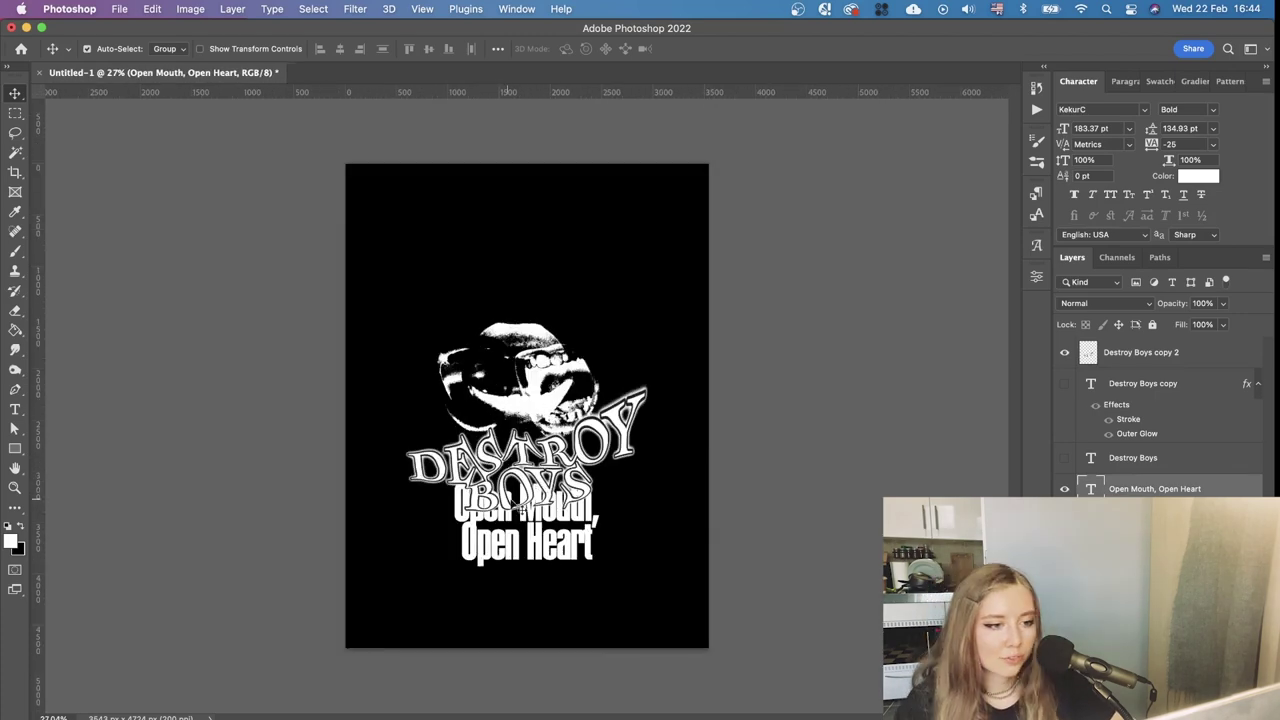
pyautogui.scroll(3, 534, 502)
pyautogui.moveTo(527, 534); pyautogui.dragTo(527, 548)
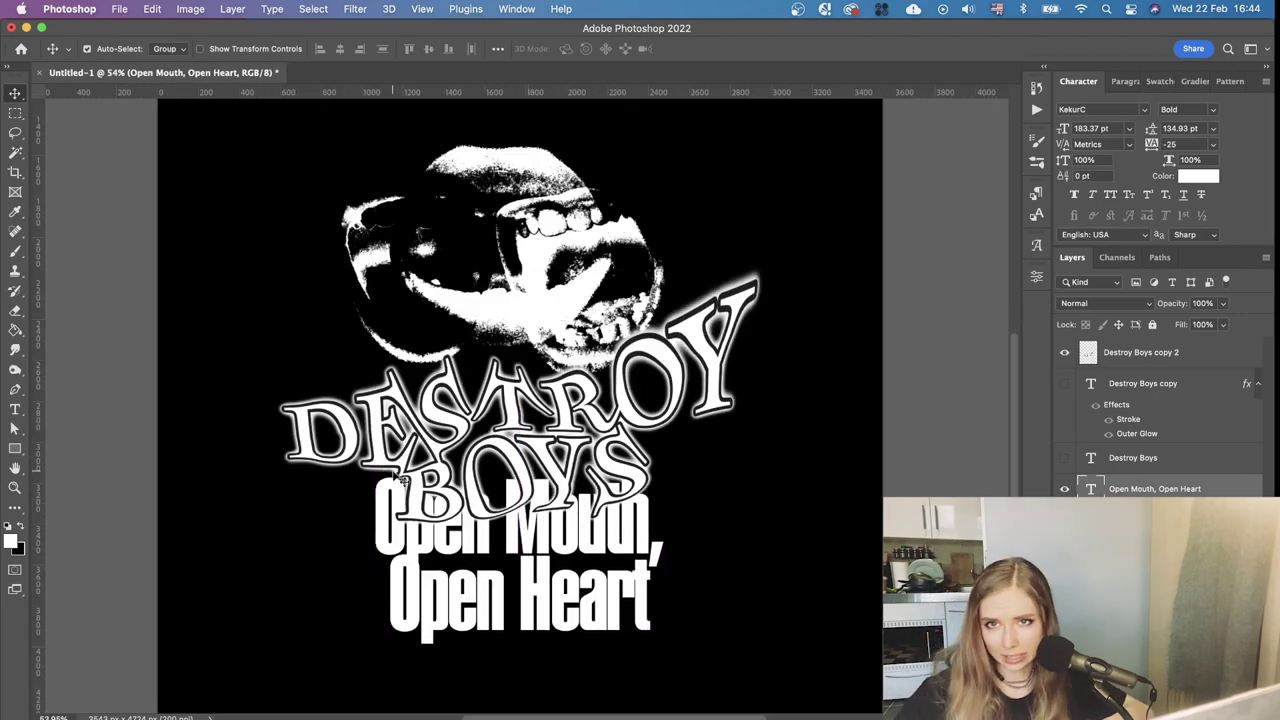
pyautogui.scroll(-3, 594, 334)
pyautogui.scroll(2, 594, 334)
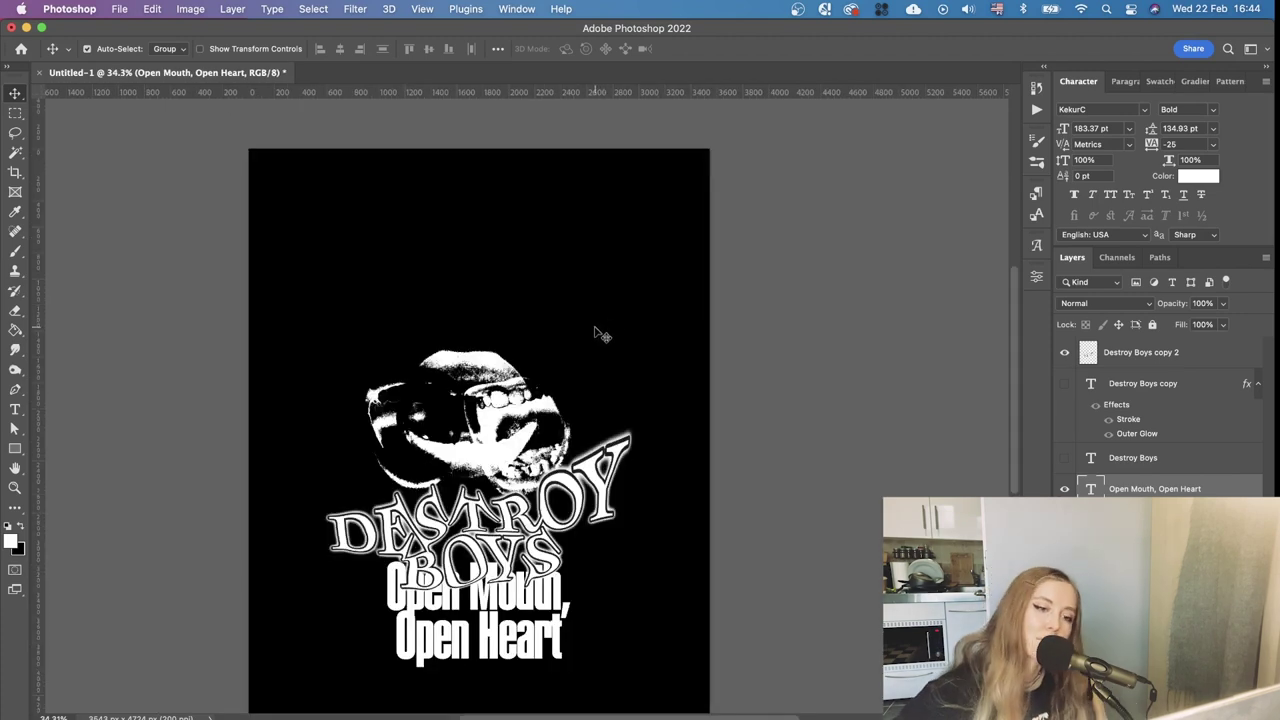
pyautogui.scroll(-2, 594, 334)
pyautogui.press('super+z')
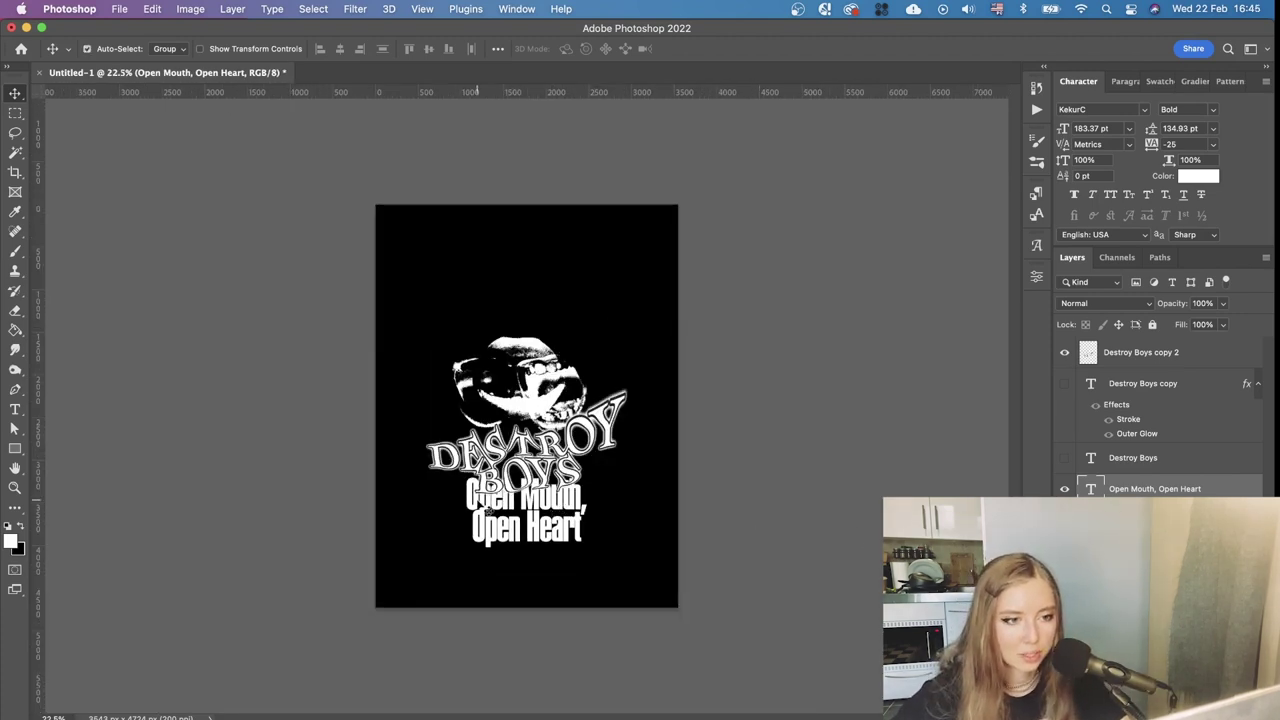
# Scale the Open Mouth, Open Heart text down to 167.73 pt and place it centred just beneath the title
pyautogui.scroll(1, 530, 490)
pyautogui.scroll(-2, 707, 466)
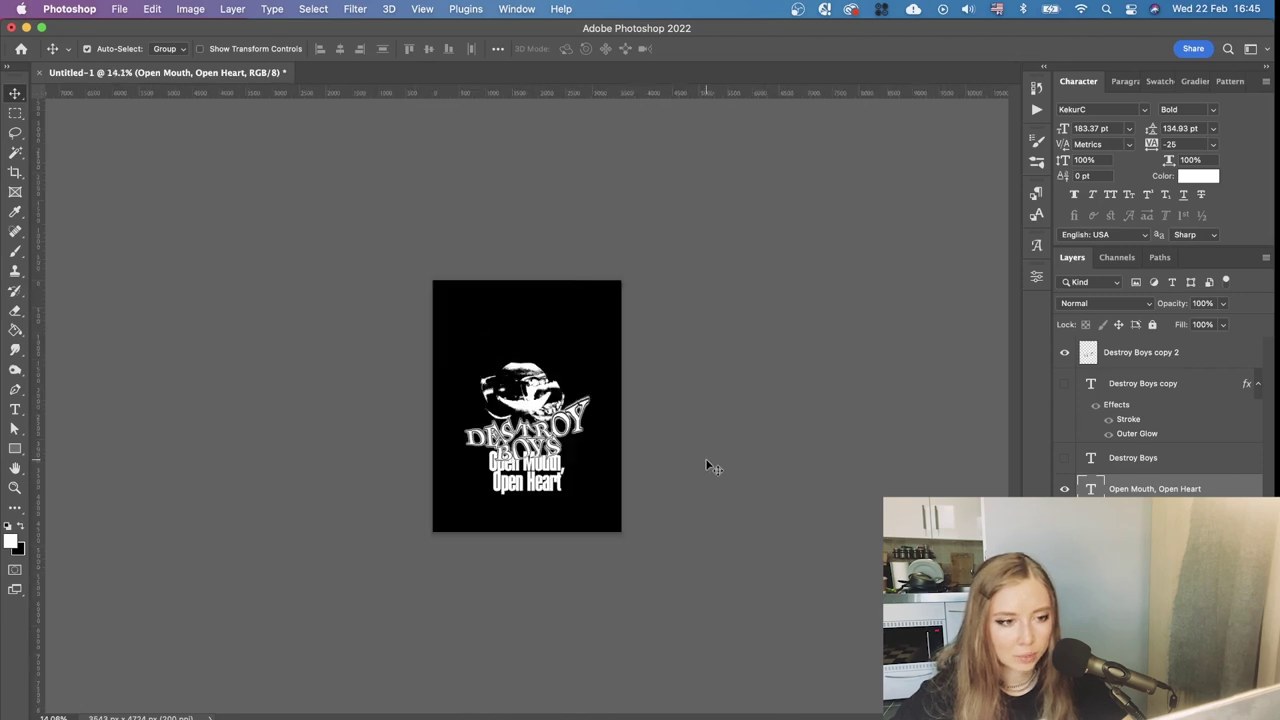
pyautogui.scroll(2, 528, 407)
pyautogui.press('super+t')
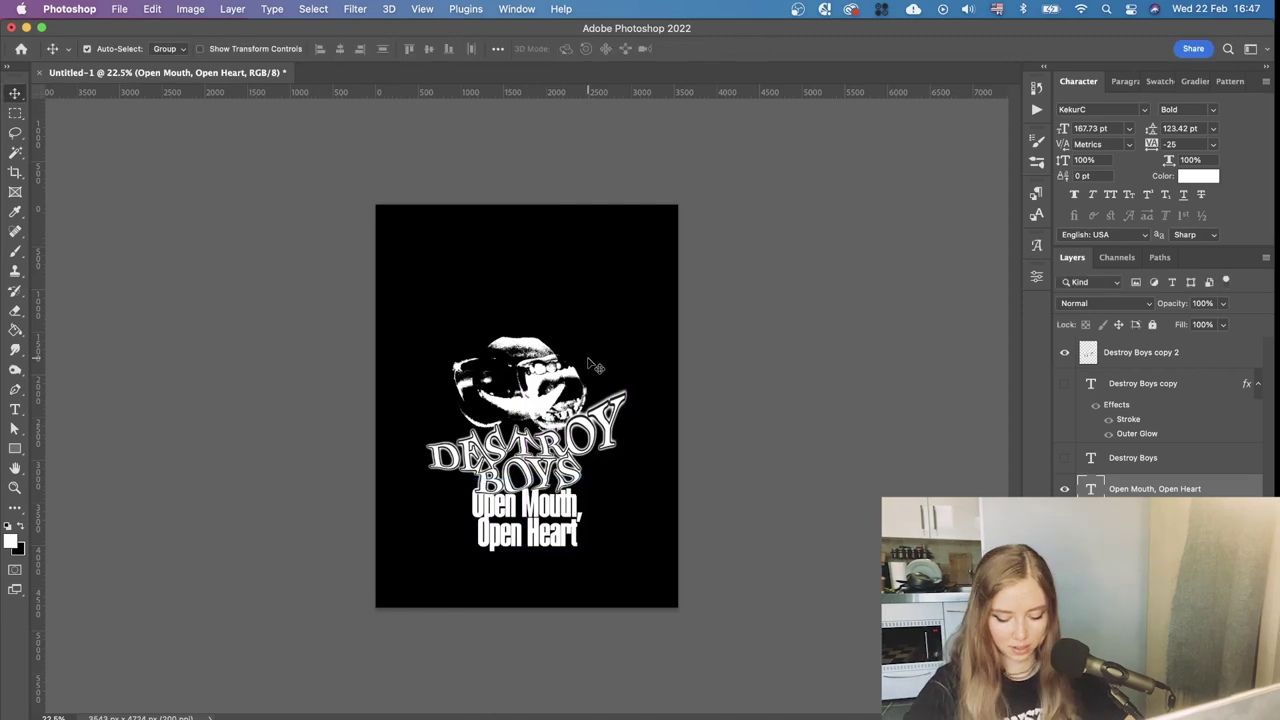
# Add the quote “tired of being told who I am” in white KekurC Bold, scale it to 117.1 pt and centre it above the mouths
pyautogui.press('t')
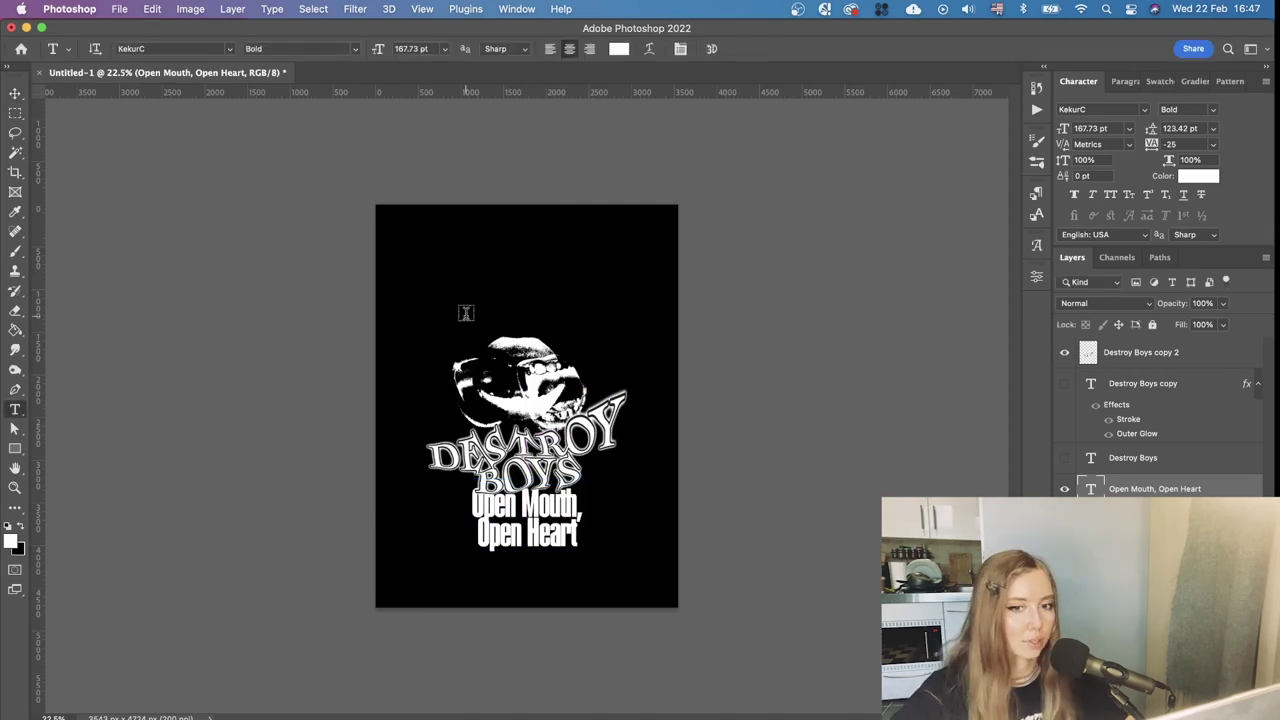
pyautogui.scroll(2, 457, 258)
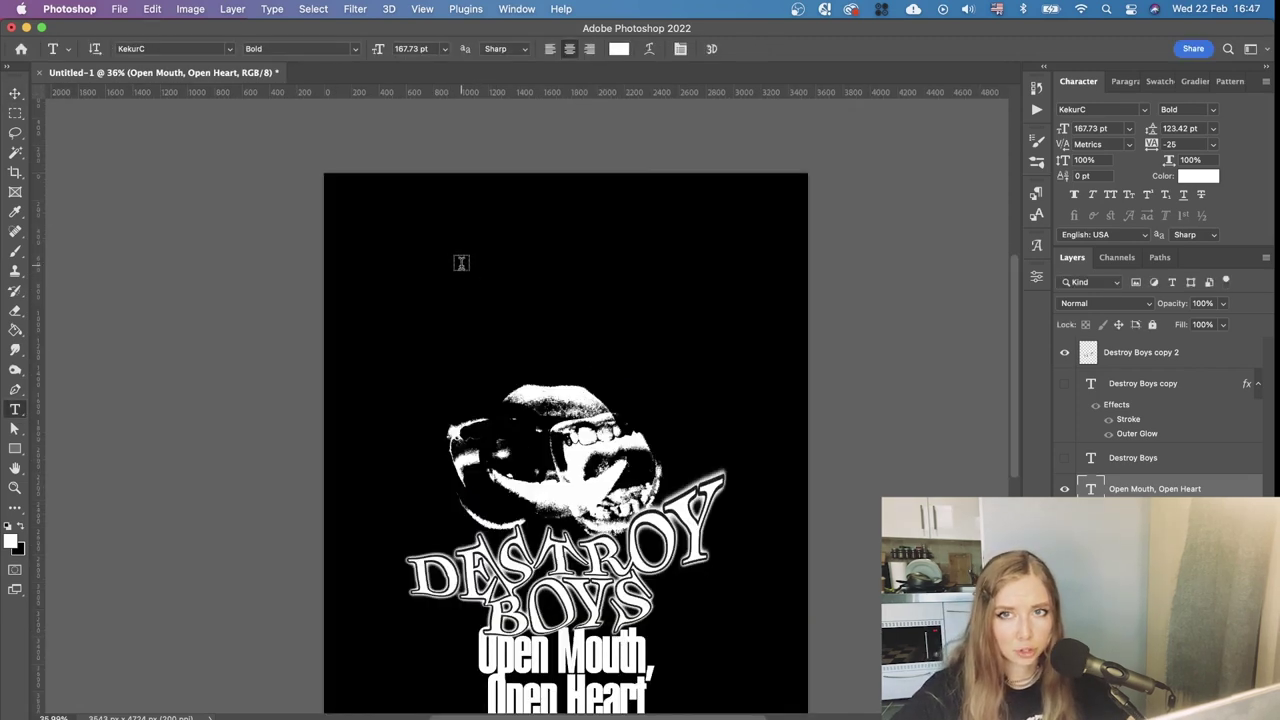
pyautogui.click(444, 277)
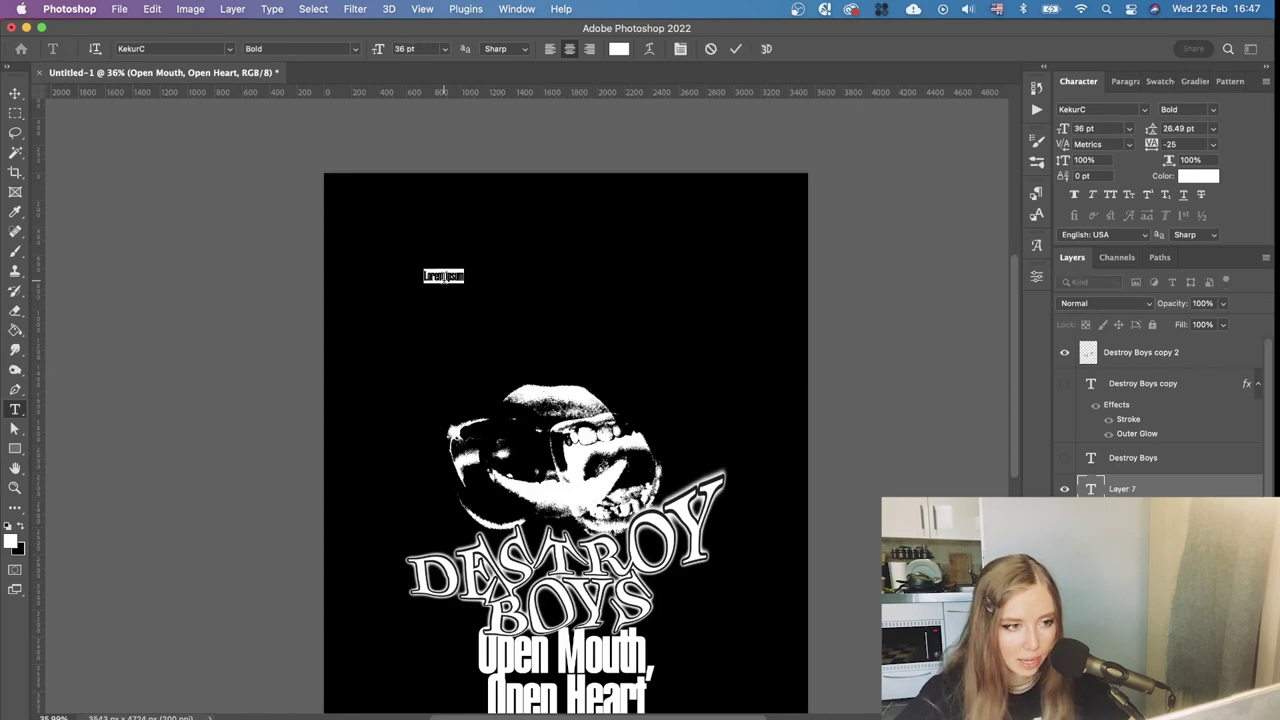
pyautogui.press('BackSpace')
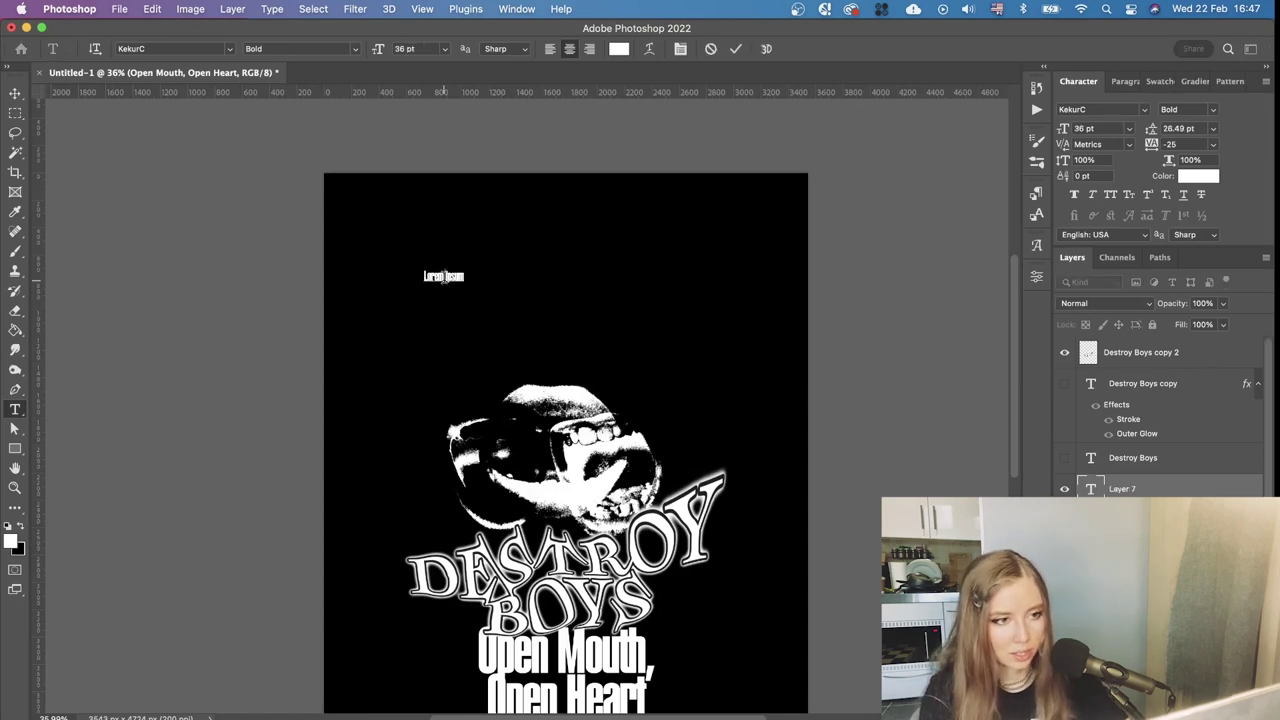
pyautogui.write('tired o')
pyautogui.write(' of b')
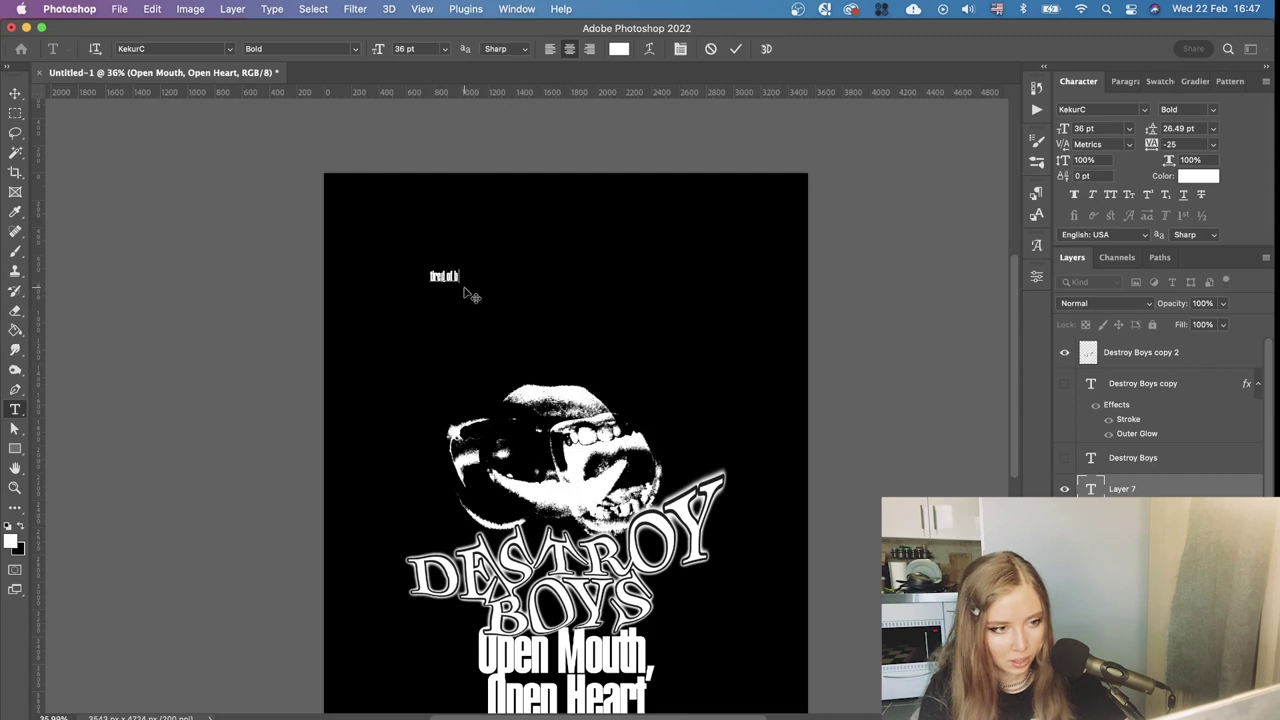
pyautogui.write('eing told who I am”')
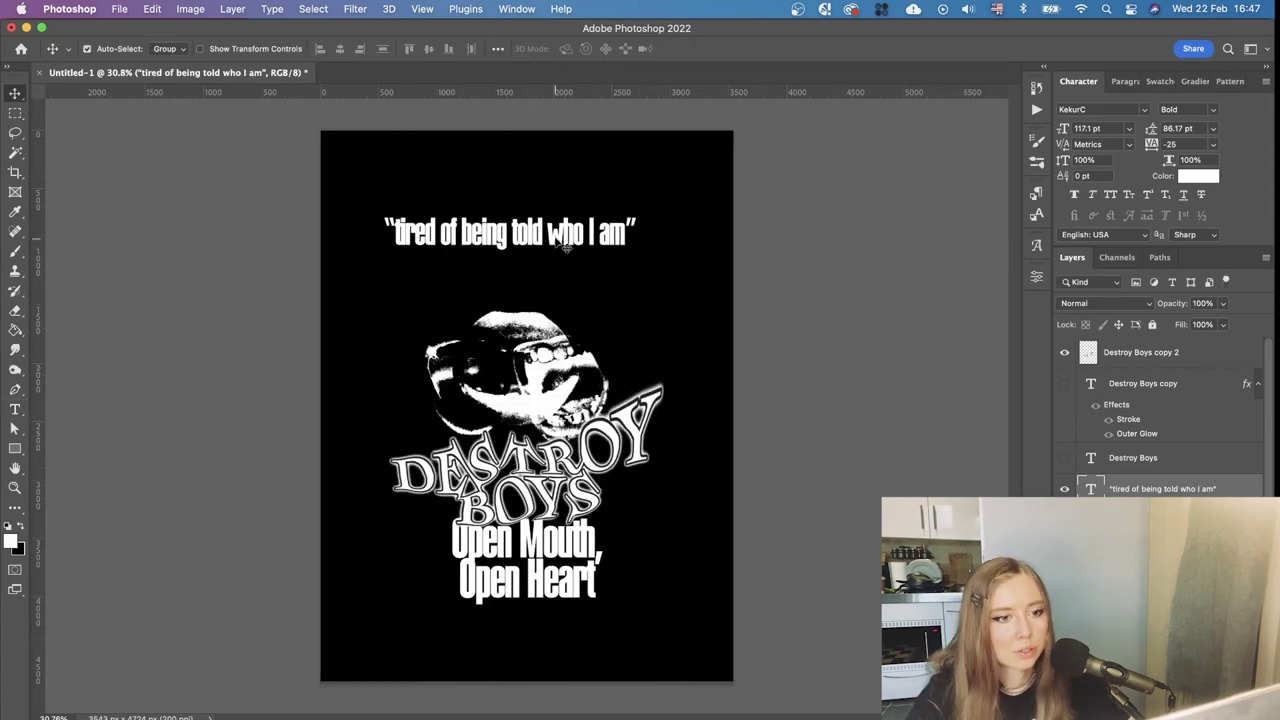
pyautogui.moveTo(561, 241); pyautogui.dragTo(577, 262)
pyautogui.scroll(-2, 12, 430)
# Break the quote into two left-aligned lines after “being” and indent the second line with a space
pyautogui.click(14, 410)
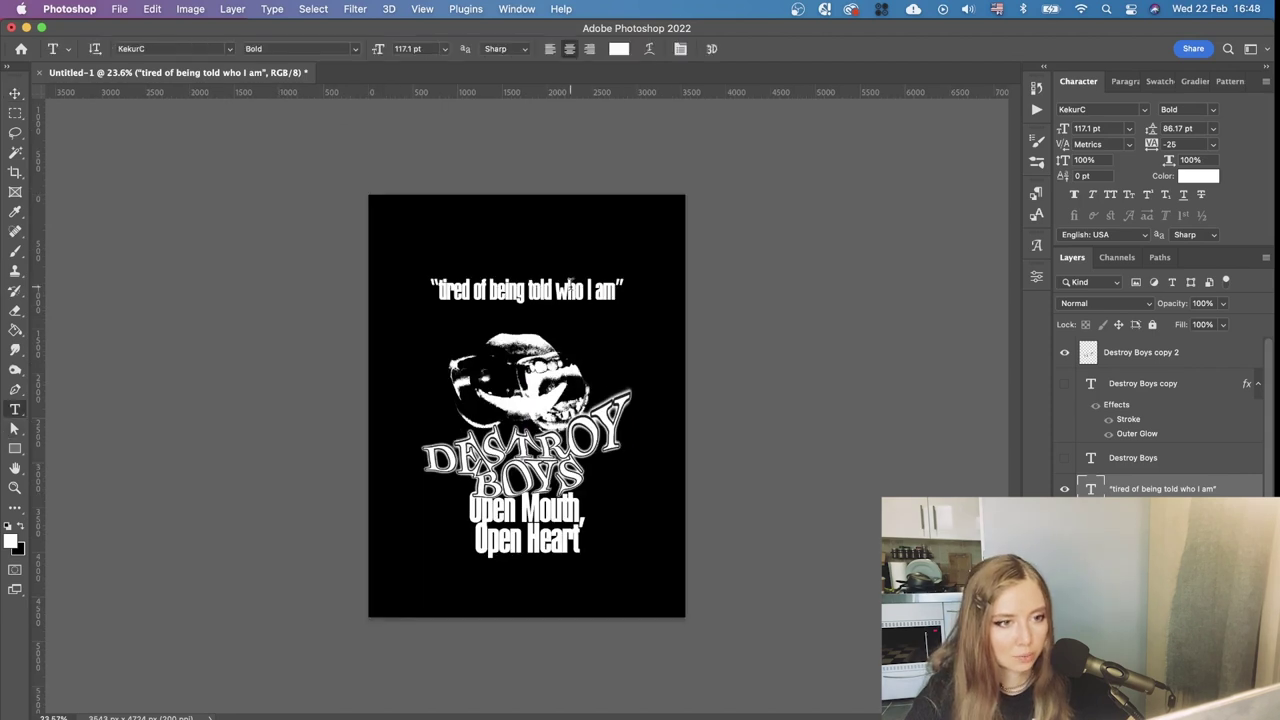
pyautogui.click(528, 290)
pyautogui.press('Return')
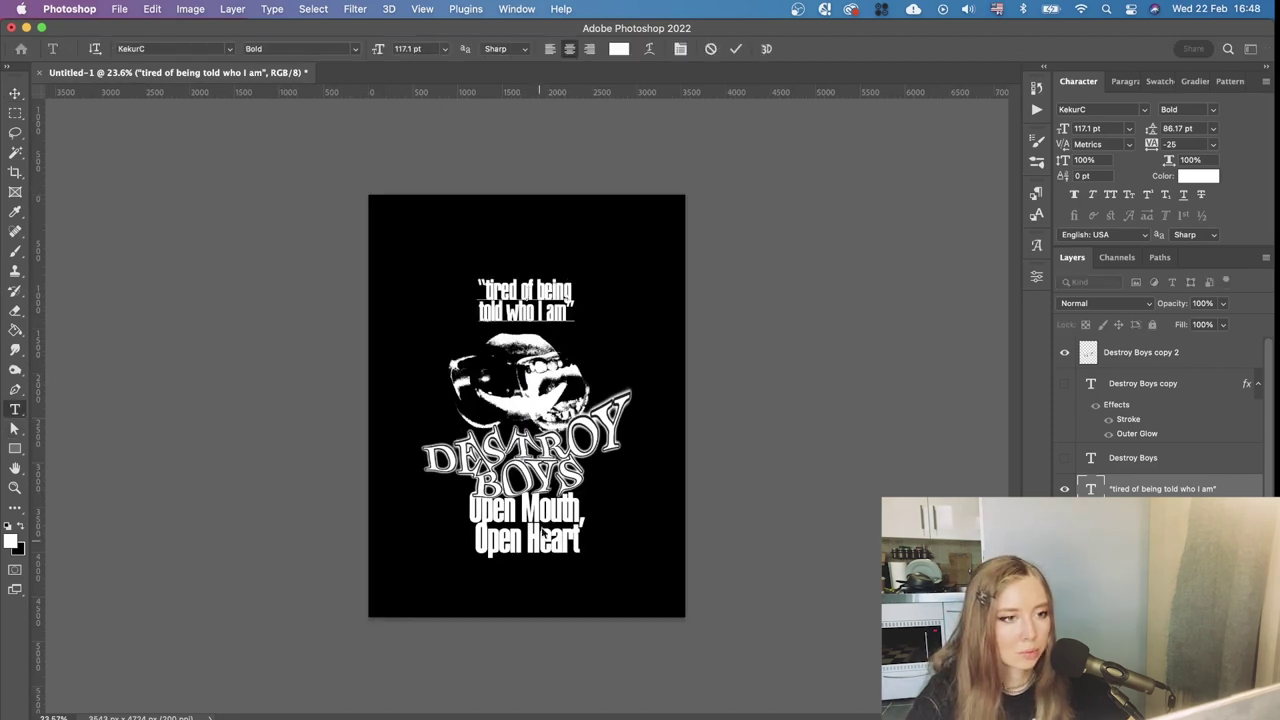
pyautogui.press('super+a')
pyautogui.click(550, 49)
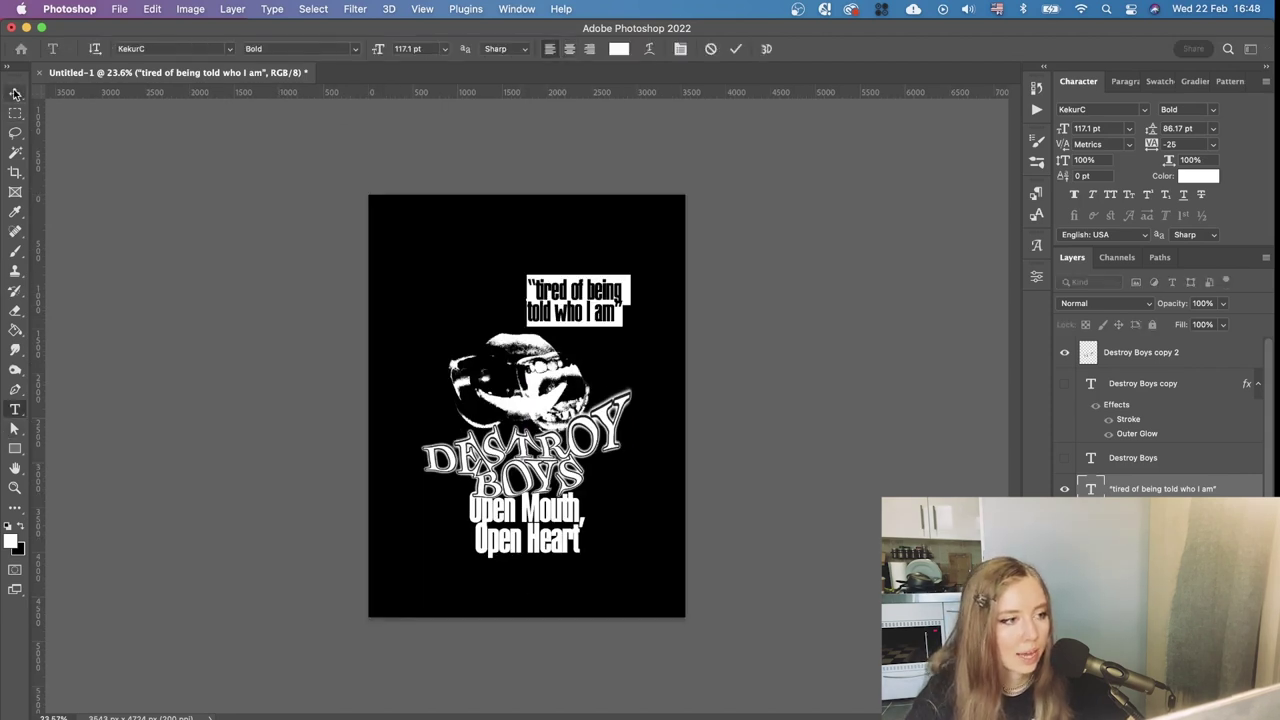
pyautogui.click(14, 94)
pyautogui.press('t')
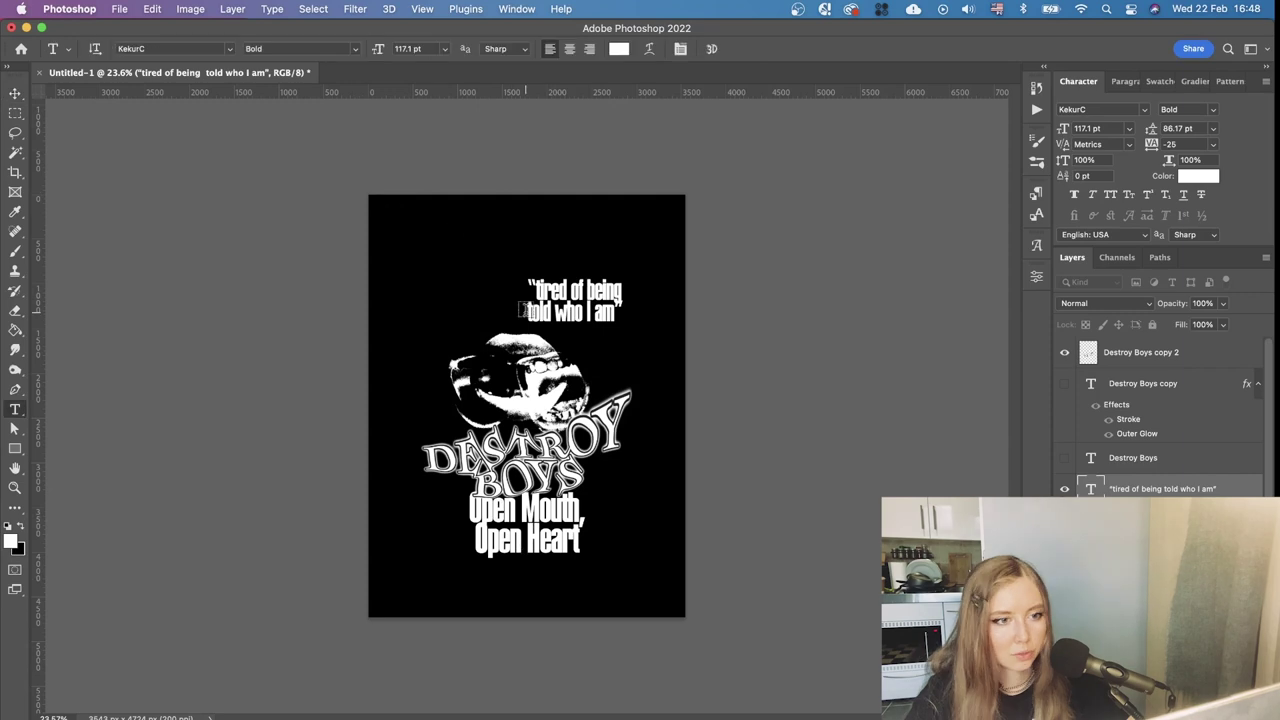
pyautogui.click(528, 311)
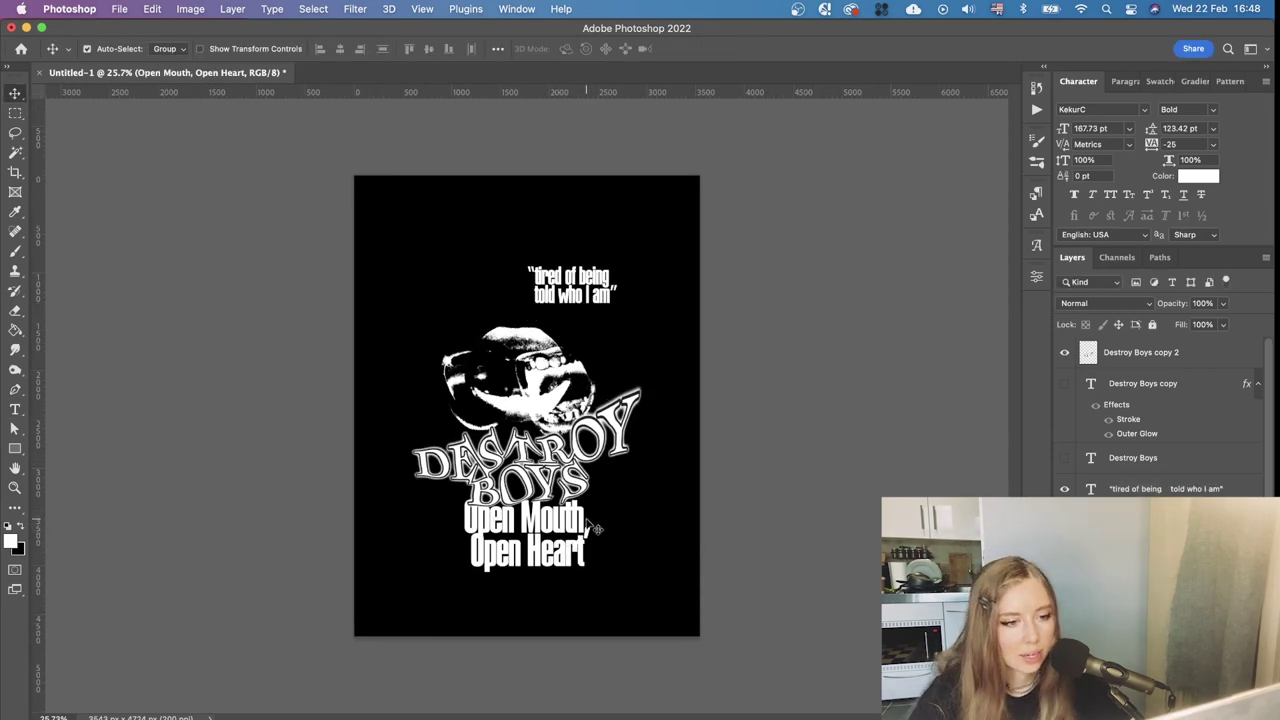
# Enlarge the Destroy Boys title slightly and move the Open Mouth, Open Heart text a little lower beneath it
pyautogui.click(545, 480)
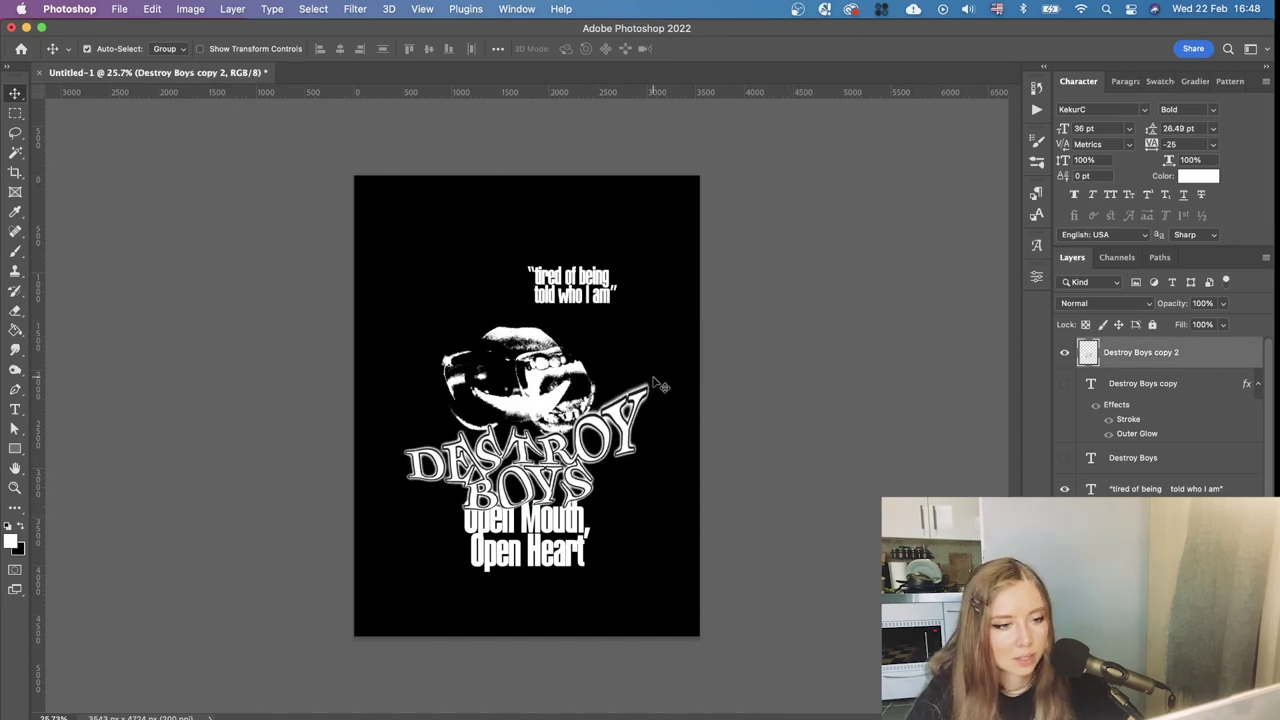
pyautogui.moveTo(549, 520)
pyautogui.mouseDown()
pyautogui.moveTo(550, 548)
pyautogui.moveTo(549, 525)
pyautogui.mouseUp()
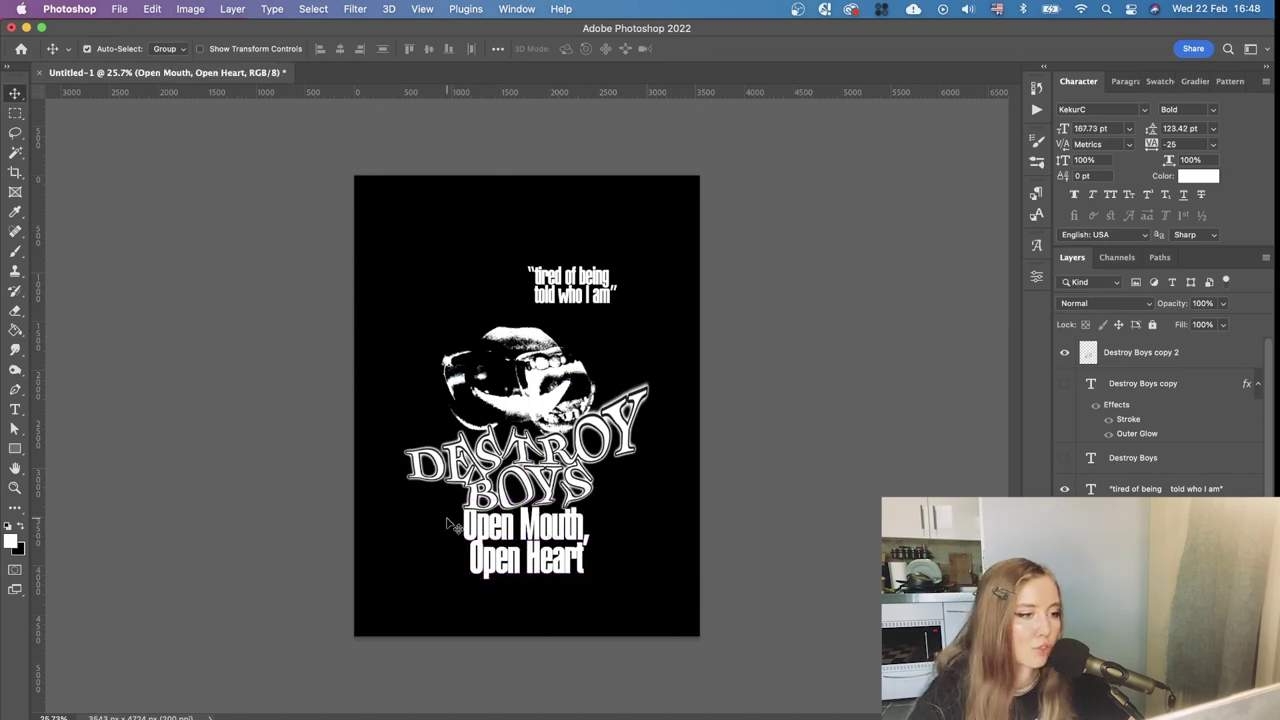
# Insert a leading space before Open Mouth and nudge the Open Mouth, Open Heart text slightly to the left
pyautogui.click(381, 497)
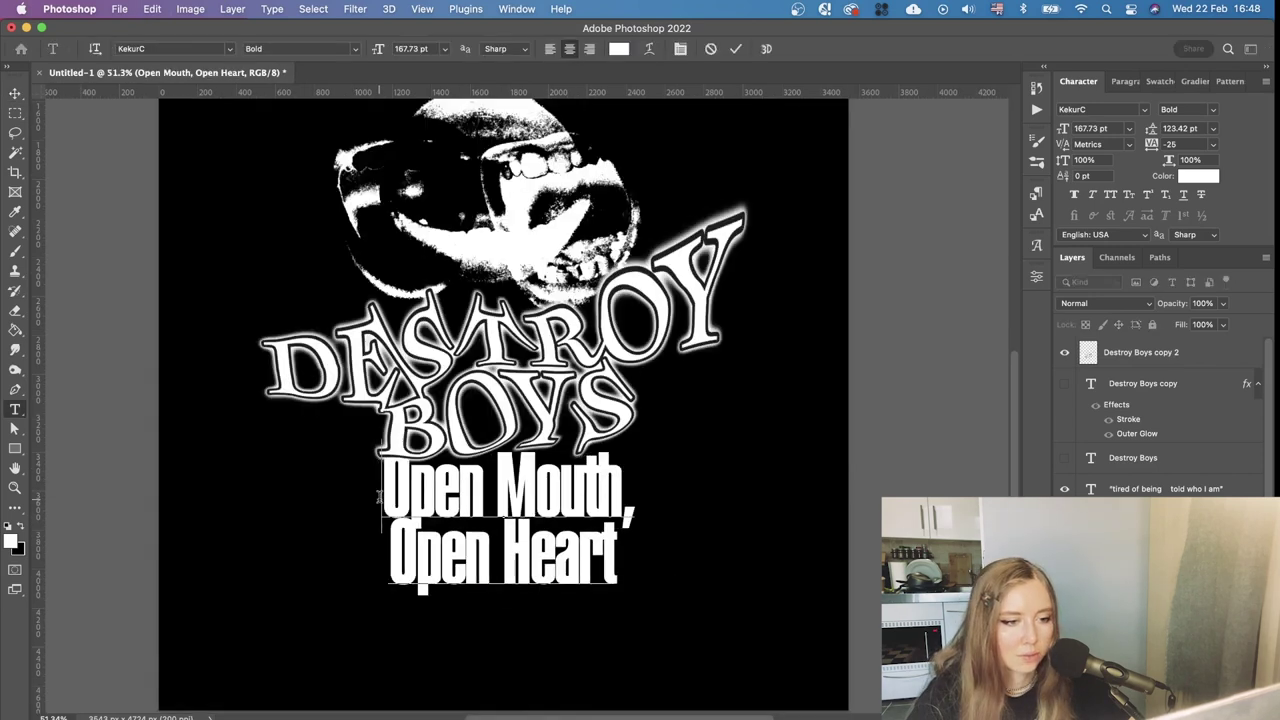
pyautogui.press('super+minus')
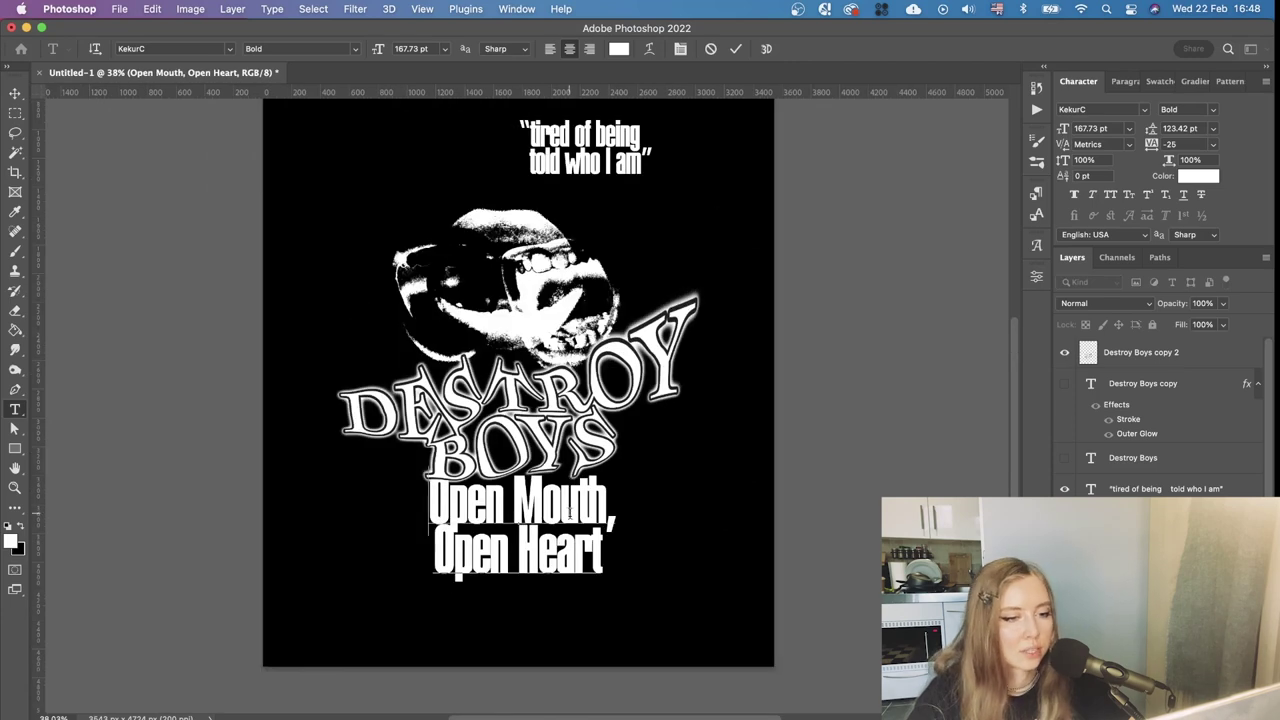
pyautogui.press('super+minus')
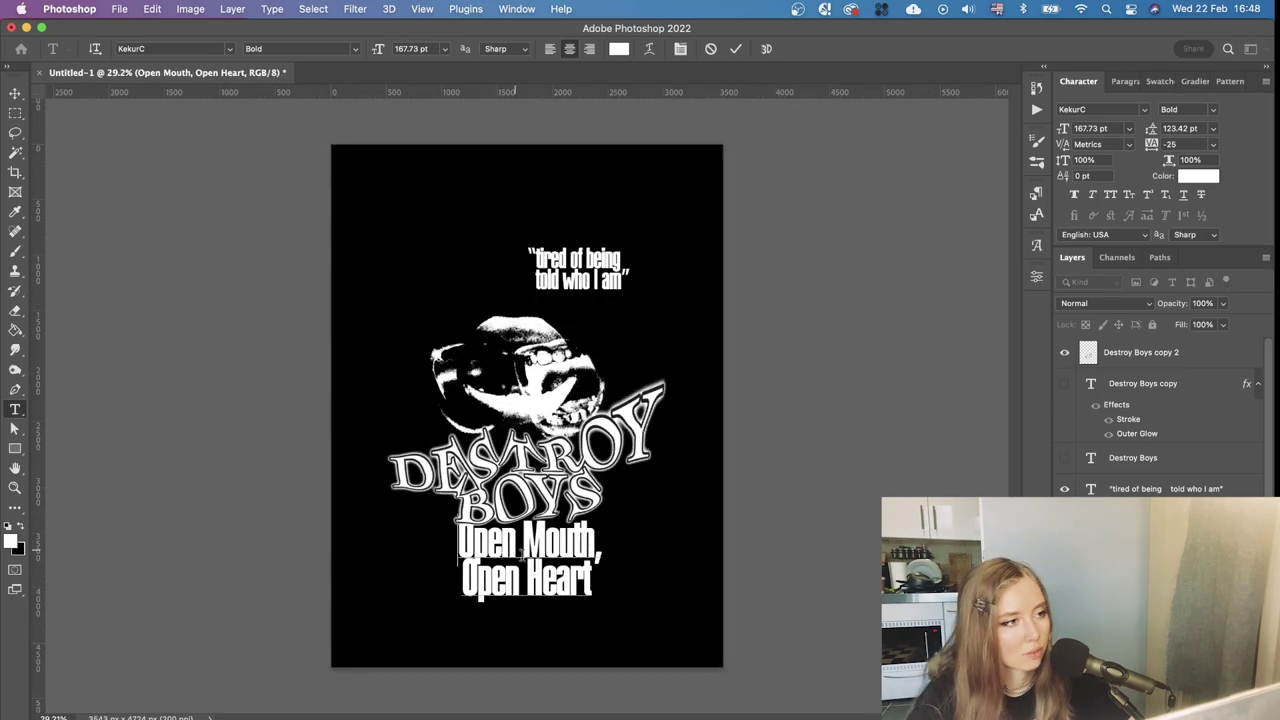
pyautogui.click(15, 93)
pyautogui.moveTo(481, 571); pyautogui.dragTo(478, 568)
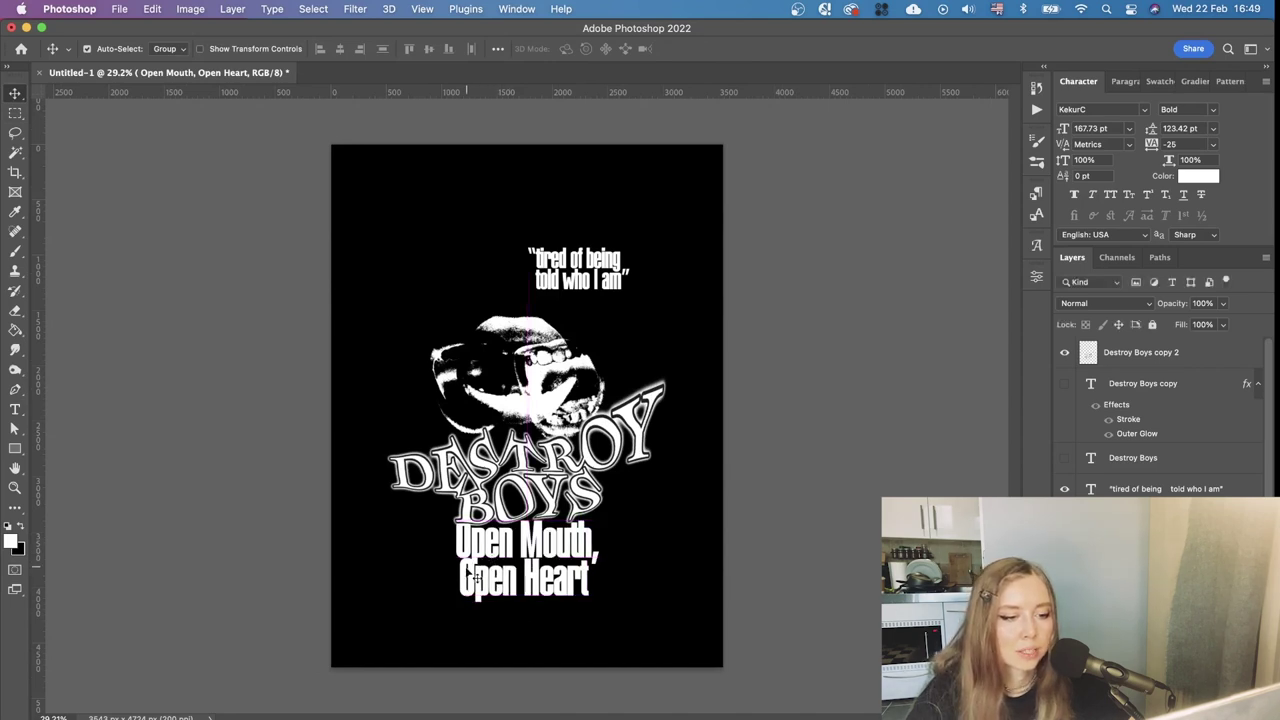
pyautogui.scroll(5, 478, 568)
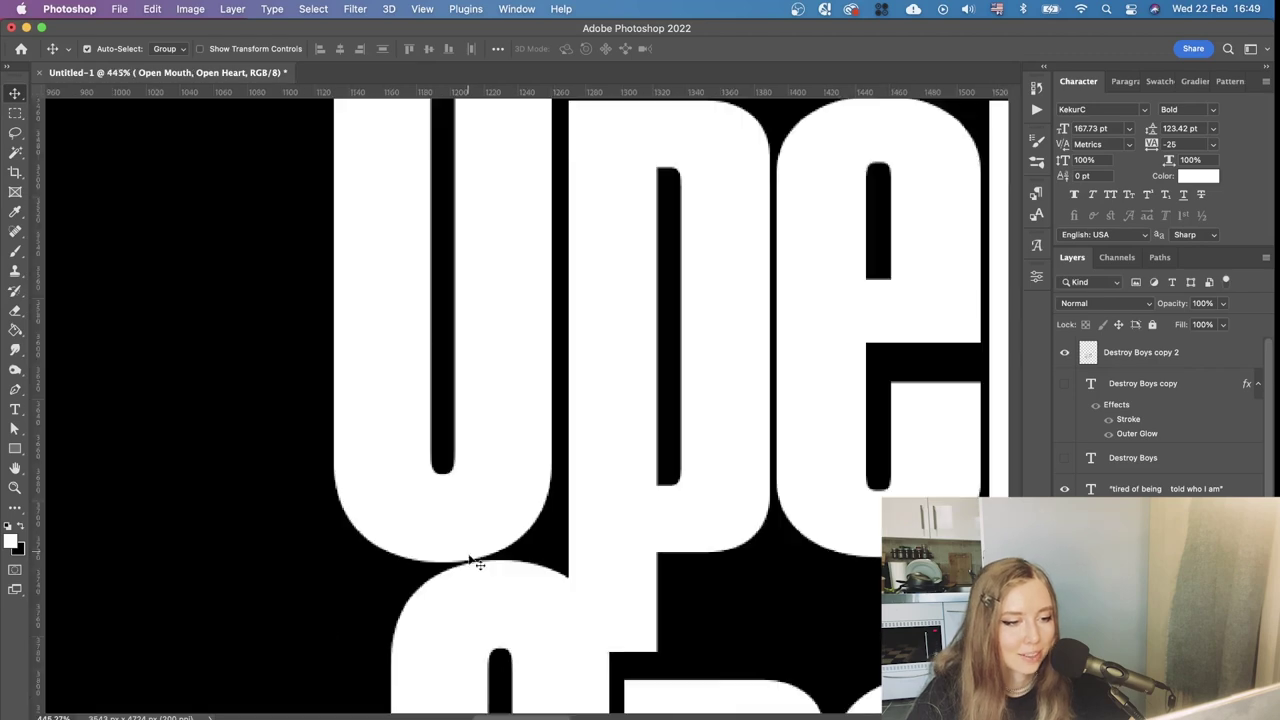
# Set the leading of the Open Mouth, Open Heart text to 130 pt so its two lines sit further apart
pyautogui.scroll(3, 479, 578)
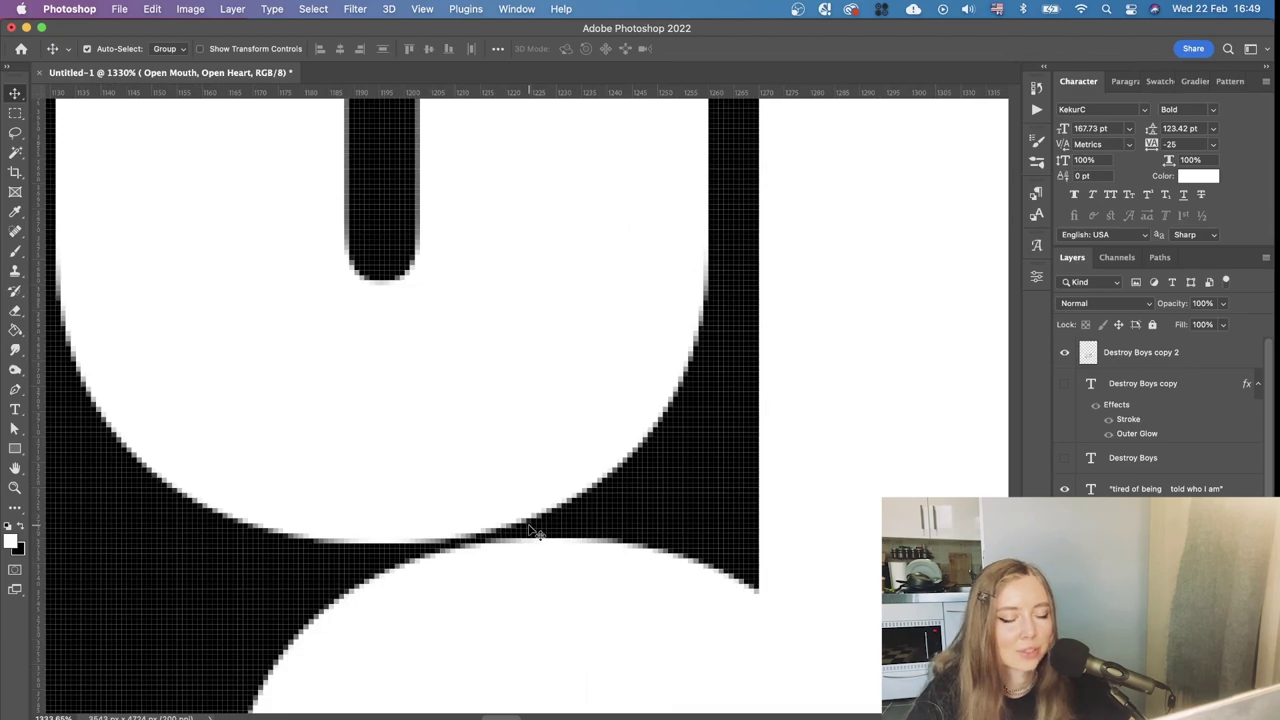
pyautogui.scroll(-7, 535, 531)
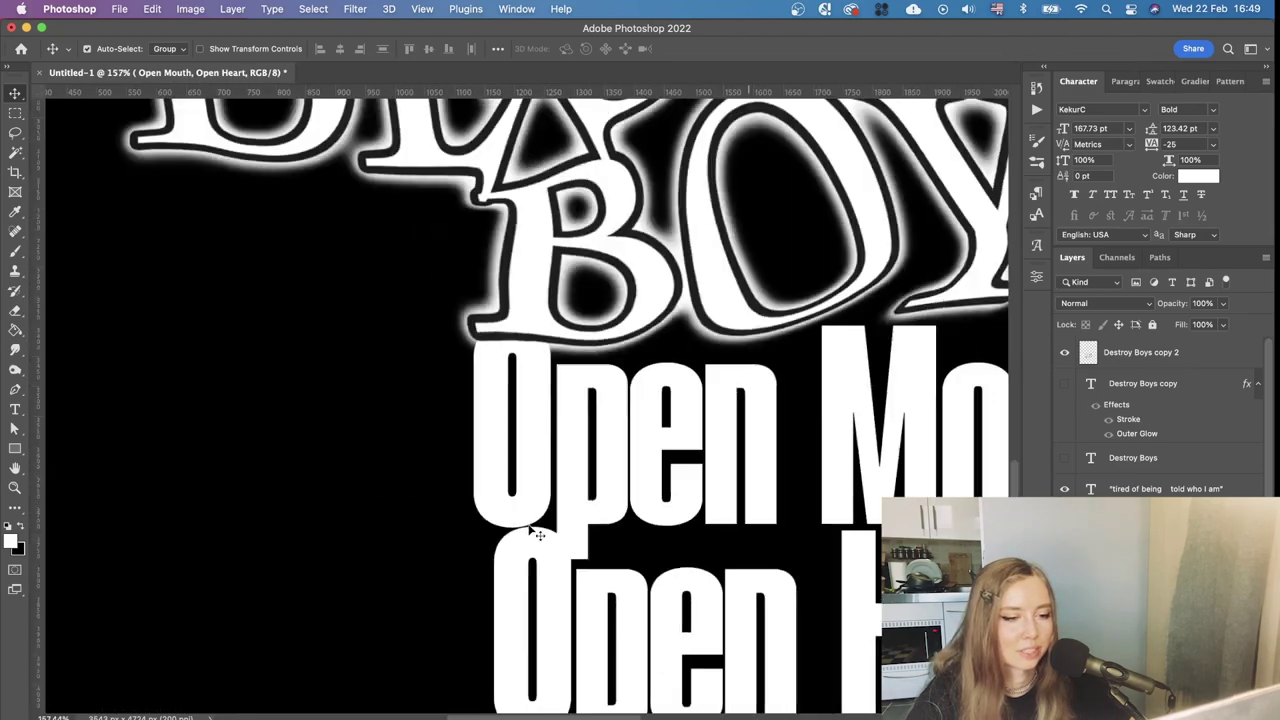
pyautogui.scroll(-1, 622, 533)
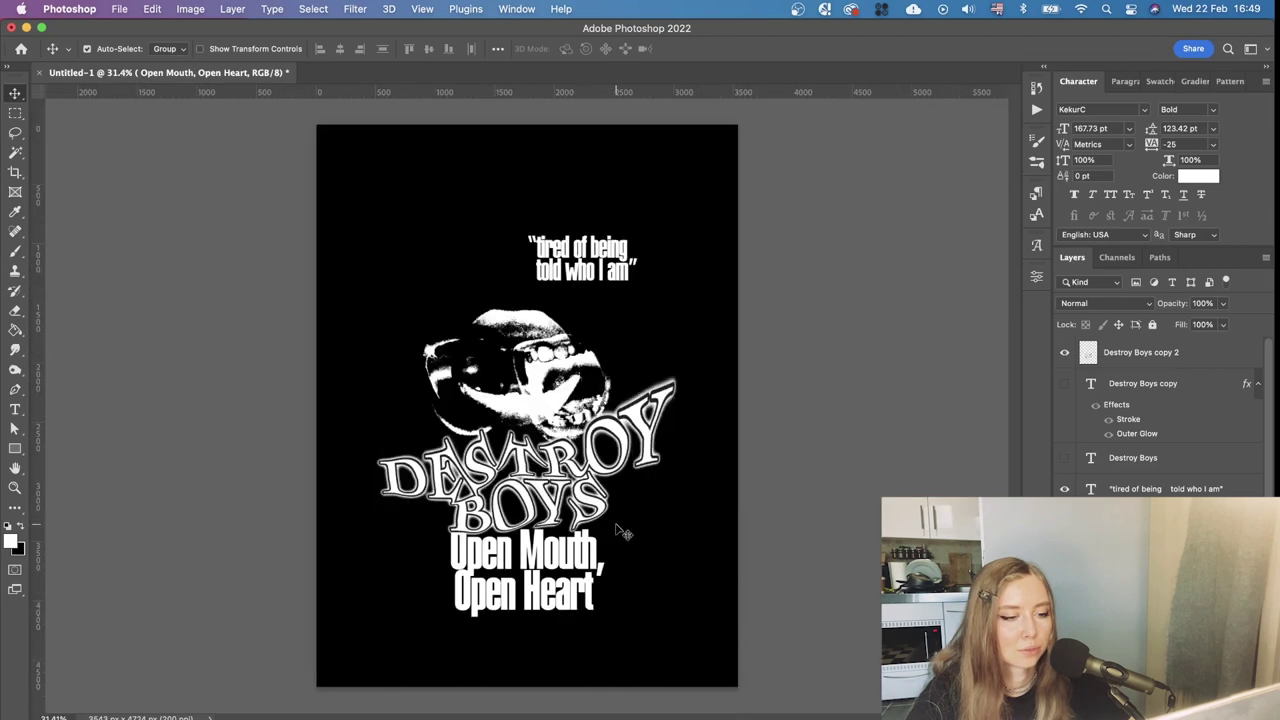
pyautogui.scroll(2, 537, 617)
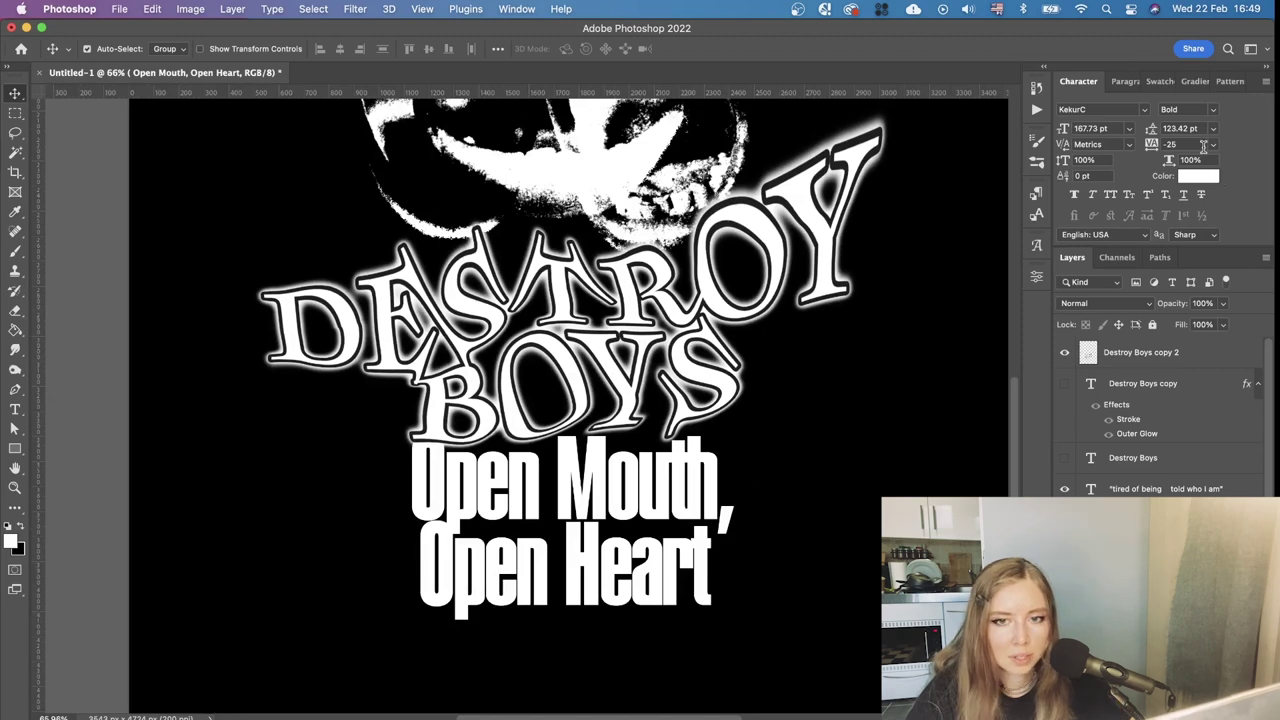
pyautogui.click(1200, 128)
pyautogui.write('130')
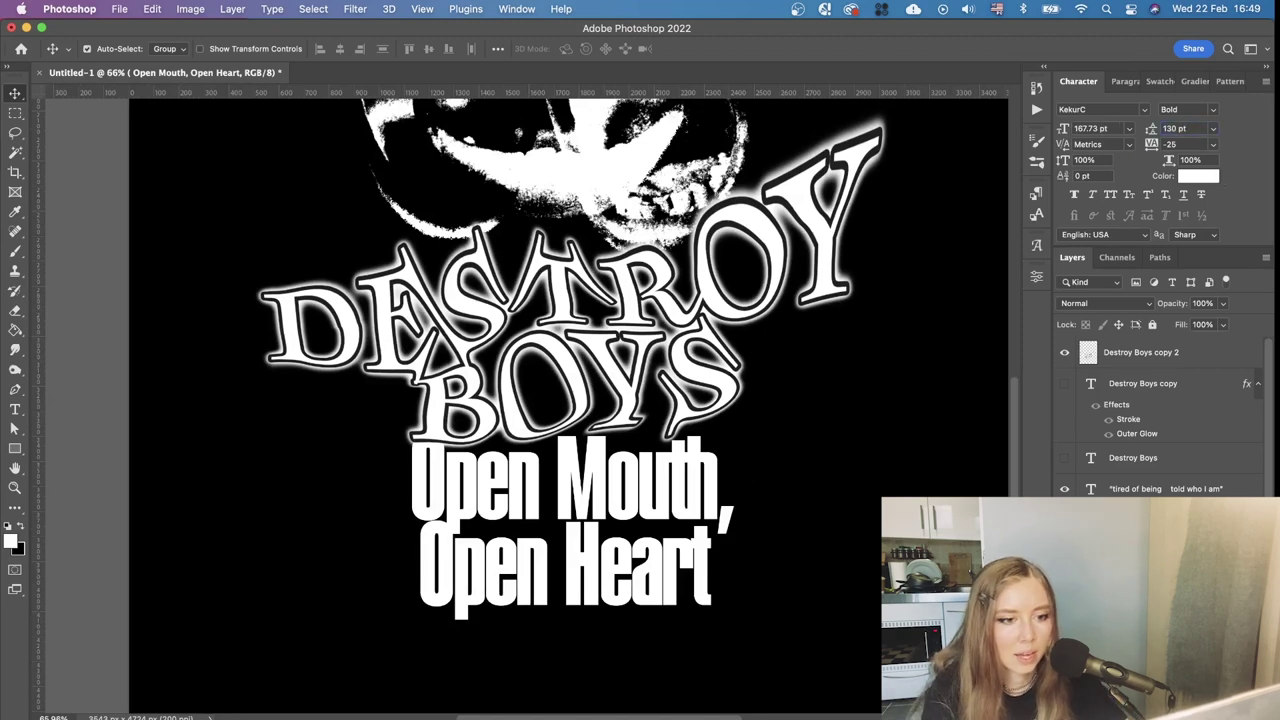
pyautogui.press('Return')
pyautogui.scroll(-5, 688, 448)
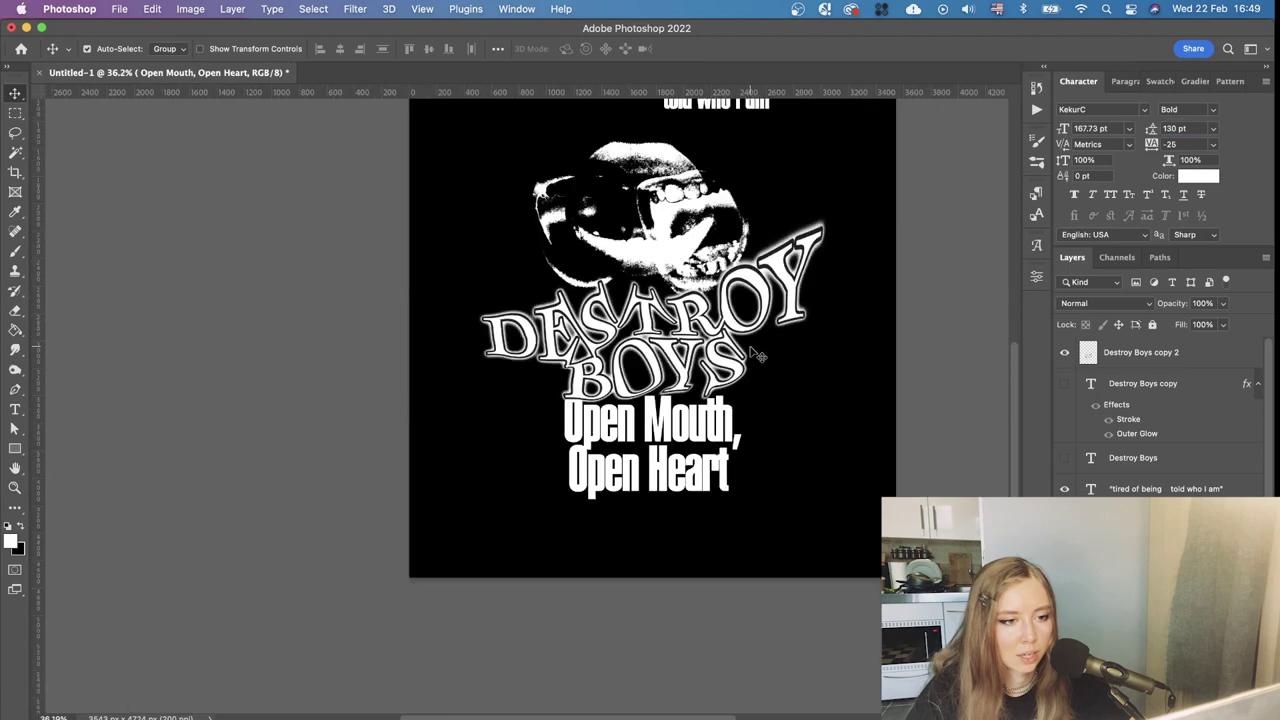
# Add a pale cream solid color fill layer above all the other layers
pyautogui.click(1200, 358)
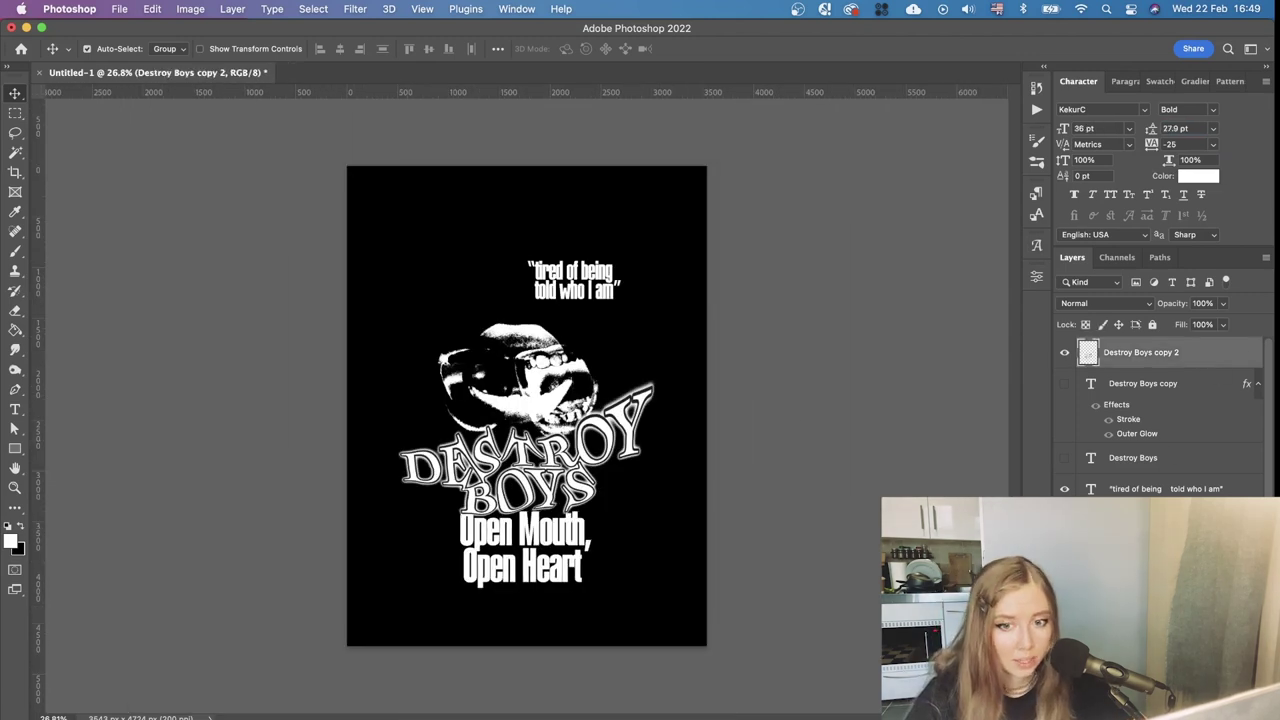
pyautogui.click(1166, 712)
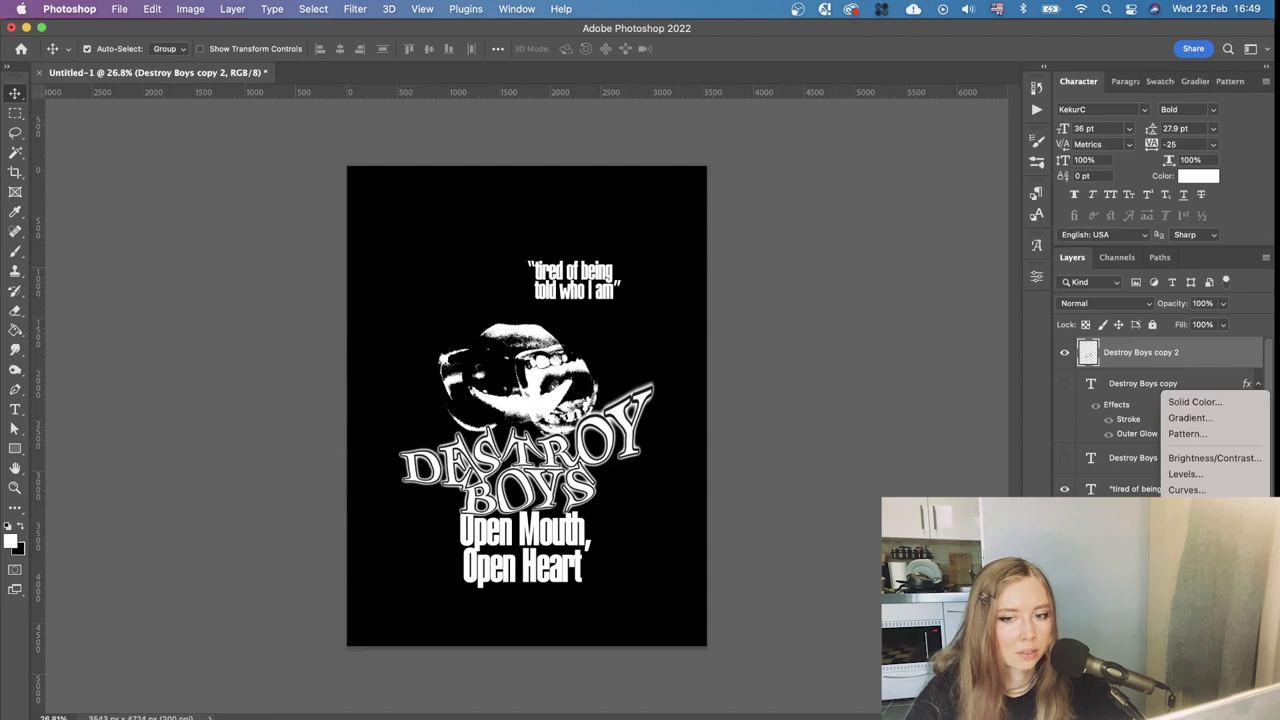
pyautogui.click(1186, 404)
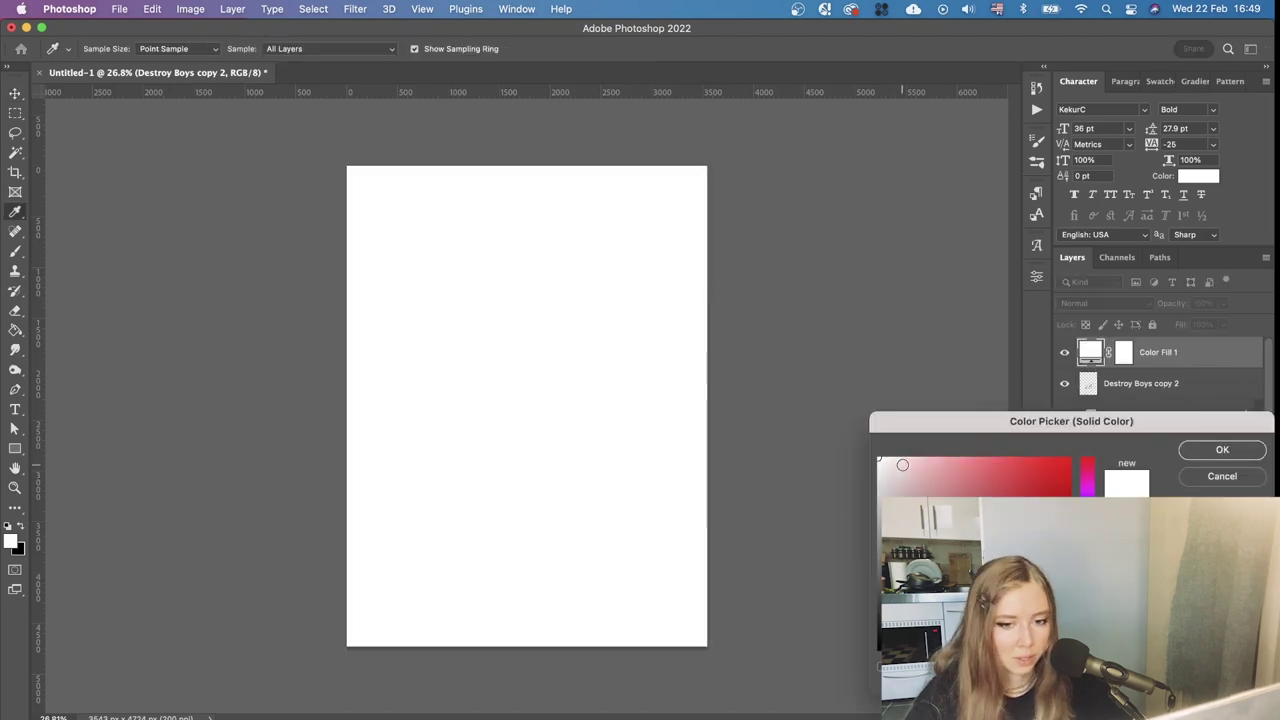
pyautogui.click(908, 465)
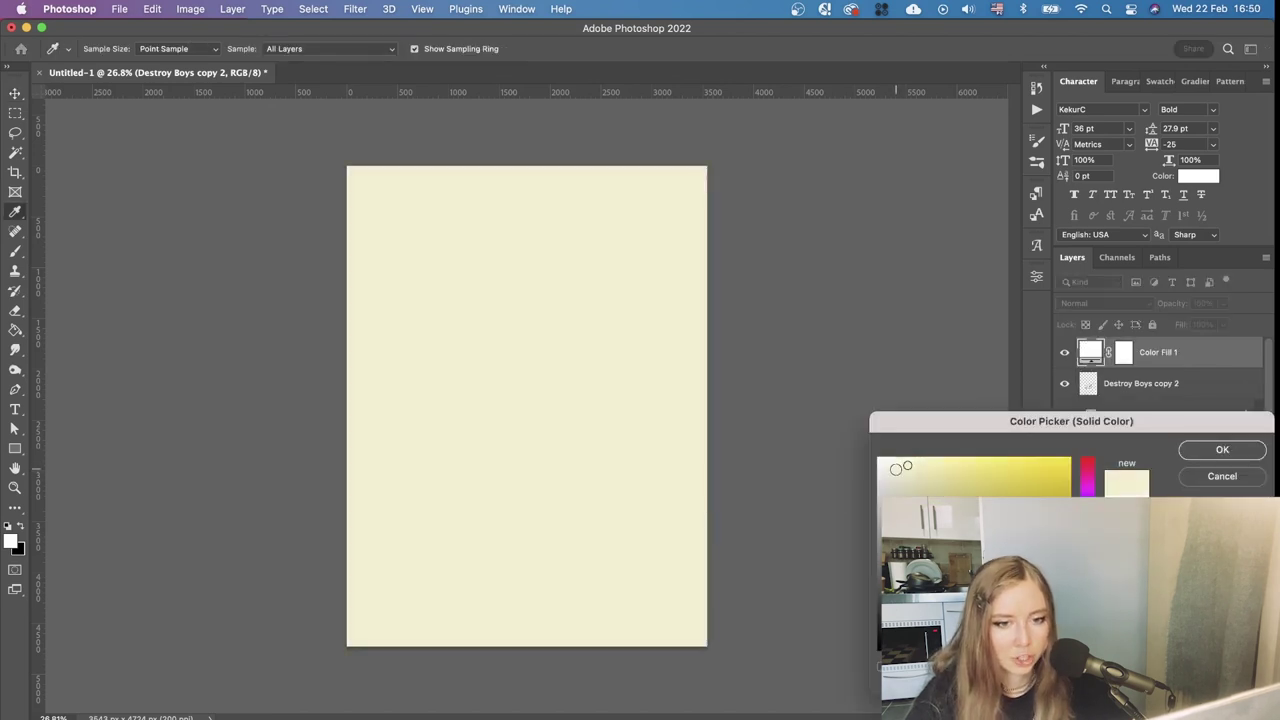
pyautogui.click(897, 477)
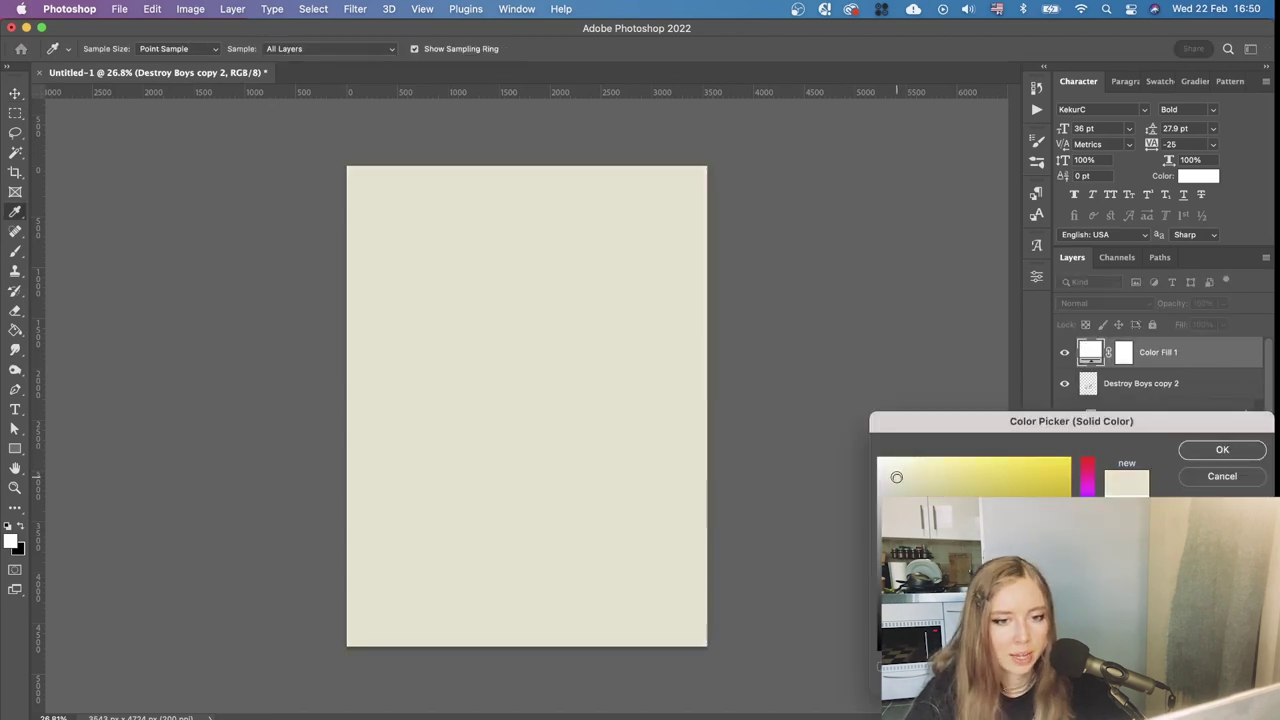
pyautogui.click(1222, 449)
# Set the cream fill layer's blend mode to Multiply and lock the layer
pyautogui.click(1104, 303)
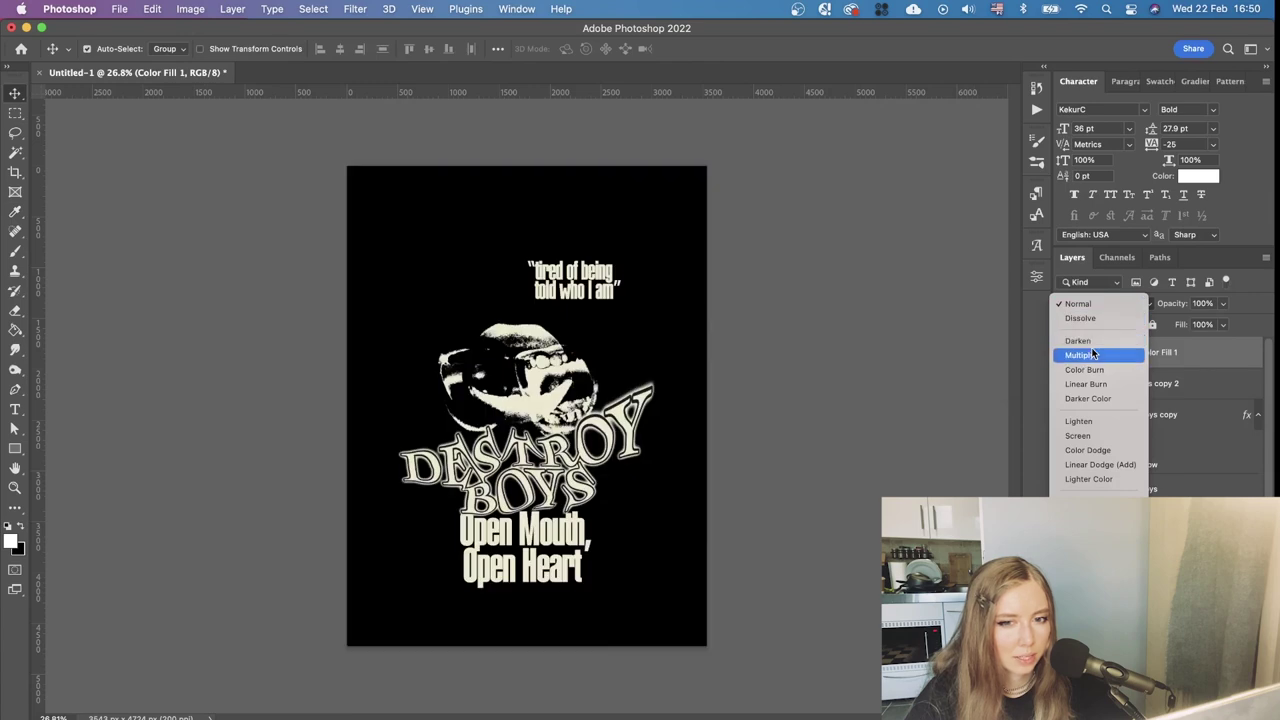
pyautogui.click(1101, 355)
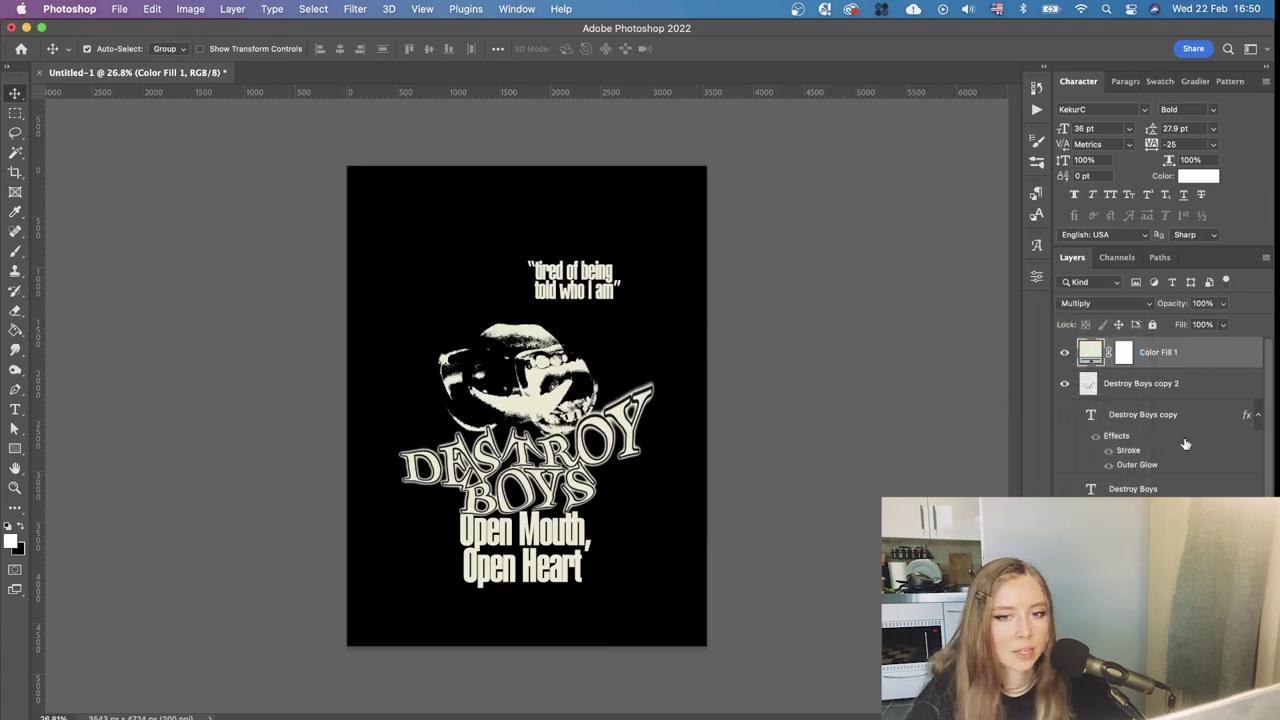
pyautogui.click(1152, 324)
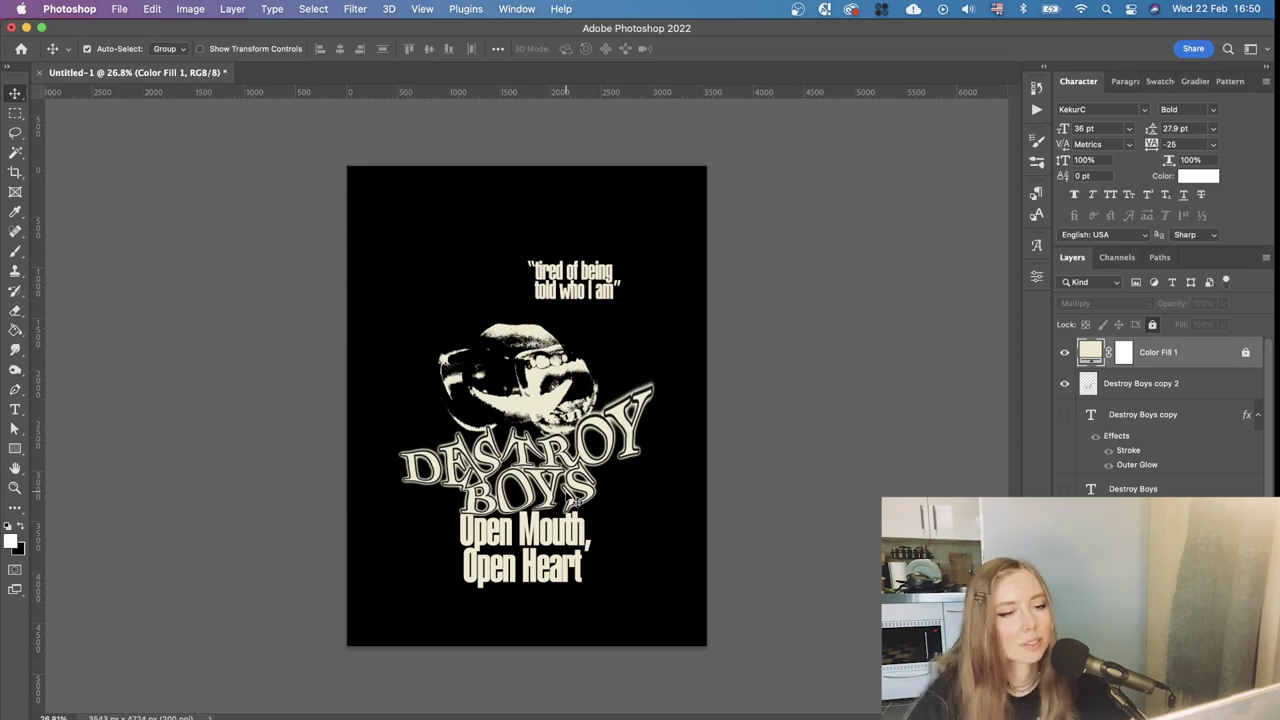
# Shift the quote to the left above the mouths and set its font to Arial Black
pyautogui.scroll(-2, 575, 500)
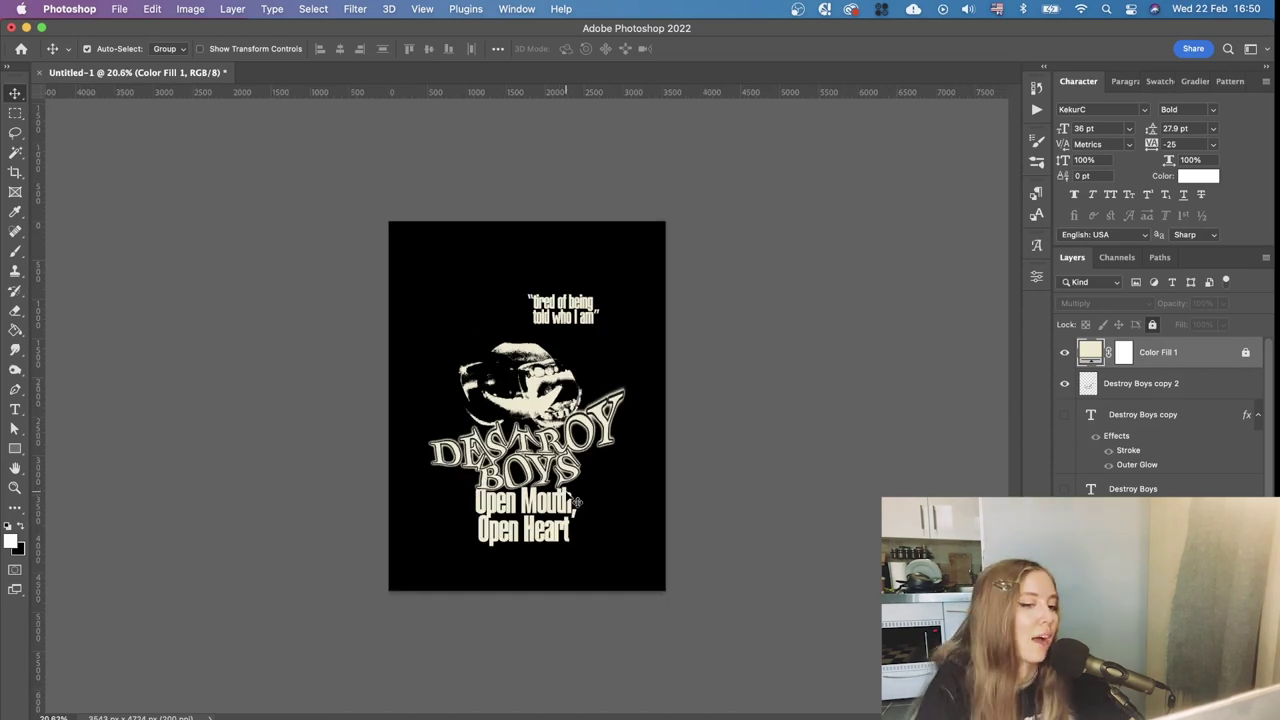
pyautogui.scroll(2, 577, 502)
pyautogui.moveTo(531, 571); pyautogui.dragTo(530, 577)
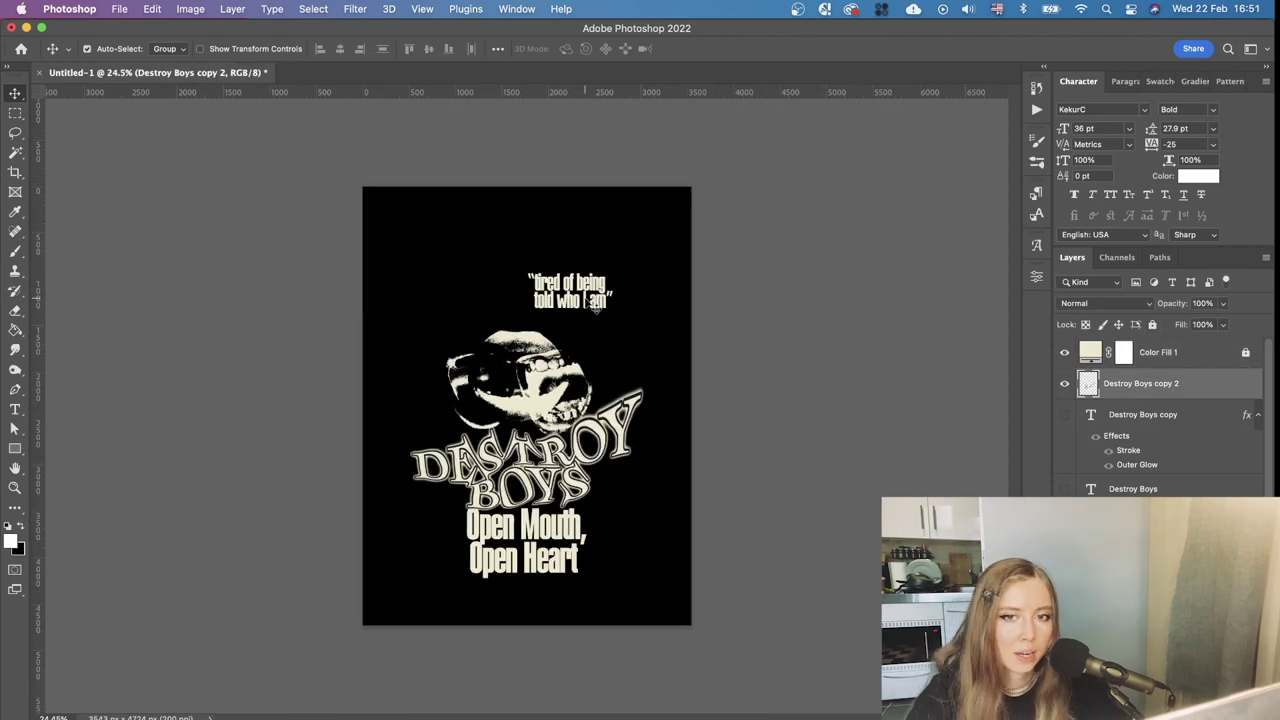
pyautogui.click(590, 298)
pyautogui.click(1144, 109)
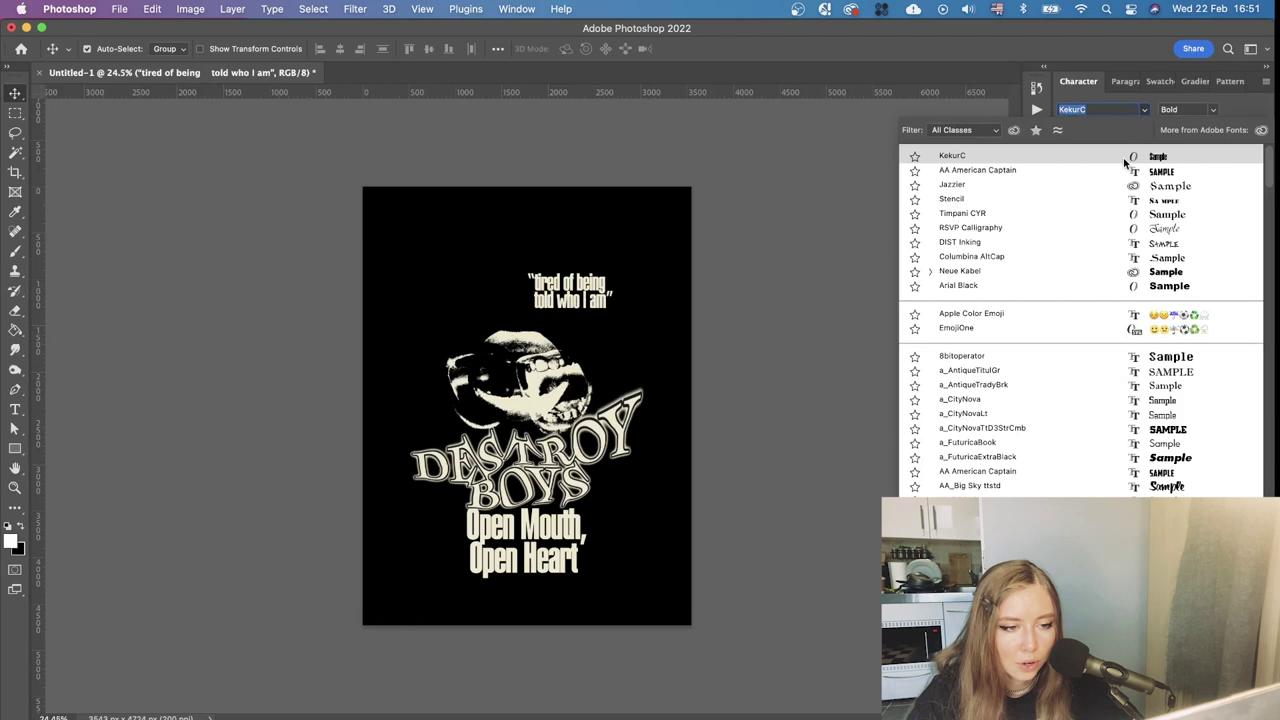
pyautogui.click(1118, 212)
pyautogui.moveTo(643, 305); pyautogui.dragTo(541, 305)
pyautogui.click(1144, 109)
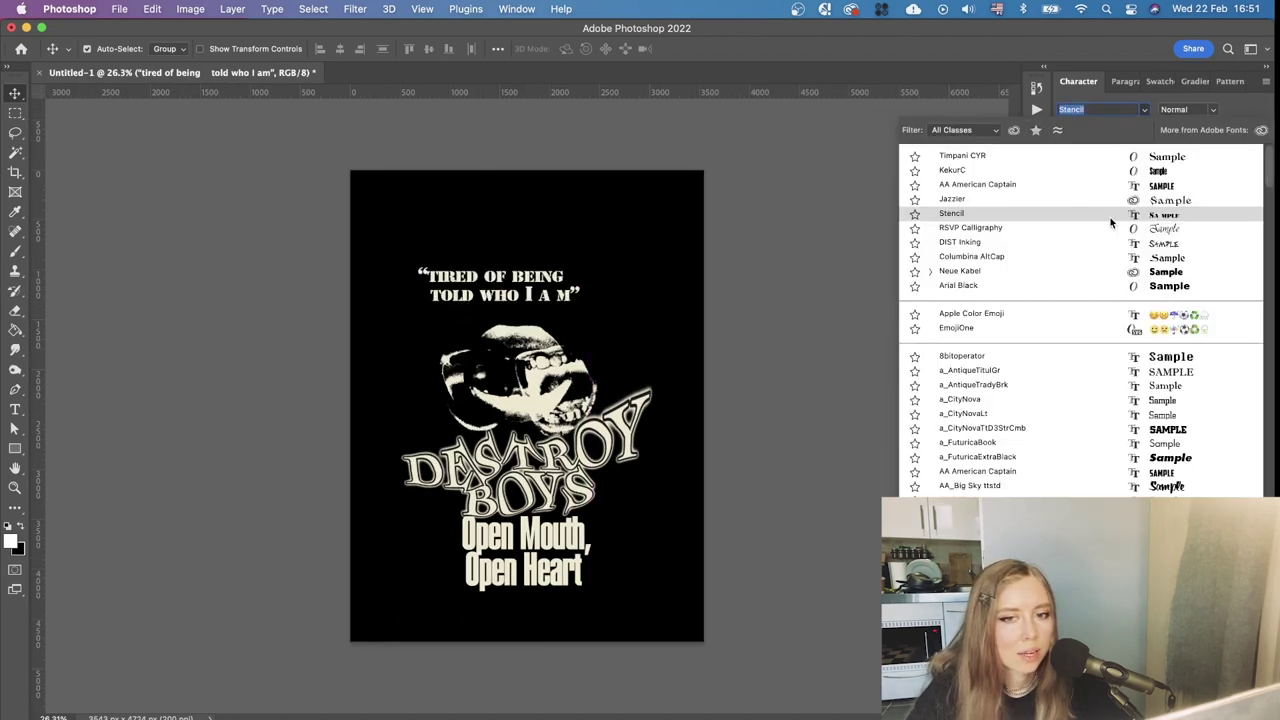
pyautogui.click(1105, 287)
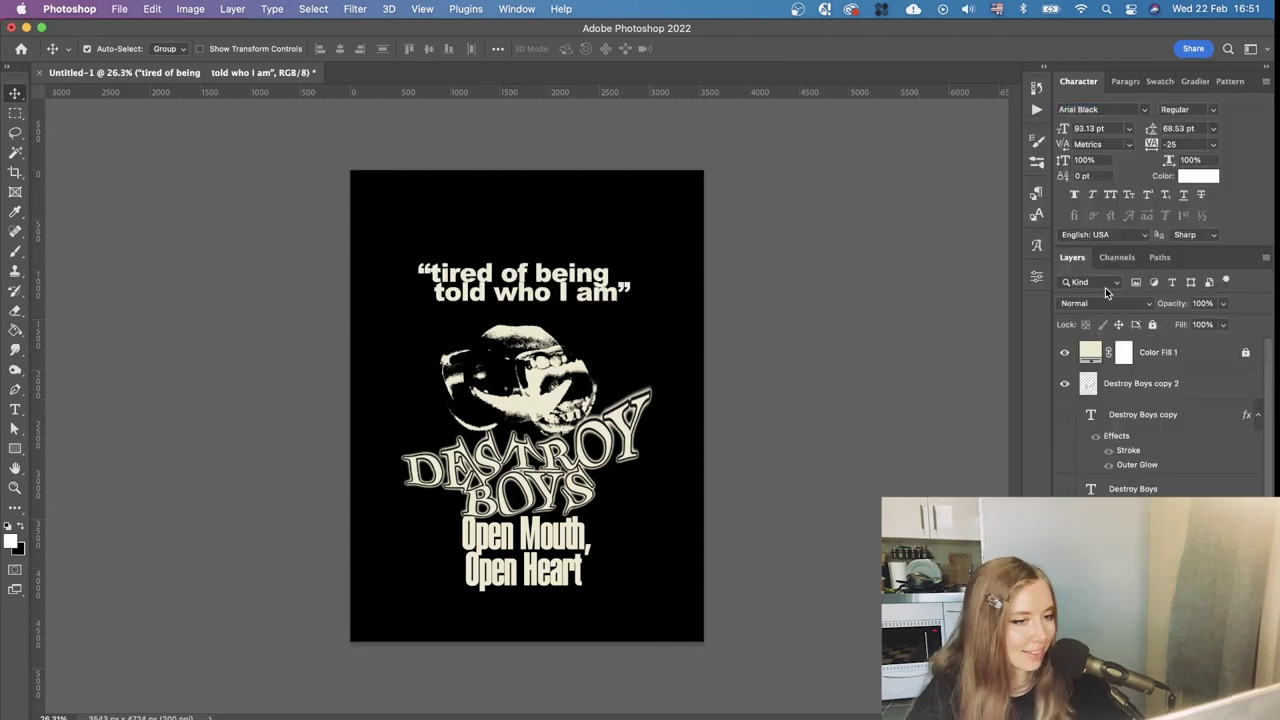
# Capitalise the quote's first word and scale the quote to about 63%, placing it just above and slightly right of the mouths
pyautogui.click(14, 412)
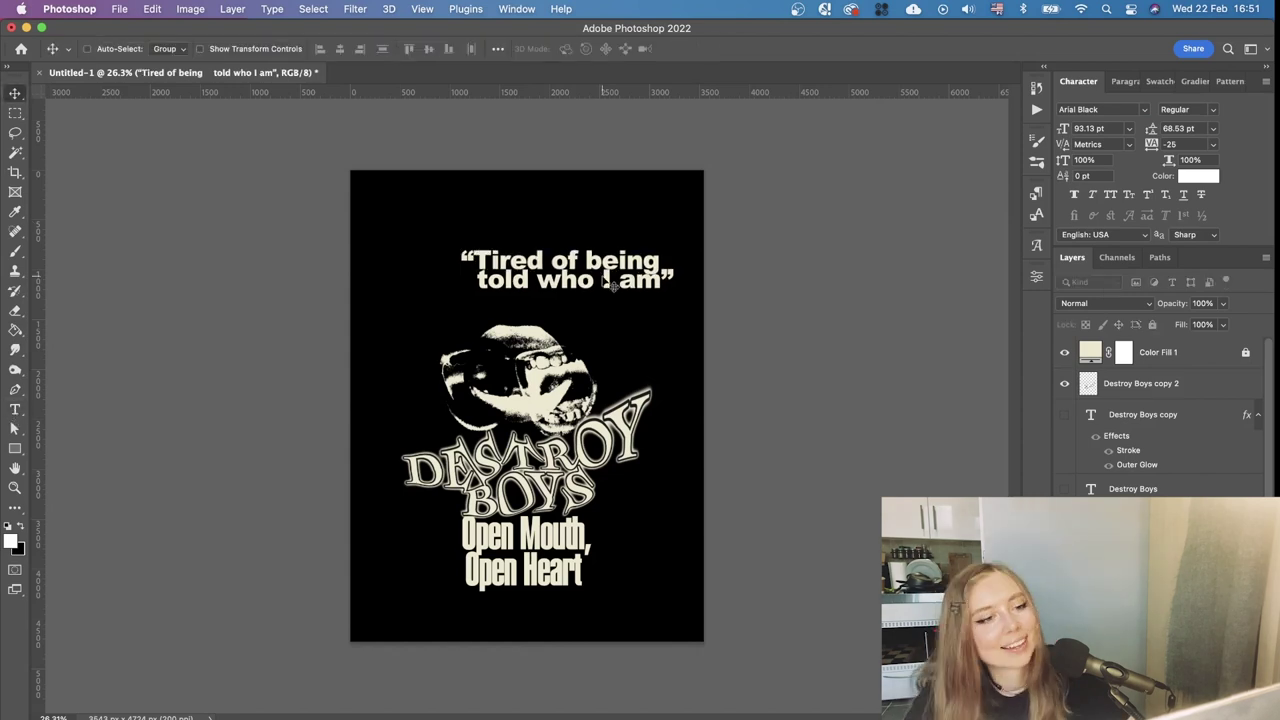
pyautogui.press('super+t')
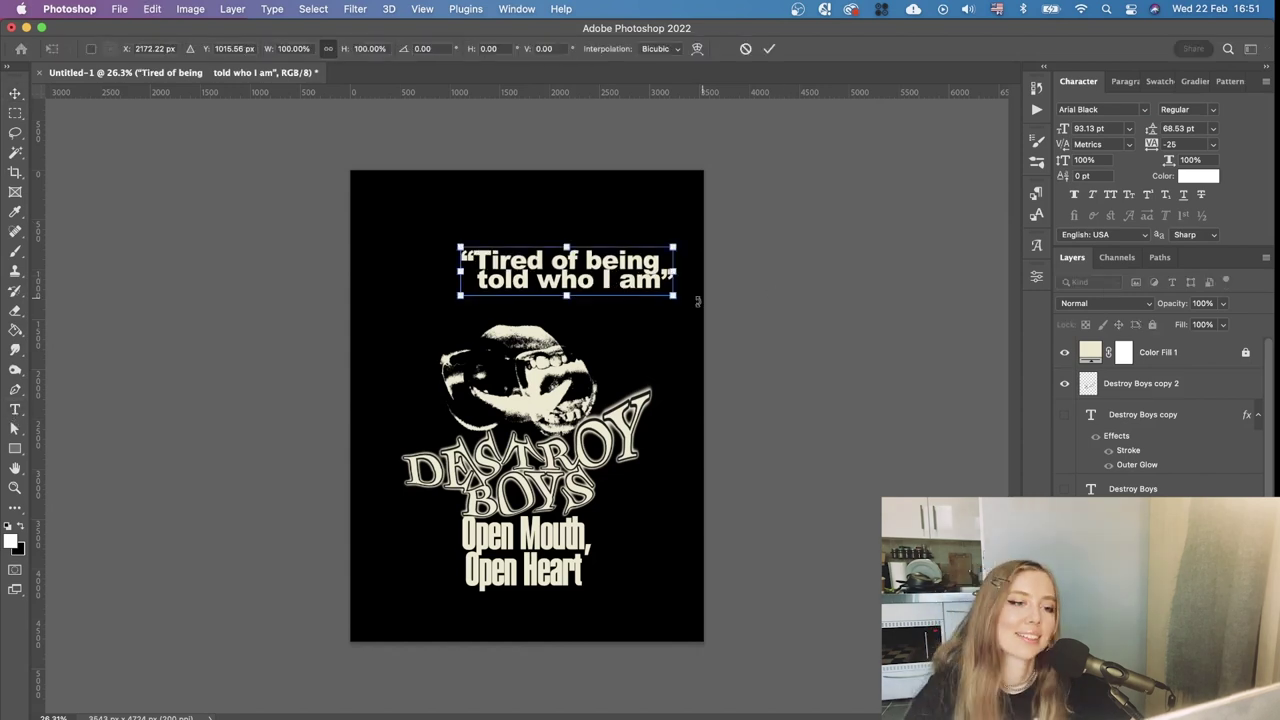
pyautogui.moveTo(673, 300); pyautogui.dragTo(610, 303)
pyautogui.press('Return')
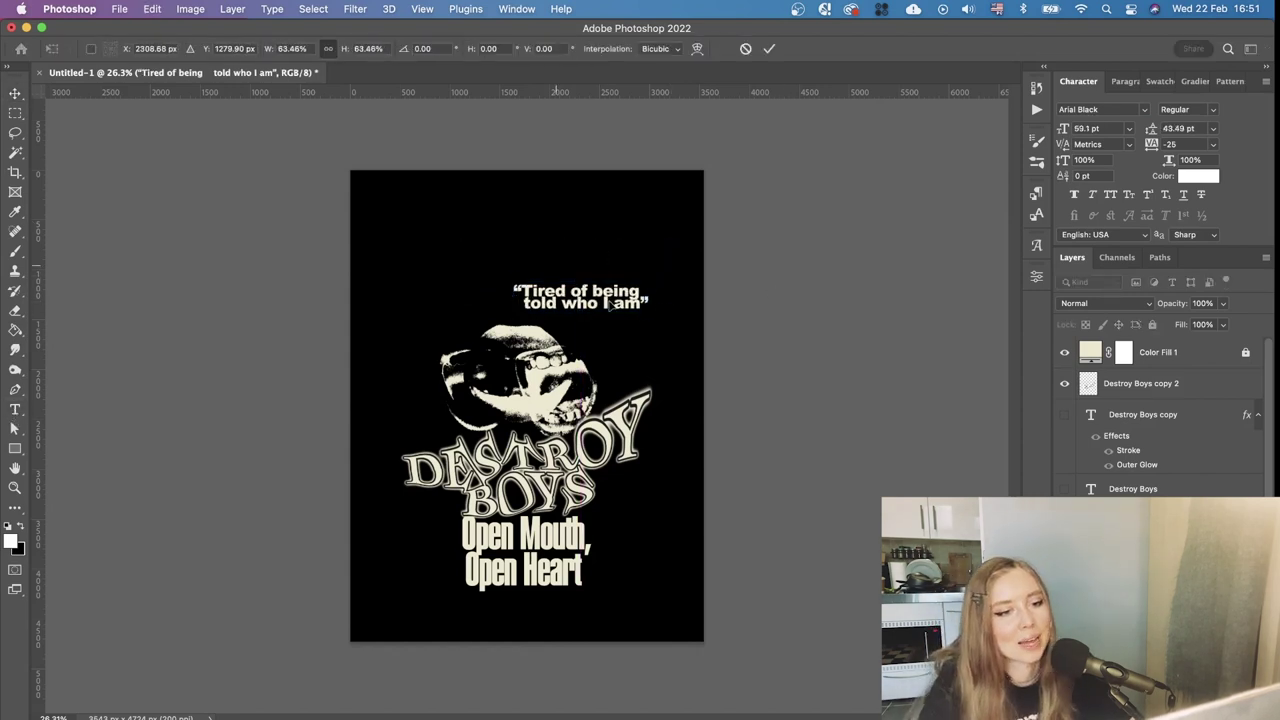
pyautogui.scroll(-5, 660, 437)
pyautogui.scroll(6, 660, 437)
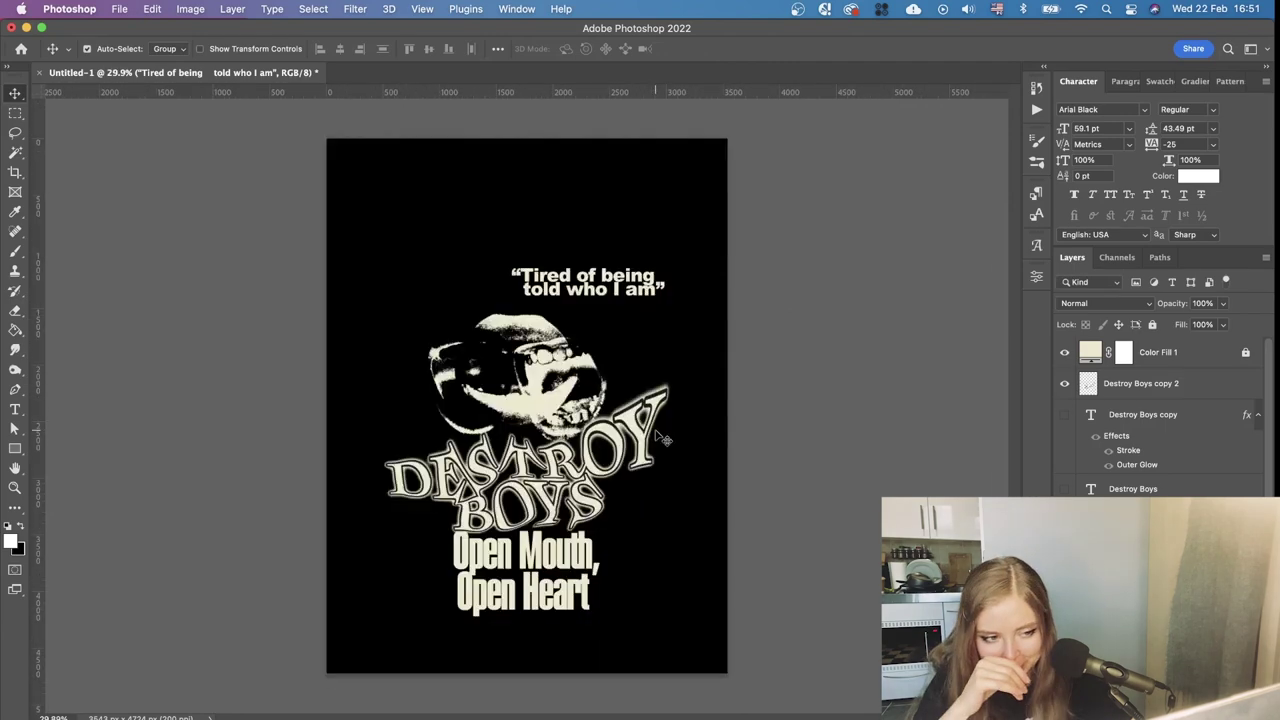
# Make black the foreground color, duplicate the Destroy Boys copy 2 title layer and hide the original
pyautogui.click(597, 469)
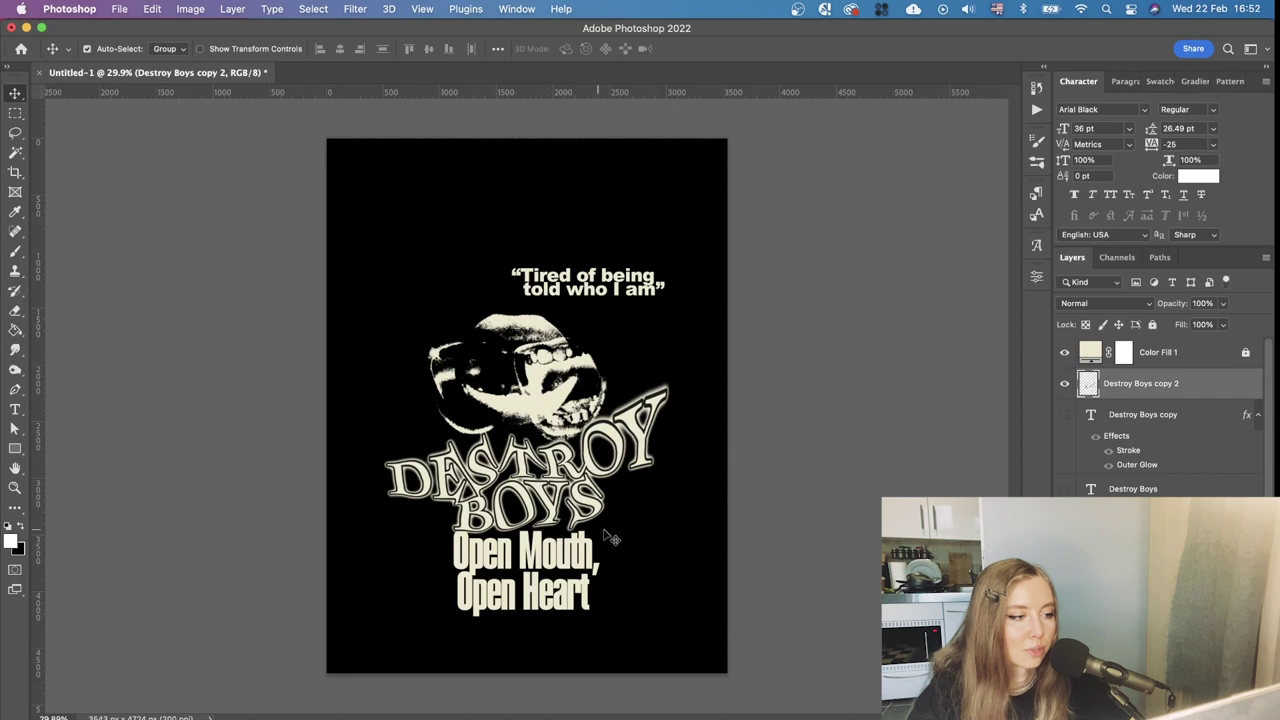
pyautogui.click(9, 528)
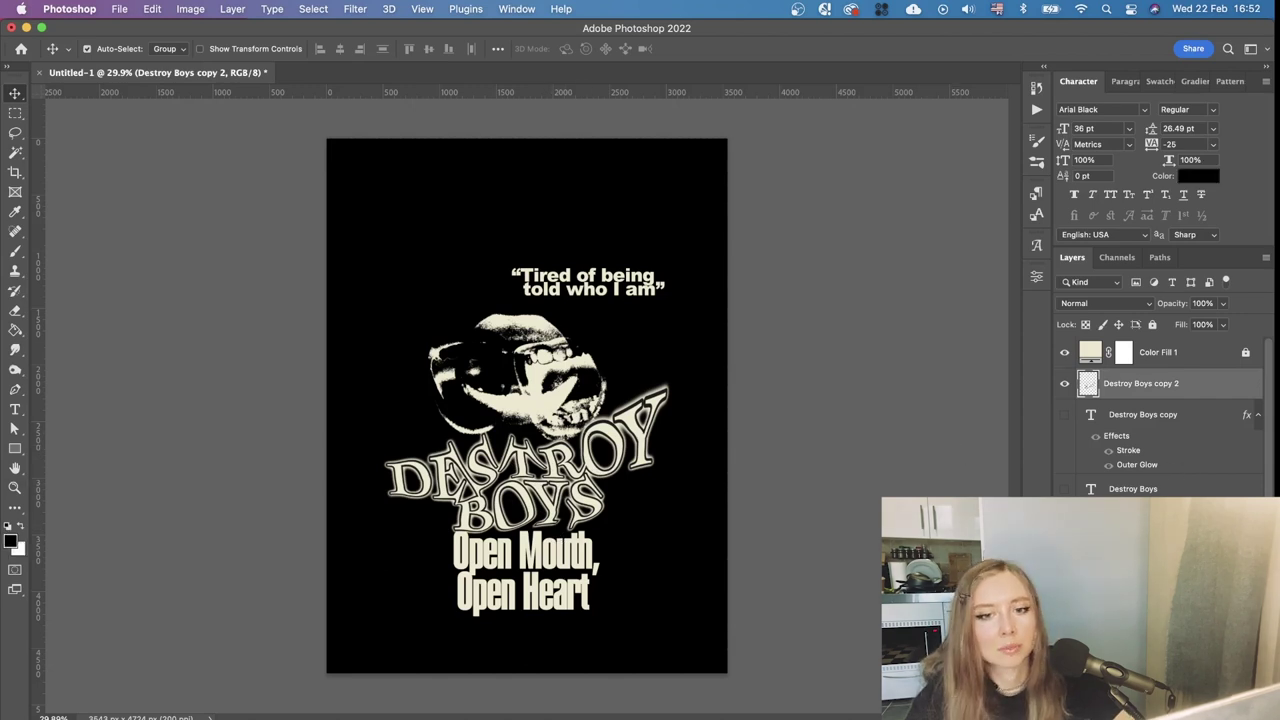
pyautogui.press('super+j')
pyautogui.click(1064, 414)
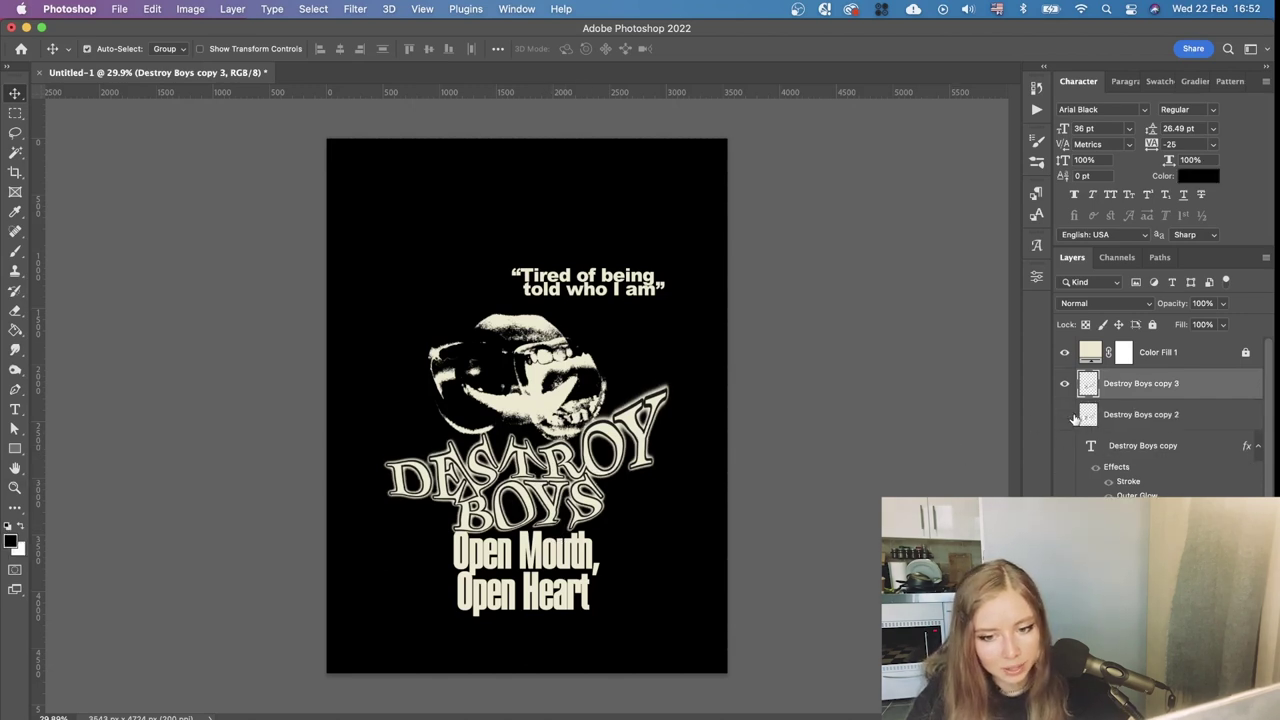
# Merge the title copy with a new black-filled layer beneath it and set the merged layer's blend mode to Screen
pyautogui.click(1183, 416)
pyautogui.press('super+shift+alt+n')
pyautogui.click(15, 330)
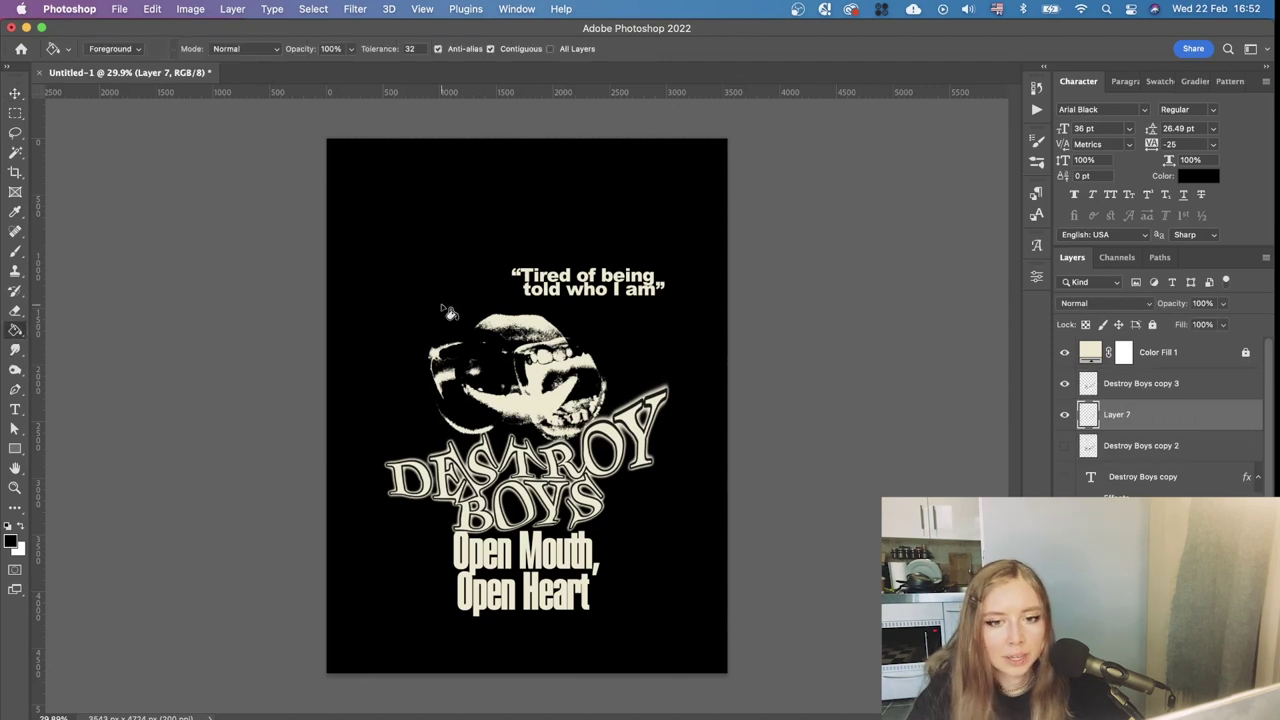
pyautogui.click(447, 313)
pyautogui.click(1150, 383)
pyautogui.press('super+e')
pyautogui.click(1105, 303)
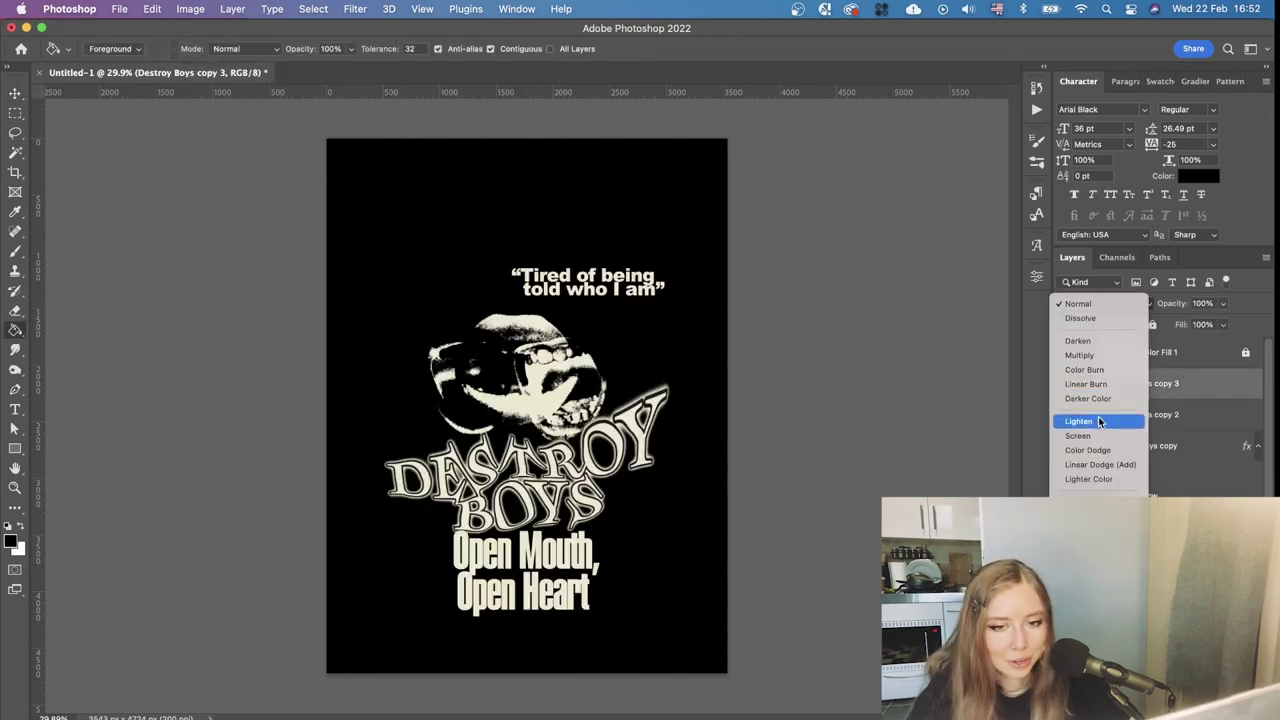
pyautogui.click(1094, 437)
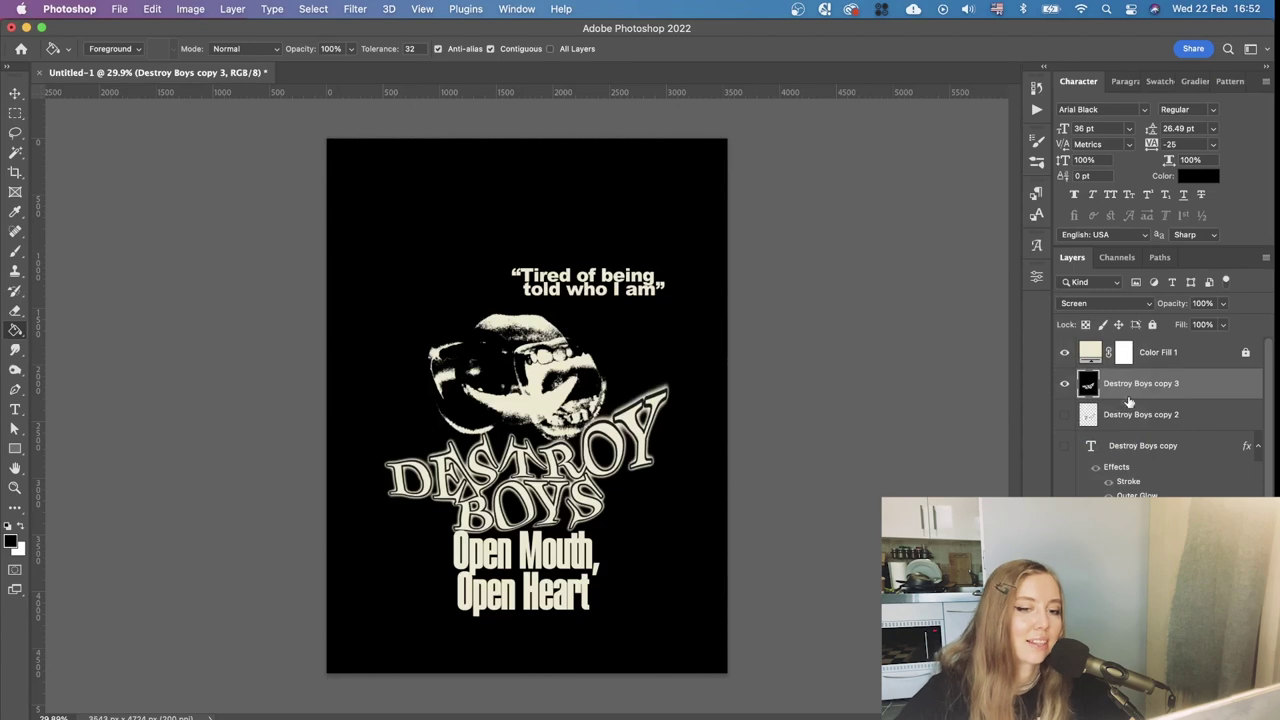
# Convert the merged title layer to a smart object and apply a Gaussian Blur to it
pyautogui.scroll(10, 546, 513)
pyautogui.scroll(-3, 548, 514)
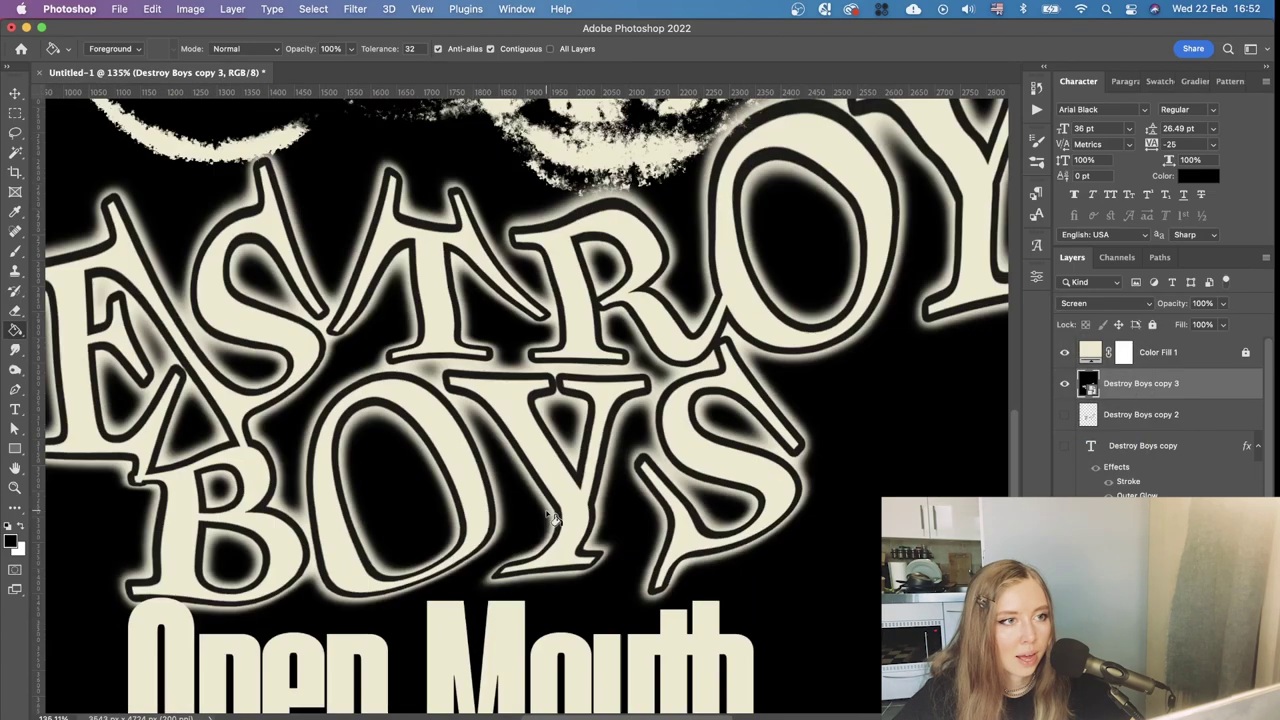
pyautogui.click(355, 9)
pyautogui.moveTo(405, 205)
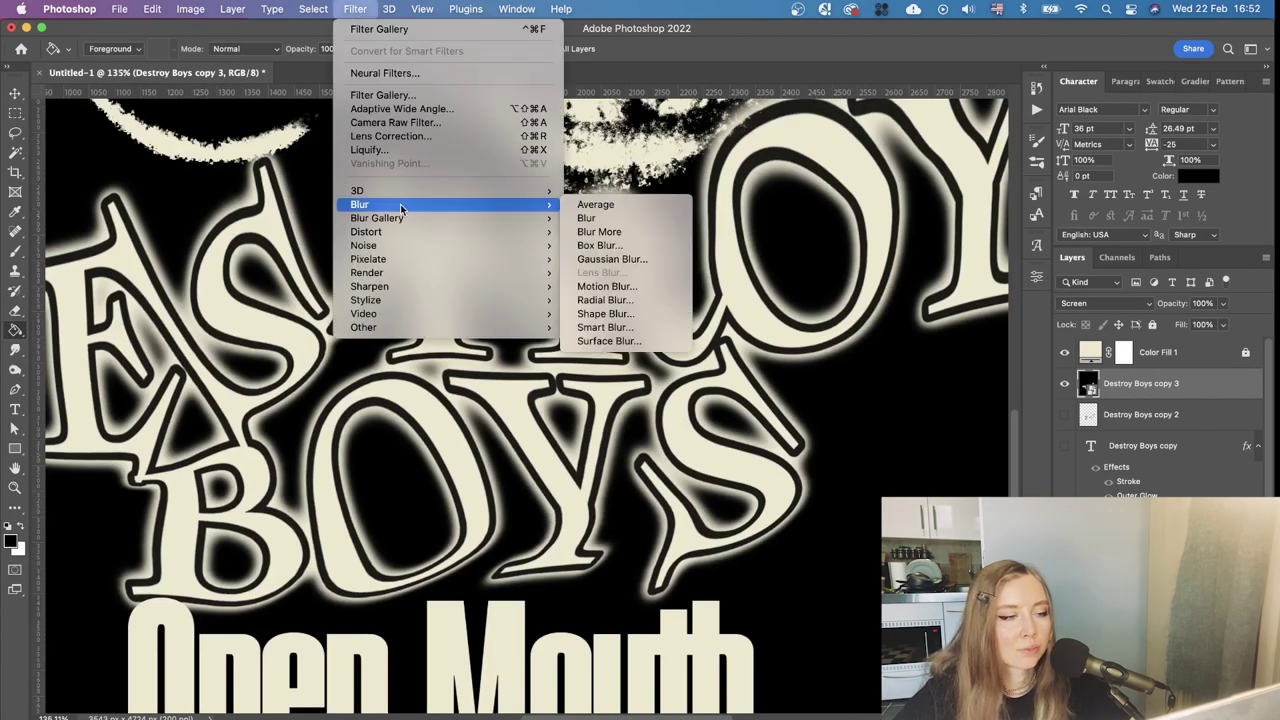
pyautogui.click(608, 260)
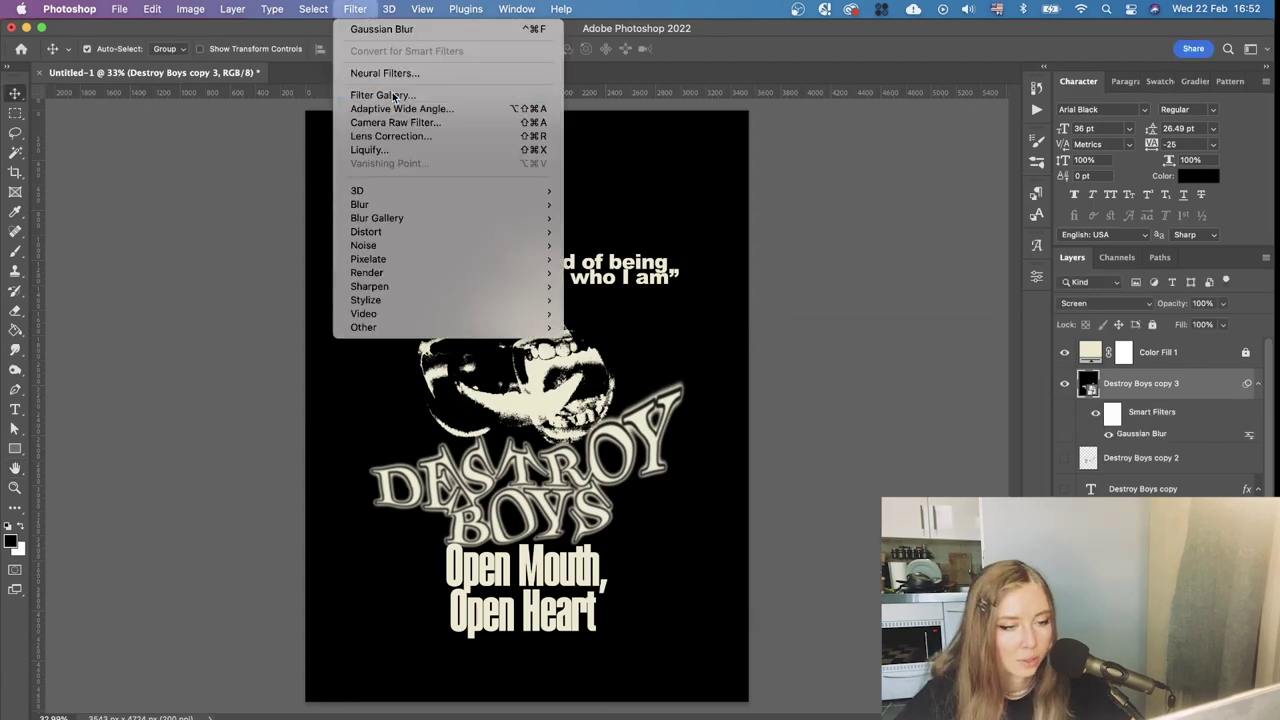
# Open the Filter Gallery for the title layer and try Diffuse Glow with glow amount 16 and clear amount 15
pyautogui.click(392, 95)
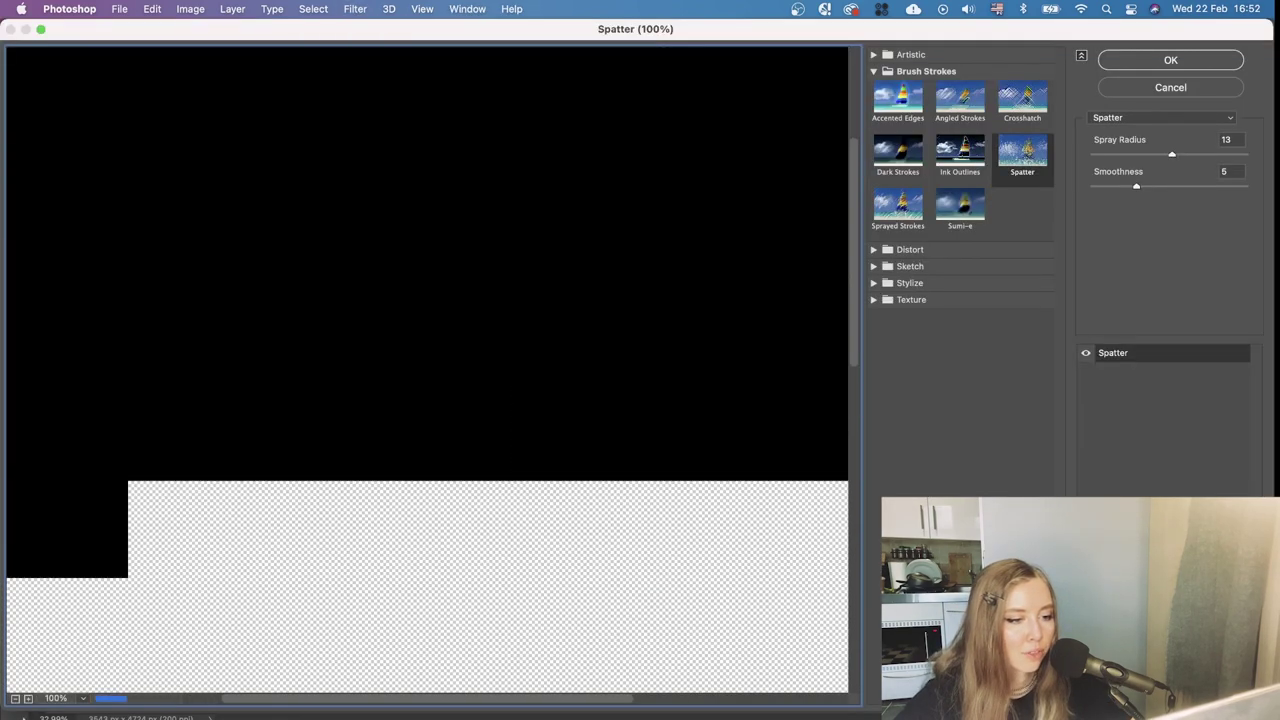
pyautogui.click(15, 698)
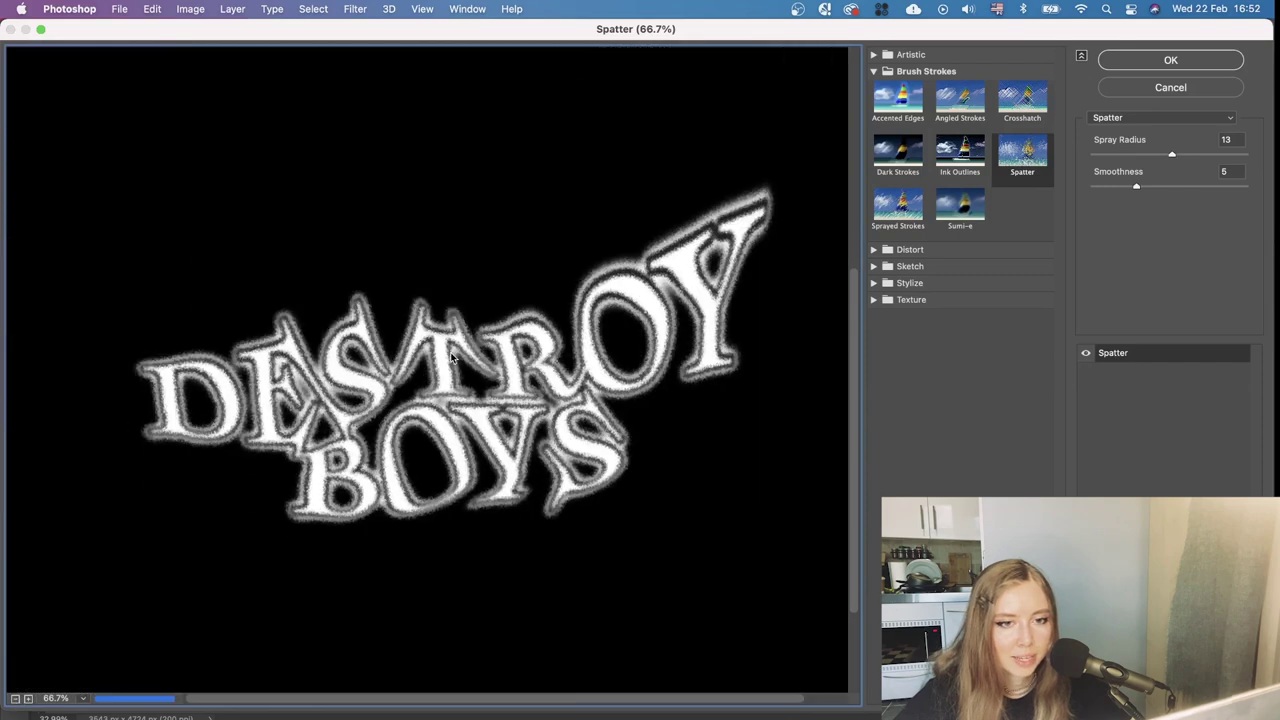
pyautogui.click(888, 249)
pyautogui.click(895, 280)
pyautogui.moveTo(1168, 188); pyautogui.dragTo(1104, 218)
pyautogui.click(1206, 218)
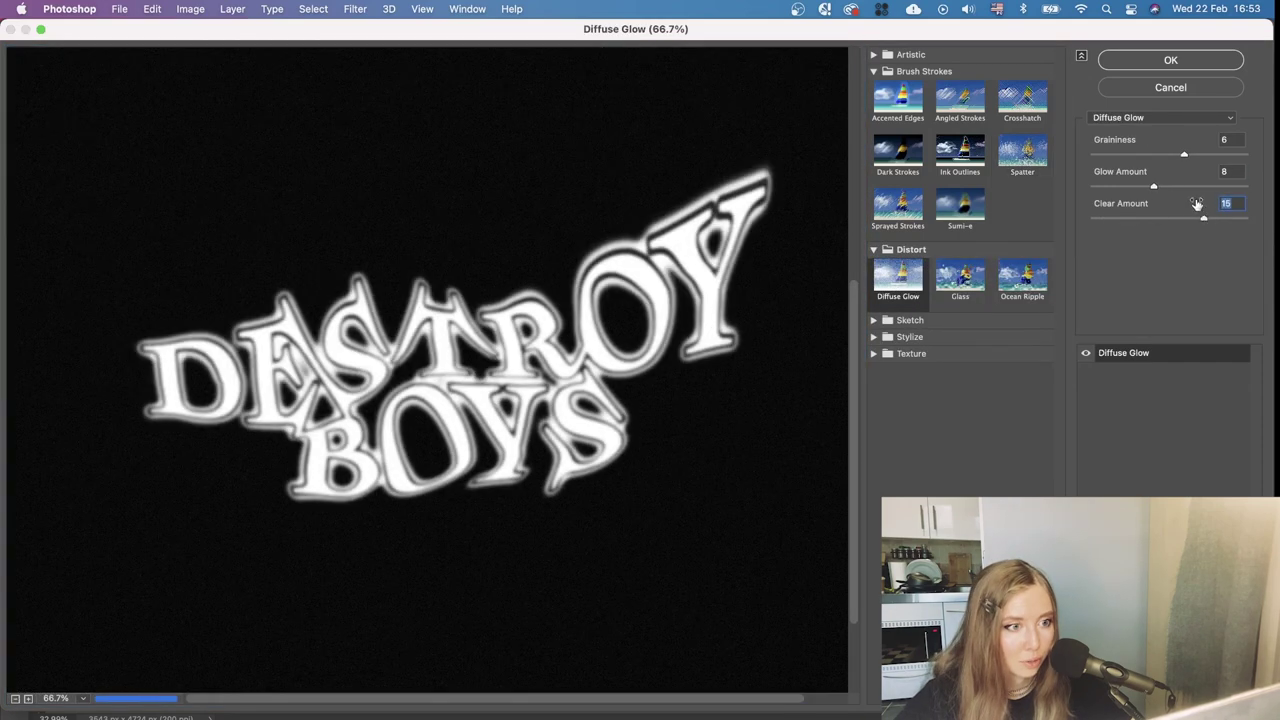
pyautogui.moveTo(1196, 184); pyautogui.dragTo(1212, 186)
pyautogui.click(15, 698)
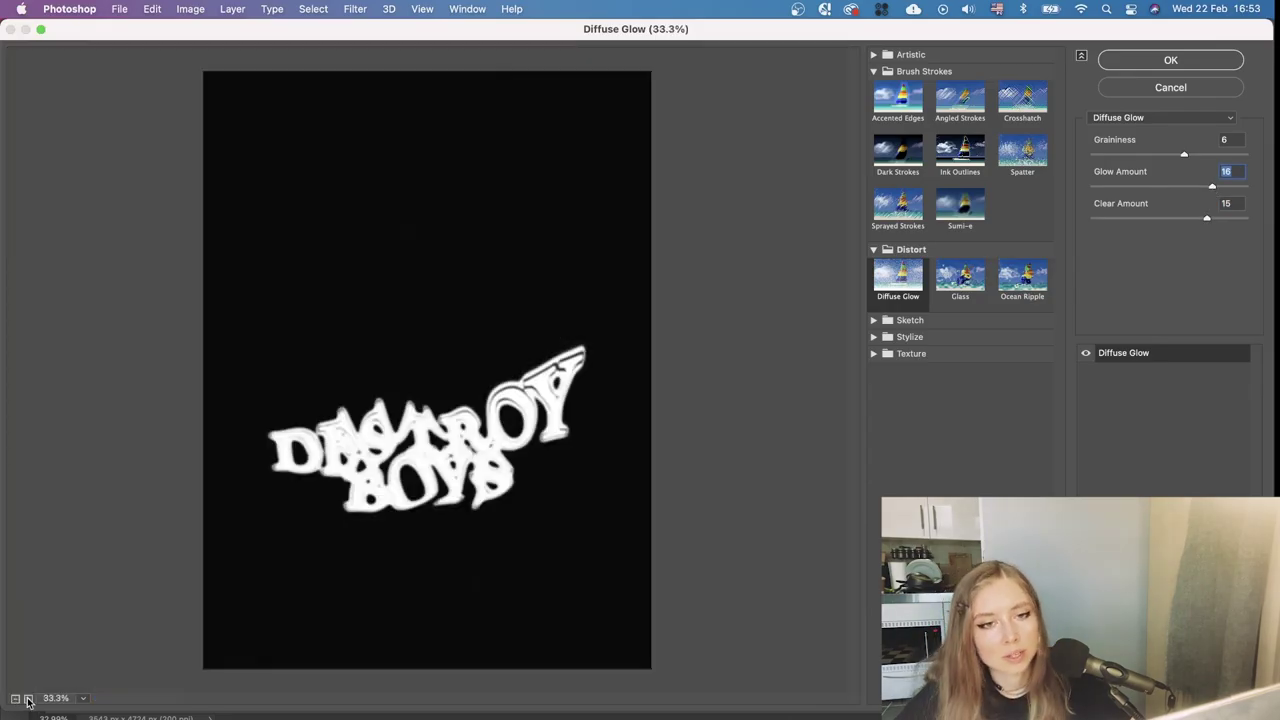
pyautogui.click(28, 699)
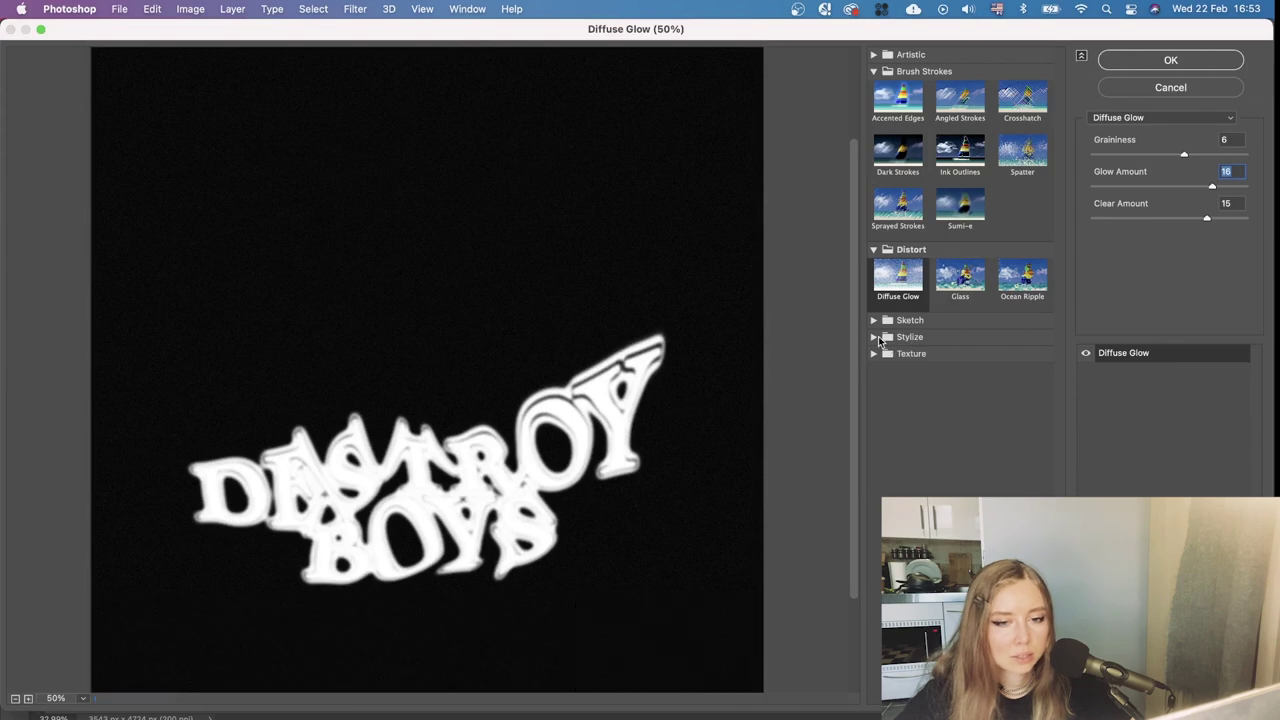
# Replace the effect with the Grain texture and try the Contrasty, Regular and Clumped grain types, with contrast at 88
pyautogui.click(873, 353)
pyautogui.click(969, 381)
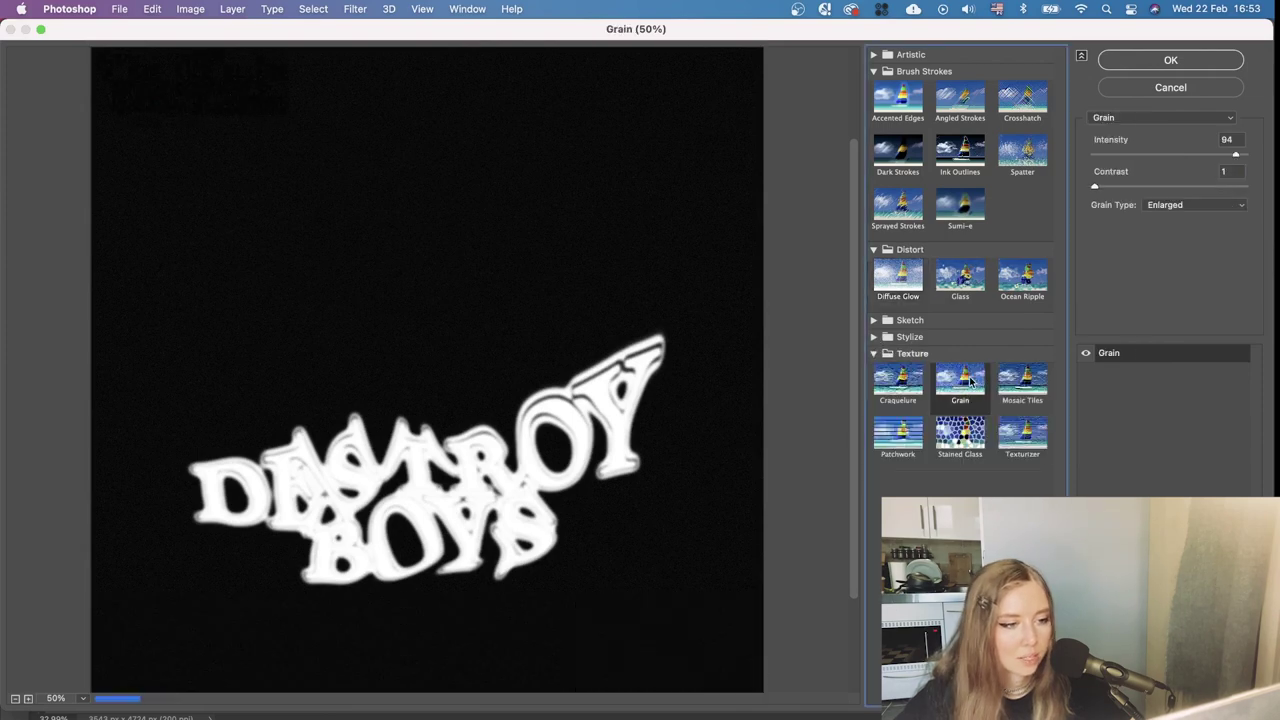
pyautogui.click(1217, 205)
pyautogui.click(1170, 190)
pyautogui.click(1185, 205)
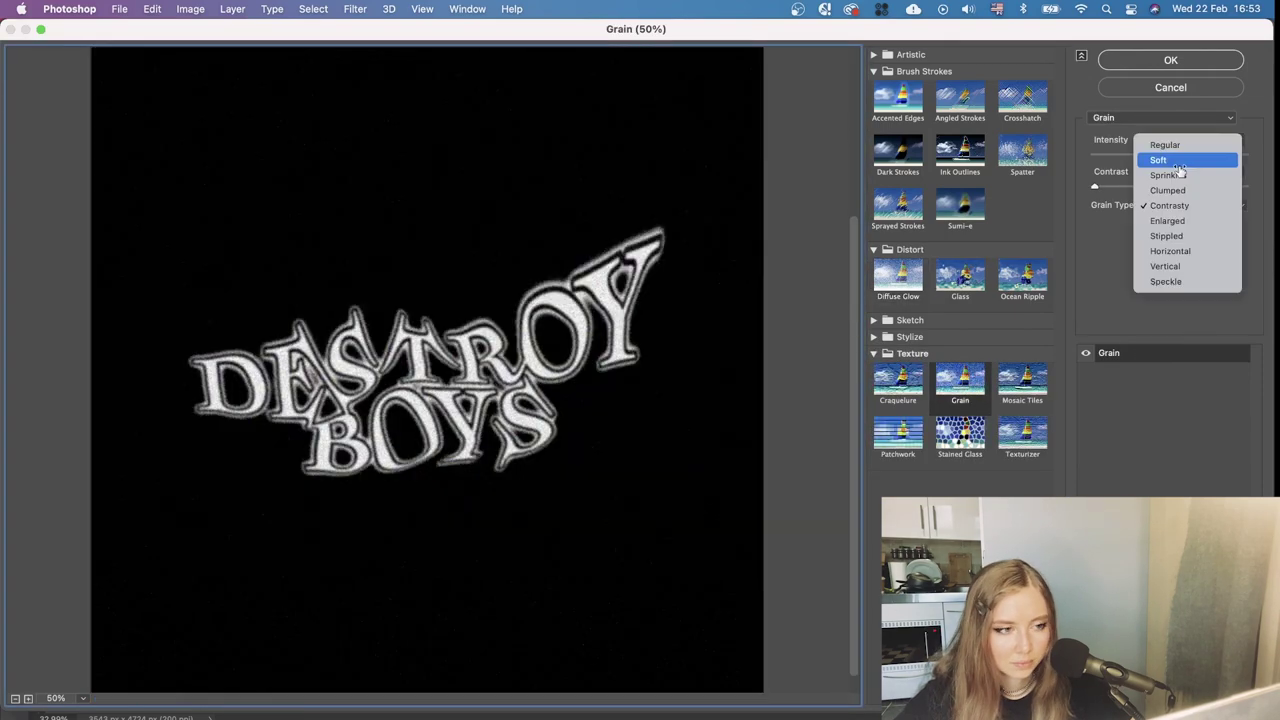
pyautogui.click(1165, 145)
pyautogui.click(1195, 205)
pyautogui.click(1164, 250)
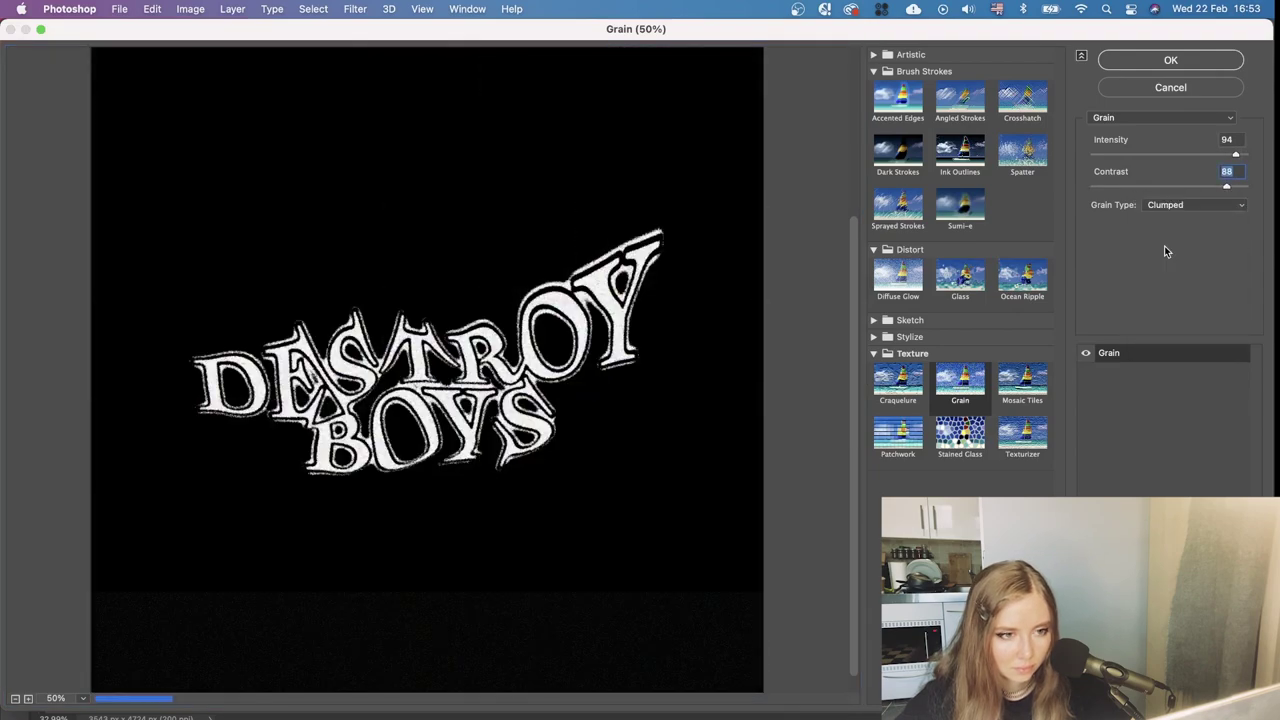
# Set the grain type to Soft with intensity 98 and contrast 36
pyautogui.click(1180, 205)
pyautogui.click(1166, 190)
pyautogui.click(1175, 205)
pyautogui.click(1165, 189)
pyautogui.moveTo(1236, 155); pyautogui.dragTo(1147, 187)
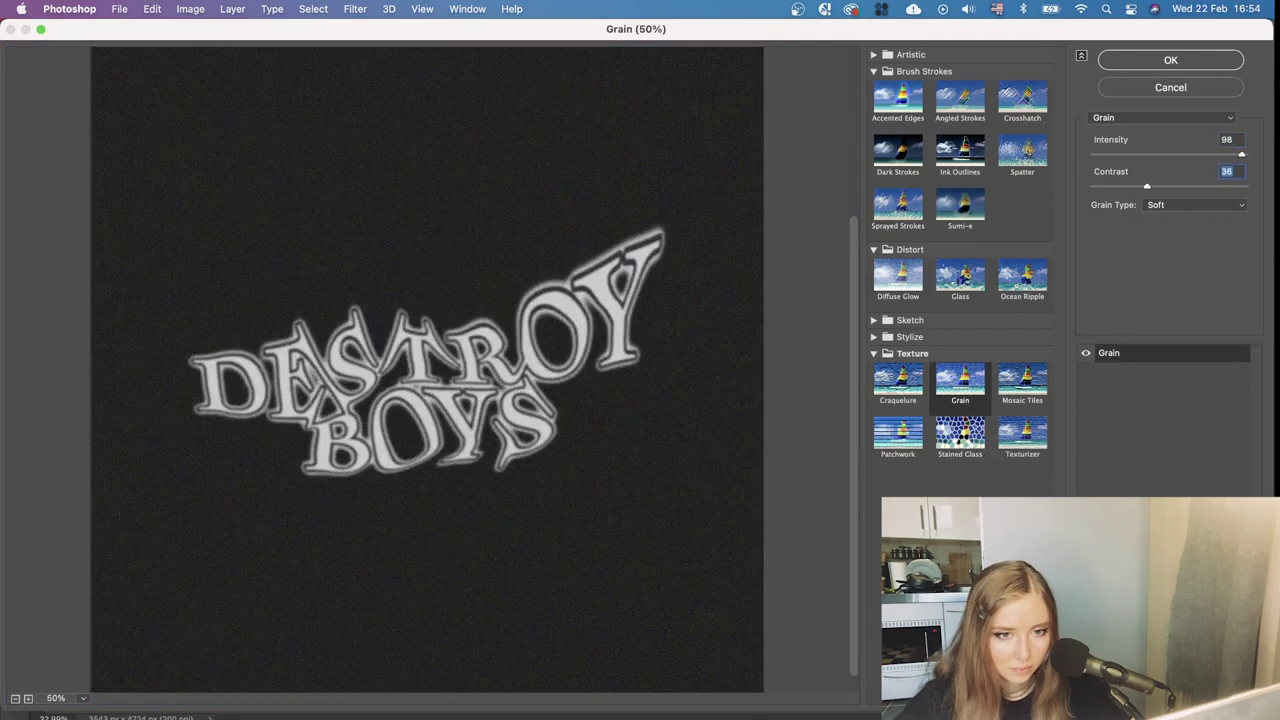
# Add a Diffuse Glow effect above the Grain and set its clear amount to 19
pyautogui.click(1224, 699)
pyautogui.click(898, 277)
pyautogui.moveTo(1207, 219)
pyautogui.mouseDown()
pyautogui.moveTo(1237, 219)
pyautogui.moveTo(1197, 188)
pyautogui.moveTo(1211, 189)
pyautogui.moveTo(1111, 155)
pyautogui.moveTo(1165, 219)
pyautogui.moveTo(1231, 219)
pyautogui.mouseUp()
# Add a third effect, trying Plaster before settling on Torn Edges with image balance 36, smoothness 12 and contrast 20
pyautogui.click(1224, 699)
pyautogui.click(1148, 188)
pyautogui.click(874, 320)
pyautogui.click(898, 508)
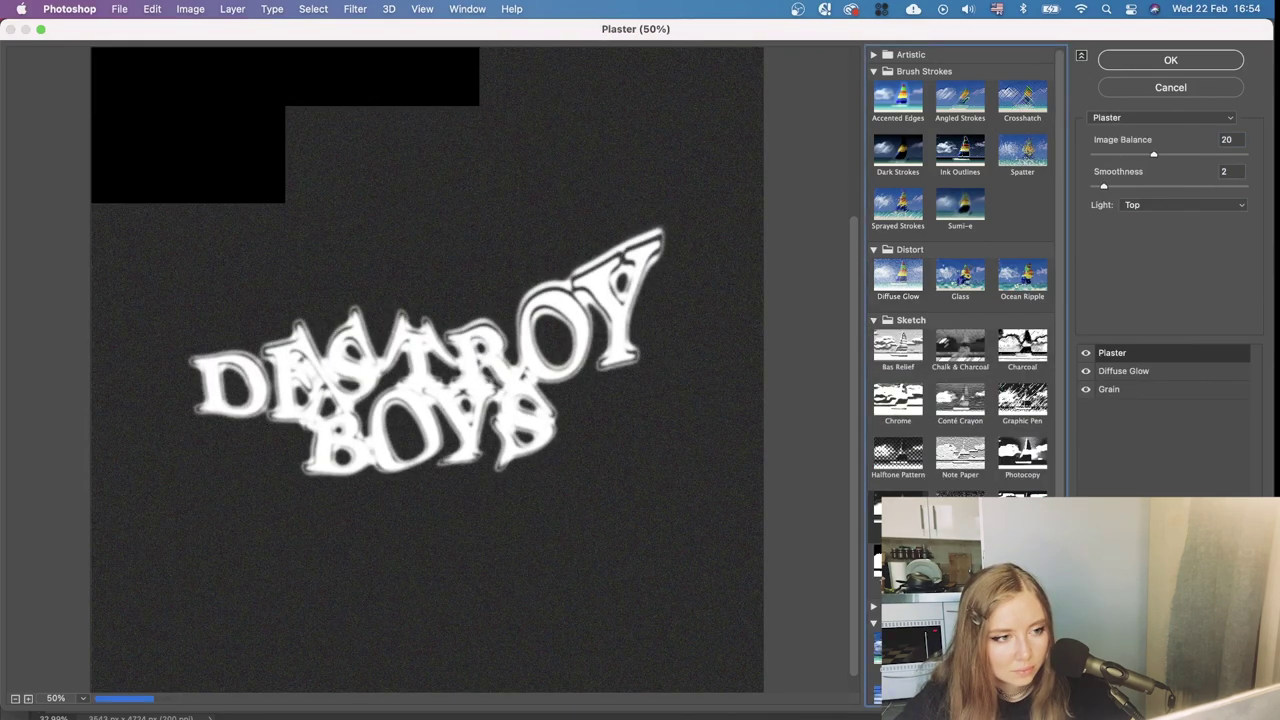
pyautogui.click(877, 562)
pyautogui.click(1163, 218)
pyautogui.click(1130, 185)
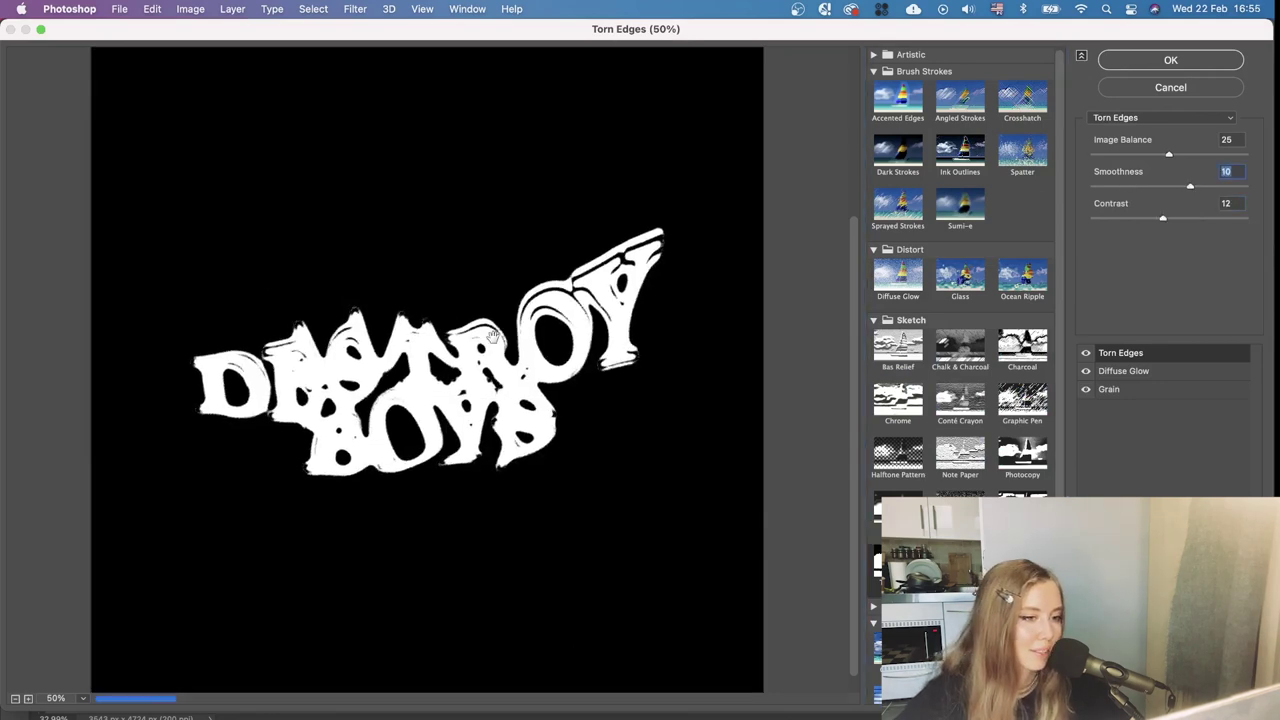
pyautogui.moveTo(1168, 155); pyautogui.dragTo(1216, 187)
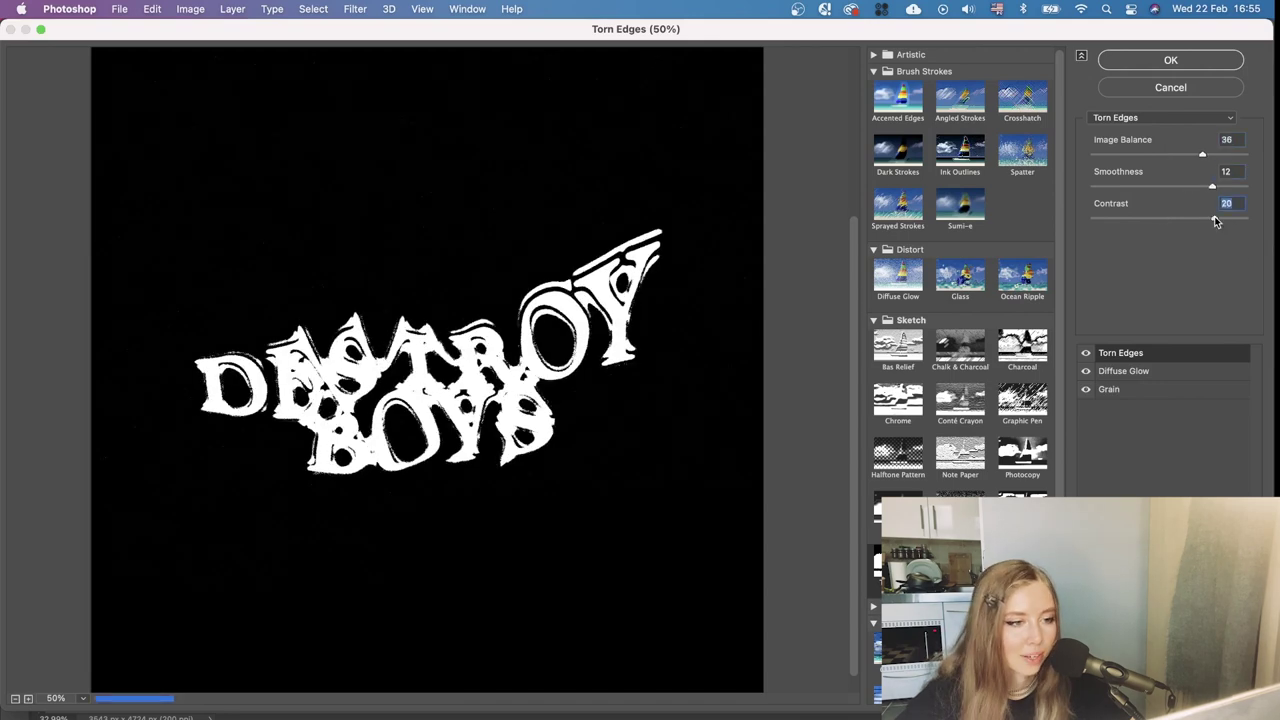
# Inspect the title's torn edges up close and adjust Torn Edges to image balance 45, smoothness 4 and contrast 10
pyautogui.click(29, 698)
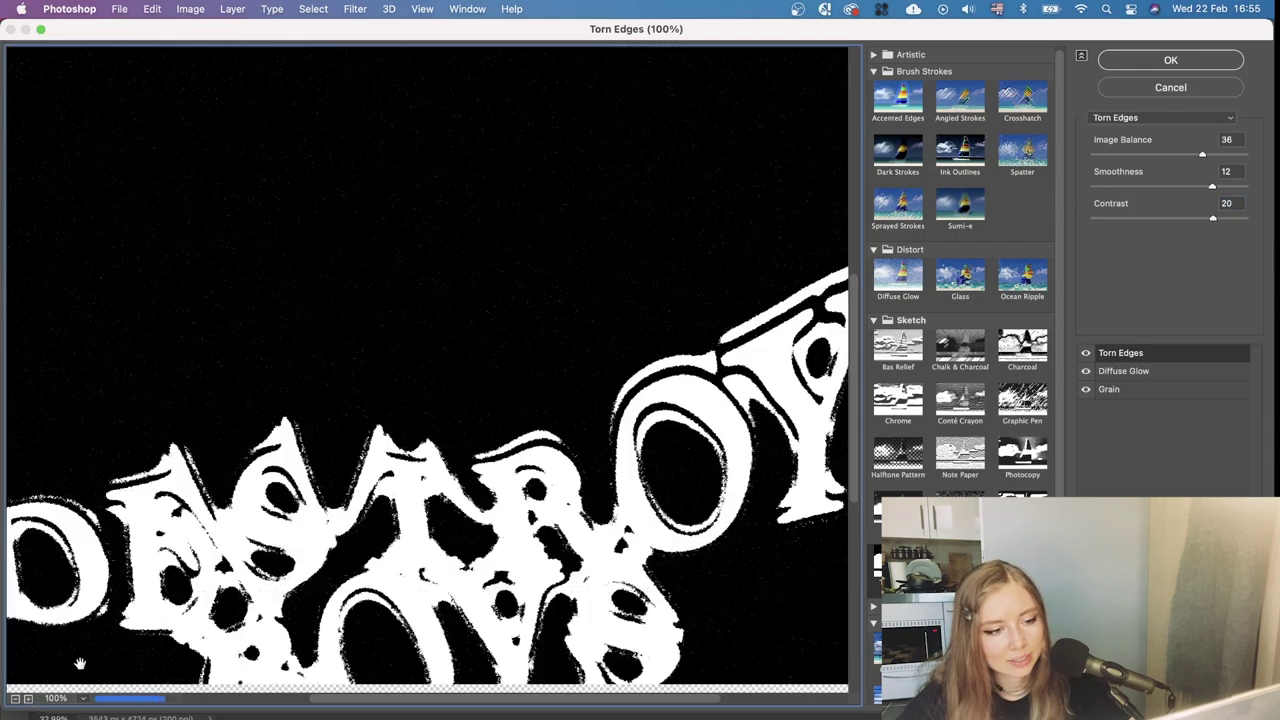
pyautogui.moveTo(294, 569); pyautogui.dragTo(112, 433)
pyautogui.moveTo(229, 416); pyautogui.dragTo(481, 410)
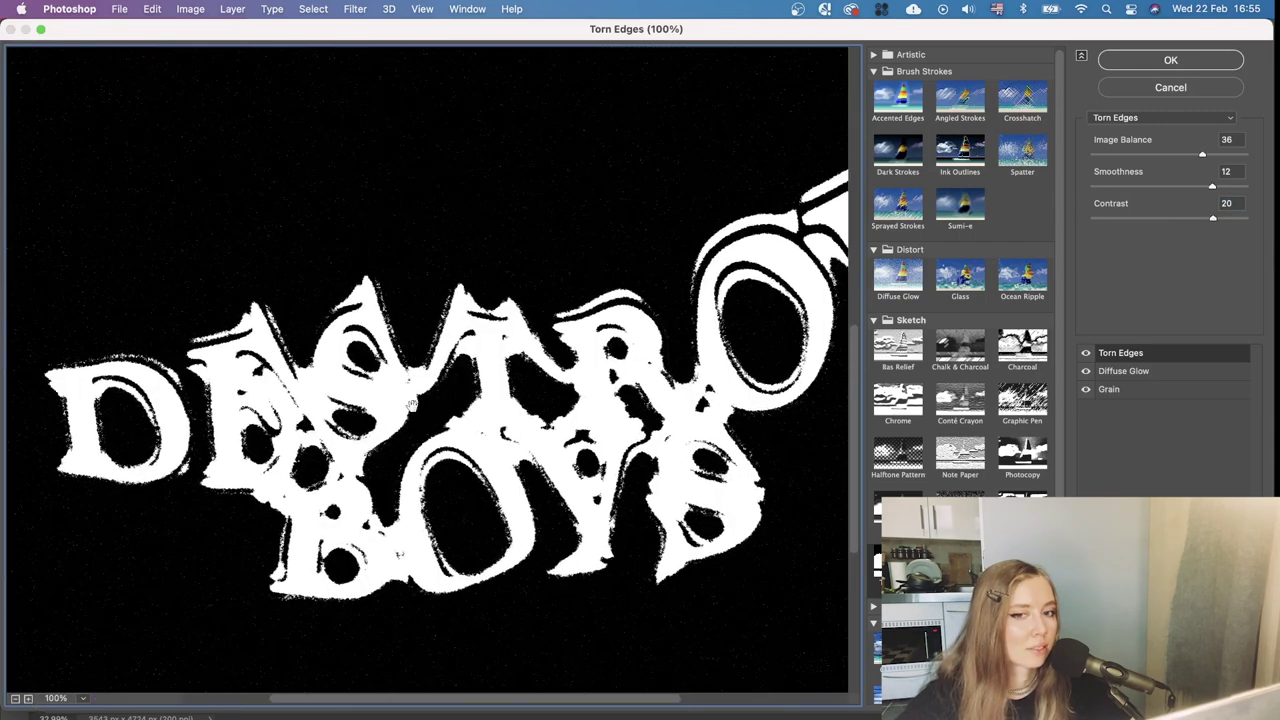
pyautogui.moveTo(277, 374); pyautogui.dragTo(105, 366)
pyautogui.click(13, 698)
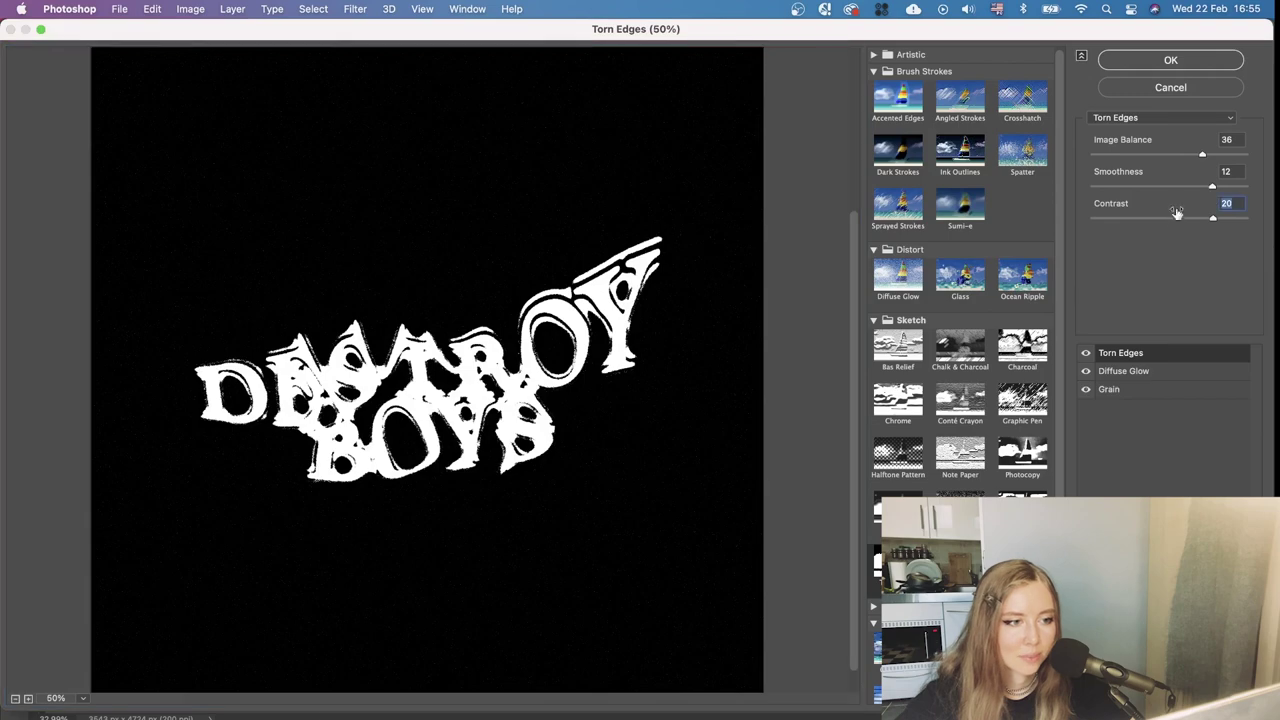
pyautogui.moveTo(1213, 218); pyautogui.dragTo(1104, 218)
pyautogui.click(1207, 218)
pyautogui.moveTo(1212, 186); pyautogui.dragTo(1130, 187)
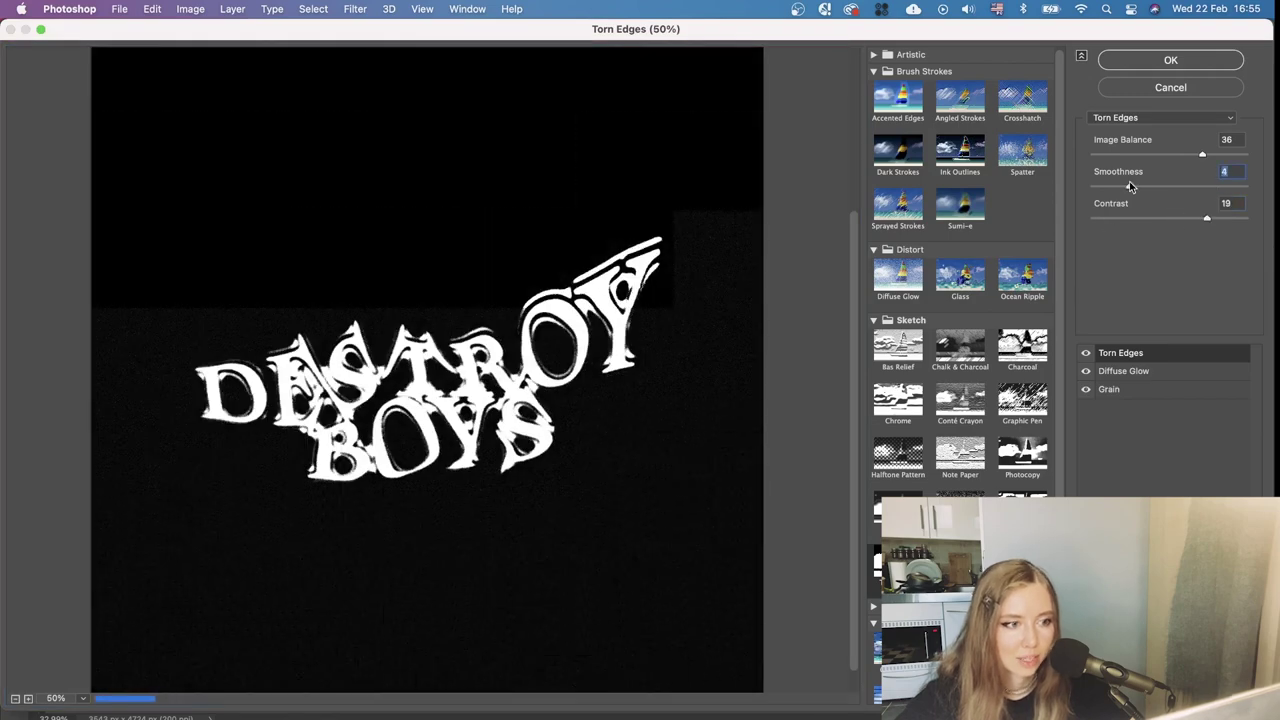
pyautogui.click(1157, 155)
pyautogui.click(1231, 155)
pyautogui.click(1150, 217)
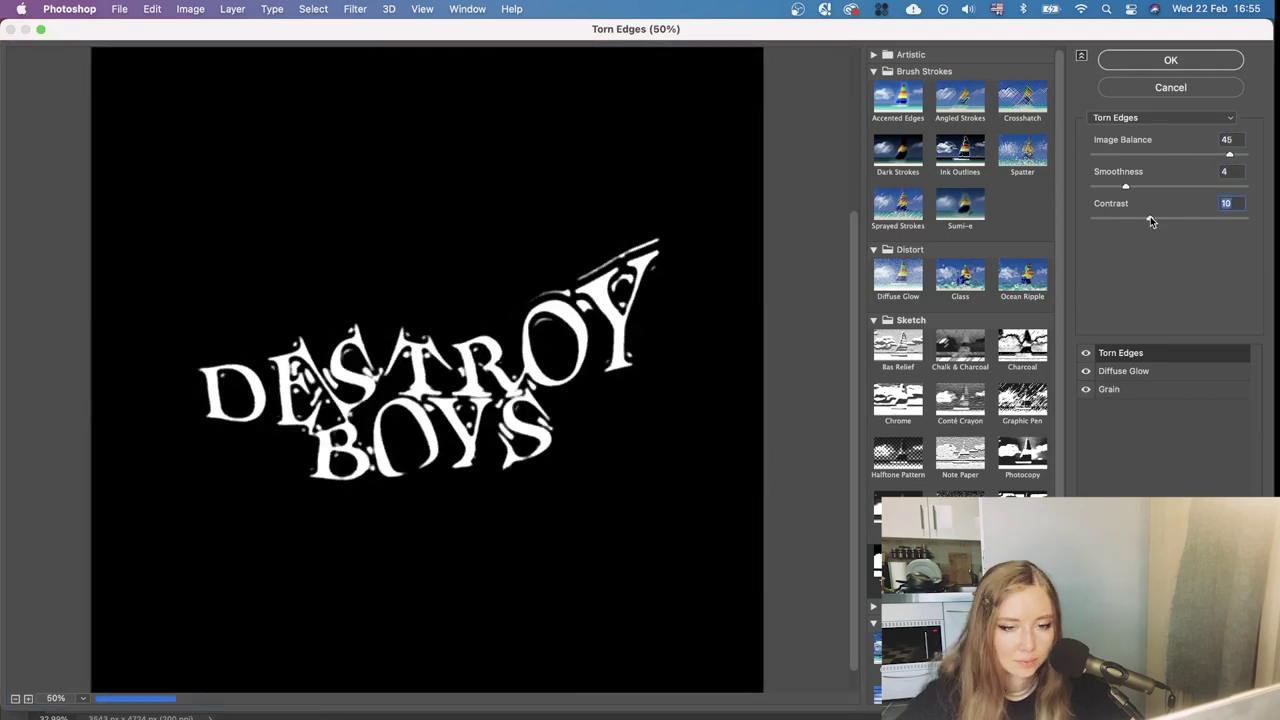
# Replace Torn Edges with a short-stroked Graphic Pen effect and set its light/dark balance to 99
pyautogui.click(1022, 393)
pyautogui.click(1097, 155)
pyautogui.click(1249, 187)
# Add a Torn Edges effect above the Graphic Pen and adjust its contrast and smoothness
pyautogui.click(1229, 697)
pyautogui.click(897, 561)
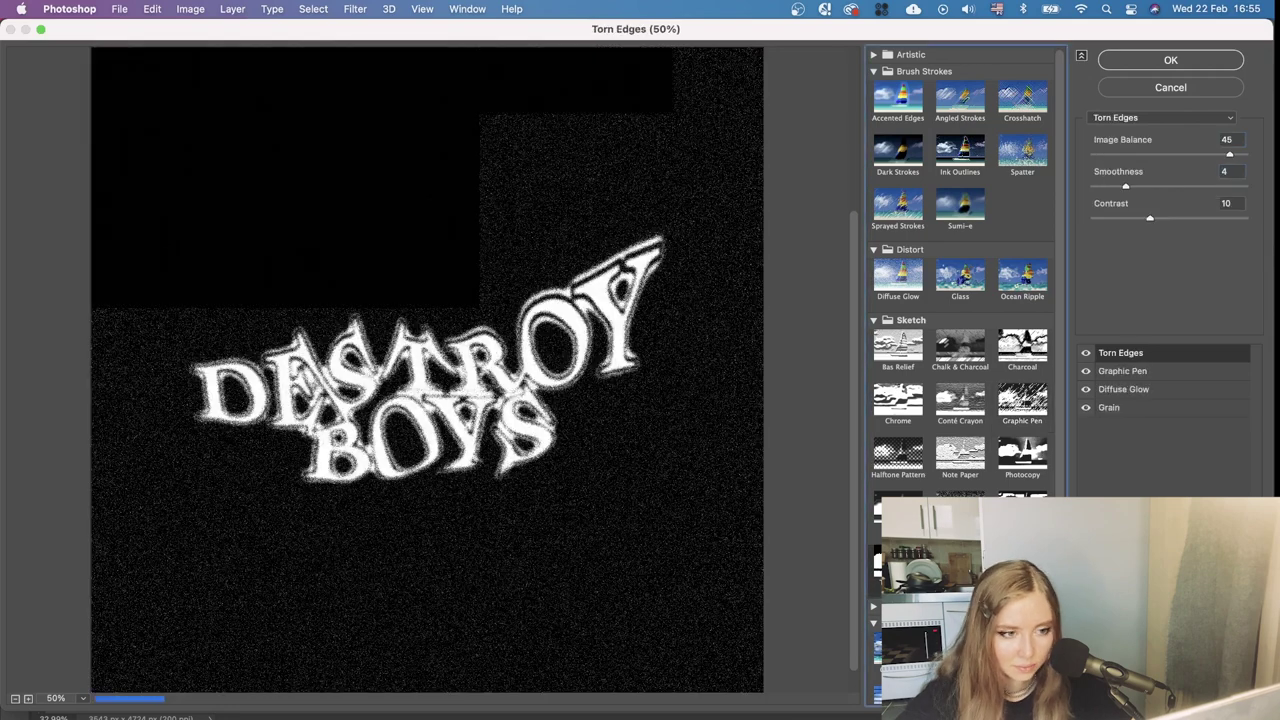
pyautogui.click(1206, 218)
pyautogui.moveTo(1206, 219); pyautogui.dragTo(1194, 218)
pyautogui.click(1152, 187)
# Adjust the Graphic Pen's stroke length and set the Diffuse Glow's glow amount to 12
pyautogui.click(1123, 371)
pyautogui.click(1087, 155)
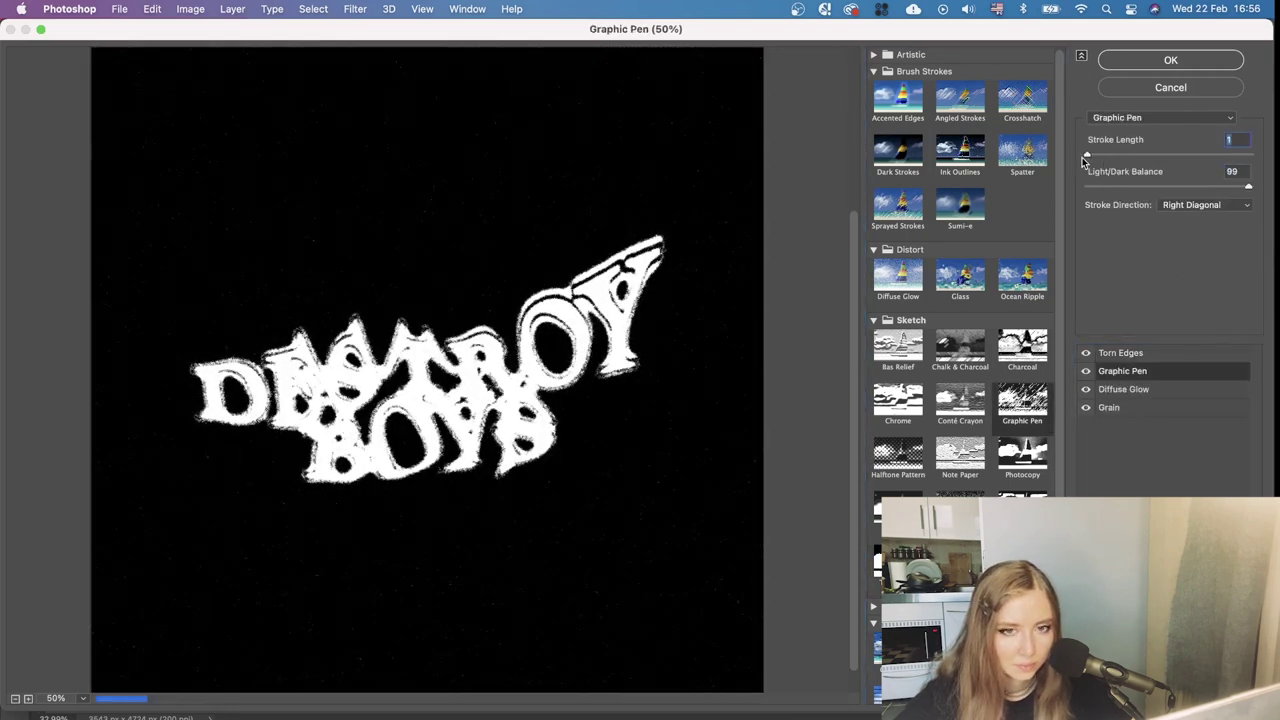
pyautogui.click(1106, 155)
pyautogui.click(1124, 389)
pyautogui.click(1171, 186)
pyautogui.click(1181, 186)
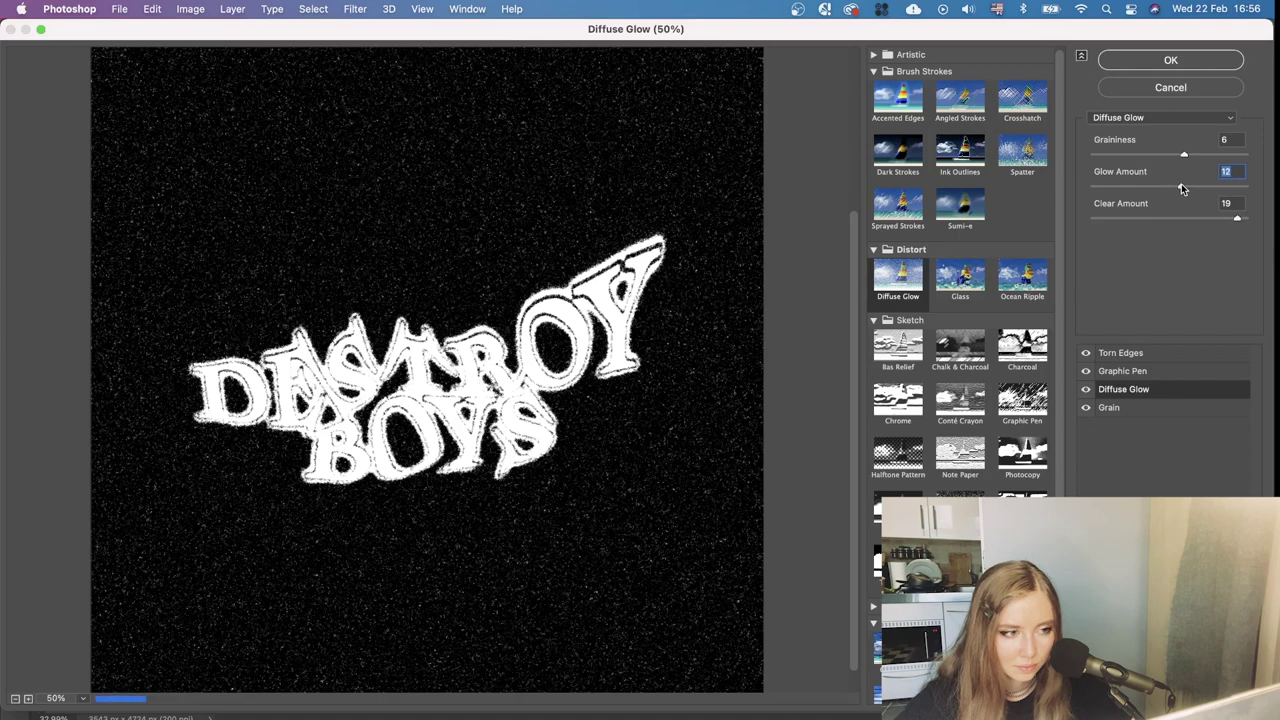
# Set the Torn Edges contrast to 9 and apply the stacked gallery effects to the title
pyautogui.click(1120, 354)
pyautogui.moveTo(1201, 218); pyautogui.dragTo(1146, 217)
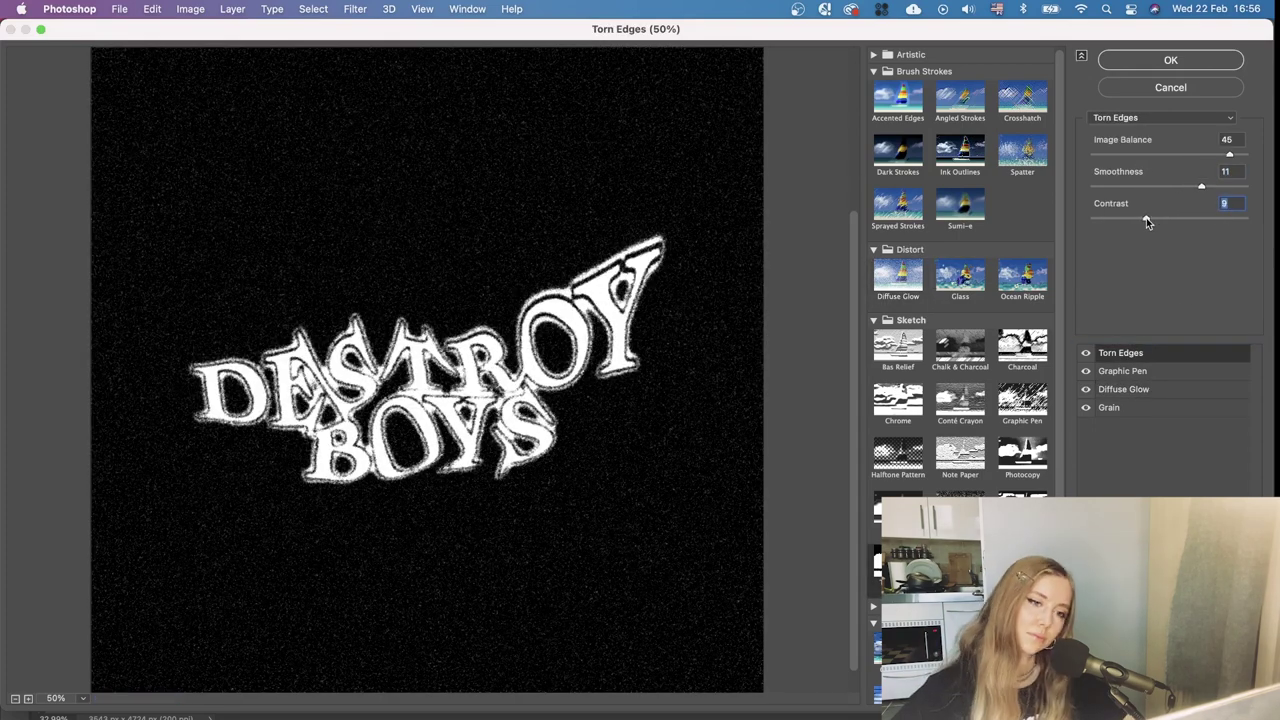
pyautogui.click(1168, 61)
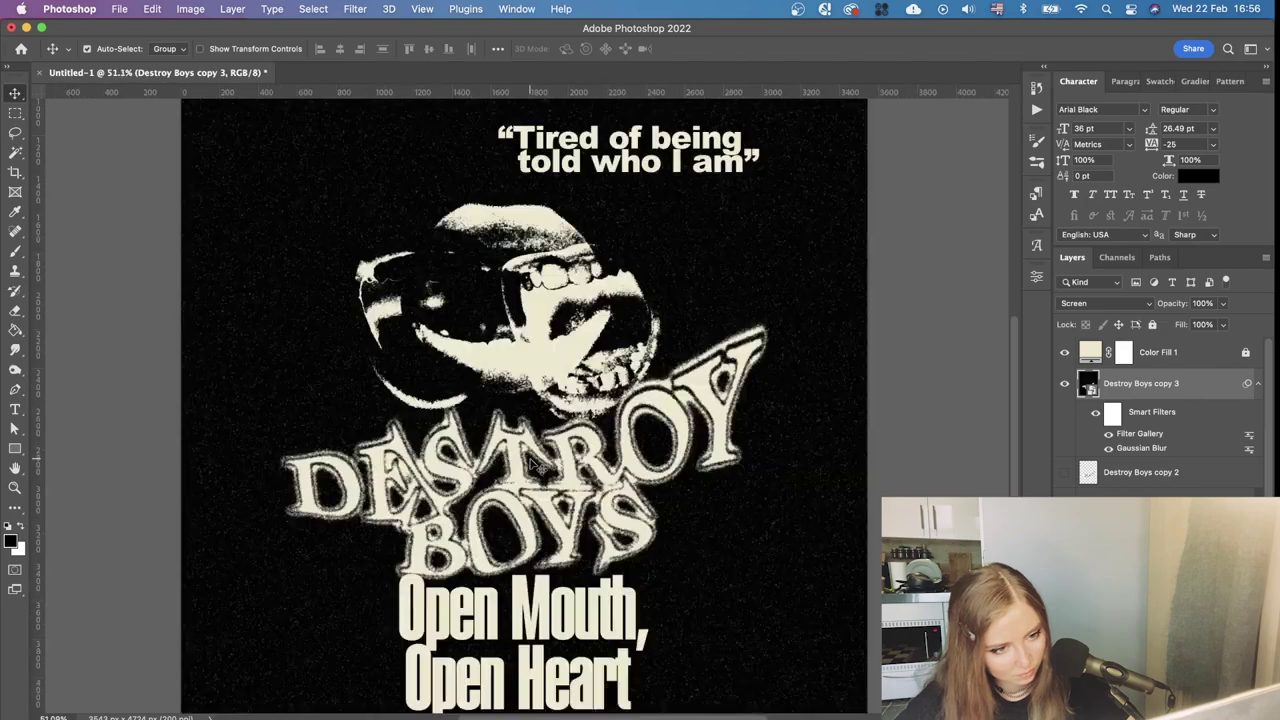
# Reopen the title's Filter Gallery settings and hide the Torn Edges and Graphic Pen effects
pyautogui.press('super+0')
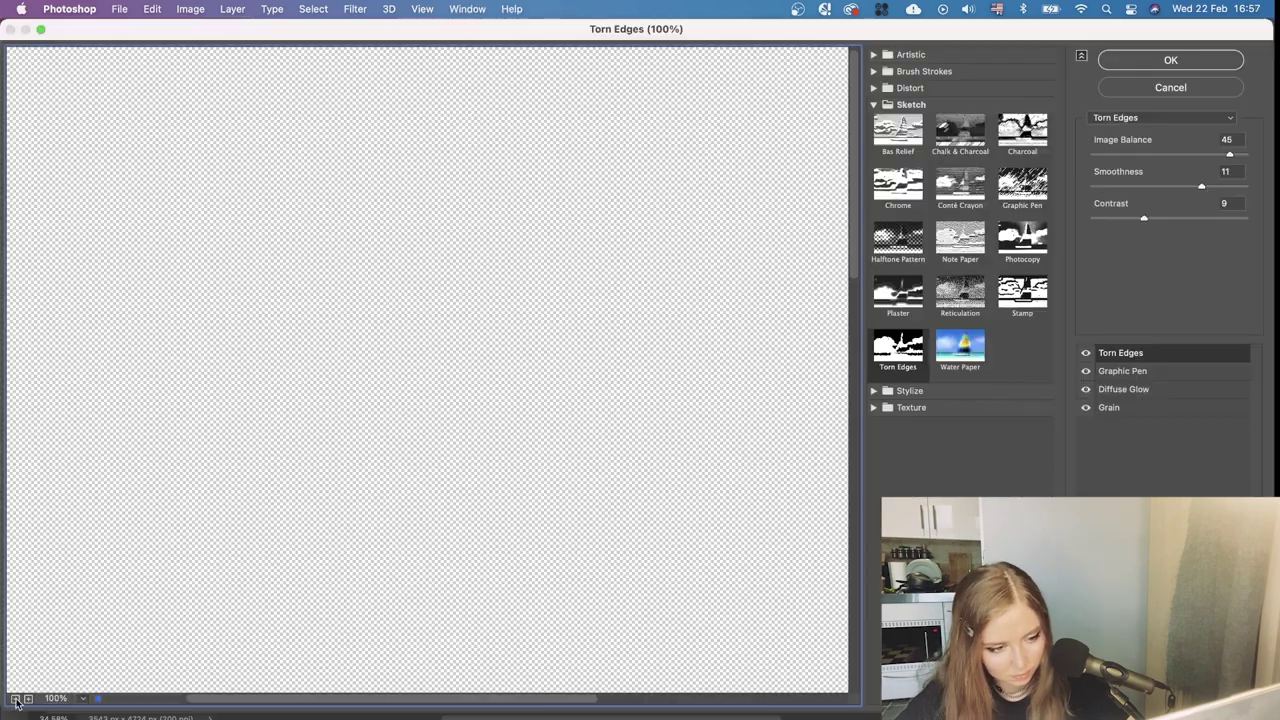
pyautogui.click(1086, 353)
pyautogui.click(1086, 371)
# Preview Torn Edges again with smoothness 4 and image balance 37, and switch that effect off
pyautogui.click(1124, 389)
pyautogui.moveTo(1210, 187); pyautogui.dragTo(1125, 187)
pyautogui.click(1122, 371)
pyautogui.click(1120, 353)
pyautogui.click(1087, 353)
pyautogui.moveTo(1230, 155)
pyautogui.mouseDown()
pyautogui.moveTo(1176, 155)
pyautogui.moveTo(1205, 155)
pyautogui.mouseUp()
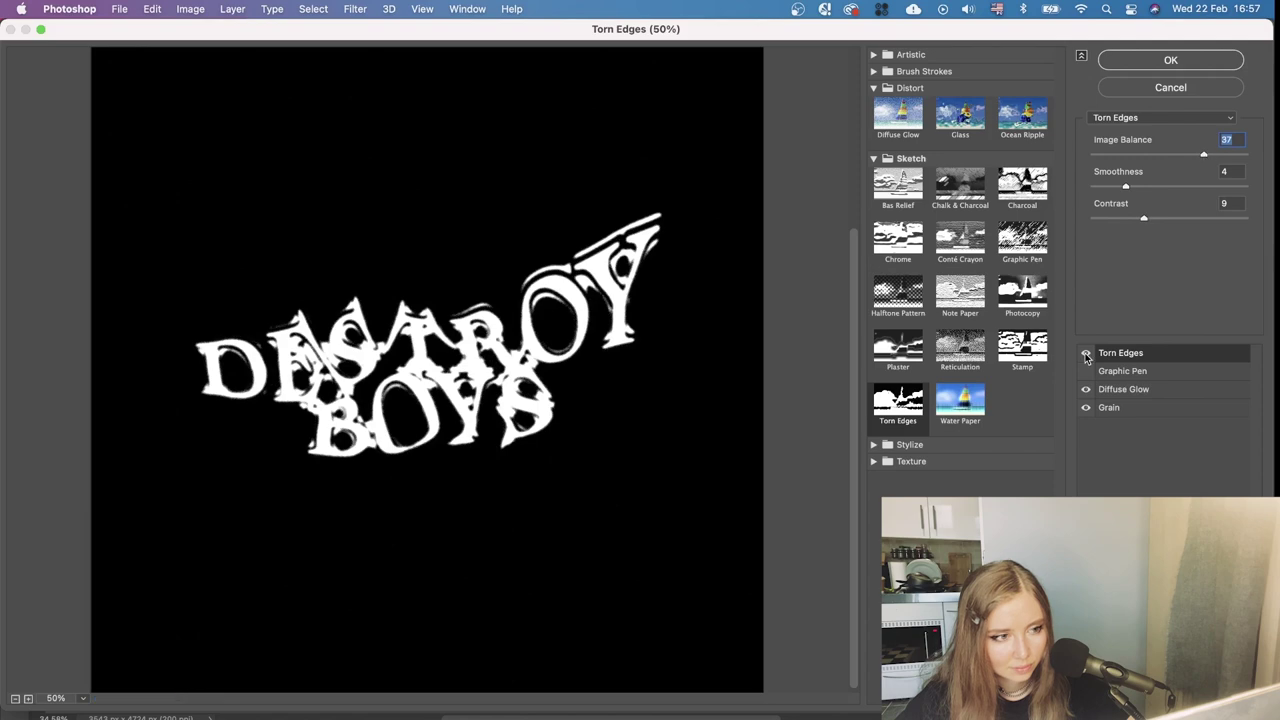
pyautogui.click(1086, 353)
# Replace the Graphic Pen effect with a Contrasty Grain at intensity 77 and contrast 42
pyautogui.click(1122, 371)
pyautogui.click(873, 461)
pyautogui.click(960, 486)
pyautogui.click(1194, 205)
pyautogui.click(1176, 269)
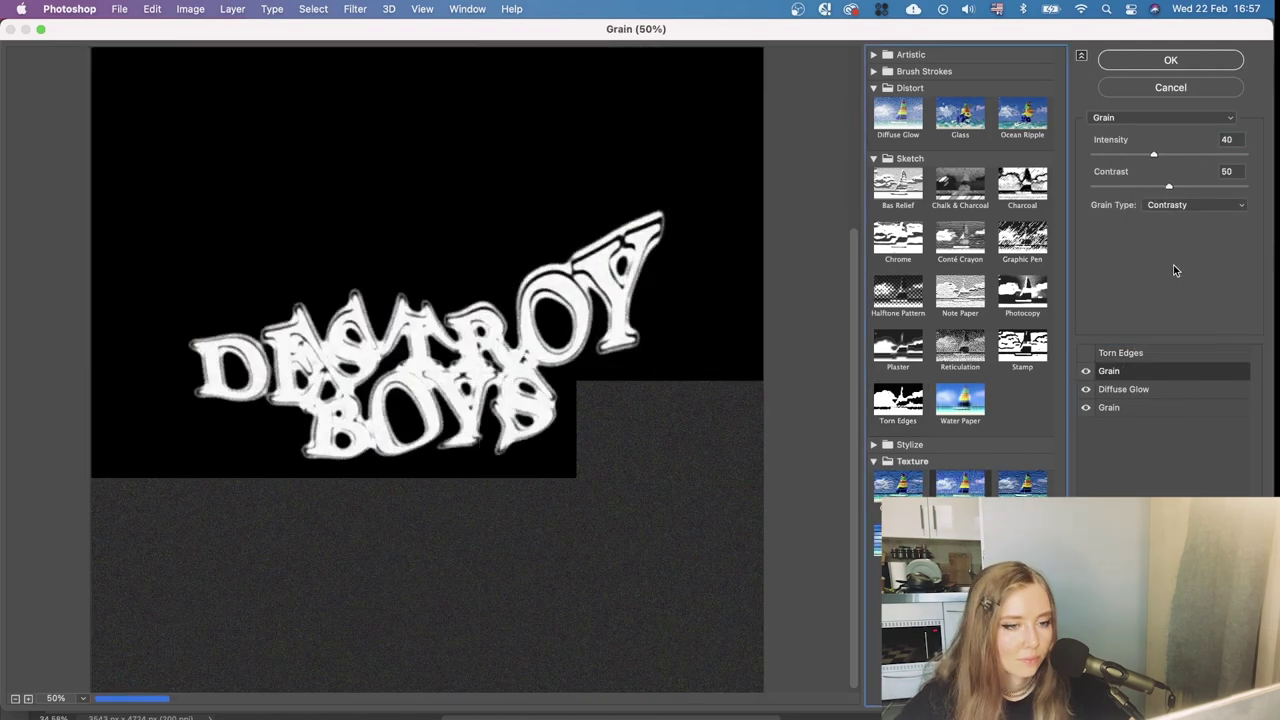
pyautogui.moveTo(1154, 155); pyautogui.dragTo(1216, 188)
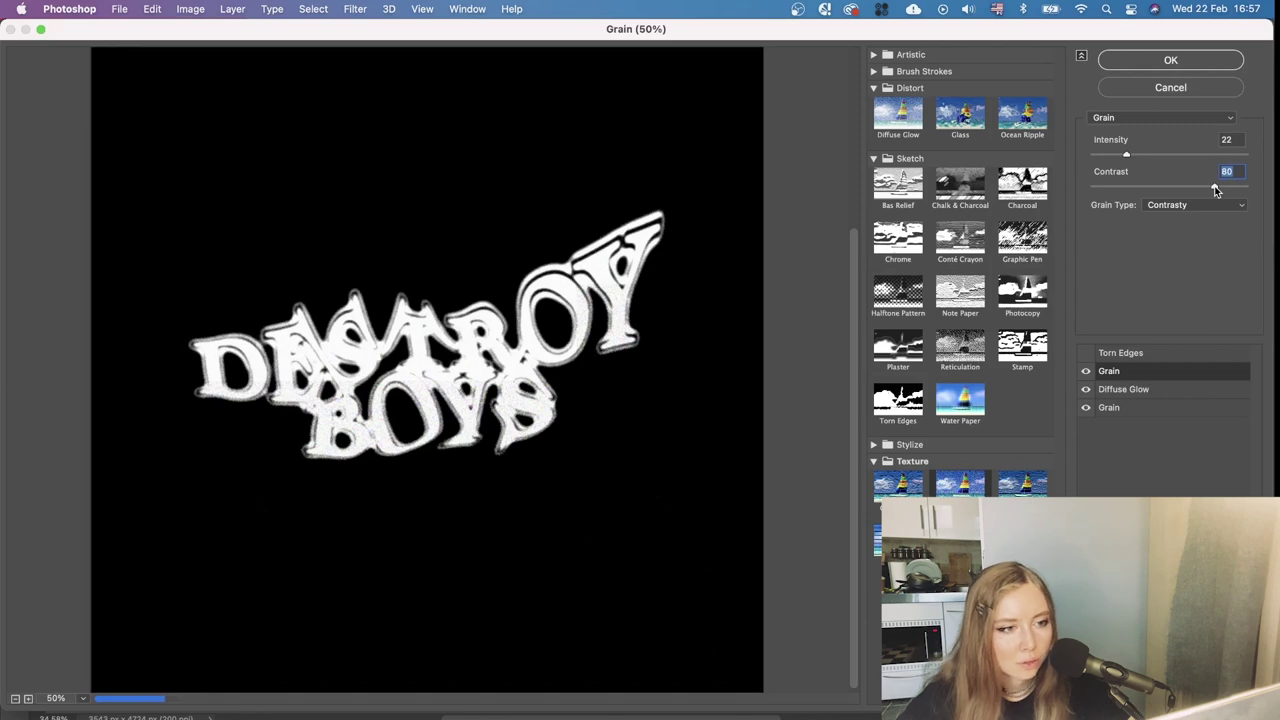
pyautogui.click(1210, 156)
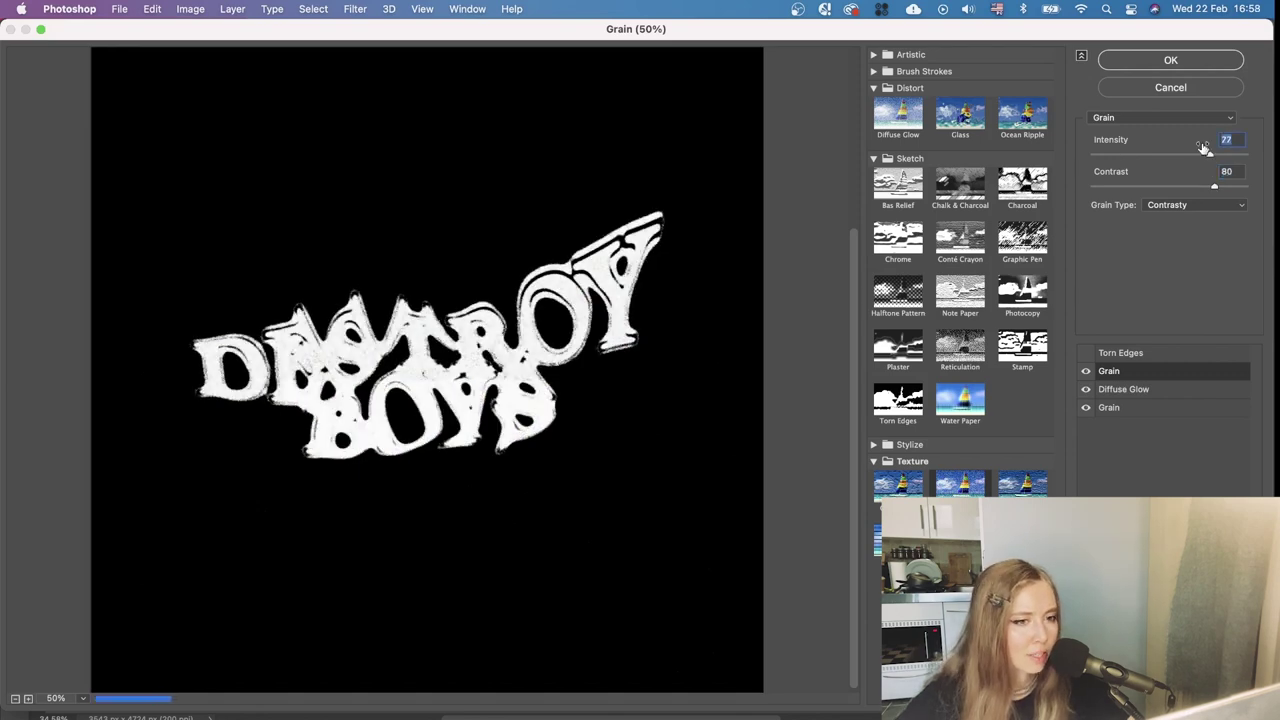
pyautogui.click(1156, 187)
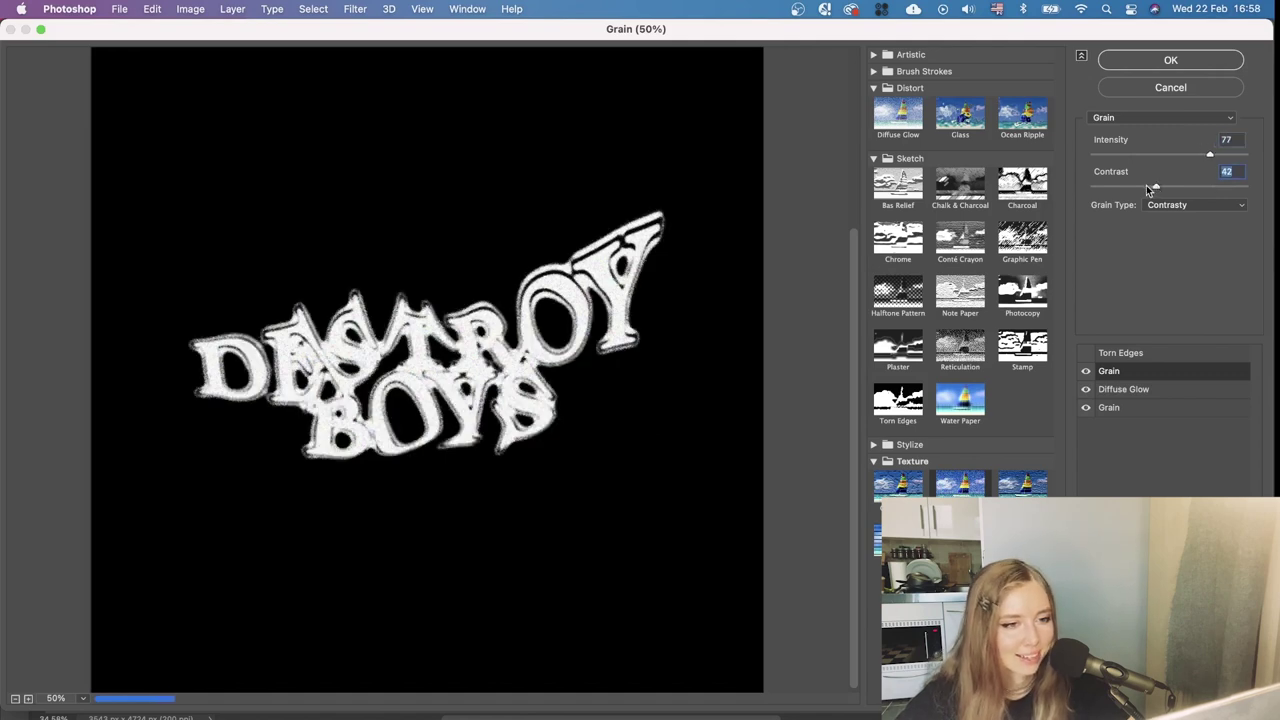
# Change the upper Grain to the Regular type with intensity 47 and contrast 92, and set the Diffuse Glow's glow amount to 14
pyautogui.click(1196, 206)
pyautogui.click(1188, 161)
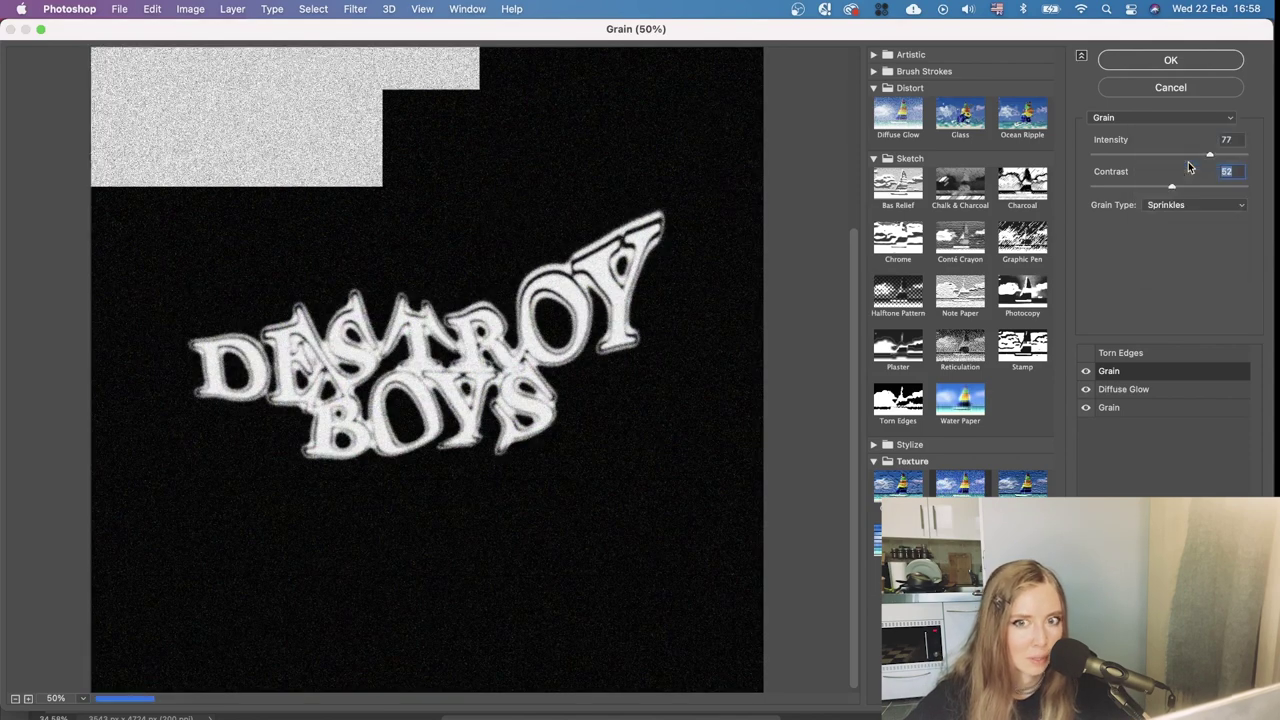
pyautogui.click(1188, 204)
pyautogui.click(1185, 191)
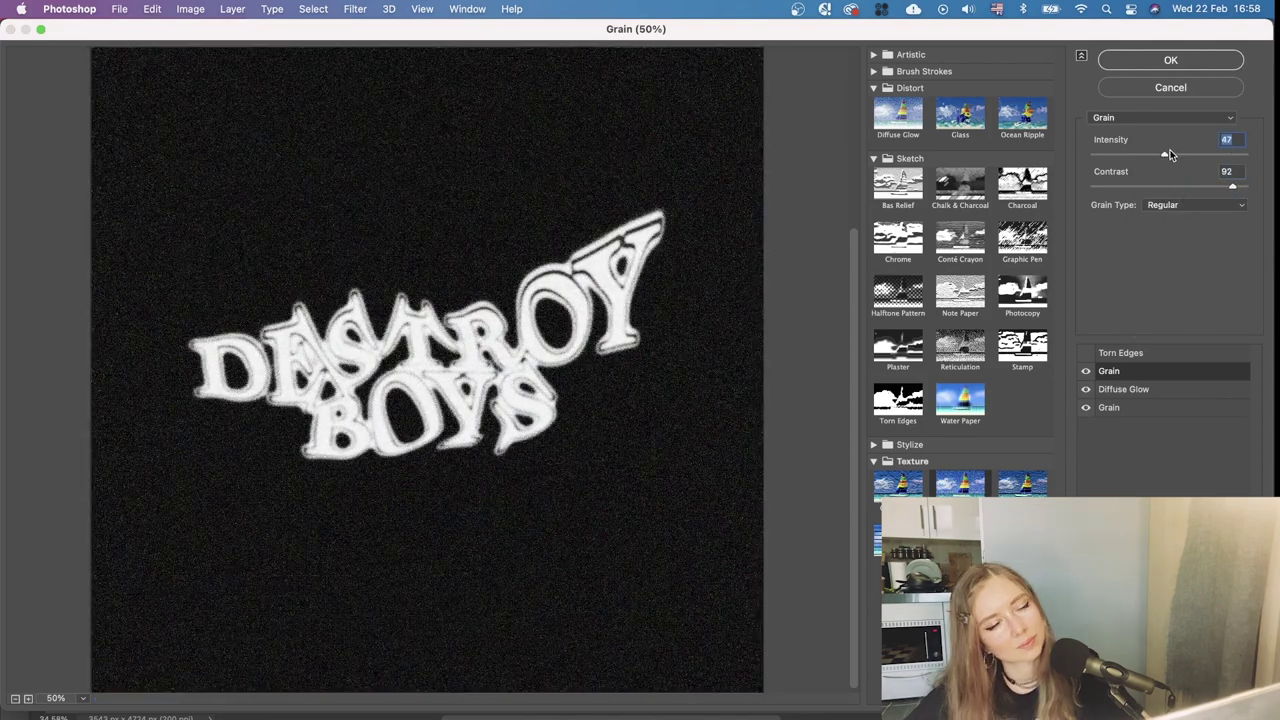
pyautogui.click(1170, 398)
pyautogui.click(1226, 171)
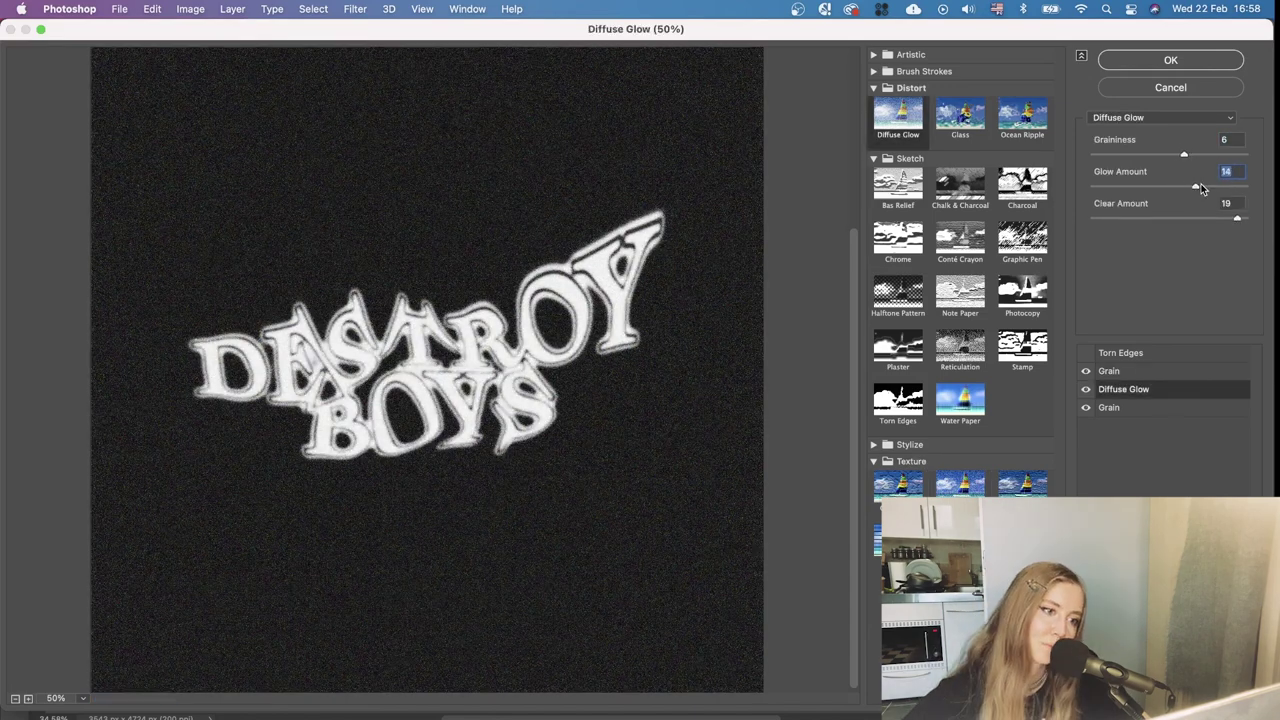
# Set the upper Grain effect to contrast 100 and intensity 47, and apply the gallery effects to the poster title
pyautogui.click(1112, 371)
pyautogui.moveTo(1217, 187); pyautogui.dragTo(1247, 188)
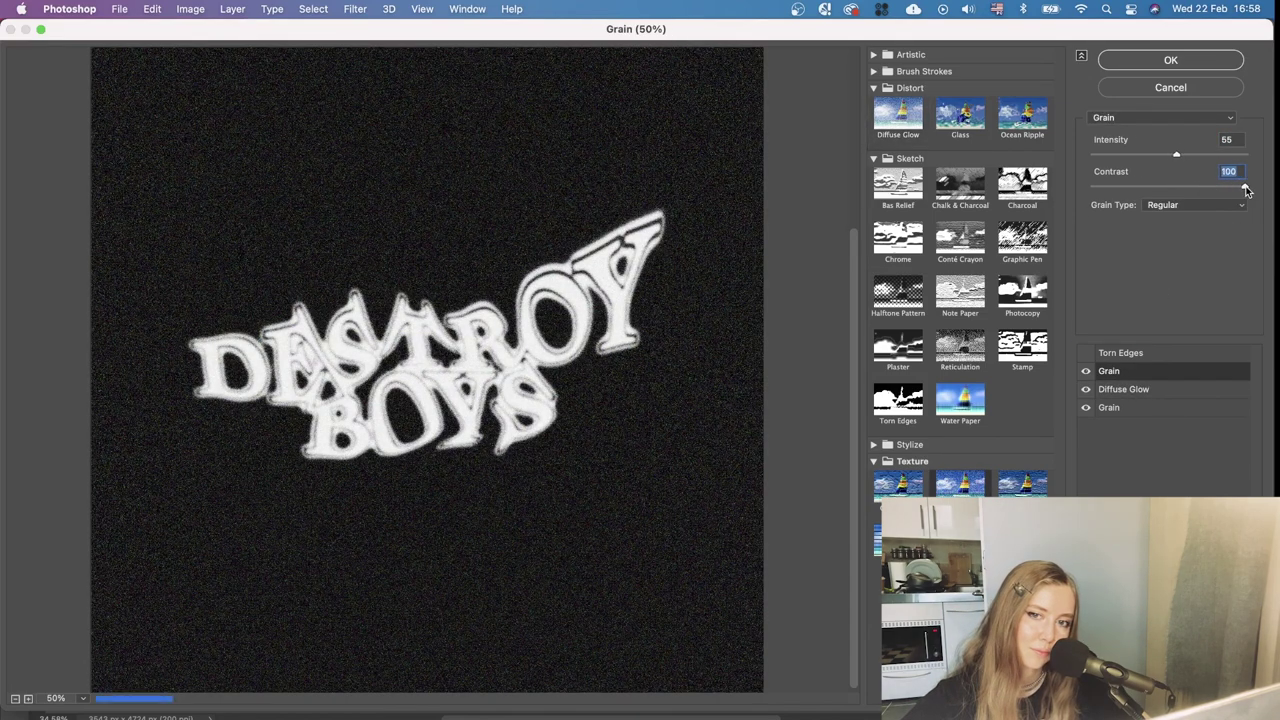
pyautogui.moveTo(1175, 156)
pyautogui.mouseDown()
pyautogui.moveTo(1135, 156)
pyautogui.moveTo(1163, 156)
pyautogui.mouseUp()
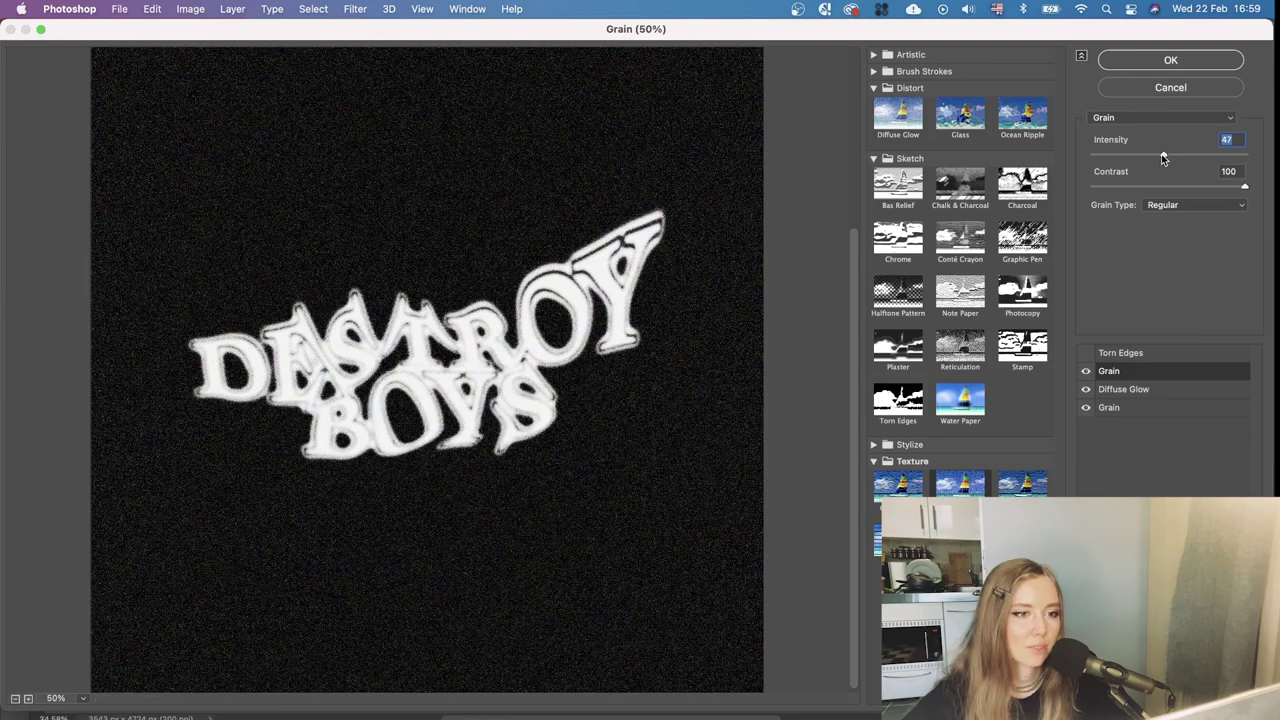
pyautogui.click(1155, 63)
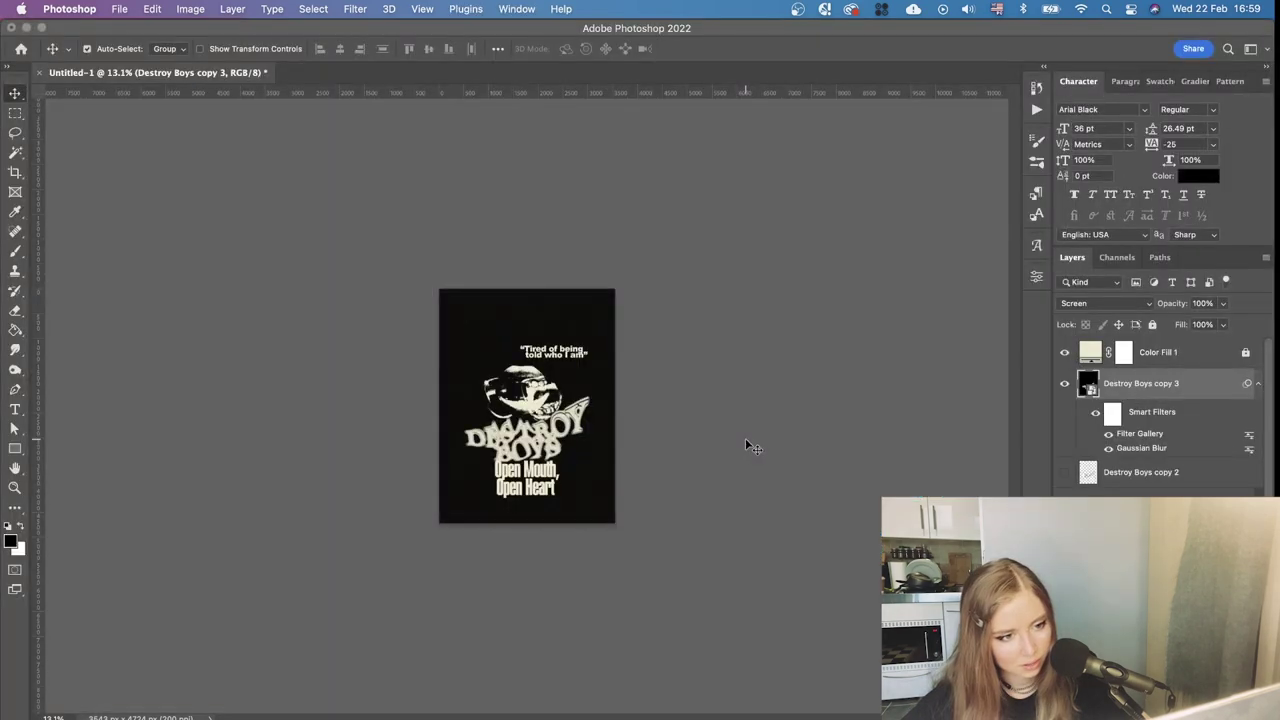
pyautogui.scroll(5, 492, 474)
pyautogui.scroll(-2, 480, 530)
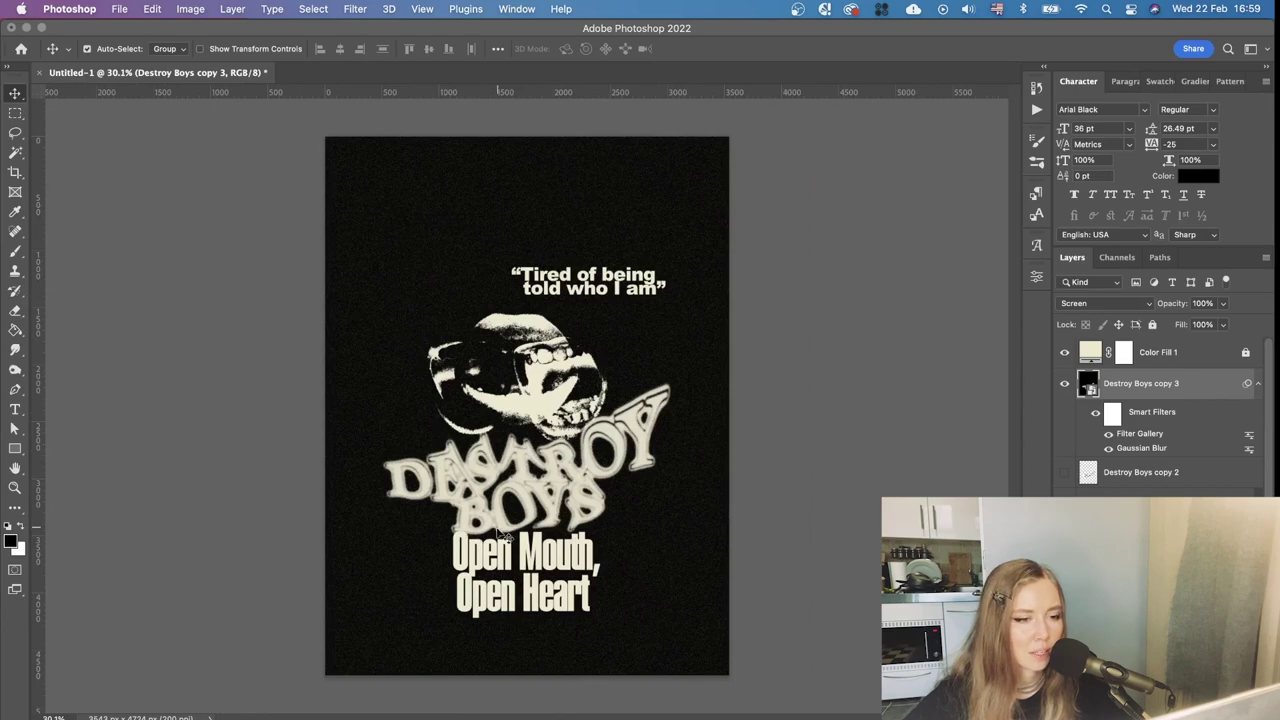
# Examine the title's grain and glow both up close and across the whole poster
pyautogui.scroll(1, 492, 512)
pyautogui.scroll(5, 515, 435)
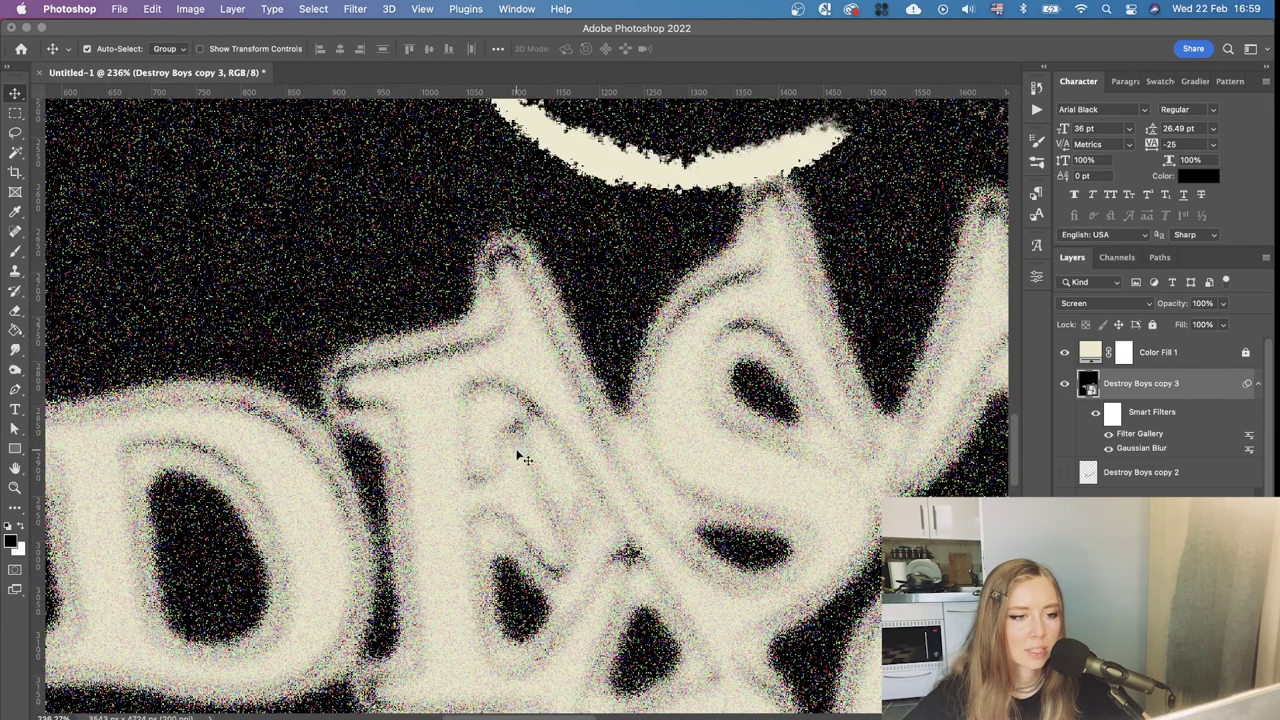
pyautogui.scroll(-5, 510, 440)
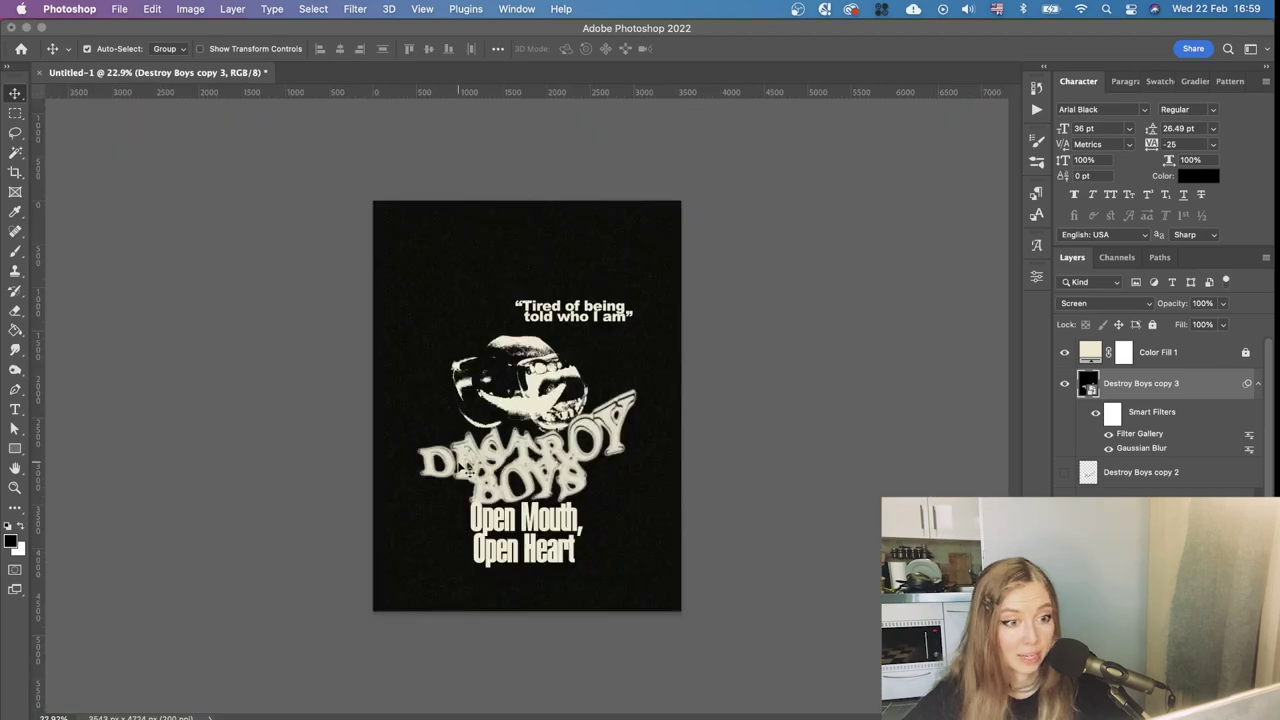
pyautogui.scroll(5, 460, 470)
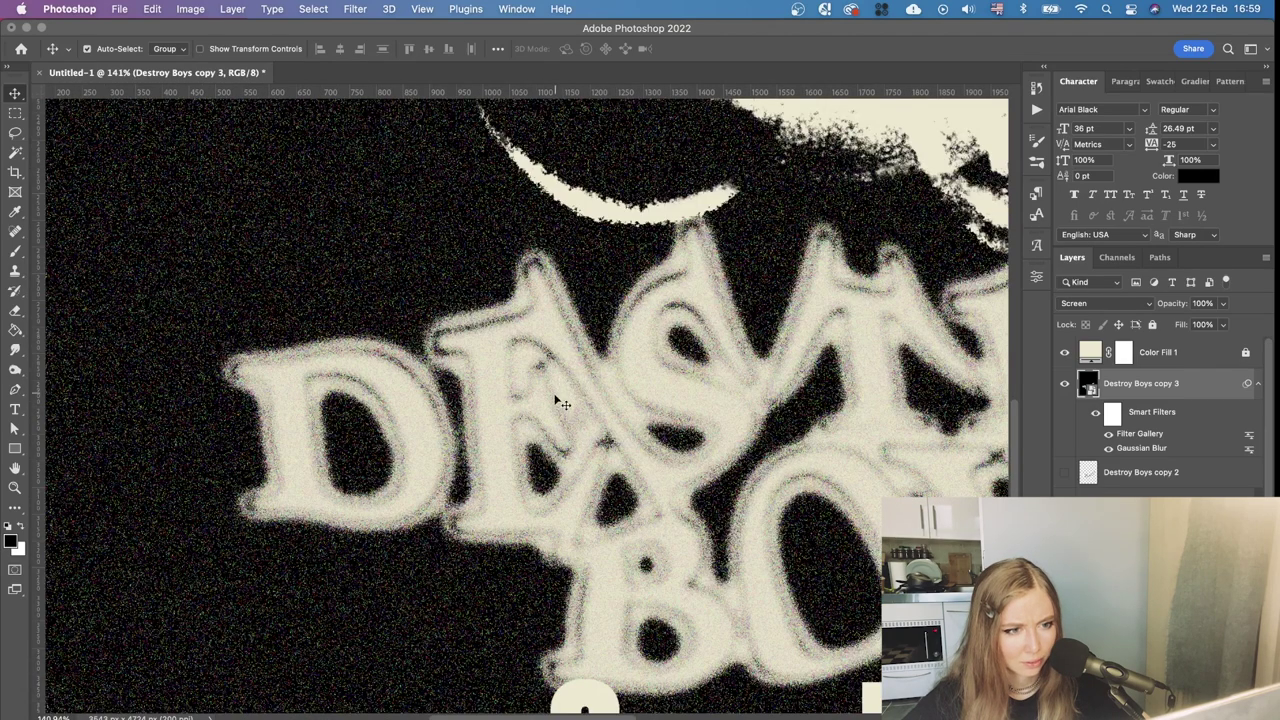
pyautogui.scroll(3, 556, 401)
pyautogui.scroll(-6, 540, 370)
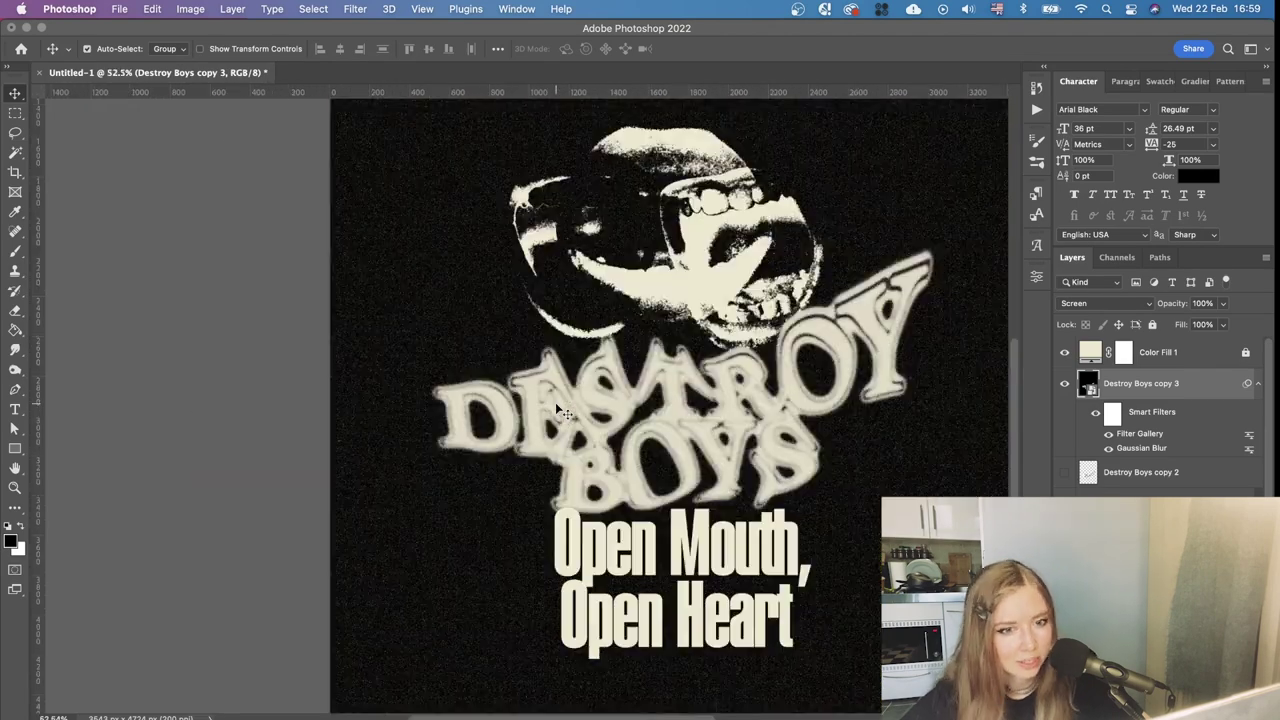
pyautogui.scroll(3, 511, 355)
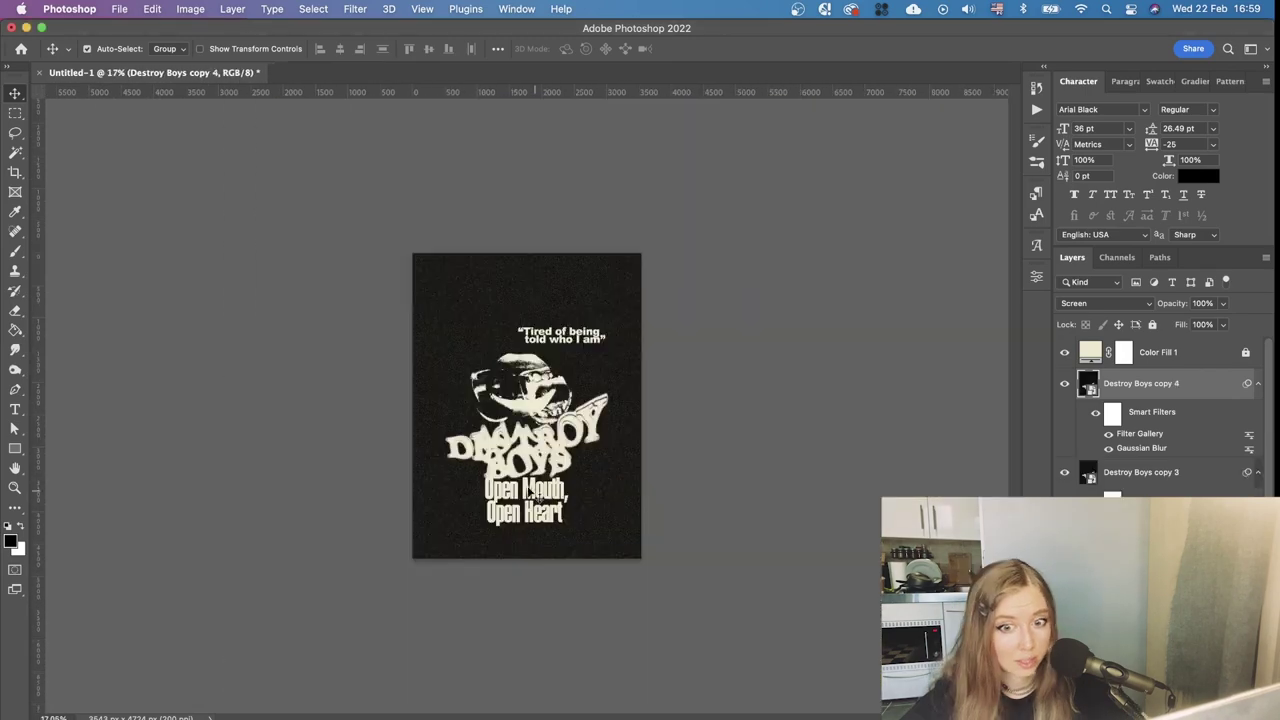
# Rasterize the duplicated Destroy Boys title layer and set its blend mode to Normal
pyautogui.scroll(4, 530, 490)
pyautogui.rightClick(1150, 390)
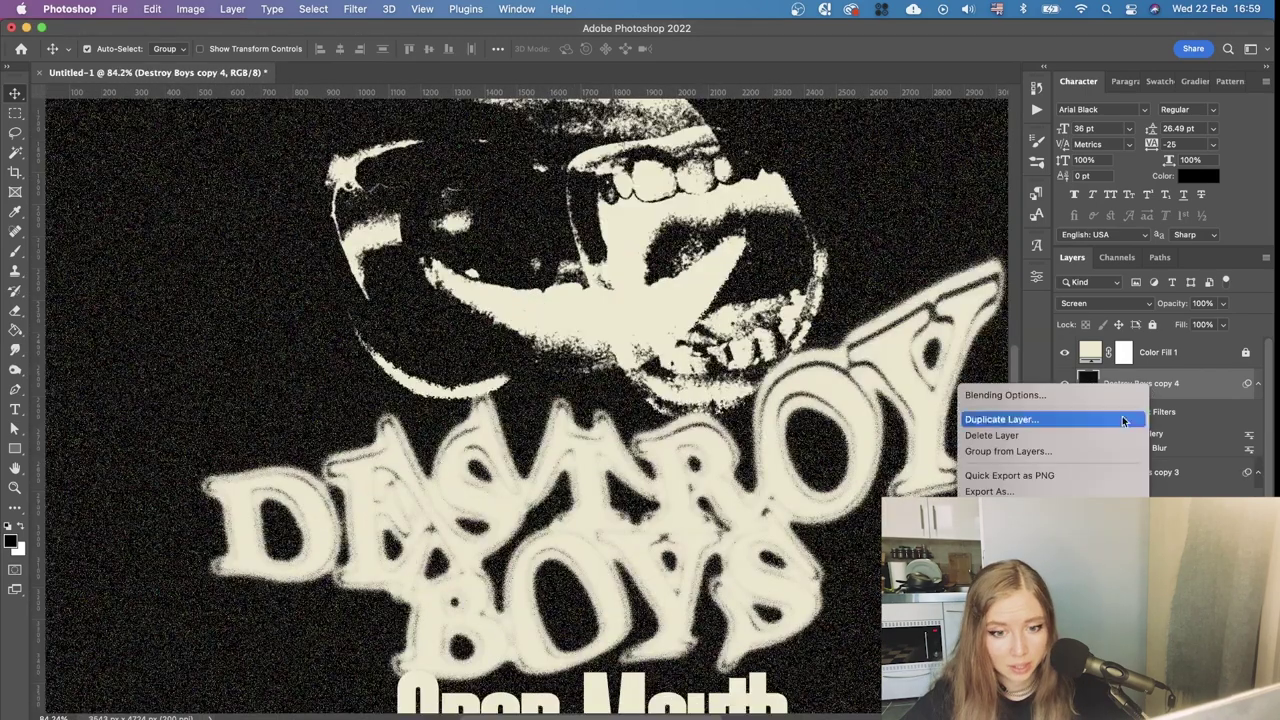
pyautogui.click(1005, 620)
pyautogui.click(1104, 303)
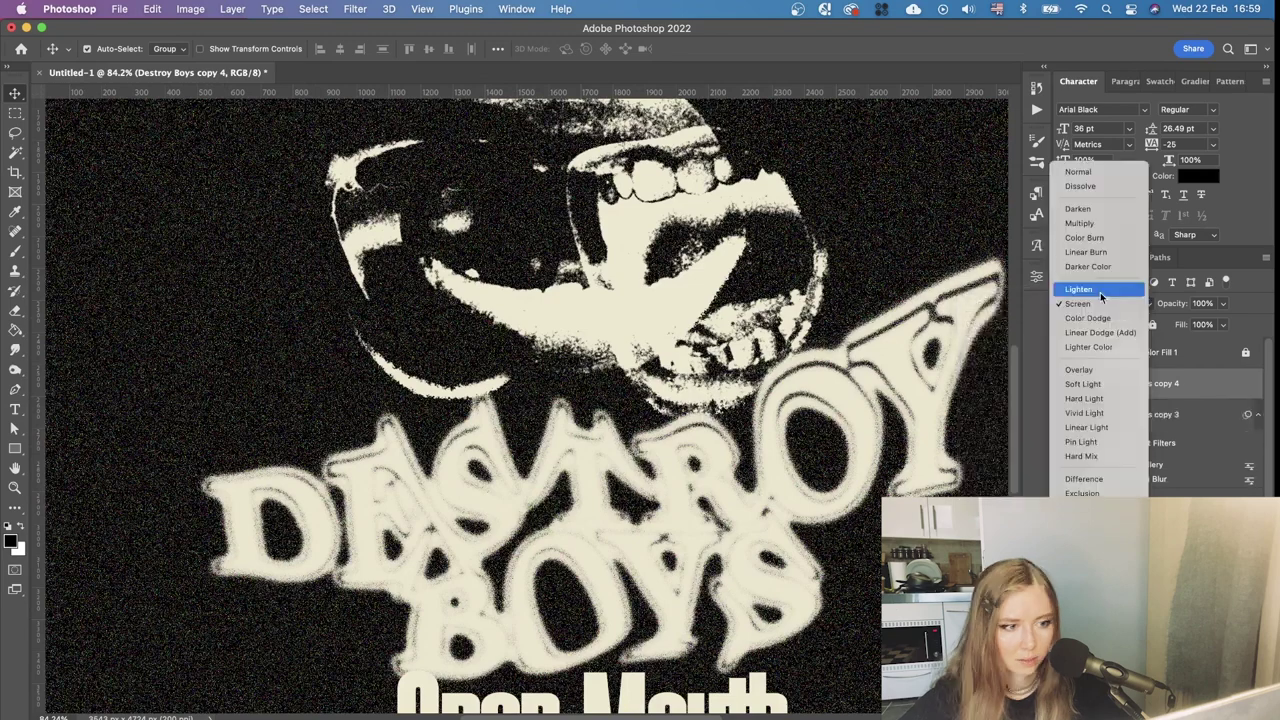
pyautogui.click(1092, 172)
# Darken areas of the copied title's lettering with the Burn tool, using the Shadows range and 100% exposure
pyautogui.click(14, 370)
pyautogui.click(212, 49)
pyautogui.click(212, 21)
pyautogui.press('Return')
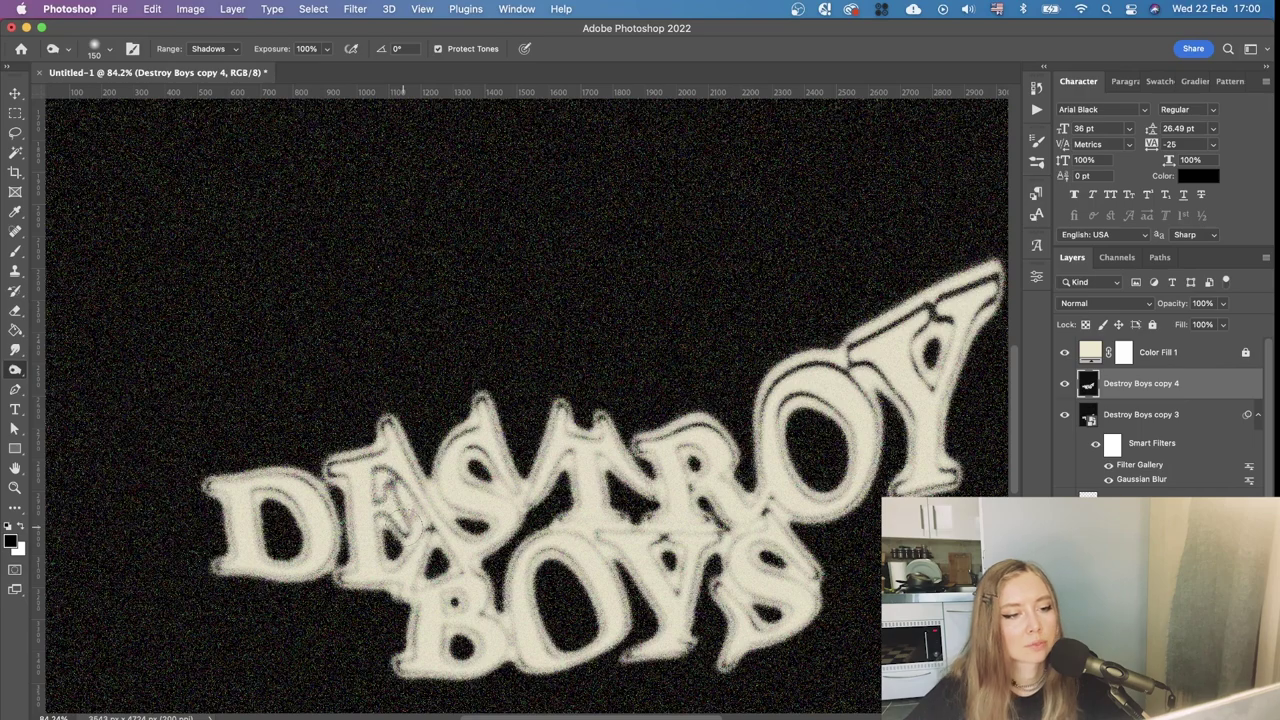
pyautogui.scroll(-6, 507, 507)
pyautogui.scroll(10, 505, 506)
pyautogui.moveTo(488, 474); pyautogui.dragTo(468, 548)
pyautogui.scroll(-5, 688, 505)
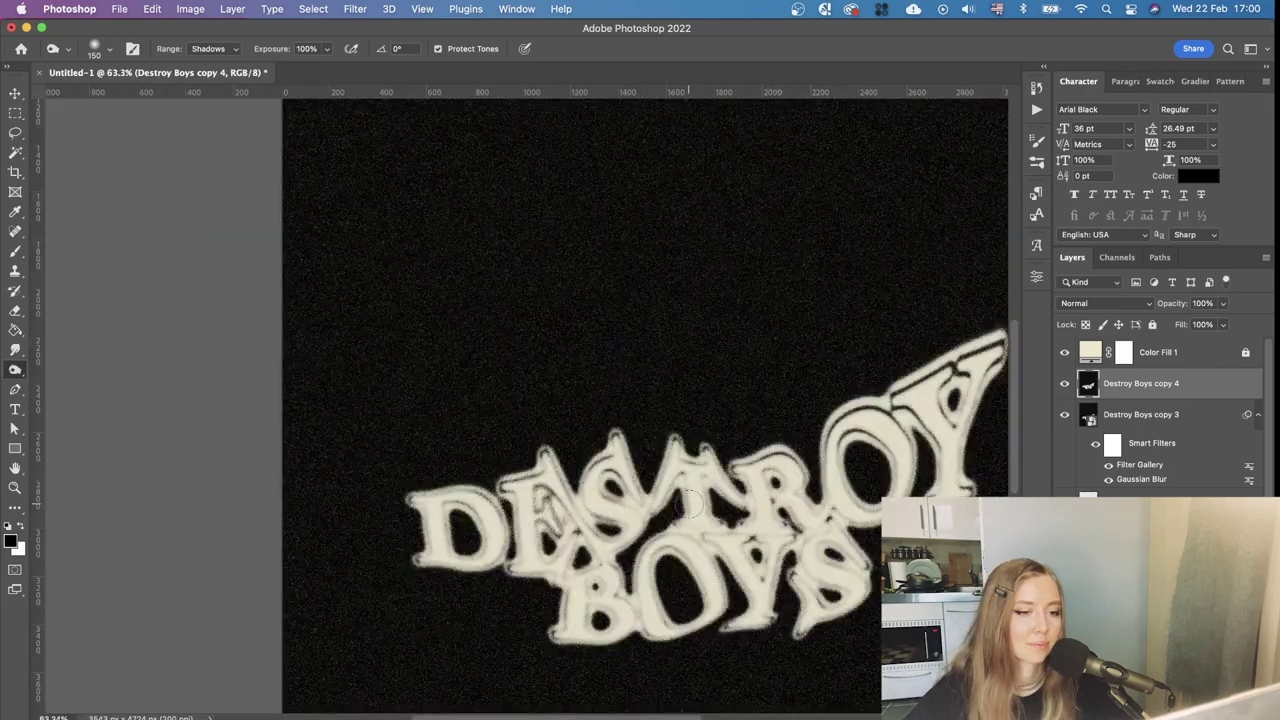
# Set the burned title copy's blend mode to Darken and hide it behind a black-filled layer mask
pyautogui.click(1071, 305)
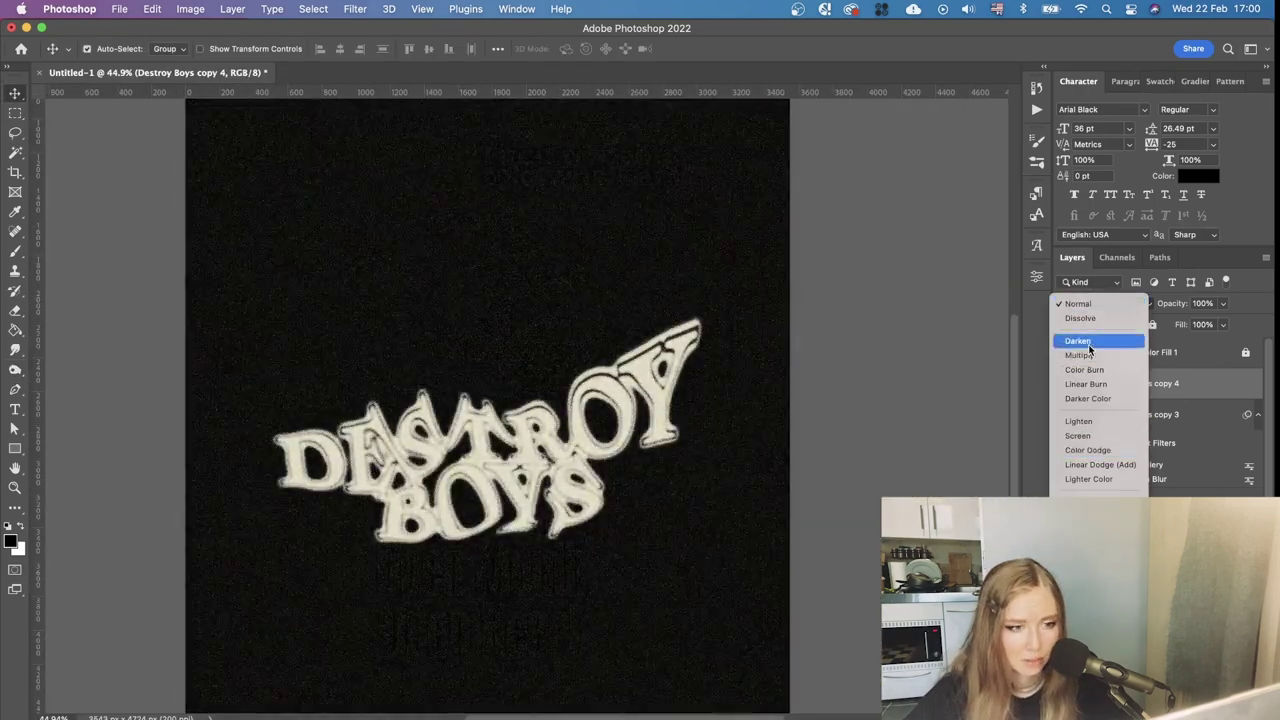
pyautogui.click(1089, 346)
pyautogui.click(1141, 712)
pyautogui.click(15, 331)
pyautogui.click(388, 384)
# Reveal the burned copy over the title's E by painting white on its mask with a size 300 soft brush
pyautogui.click(16, 252)
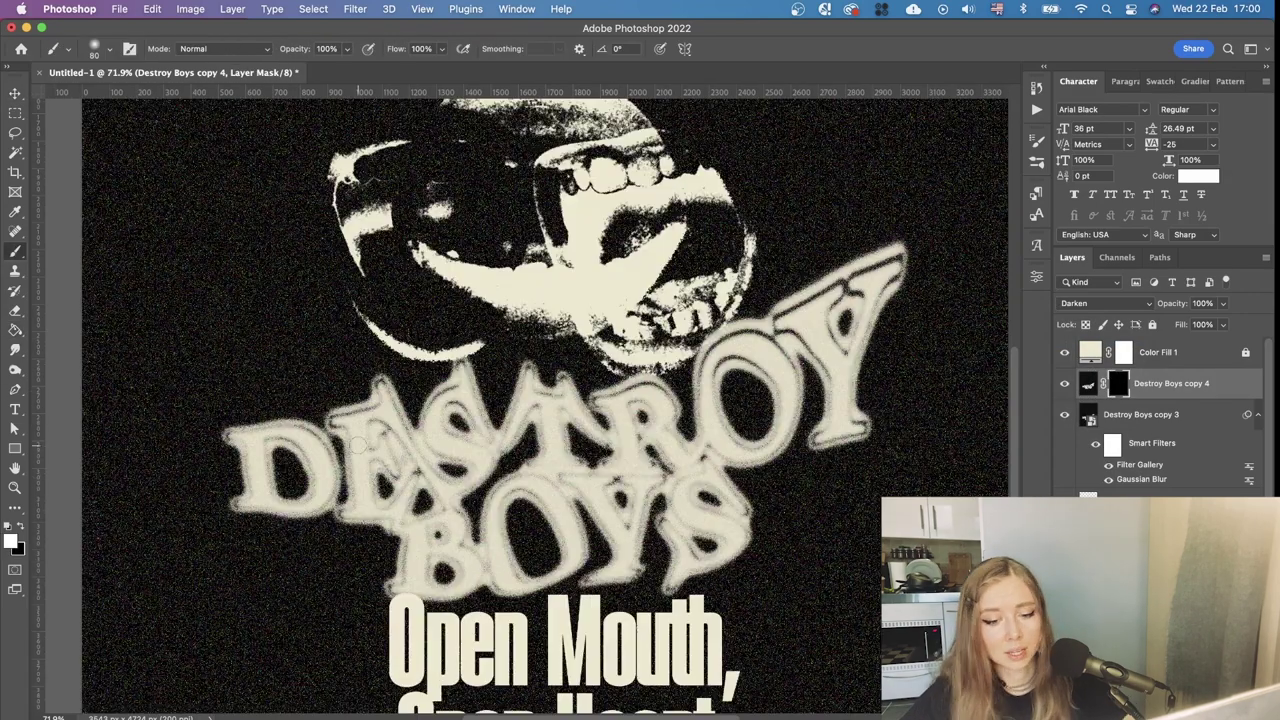
pyautogui.press(']')
pyautogui.click(387, 446)
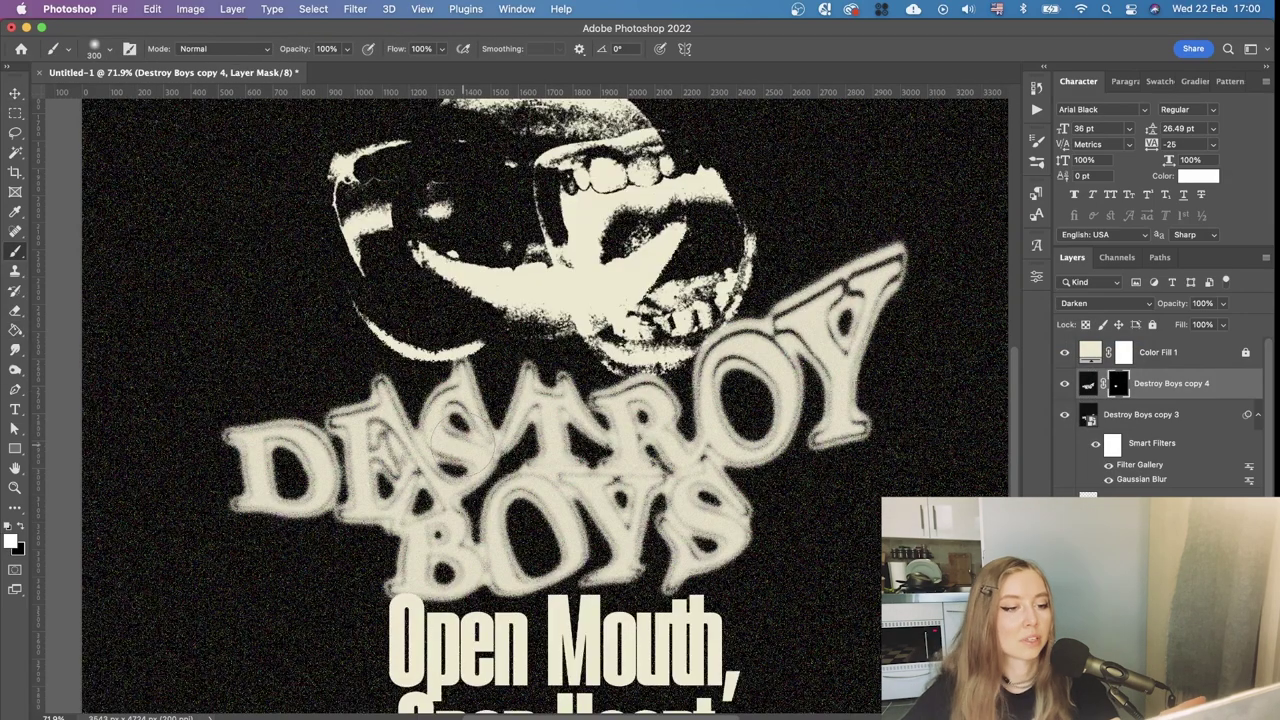
pyautogui.scroll(-5, 646, 451)
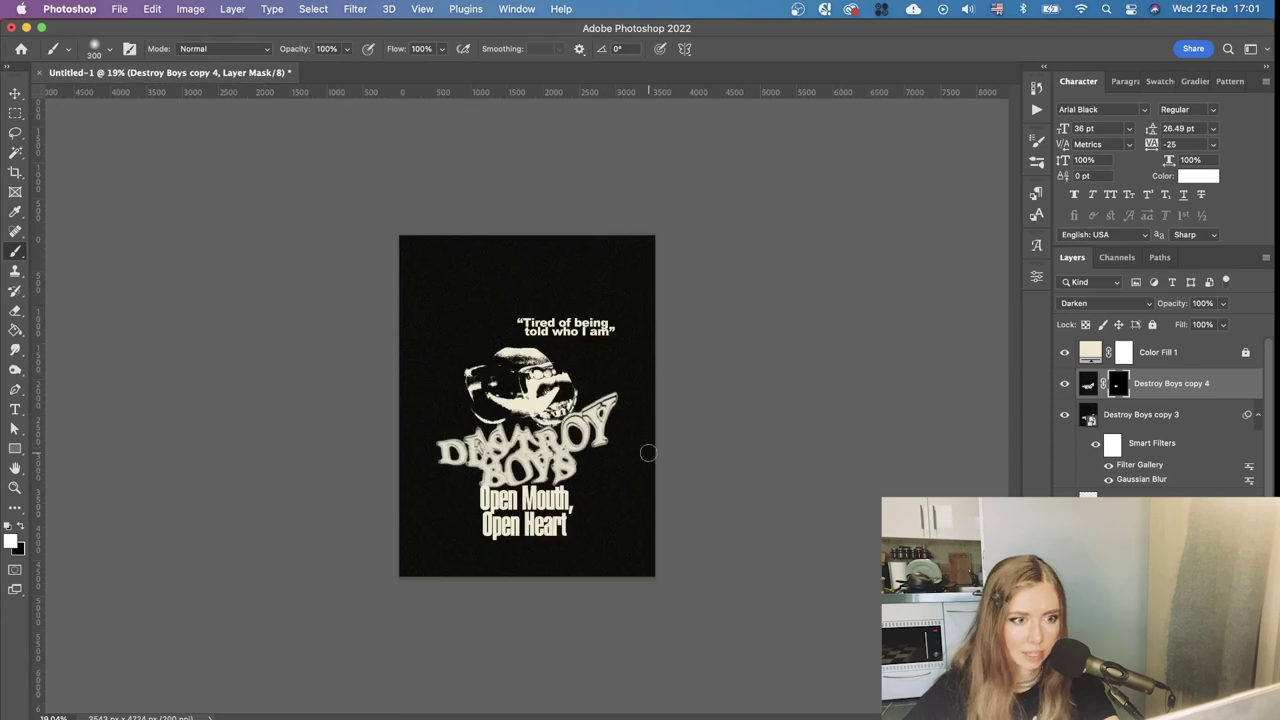
pyautogui.scroll(5, 613, 448)
pyautogui.scroll(-4, 600, 420)
# Examine the "Open Mouth, Open Heart" text up close and against the grainy title to judge its edges
pyautogui.press('v')
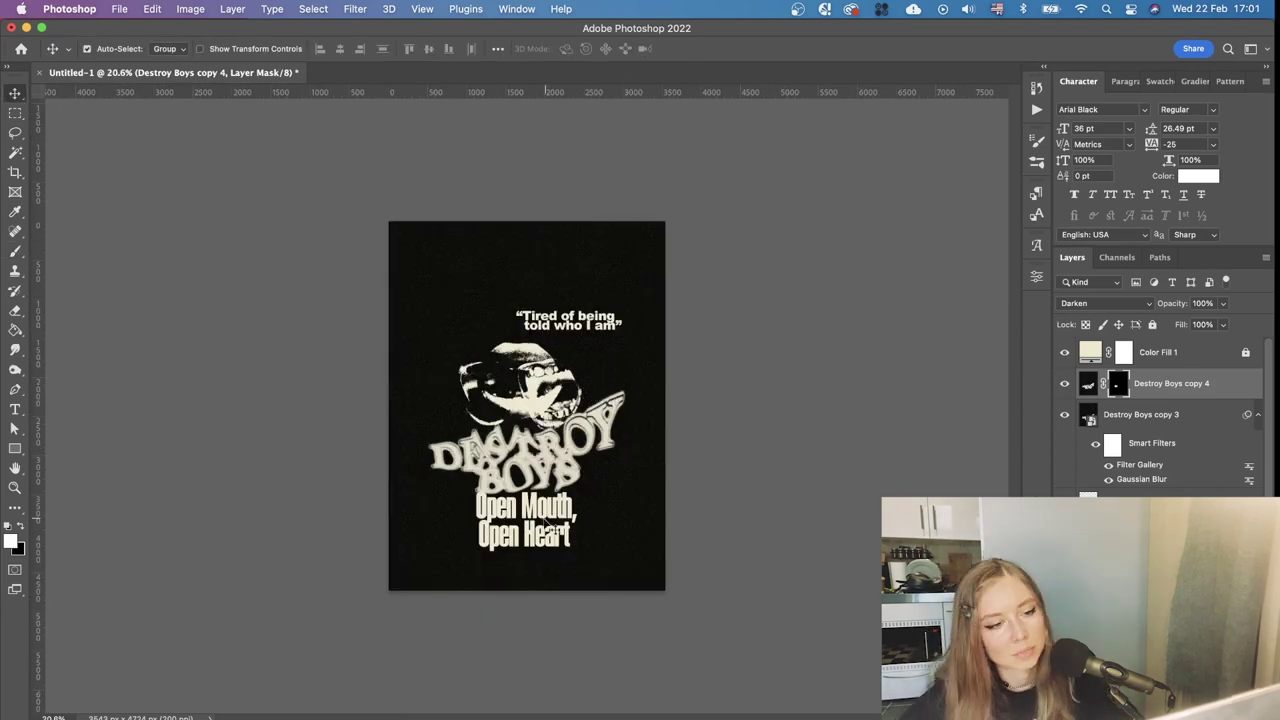
pyautogui.click(532, 485)
pyautogui.scroll(8, 519, 468)
pyautogui.moveTo(621, 475); pyautogui.dragTo(607, 373)
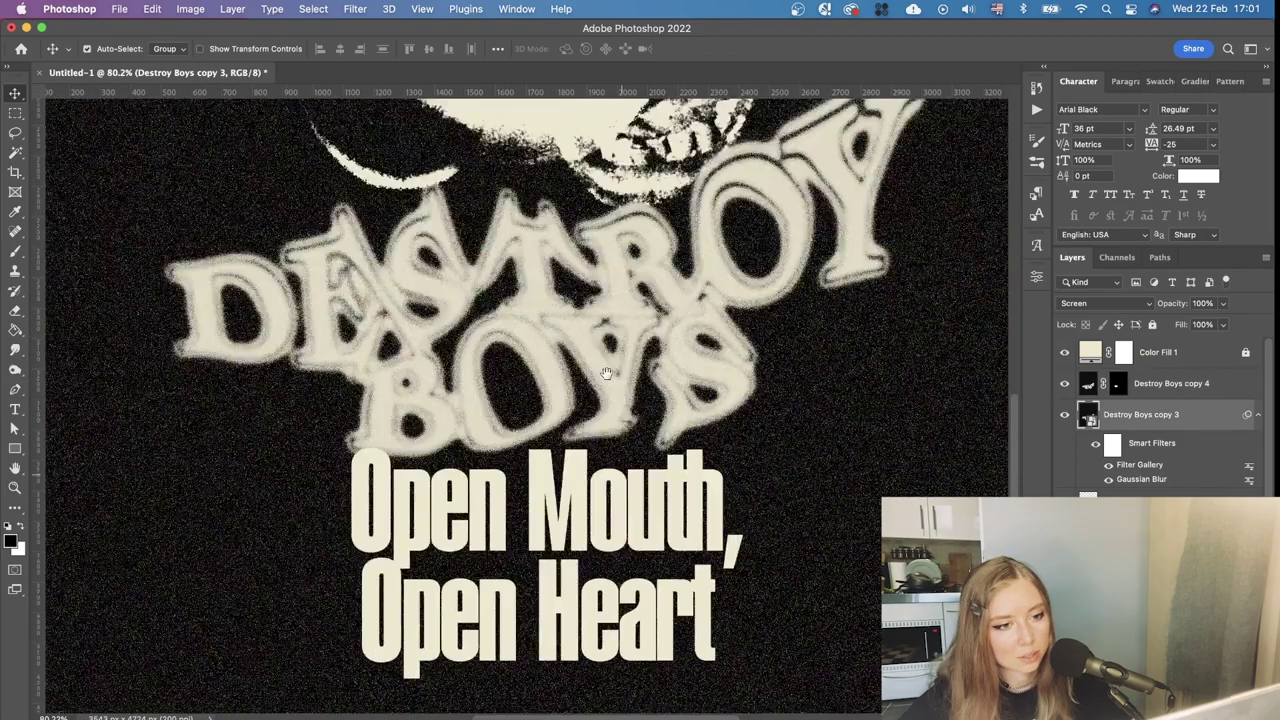
pyautogui.scroll(4, 590, 378)
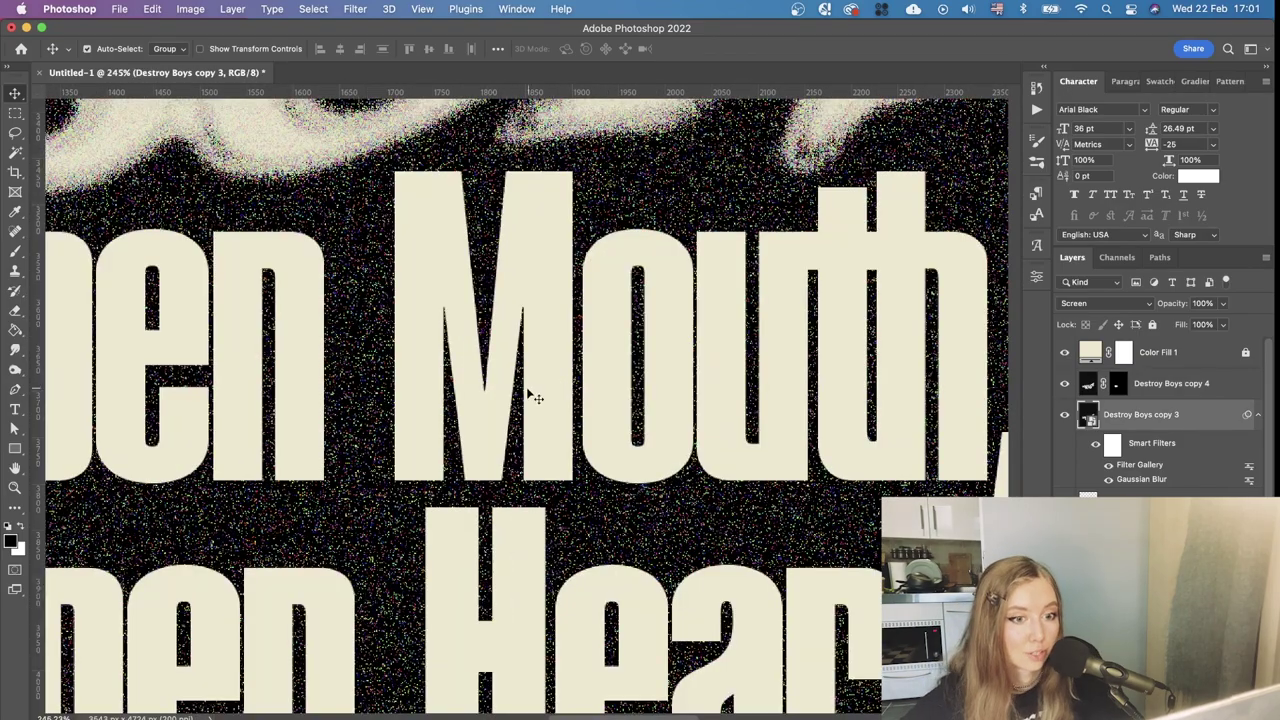
pyautogui.scroll(-8, 530, 392)
pyautogui.scroll(5, 530, 520)
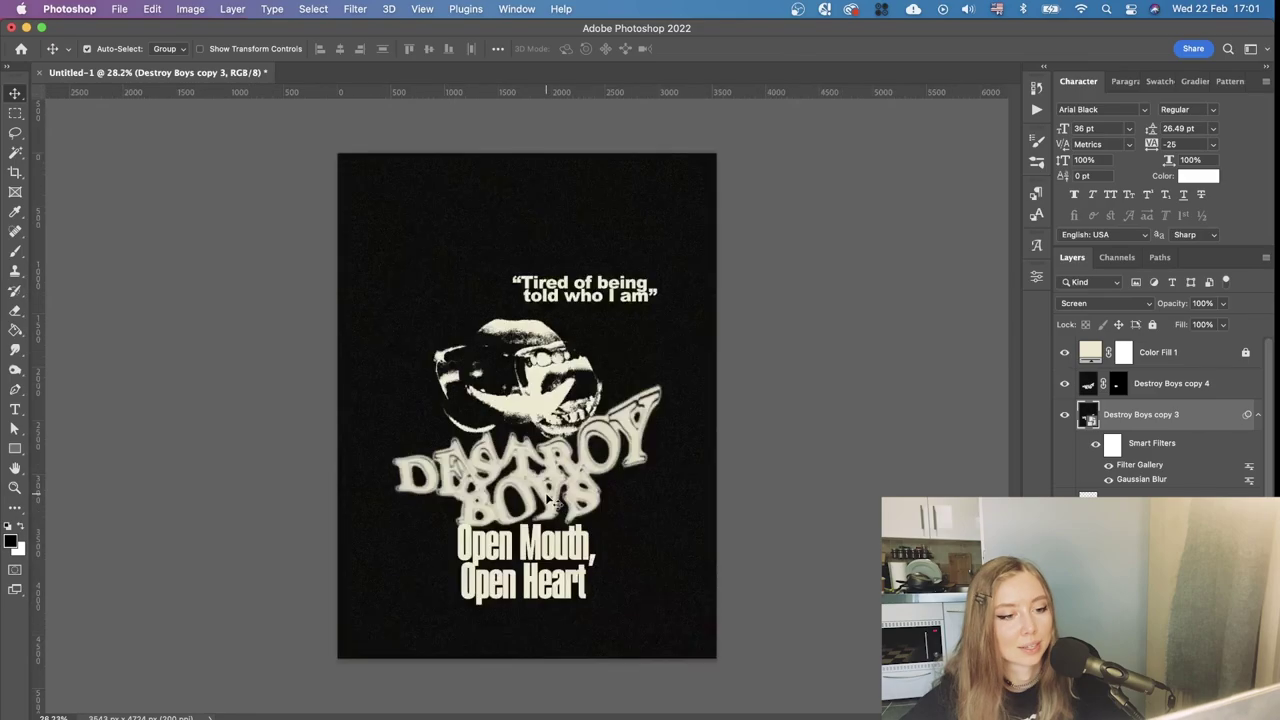
pyautogui.click(530, 600)
pyautogui.scroll(5, 511, 600)
pyautogui.scroll(-5, 497, 593)
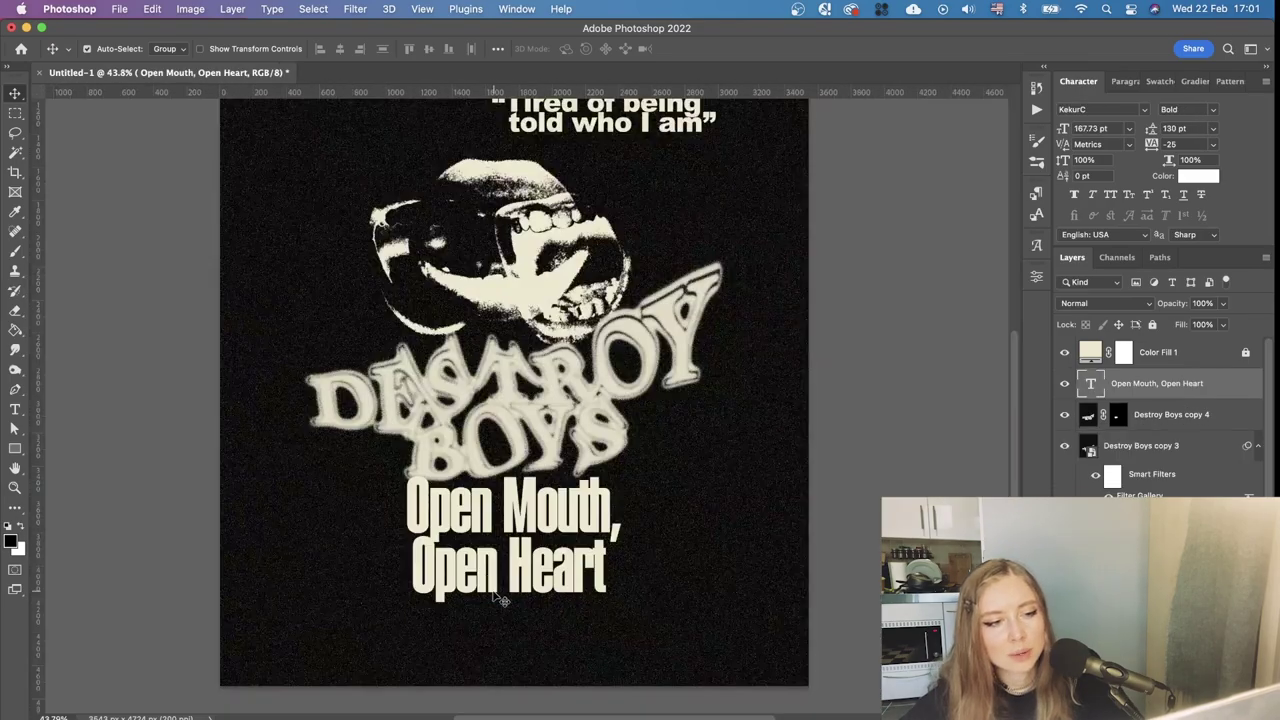
pyautogui.scroll(-2, 503, 600)
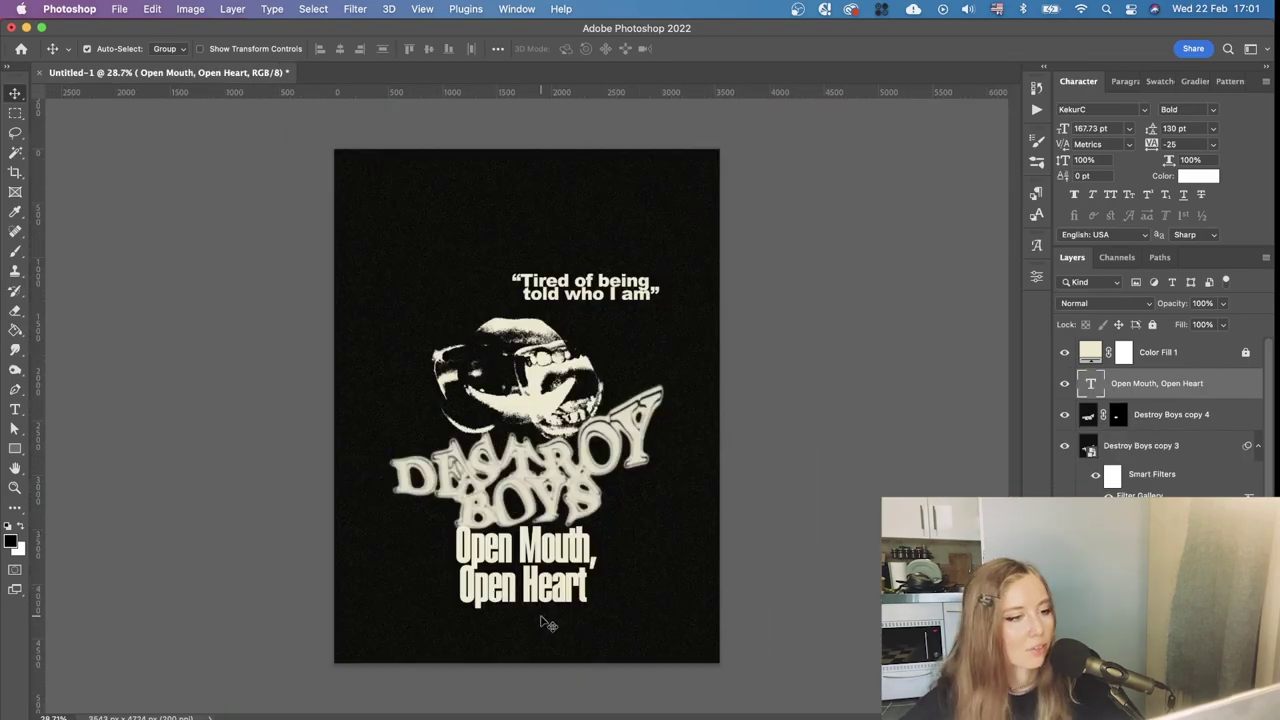
pyautogui.scroll(3, 541, 622)
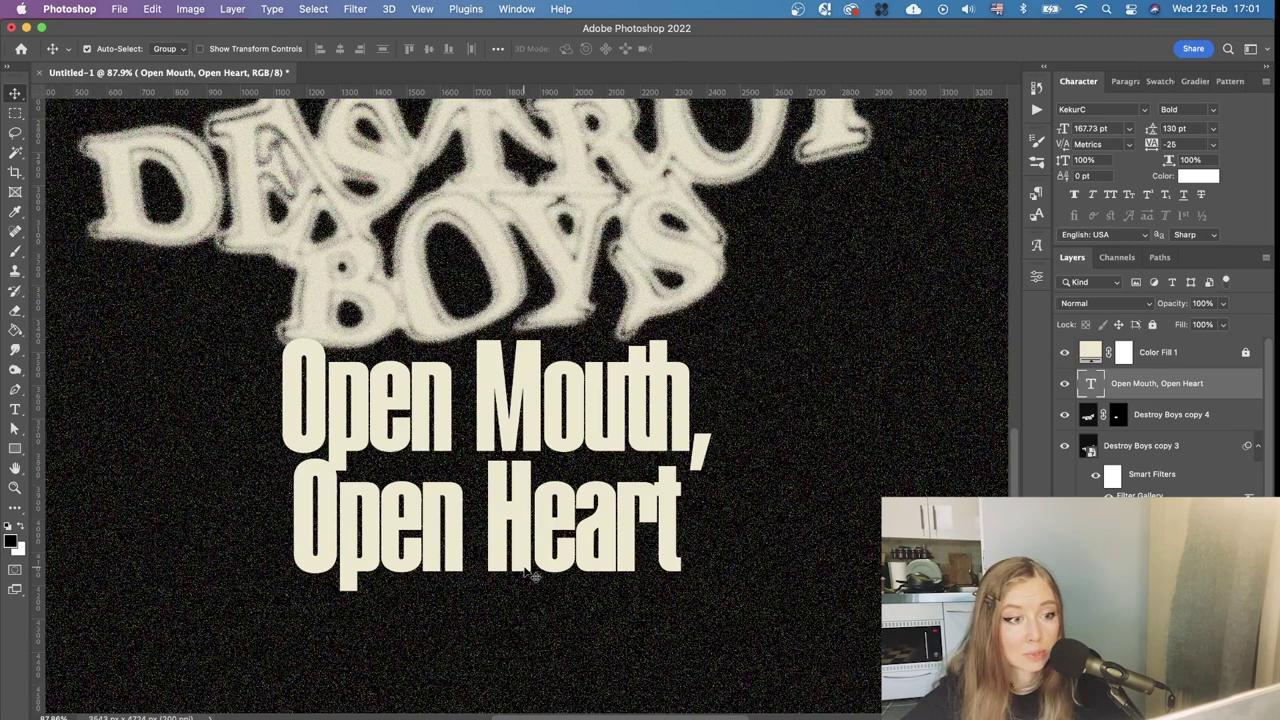
pyautogui.scroll(-3, 535, 577)
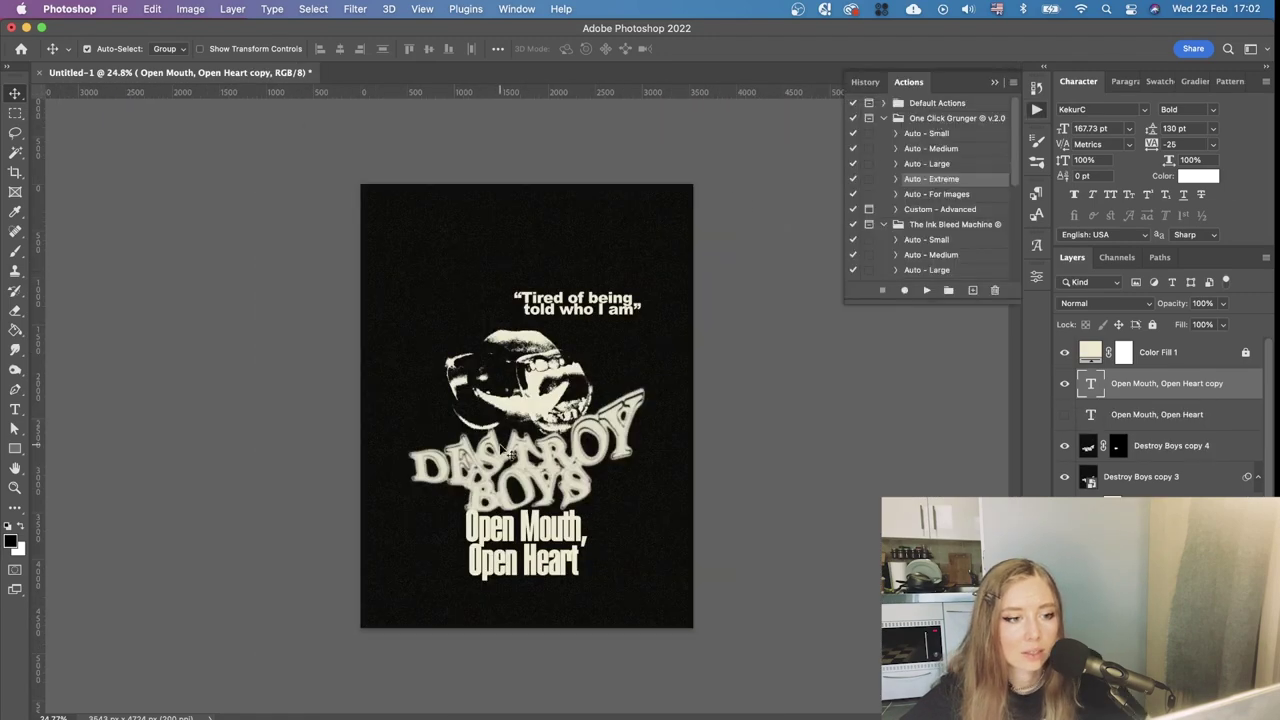
# Try the One Click Grunger Auto - Extreme action on a copy of the "Open Mouth, Open Heart" text
pyautogui.scroll(2, 512, 601)
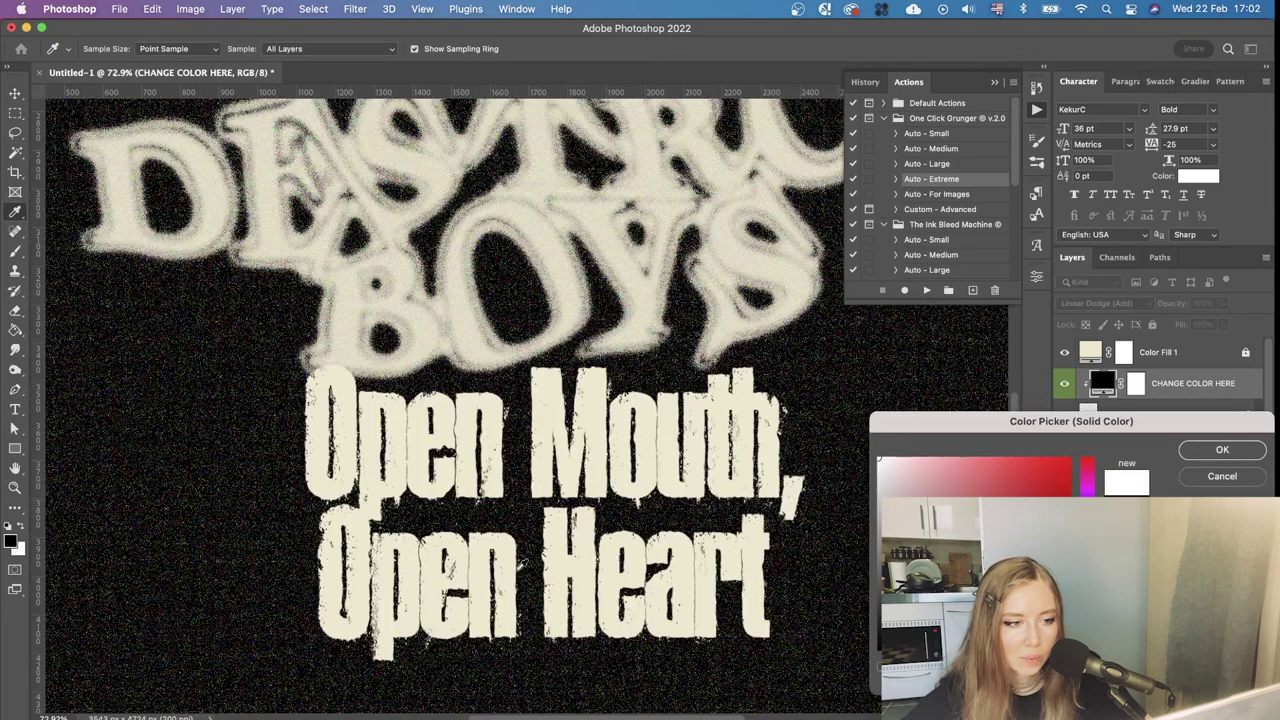
pyautogui.press('super+0')
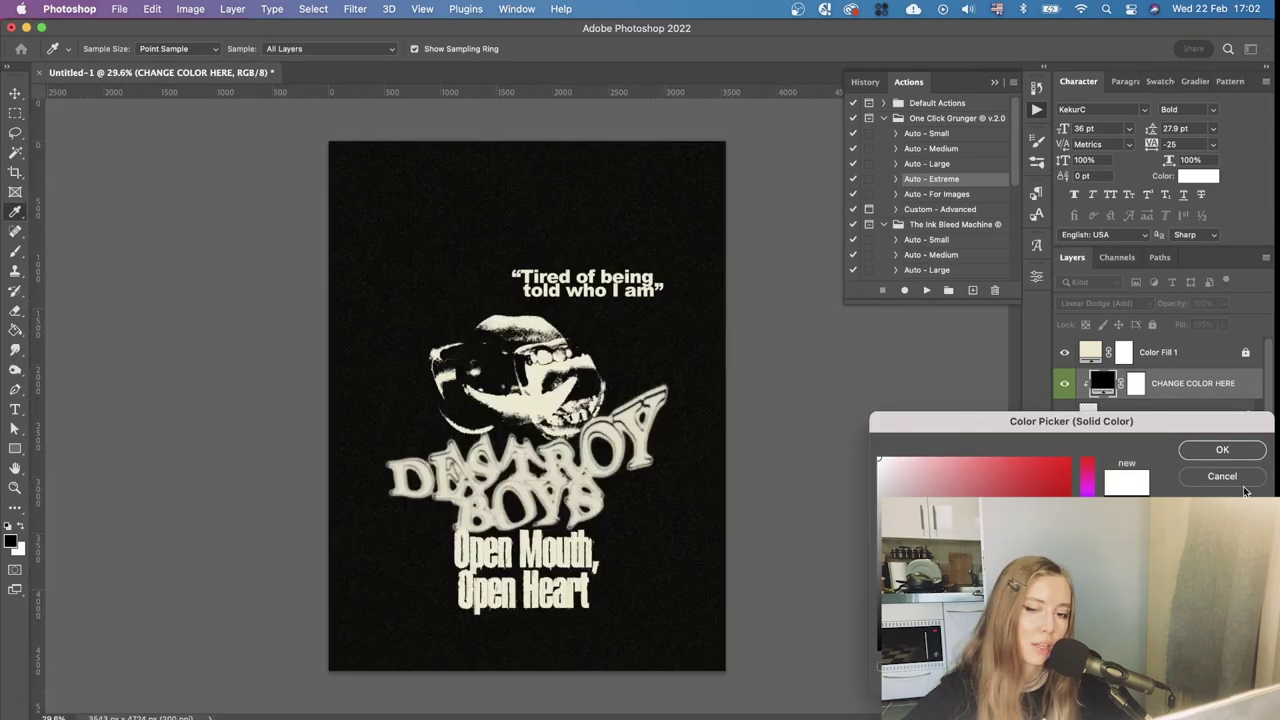
pyautogui.click(1226, 481)
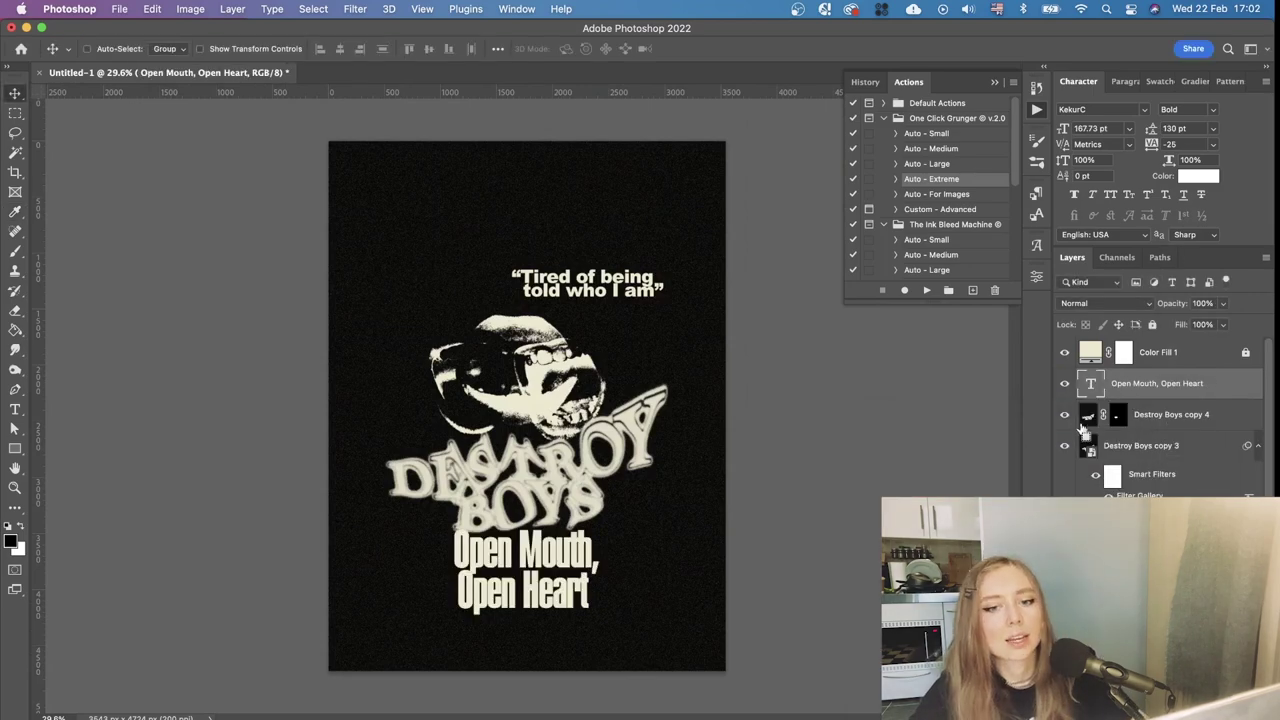
# Run the Auto - Extreme grunge action on a duplicate of the "Open Mouth, Open Heart" text with tracking set to -5
pyautogui.press('super+j')
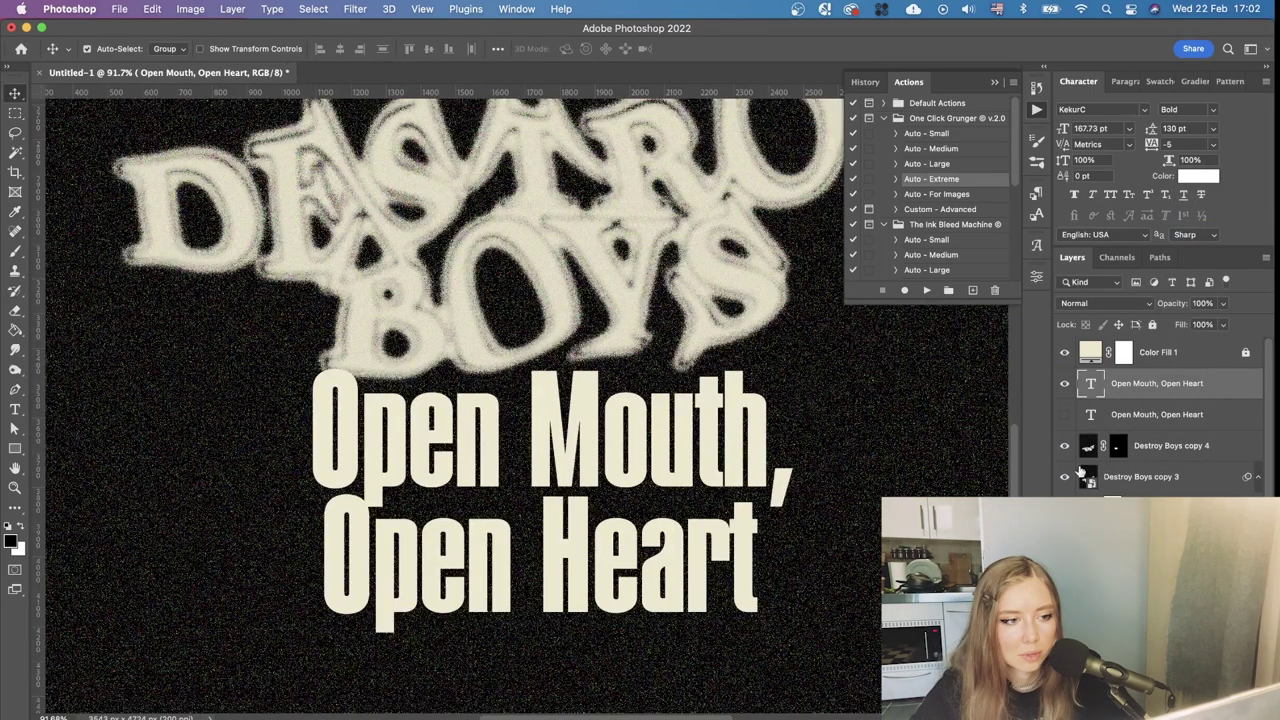
pyautogui.scroll(-5, 618, 498)
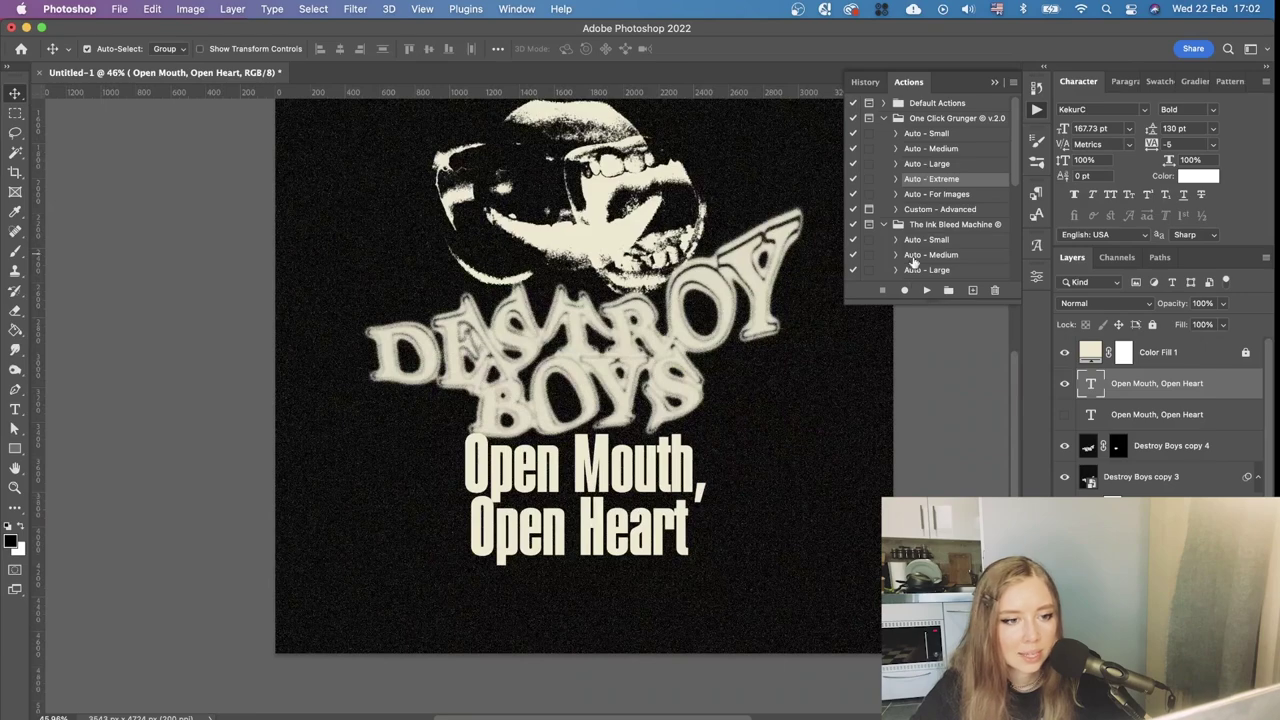
pyautogui.click(926, 290)
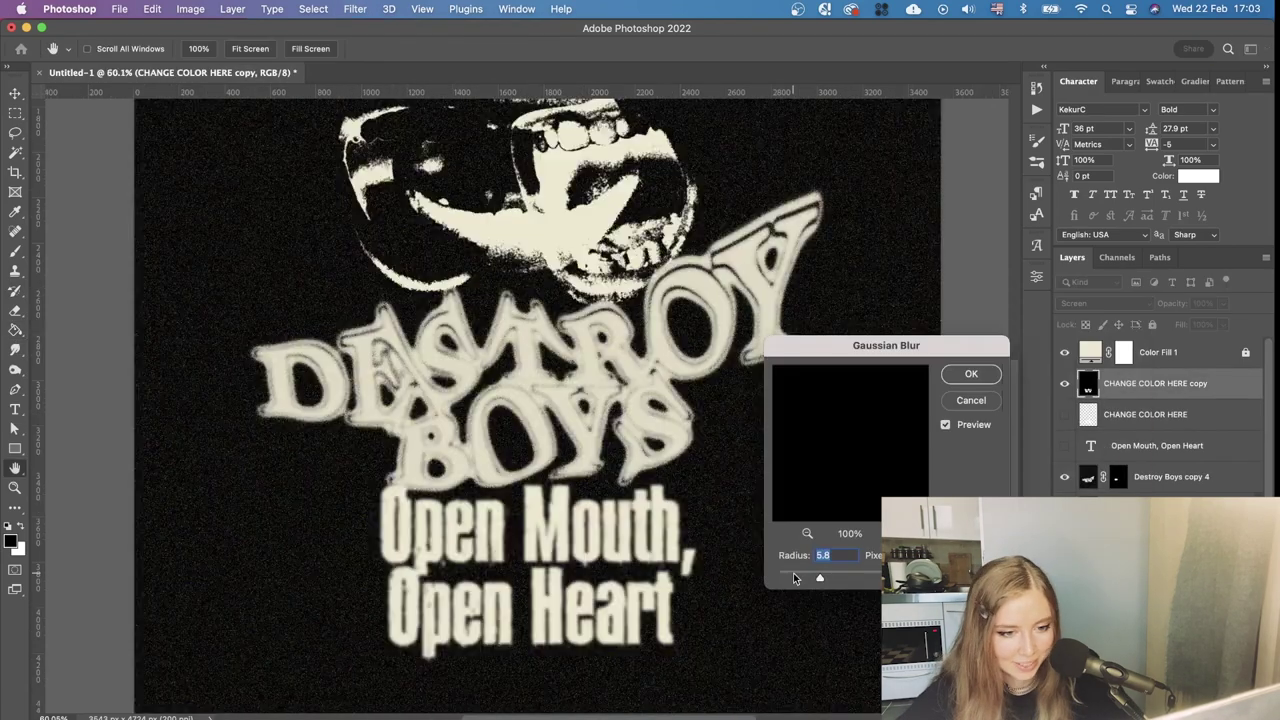
# Soften the grunged "Open Mouth, Open Heart" lettering with a light Gaussian Blur and tighten its edges with an image adjustment
pyautogui.moveTo(794, 578); pyautogui.dragTo(790, 581)
pyautogui.click(971, 374)
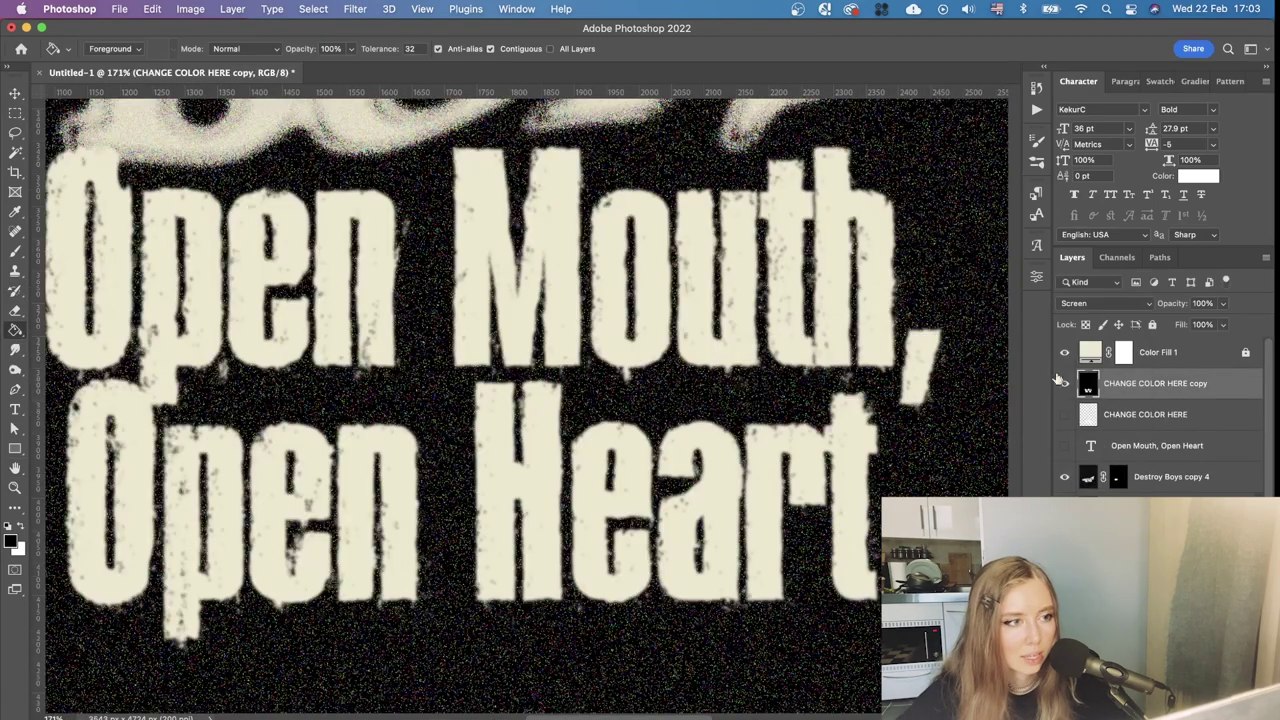
pyautogui.click(195, 10)
pyautogui.moveTo(215, 51)
pyautogui.click(403, 244)
pyautogui.scroll(-5, 500, 400)
pyautogui.click(1005, 483)
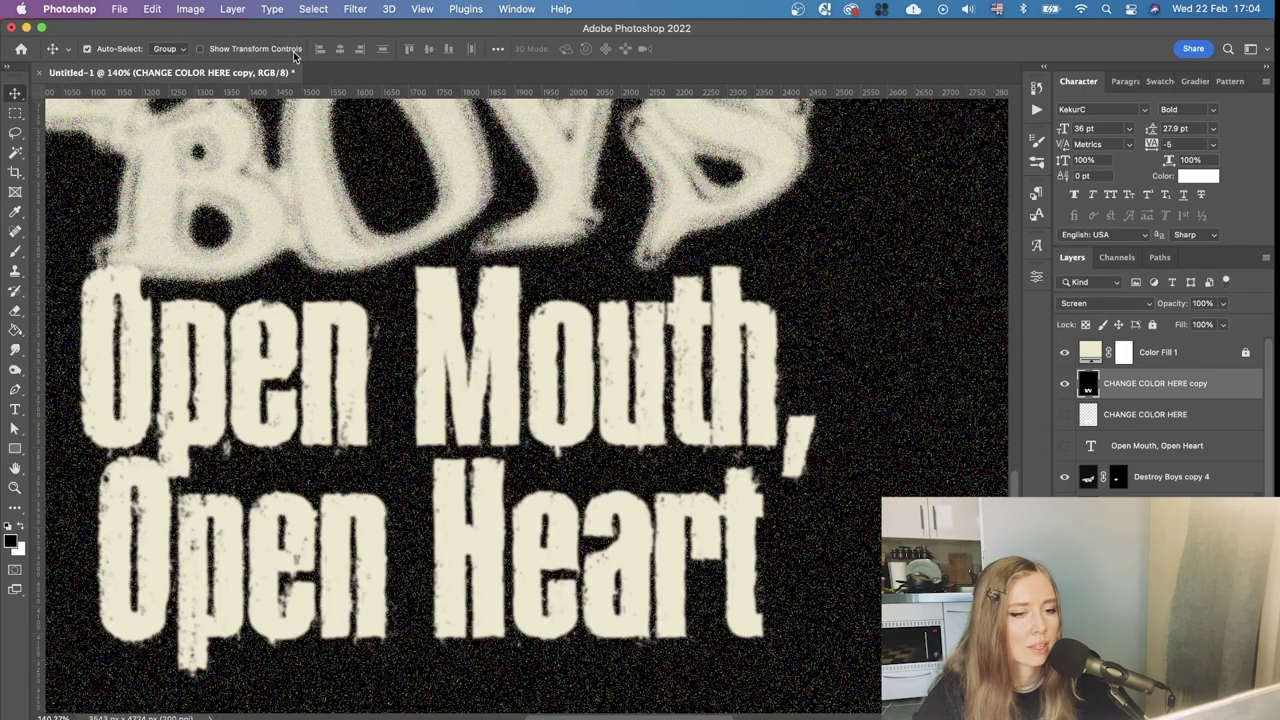
# Apply a grain effect from the Filter Gallery to the distressed "Open Mouth, Open Heart" lettering
pyautogui.click(355, 8)
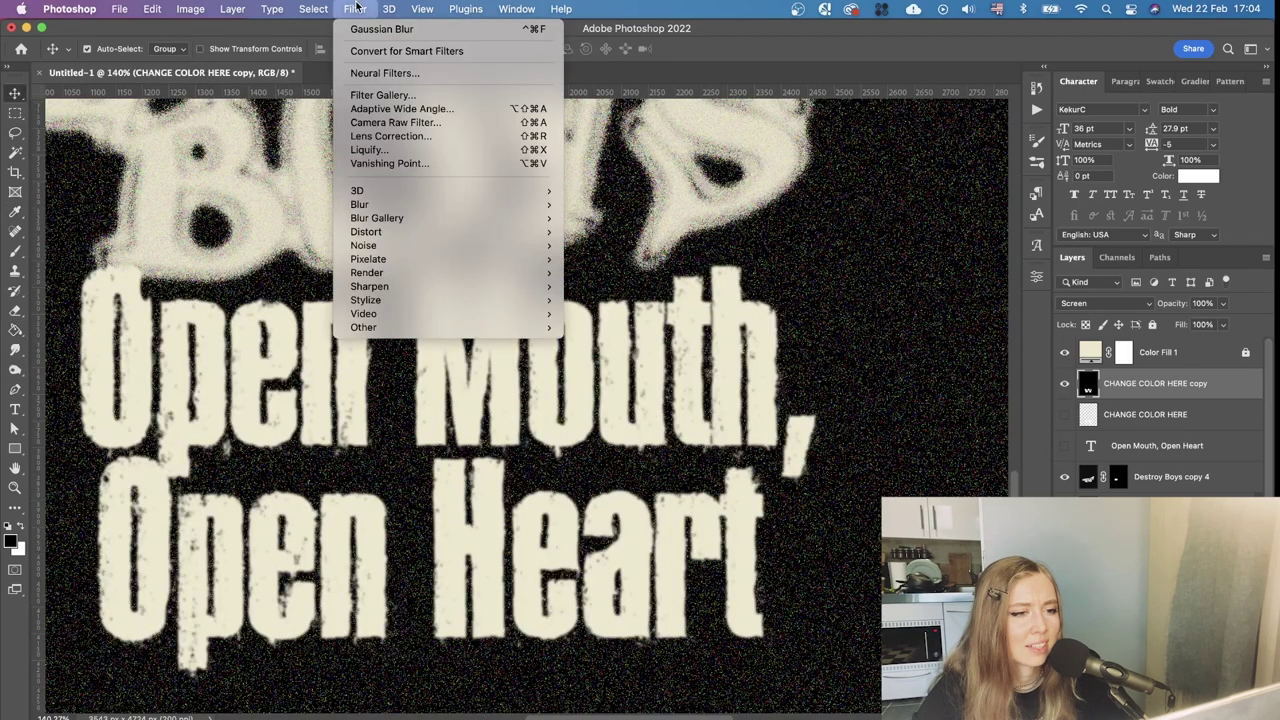
pyautogui.click(438, 94)
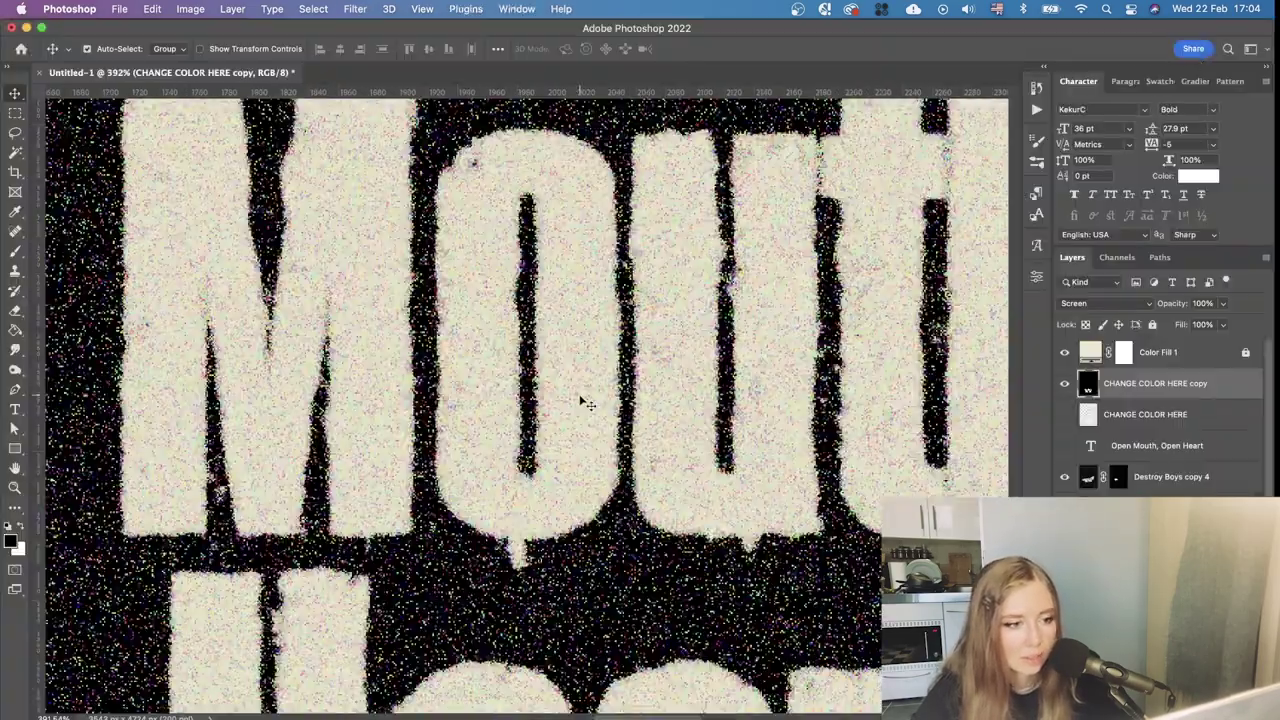
pyautogui.scroll(-10, 580, 400)
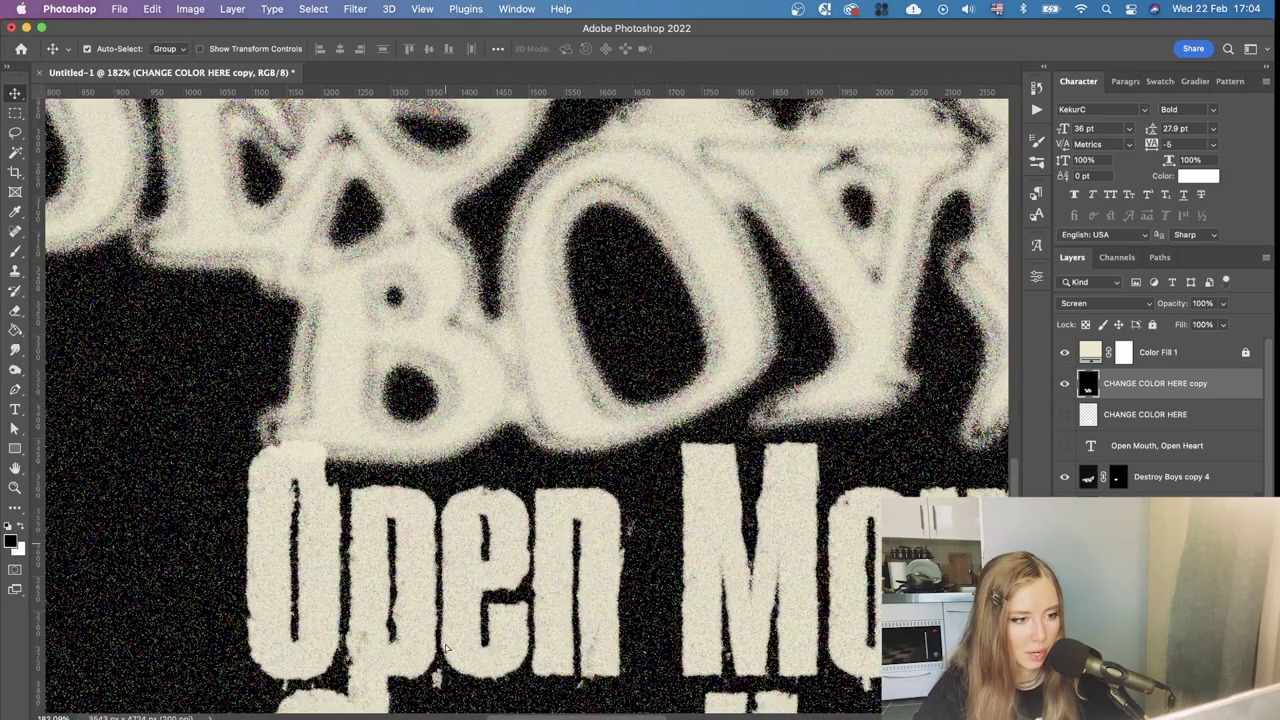
pyautogui.scroll(-6, 446, 650)
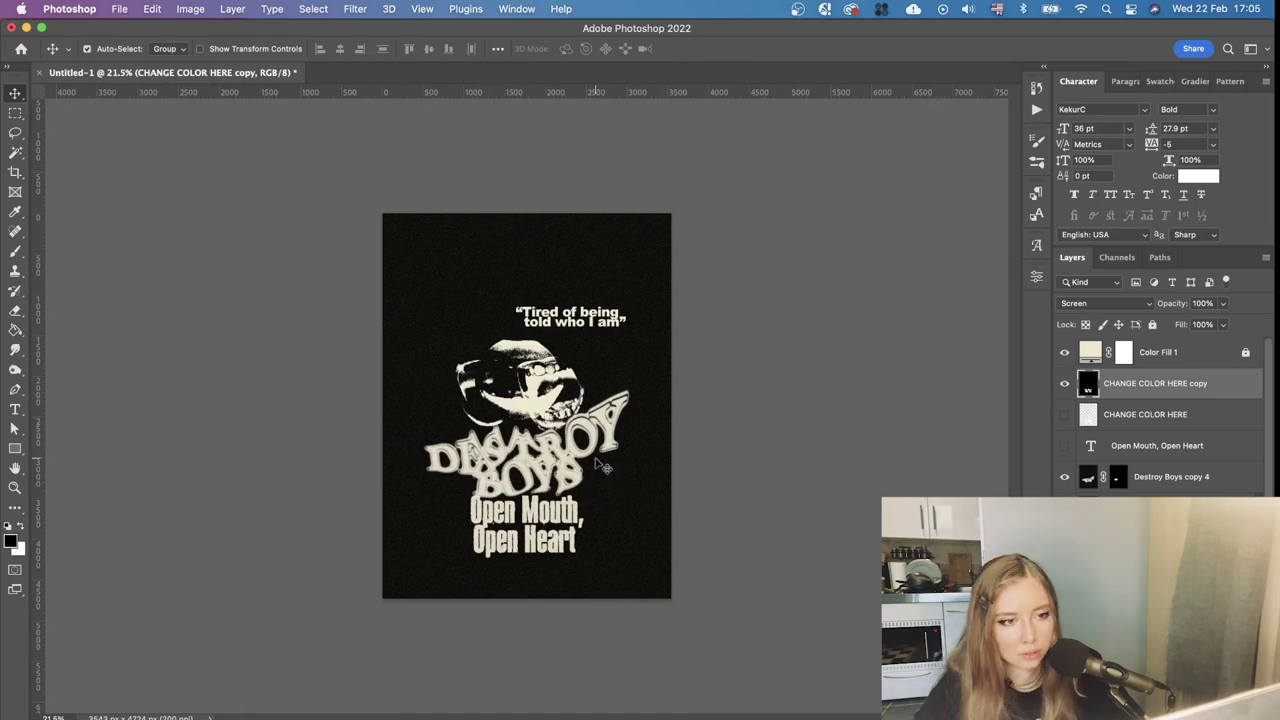
pyautogui.scroll(-2, 646, 303)
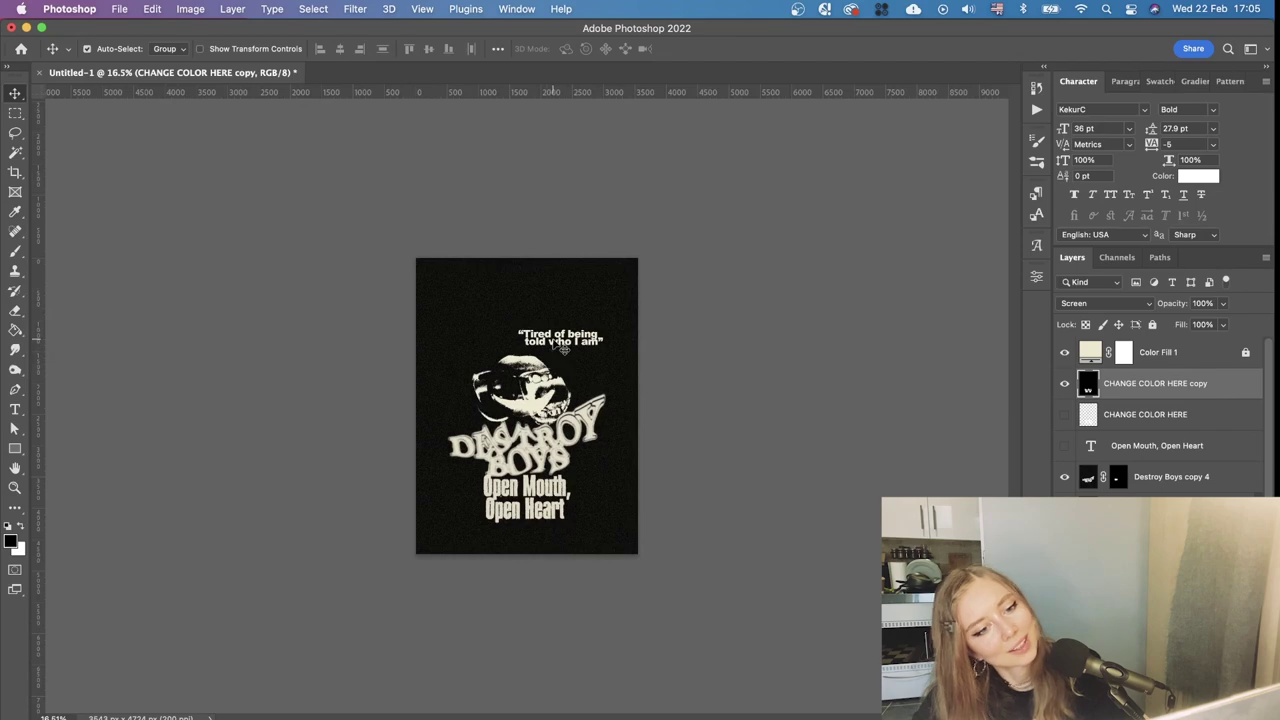
# Rewrap the quote copy beside the mouths into three lines: “Tired of / being told / who I am”
pyautogui.scroll(2, 564, 348)
pyautogui.click(570, 337)
pyautogui.scroll(-2, 607, 352)
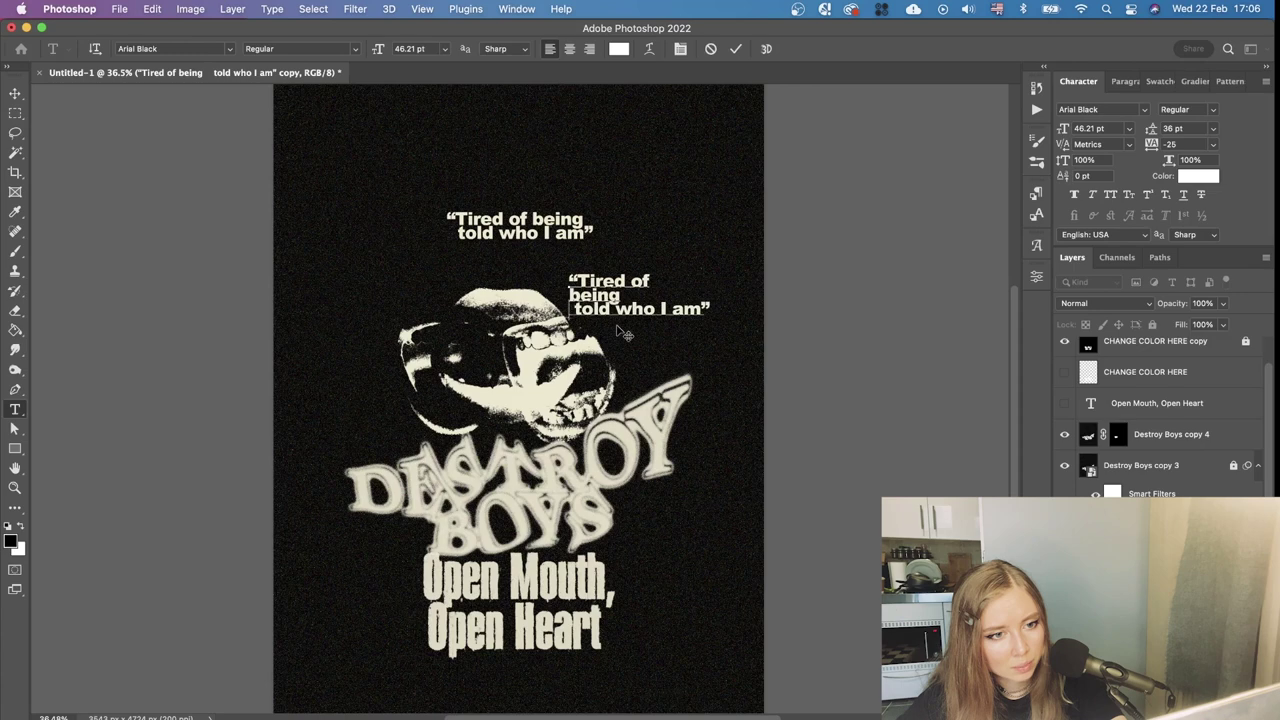
pyautogui.press('Delete')
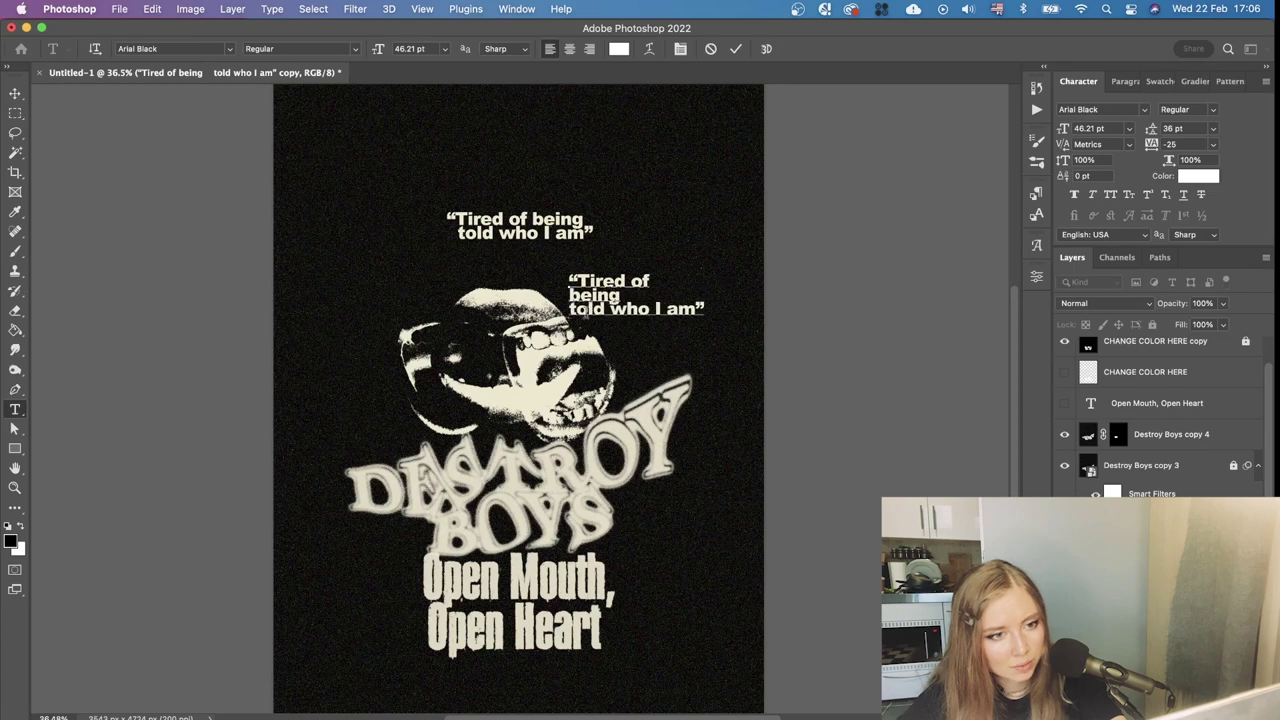
pyautogui.press('BackSpace')
pyautogui.click(667, 297)
pyautogui.press('Return')
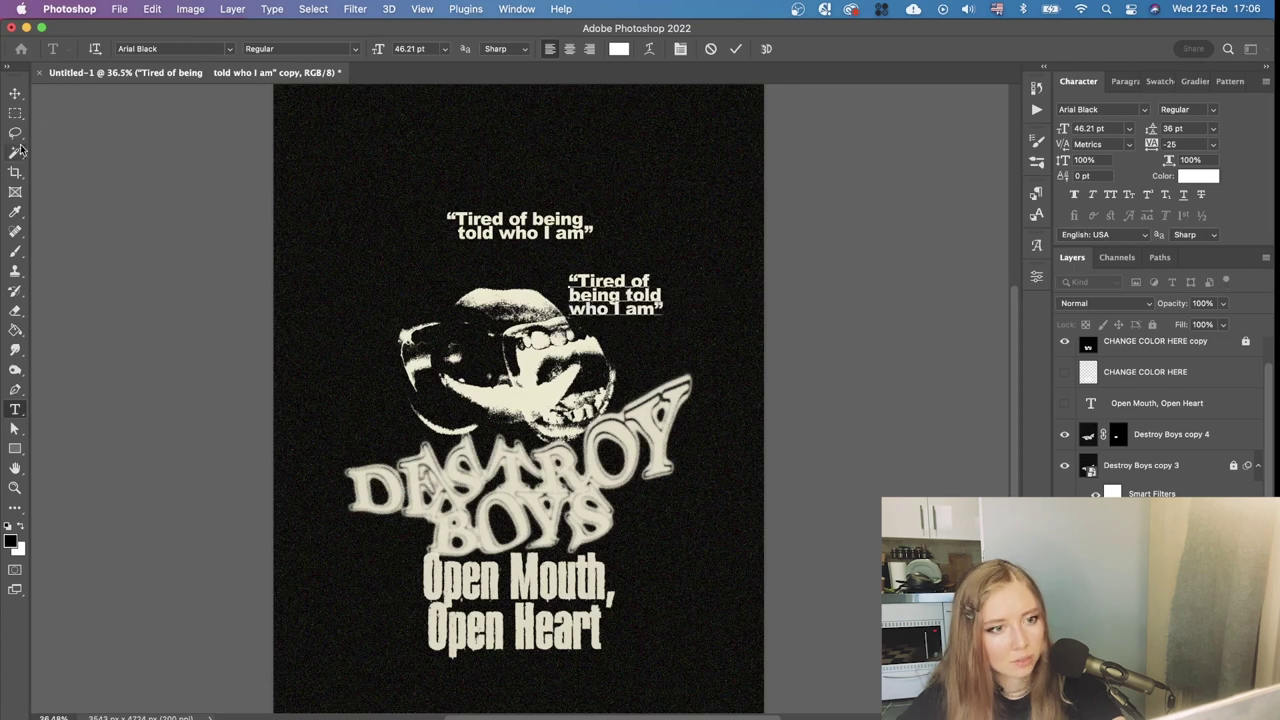
# Position the three-line quote above the mouths on the left and tilt it counterclockwise
pyautogui.click(14, 93)
pyautogui.scroll(-5, 556, 360)
pyautogui.moveTo(556, 362); pyautogui.dragTo(576, 328)
pyautogui.scroll(5, 568, 319)
pyautogui.moveTo(556, 280); pyautogui.dragTo(462, 276)
pyautogui.moveTo(643, 275); pyautogui.dragTo(577, 256)
pyautogui.press('super+t')
pyautogui.moveTo(564, 262); pyautogui.dragTo(576, 250)
pyautogui.press('Return')
# Try the two-line quote scaled to about 39.73 pt and tilted clockwise beside the three-line quote
pyautogui.moveTo(532, 287)
pyautogui.mouseDown()
pyautogui.moveTo(462, 304)
pyautogui.moveTo(624, 244)
pyautogui.moveTo(528, 277)
pyautogui.moveTo(543, 280)
pyautogui.mouseUp()
pyautogui.scroll(-5, 531, 320)
pyautogui.scroll(5, 531, 320)
pyautogui.press('super+t')
pyautogui.moveTo(609, 265); pyautogui.dragTo(598, 273)
pyautogui.press('Return')
pyautogui.scroll(1, 575, 285)
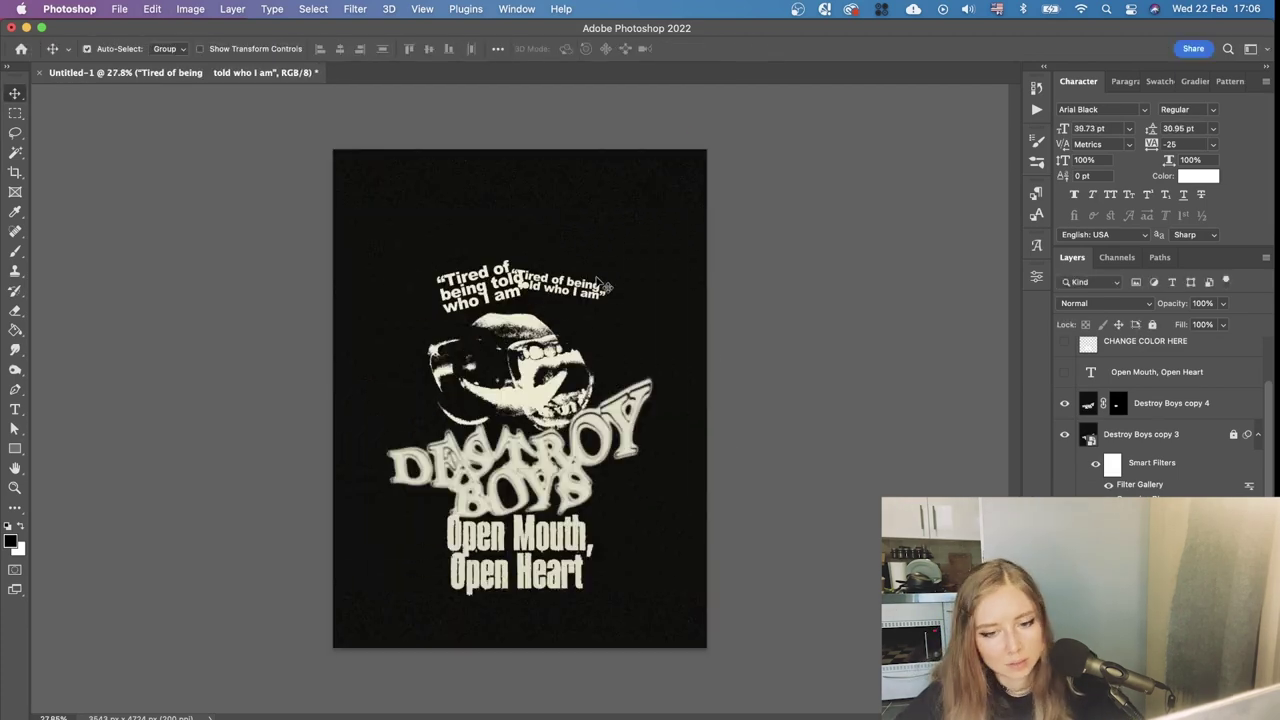
# Replace the two-line quote with a smaller, level three-line copy at about 44.92 pt, overlapping the tilted quote's upper right
pyautogui.press('Delete')
pyautogui.moveTo(486, 288); pyautogui.dragTo(542, 258)
pyautogui.press('super+t')
pyautogui.moveTo(629, 257); pyautogui.dragTo(628, 273)
pyautogui.press('Return')
pyautogui.press('super+t')
pyautogui.moveTo(531, 256); pyautogui.dragTo(582, 252)
pyautogui.press('Return')
pyautogui.press('super+t')
pyautogui.press('Return')
pyautogui.scroll(3, 580, 255)
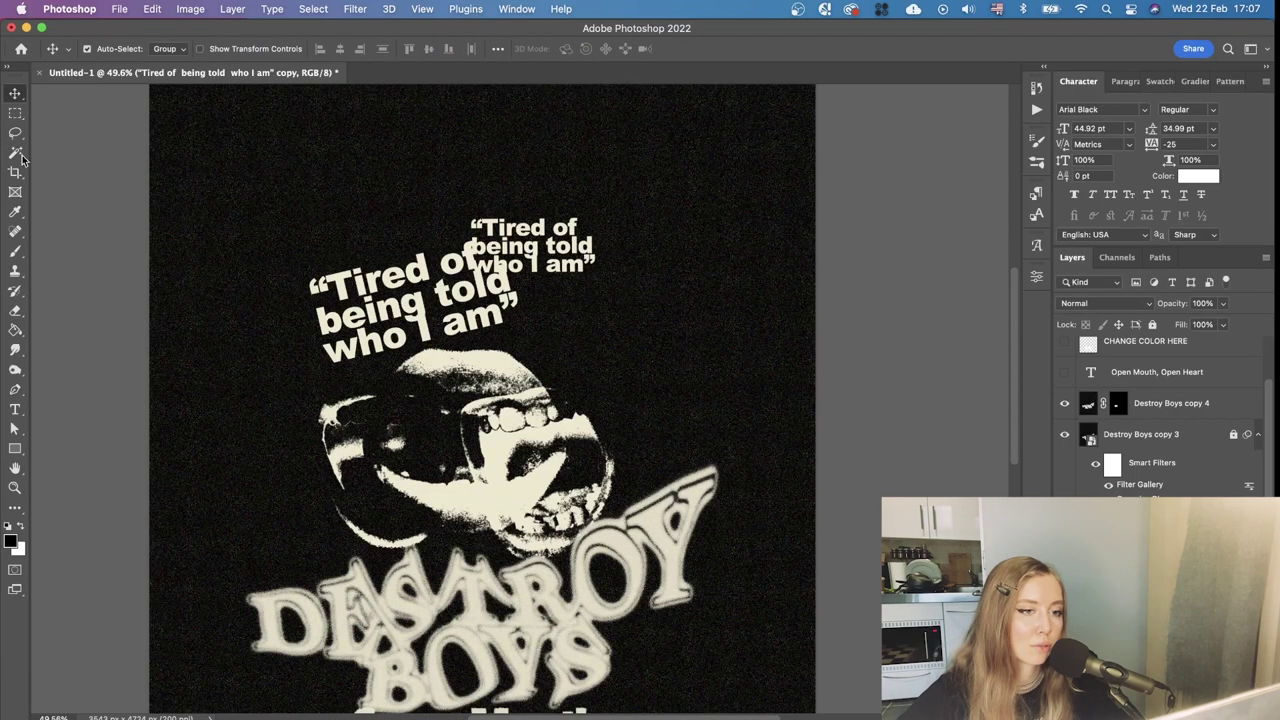
# Add a new layer and set up a hard round white brush at size 125
pyautogui.click(15, 251)
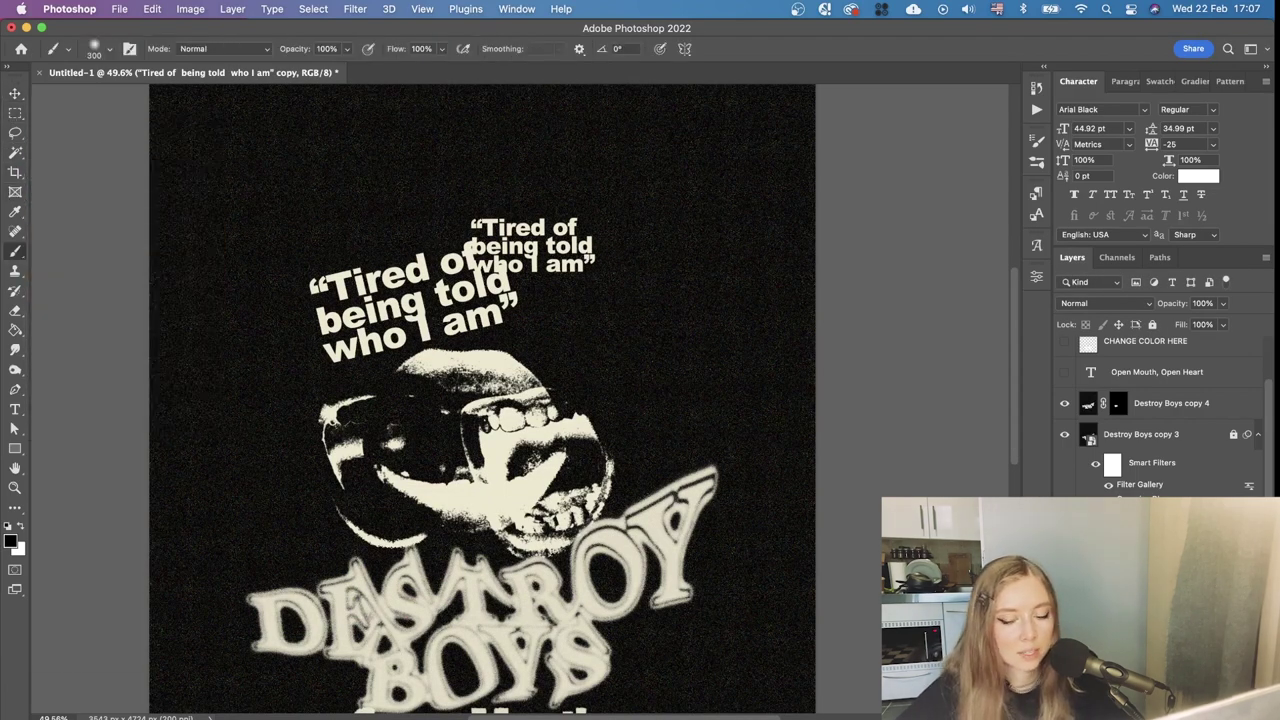
pyautogui.press('alt+shift+super+n')
pyautogui.press('x')
pyautogui.click(109, 49)
pyautogui.doubleClick(92, 277)
pyautogui.press('[')
pyautogui.press('[')
pyautogui.press('[')
pyautogui.press('[')
pyautogui.press('[')
pyautogui.press('[')
pyautogui.press('[')
pyautogui.press('[')
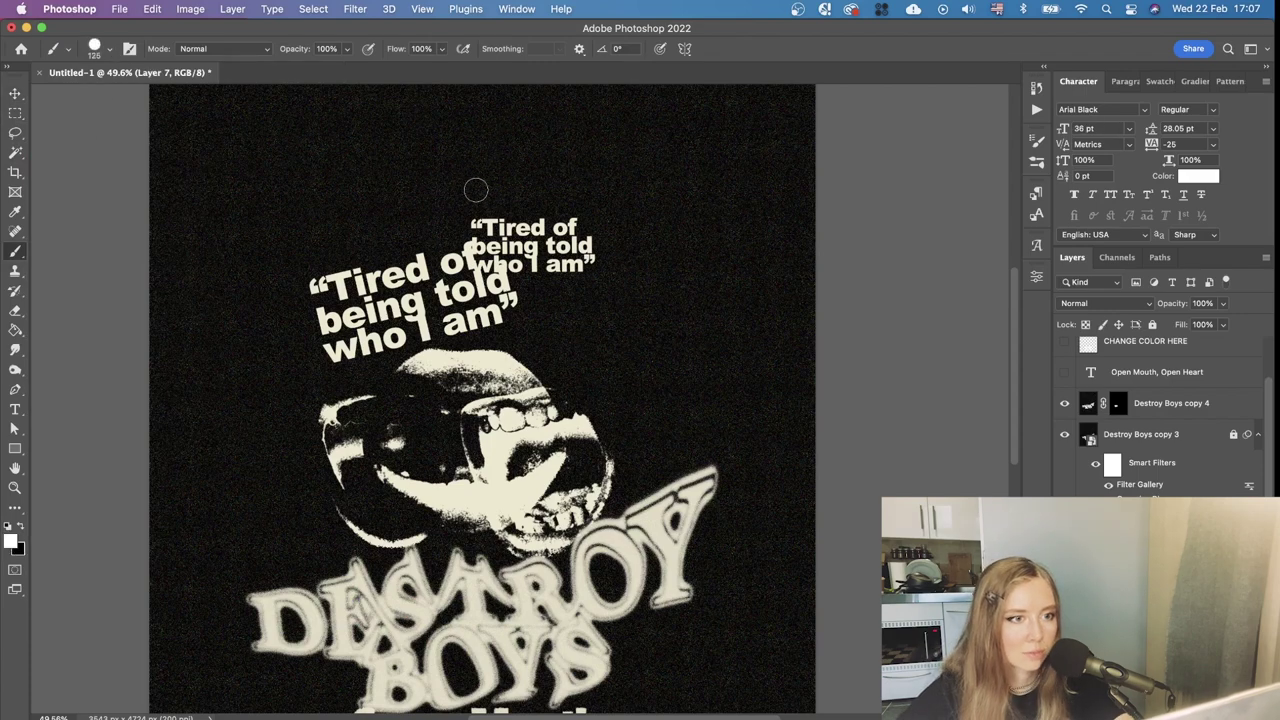
# Paint straight horizontal white bars above and below the small quote with a slightly smaller brush
pyautogui.moveTo(470, 205)
pyautogui.mouseDown()
pyautogui.moveTo(637, 206)
pyautogui.moveTo(620, 202)
pyautogui.mouseUp()
pyautogui.press('super+z')
pyautogui.press('[')
pyautogui.moveTo(475, 288); pyautogui.dragTo(634, 290)
pyautogui.scroll(-4, 692, 288)
pyautogui.scroll(5, 530, 172)
# Erase the rounded and overhanging ends of both bars so they finish square and equally long
pyautogui.click(16, 308)
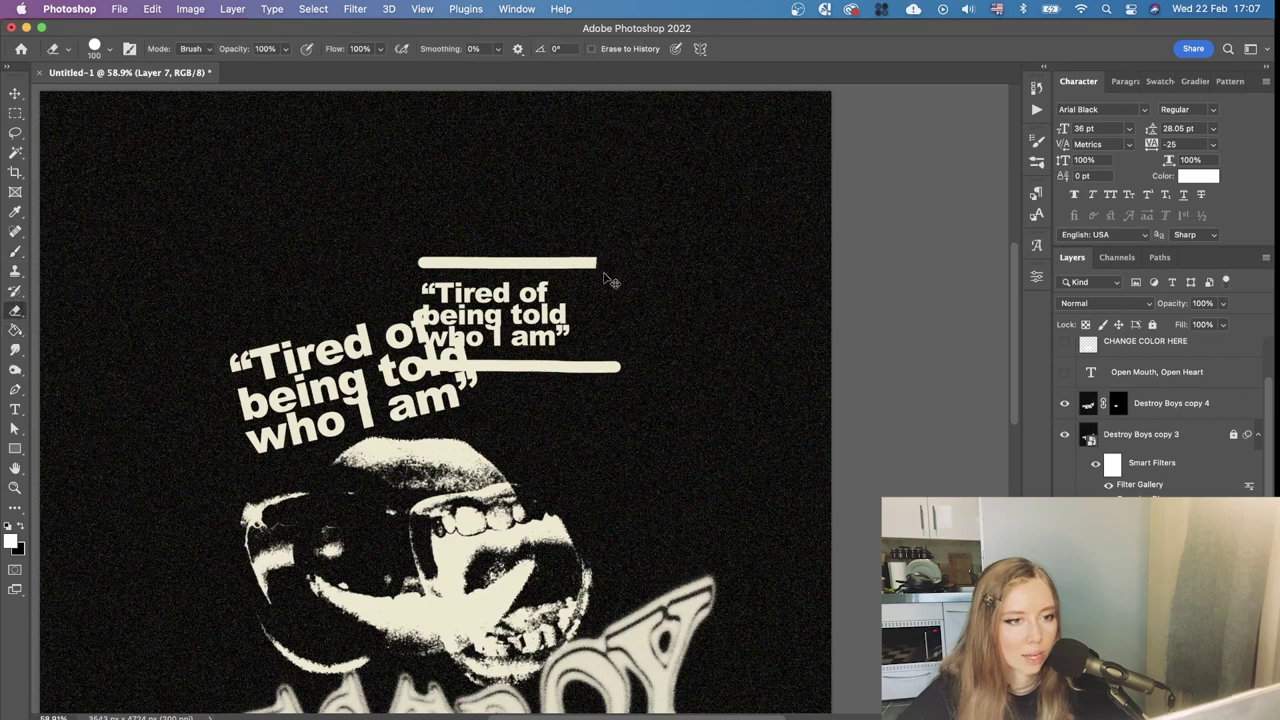
pyautogui.moveTo(608, 362); pyautogui.dragTo(608, 389)
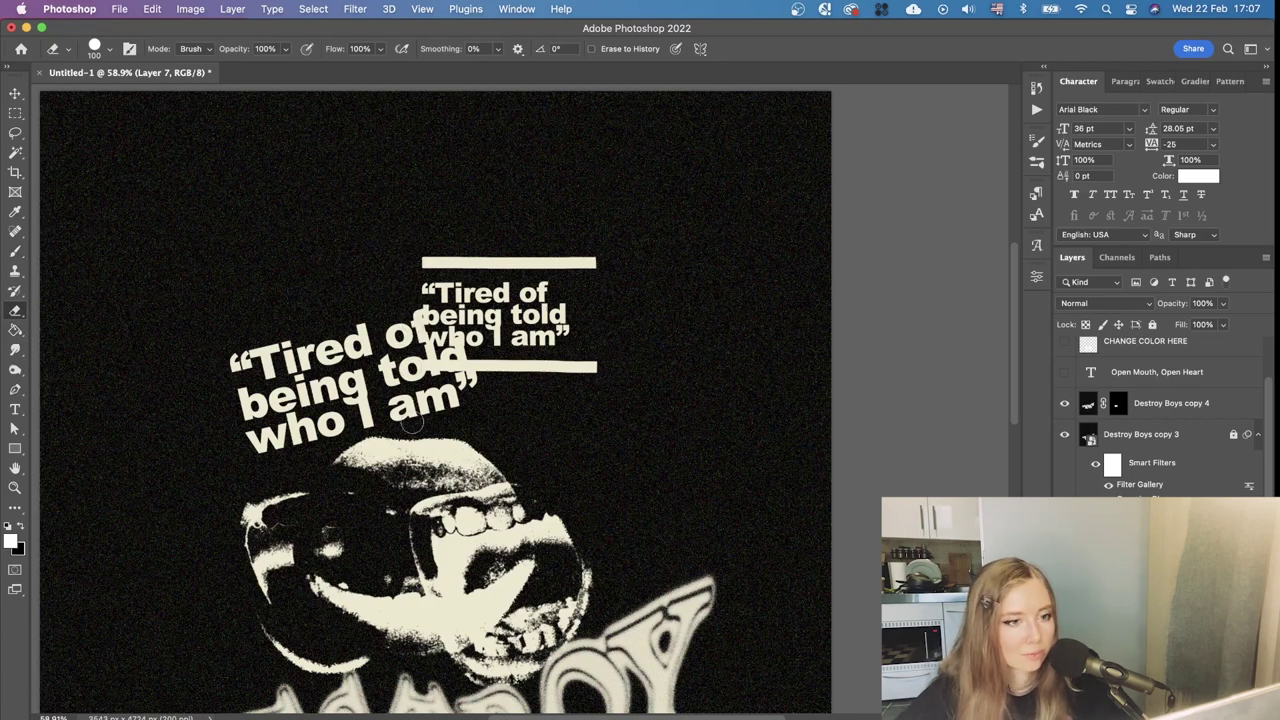
pyautogui.click(15, 97)
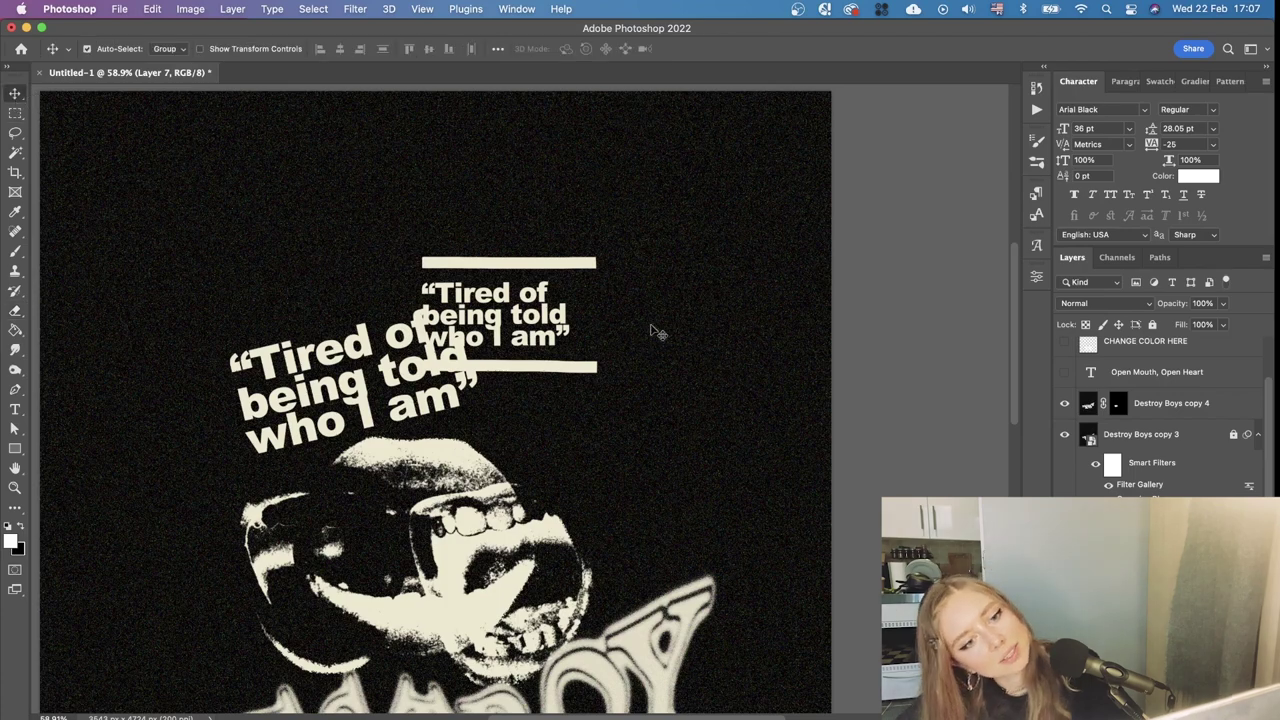
# Select the small quote together with its bars and tilt them slightly clockwise
pyautogui.scroll(-5, 652, 329)
pyautogui.press('super+0')
pyautogui.scroll(-3, 1150, 430)
pyautogui.click(1065, 600)
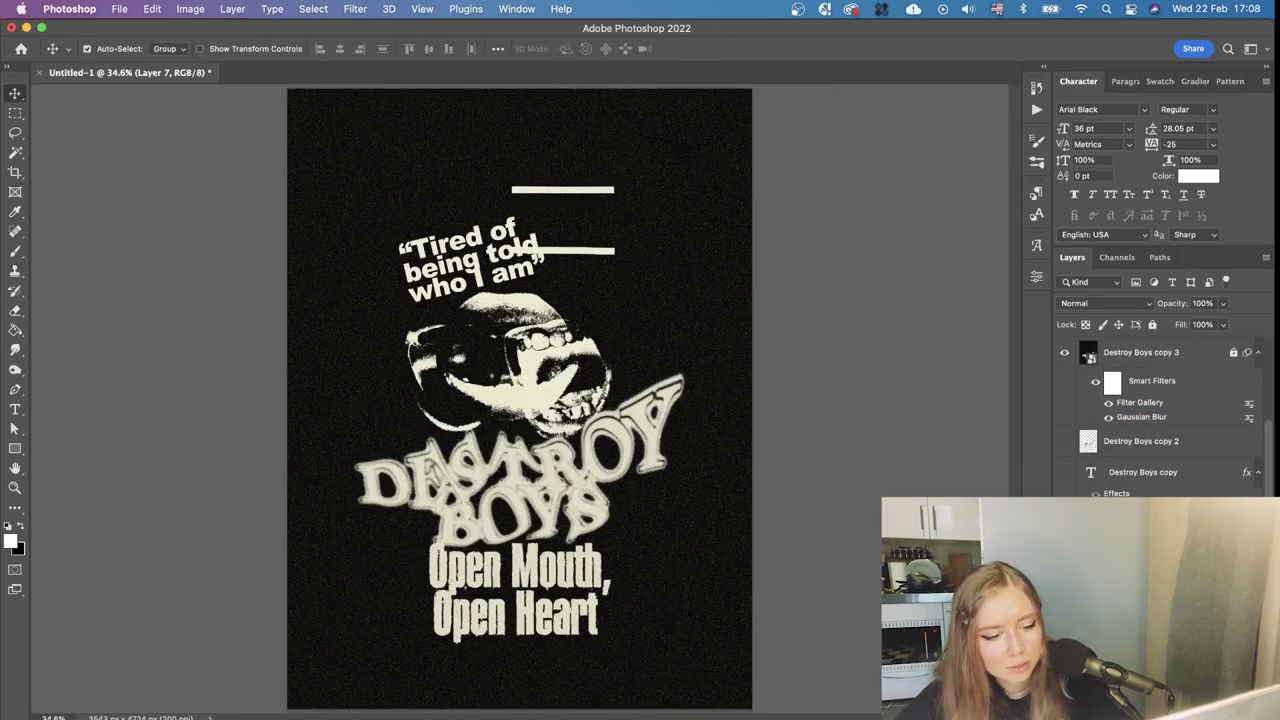
pyautogui.click(1065, 600)
pyautogui.keyDown('super'); pyautogui.click(1150, 600); pyautogui.keyUp('super')
pyautogui.press('super+t')
pyautogui.moveTo(661, 179); pyautogui.dragTo(665, 197)
pyautogui.moveTo(565, 222); pyautogui.dragTo(581, 231)
pyautogui.press('Return')
pyautogui.scroll(-5, 637, 277)
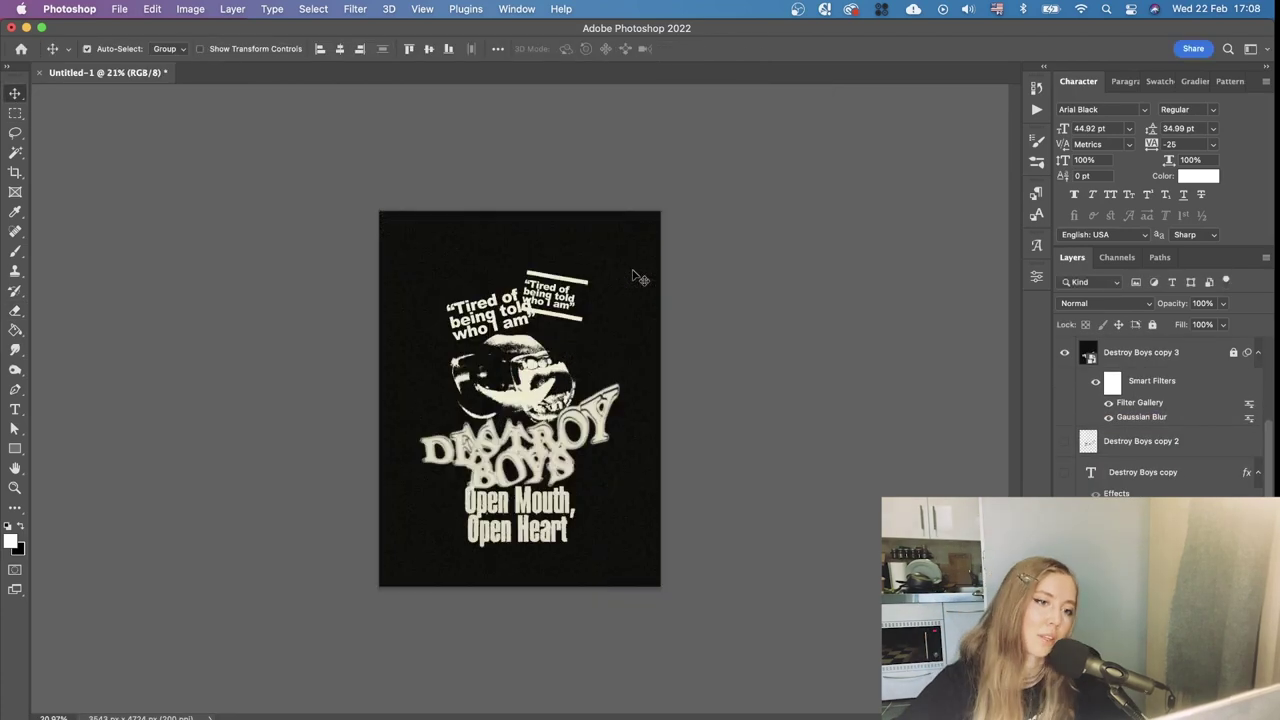
# Fine-tune the positions of the two quotes and transform the small barred quote above the mouths
pyautogui.scroll(5, 468, 256)
pyautogui.moveTo(500, 358); pyautogui.dragTo(496, 347)
pyautogui.scroll(-5, 743, 351)
pyautogui.scroll(5, 496, 316)
pyautogui.scroll(-4, 608, 318)
pyautogui.scroll(-2, 614, 325)
pyautogui.scroll(2, 614, 325)
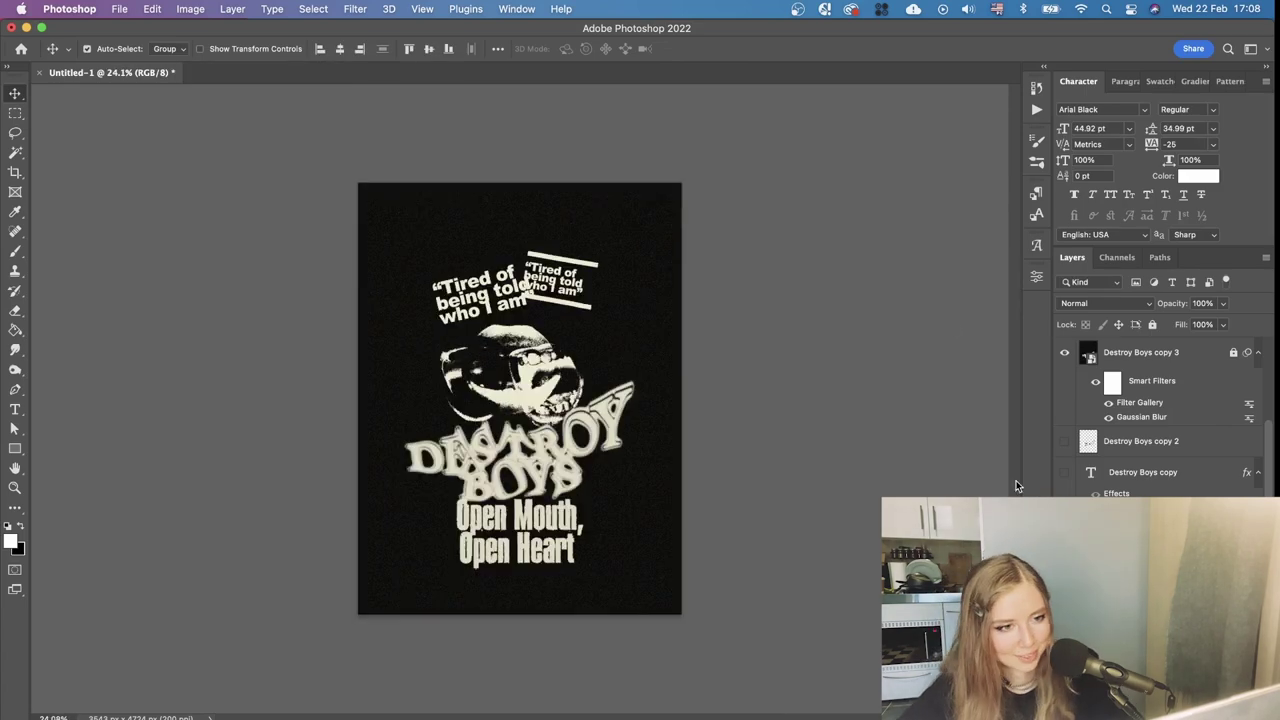
pyautogui.press('super+t')
pyautogui.moveTo(554, 290); pyautogui.dragTo(548, 321)
pyautogui.press('Return')
pyautogui.scroll(2, 508, 334)
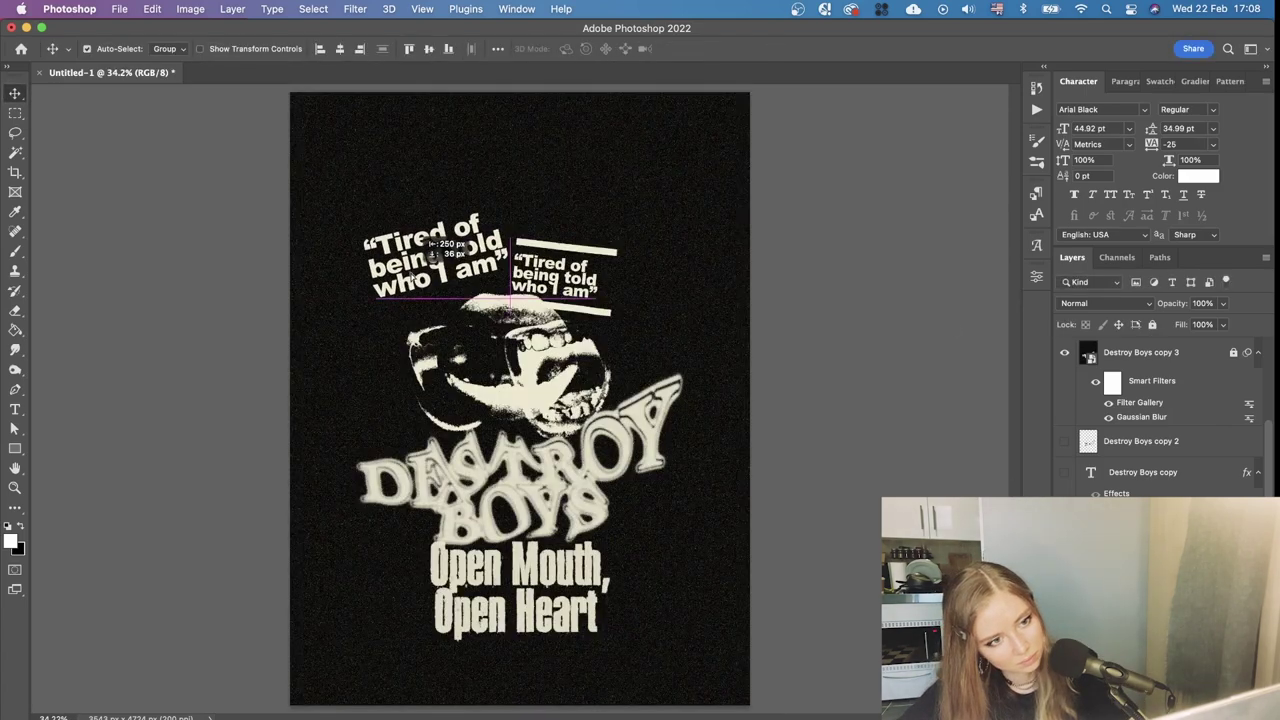
# Rearrange the two quotes so the large one sits nearly level and the small barred one slants upward to its right
pyautogui.scroll(-2, 508, 334)
pyautogui.moveTo(604, 284); pyautogui.dragTo(520, 346)
pyautogui.moveTo(545, 320)
pyautogui.mouseDown()
pyautogui.moveTo(508, 317)
pyautogui.moveTo(555, 308)
pyautogui.mouseUp()
pyautogui.scroll(4, 686, 343)
pyautogui.scroll(-5, 600, 335)
pyautogui.press('super+t')
pyautogui.press('Return')
pyautogui.moveTo(477, 308)
pyautogui.mouseDown()
pyautogui.moveTo(506, 315)
pyautogui.moveTo(484, 310)
pyautogui.mouseUp()
pyautogui.press('super+t')
pyautogui.press('Return')
pyautogui.scroll(2, 481, 311)
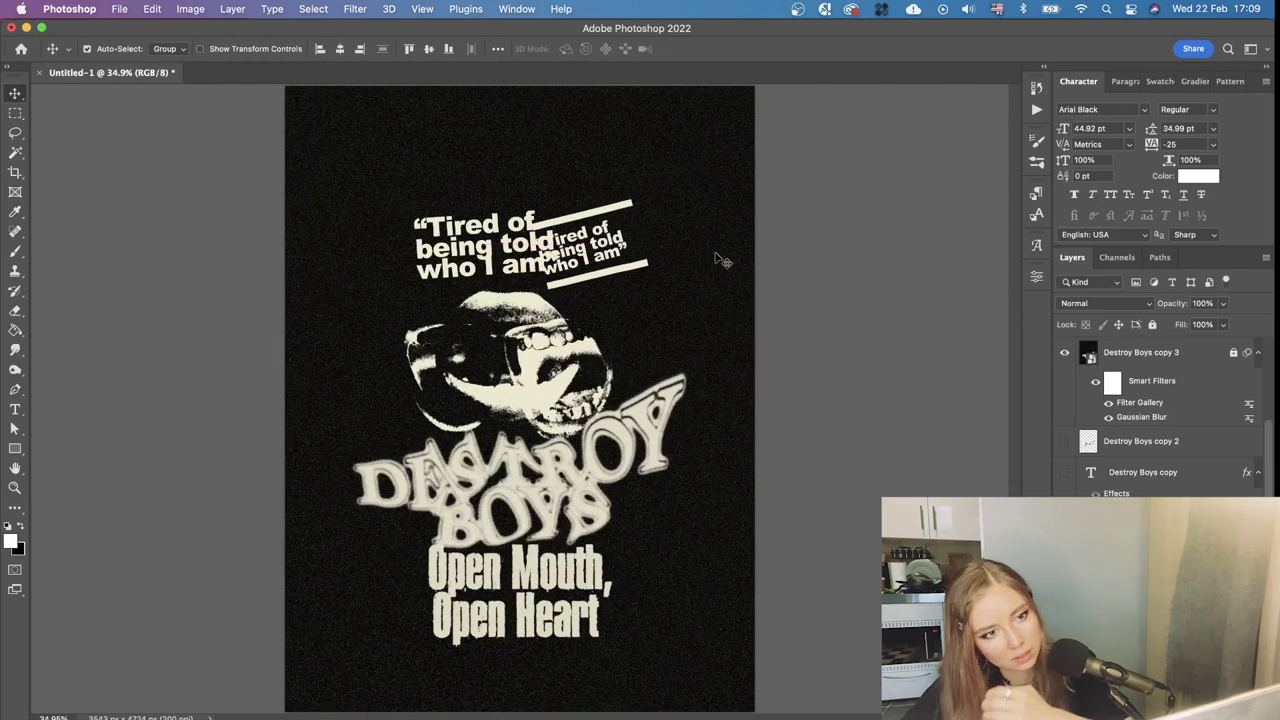
# Tilt the barred quote more steeply, give the large quote a slight upward slant and nudge the selection upward
pyautogui.scroll(-3, 543, 243)
pyautogui.scroll(3, 688, 262)
pyautogui.press('super+t')
pyautogui.moveTo(600, 302); pyautogui.dragTo(562, 326)
pyautogui.press('Return')
pyautogui.press('super+t')
pyautogui.moveTo(697, 380); pyautogui.dragTo(712, 316)
pyautogui.press('Return')
pyautogui.press('Up')
pyautogui.press('Up')
pyautogui.press('Up')
pyautogui.press('Up')
pyautogui.press('Up')
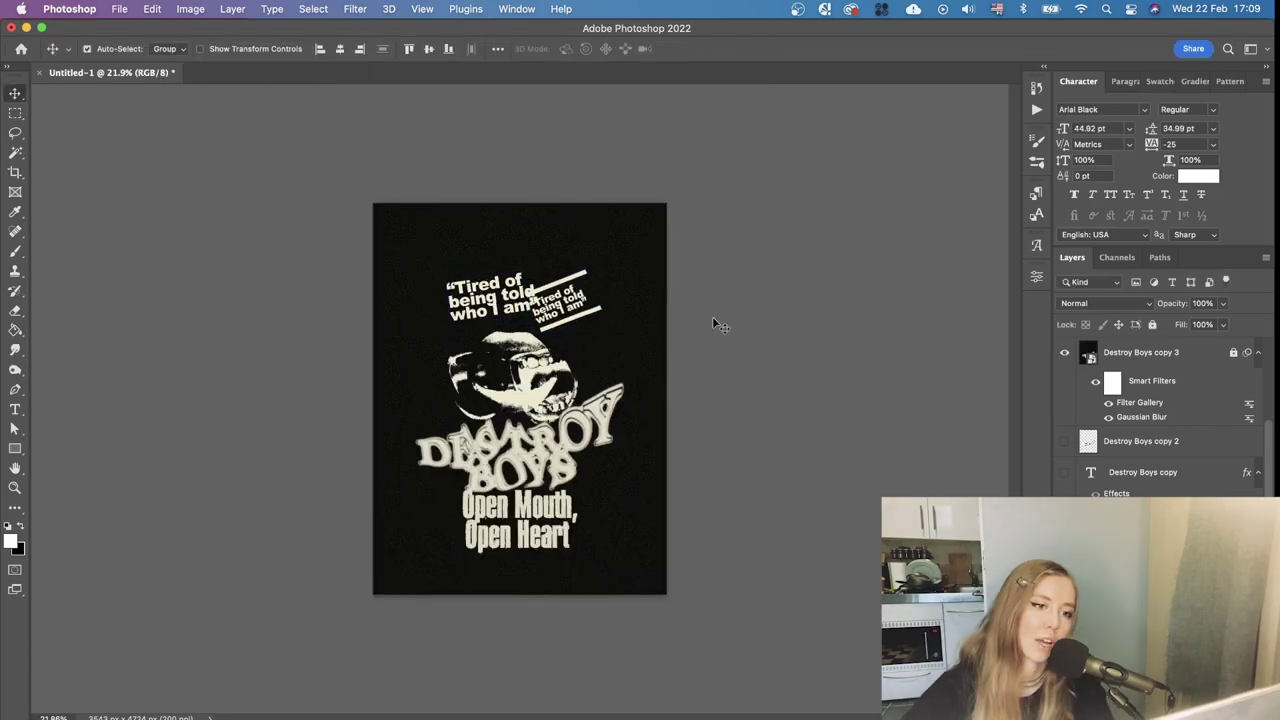
# Select both quotes and shift them together to the left above the mouths
pyautogui.keyDown('shift'); pyautogui.click(489, 300); pyautogui.keyUp('shift')
pyautogui.scroll(-3, 609, 263)
pyautogui.moveTo(489, 300)
pyautogui.mouseDown()
pyautogui.moveTo(466, 309)
pyautogui.moveTo(495, 321)
pyautogui.mouseUp()
pyautogui.scroll(4, 574, 388)
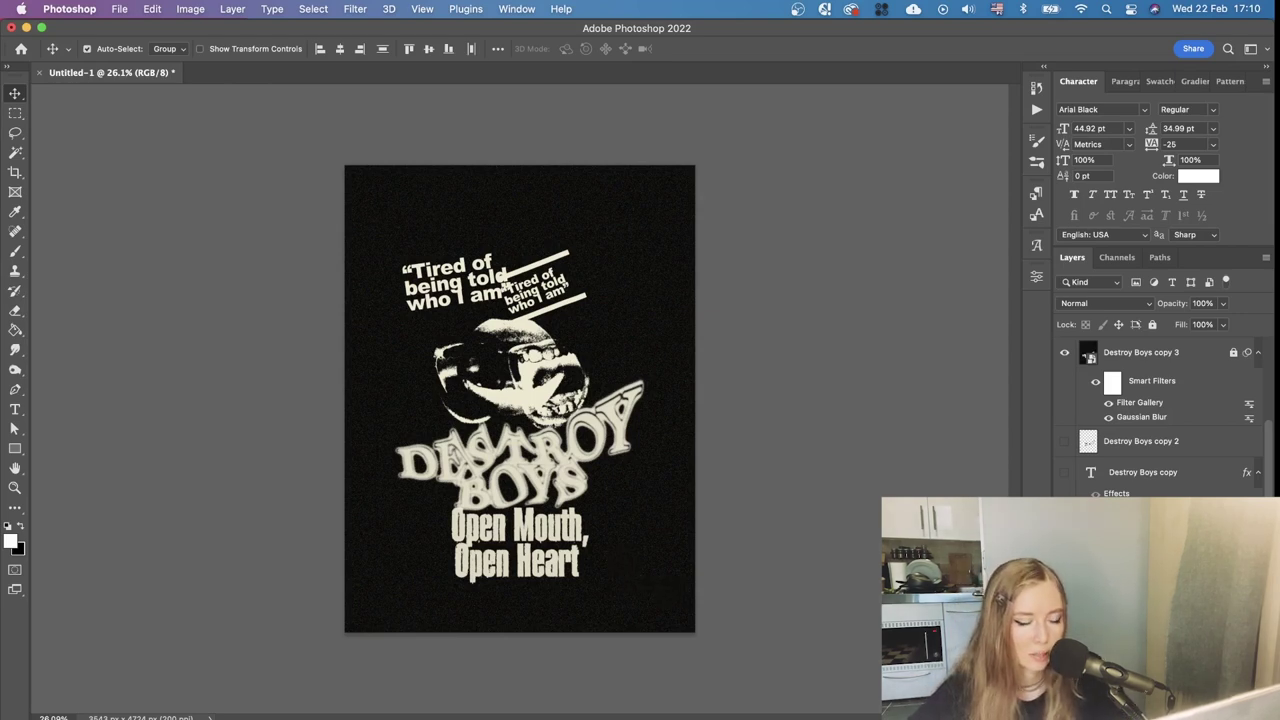
# Add “Oct 2021” on two lines in 36 pt Arial Black and place it beside “Open Heart”
pyautogui.press('t')
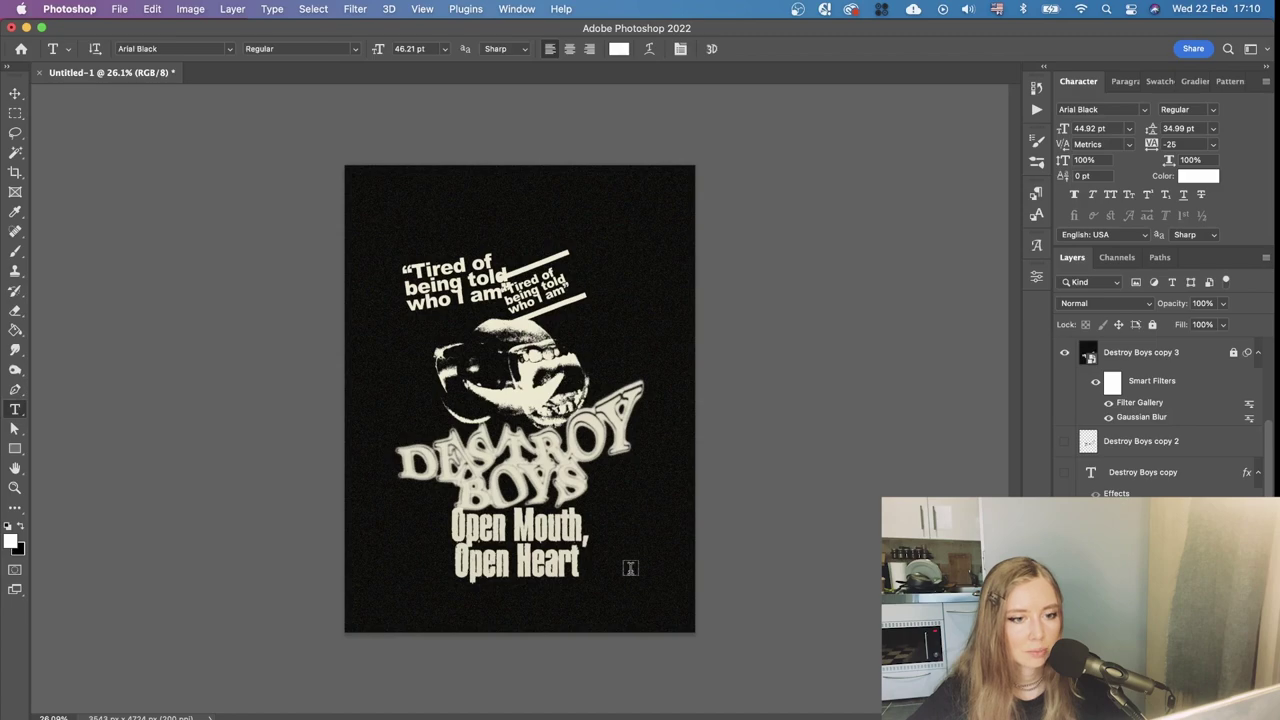
pyautogui.scroll(5, 630, 568)
pyautogui.click(617, 545)
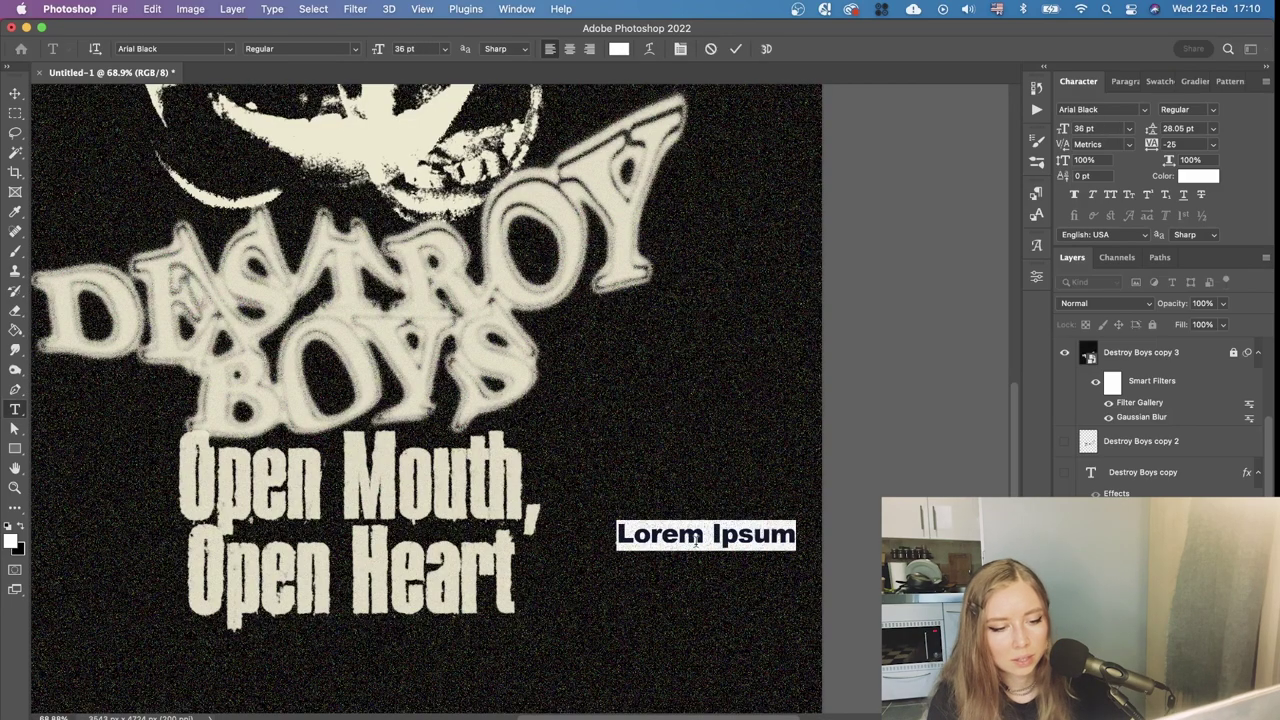
pyautogui.write('Oct')
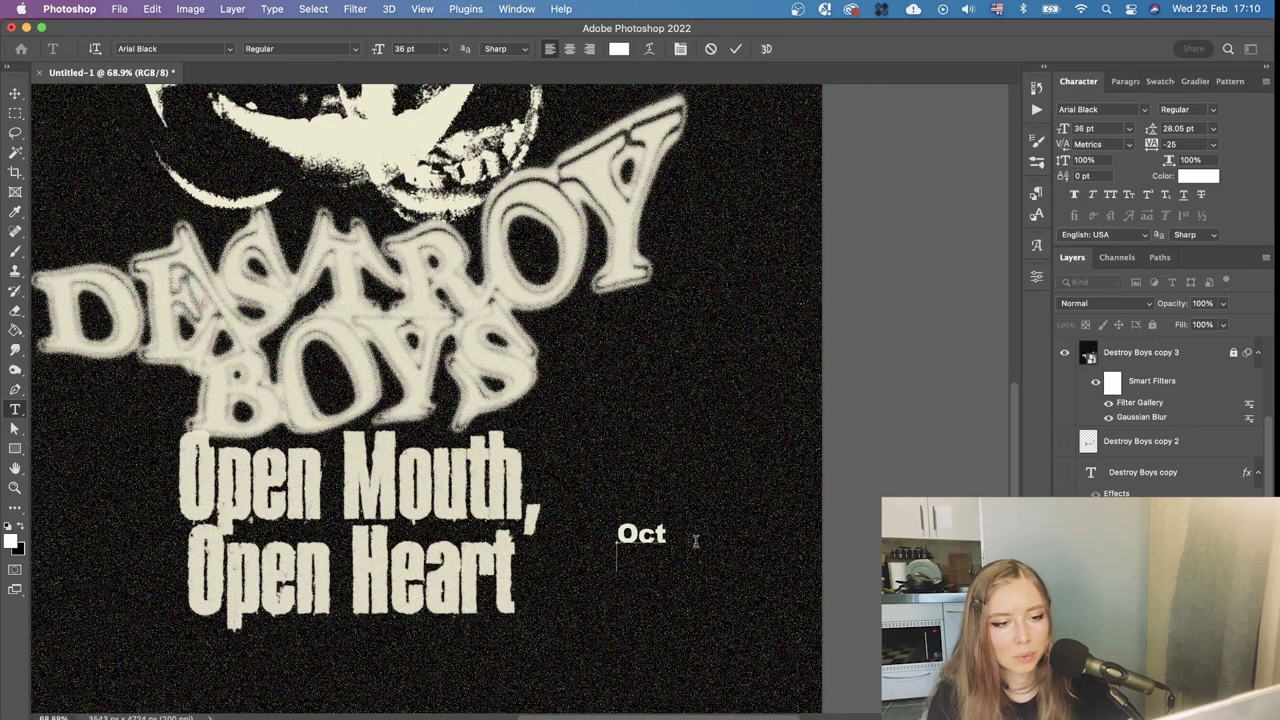
pyautogui.write(' 2021')
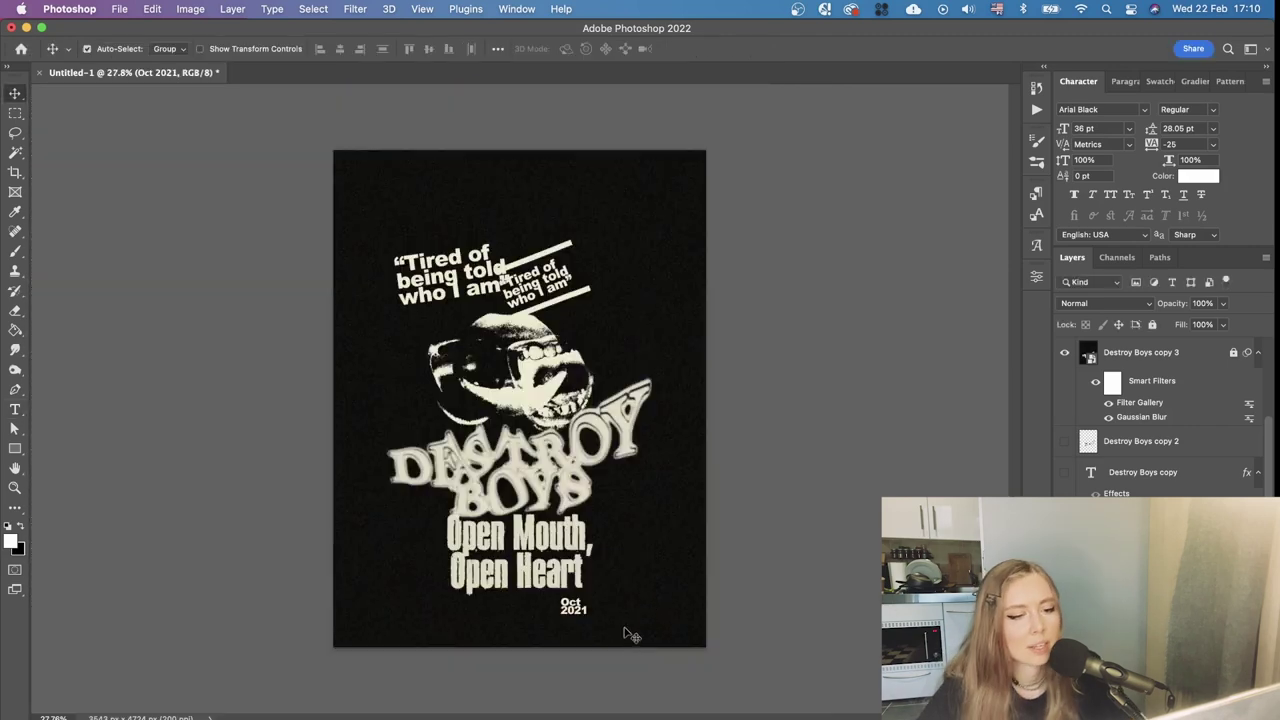
pyautogui.moveTo(630, 636); pyautogui.dragTo(661, 597)
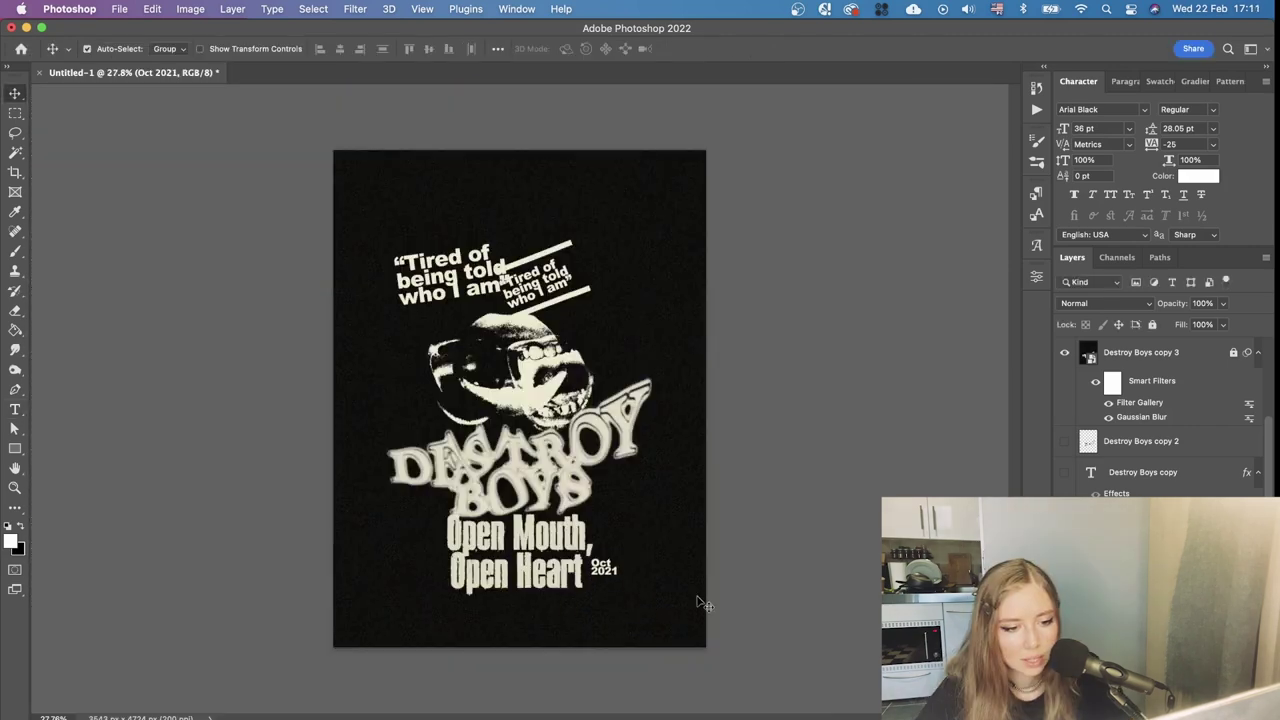
# Switch to Chrome, open a new tab for looking up the album's release date, and return to Photoshop
pyautogui.press('super+Tab')
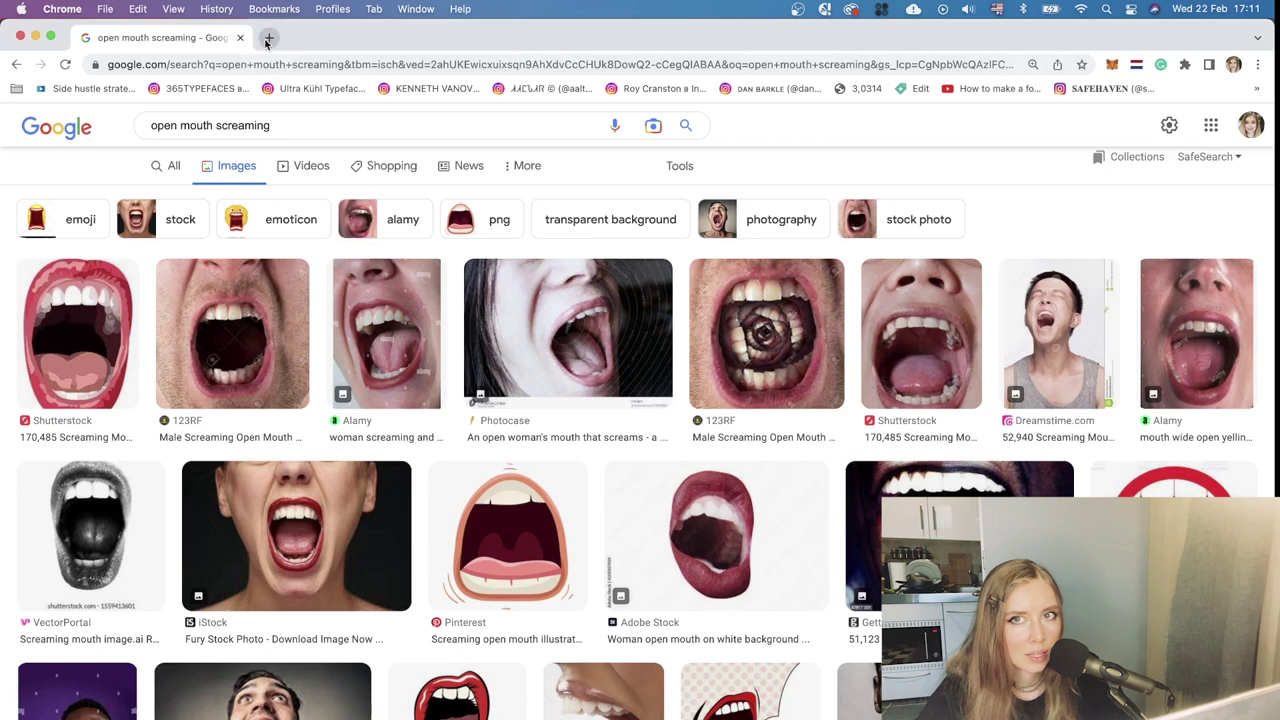
pyautogui.click(267, 40)
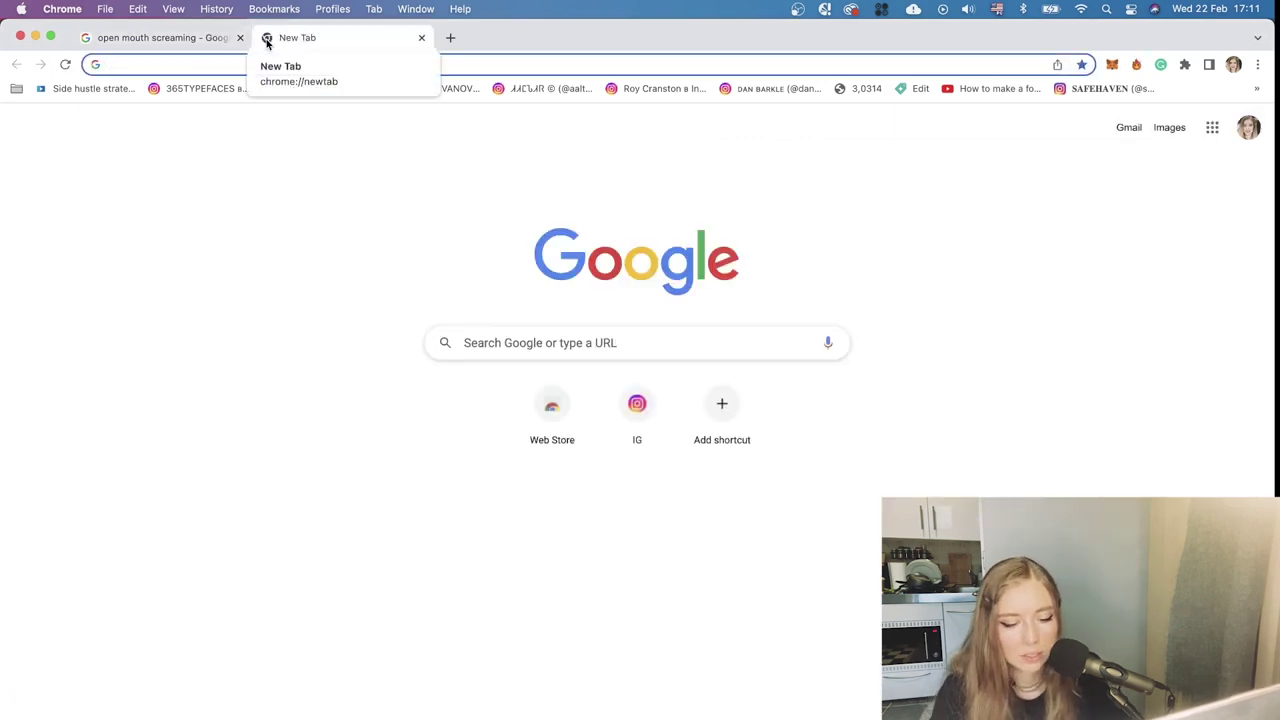
pyautogui.press('super+Tab')
# Change the date text to “released October 8 2021” on three lines with 29 pt leading
pyautogui.click(603, 564)
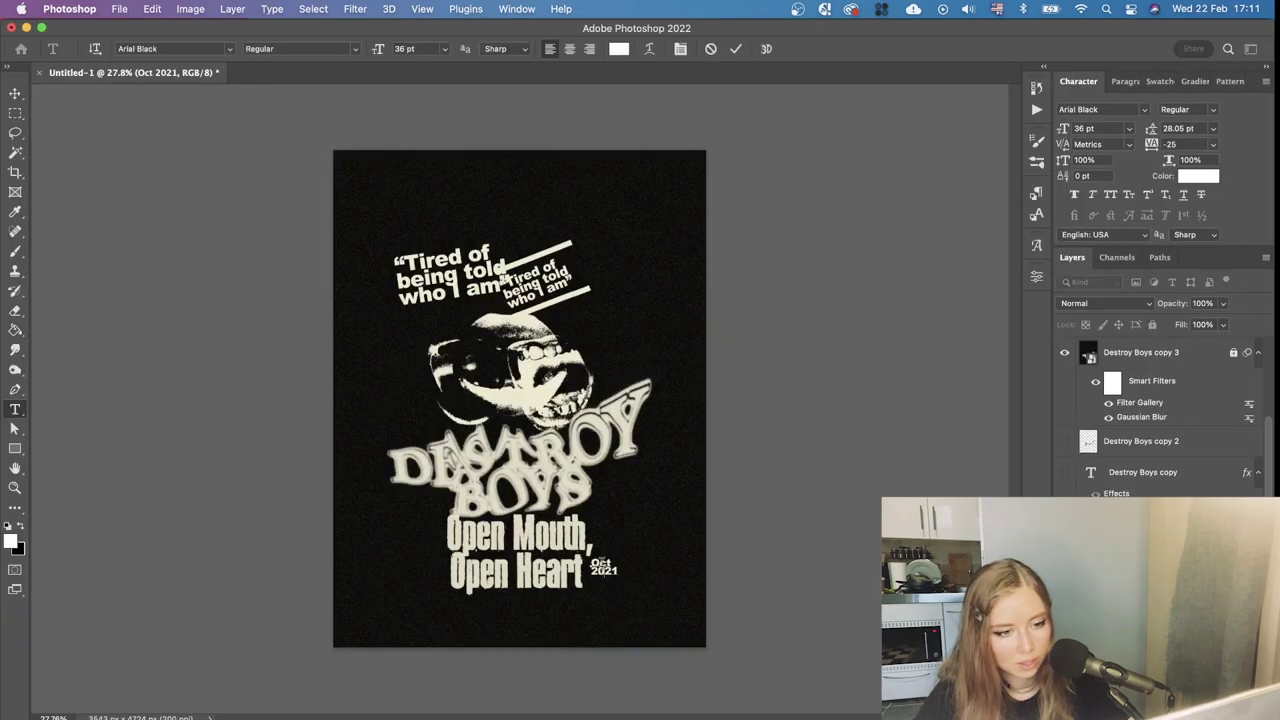
pyautogui.press('Return')
pyautogui.click(13, 92)
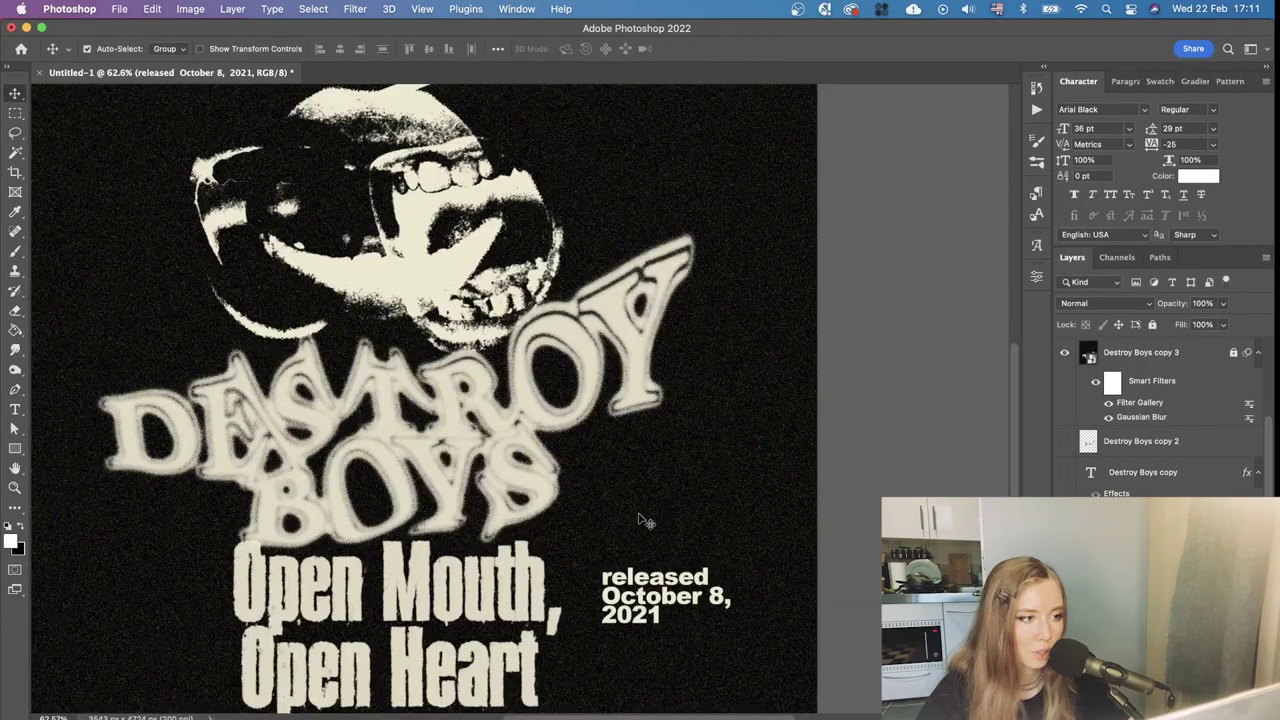
pyautogui.scroll(-5, 660, 404)
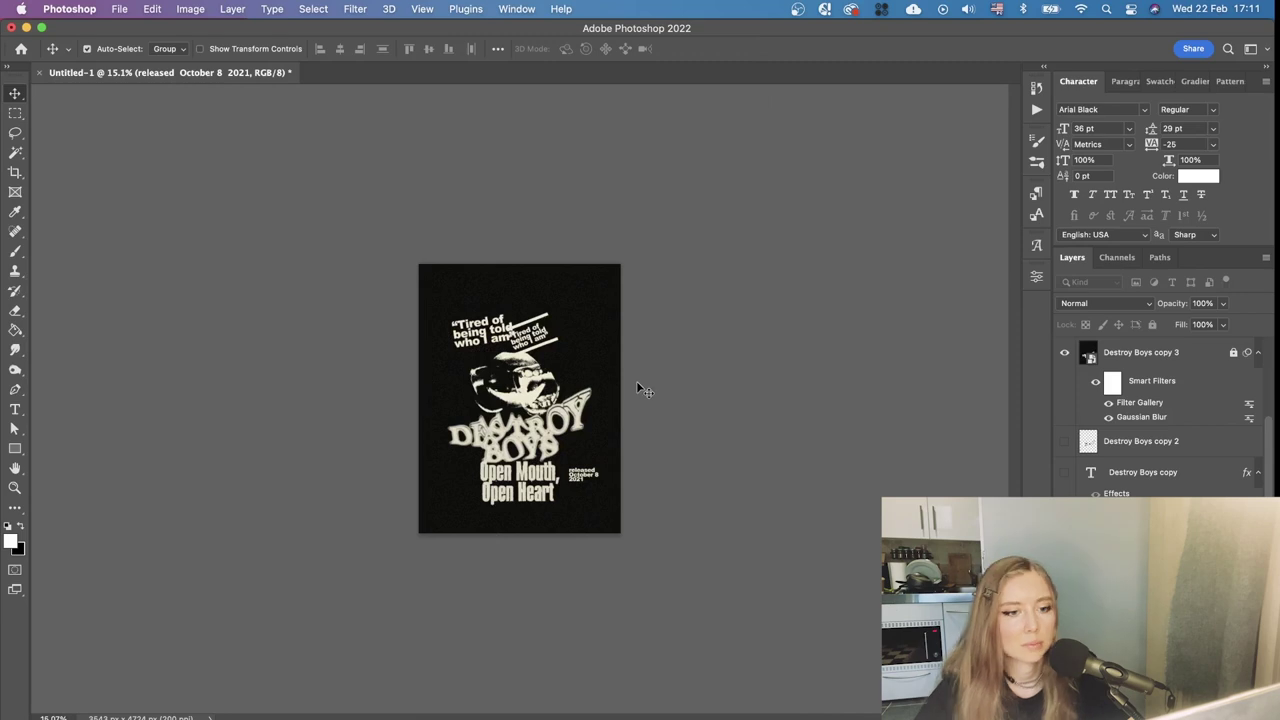
# Tilt the release text slightly clockwise and try it in different spots around the “Open Mouth, Open Heart” lettering
pyautogui.scroll(3, 640, 388)
pyautogui.hotkey('ctrl', 't')
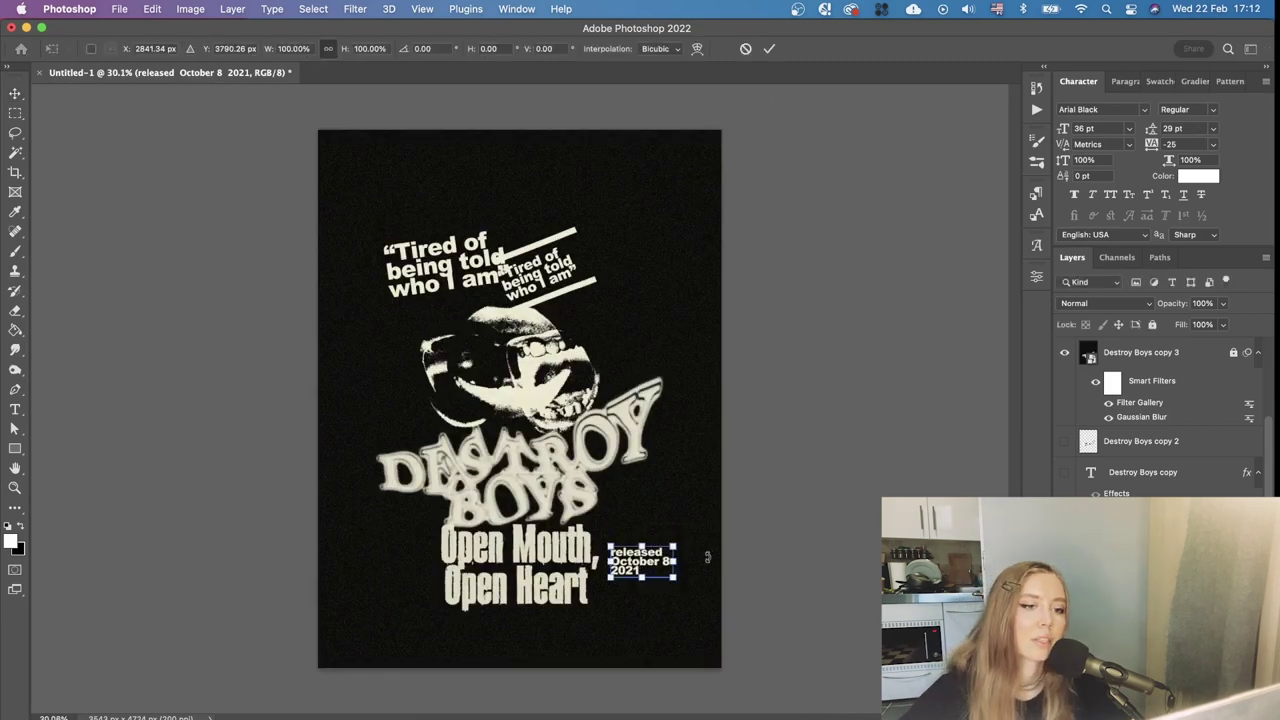
pyautogui.moveTo(707, 557); pyautogui.dragTo(711, 544)
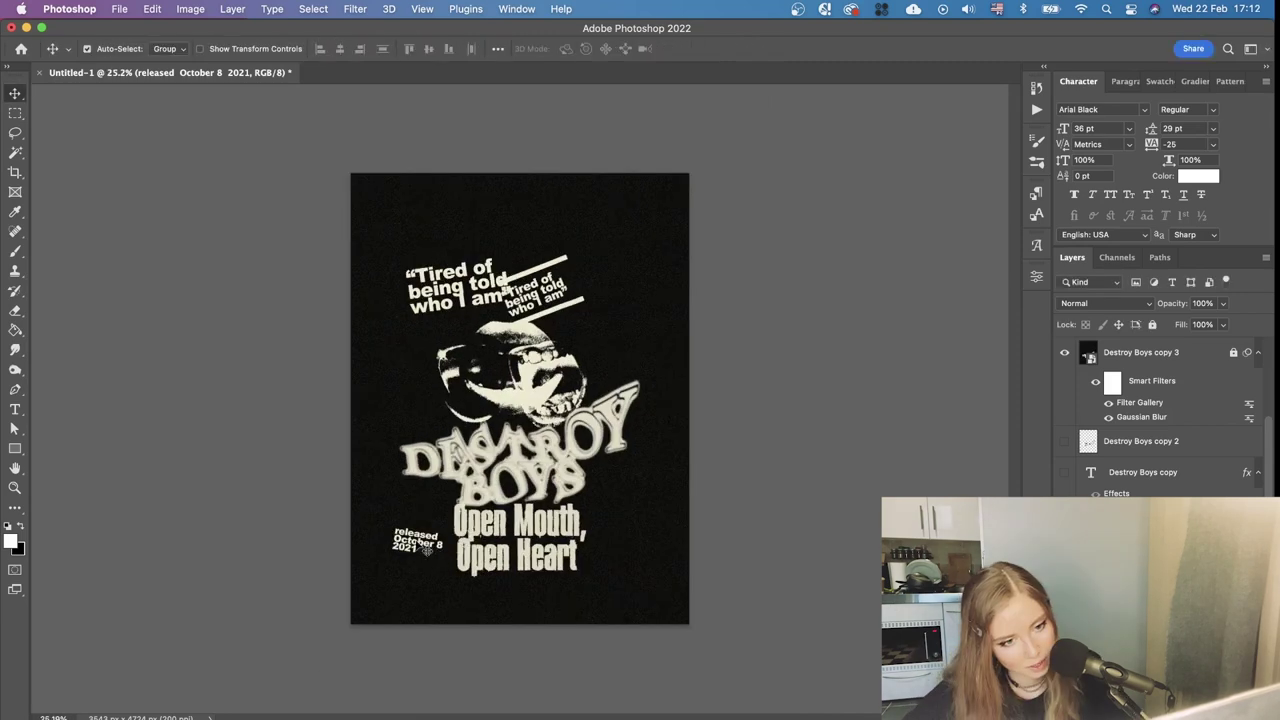
pyautogui.moveTo(420, 543); pyautogui.dragTo(588, 497)
pyautogui.scroll(-3, 647, 400)
# Try shortening the release text and undo the edit
pyautogui.press('t')
pyautogui.scroll(6, 640, 567)
pyautogui.click(653, 566)
pyautogui.press('BackSpace')
pyautogui.press('BackSpace')
pyautogui.press('BackSpace')
pyautogui.press('BackSpace')
pyautogui.scroll(-3, 653, 566)
pyautogui.press('v')
pyautogui.press('super+z')
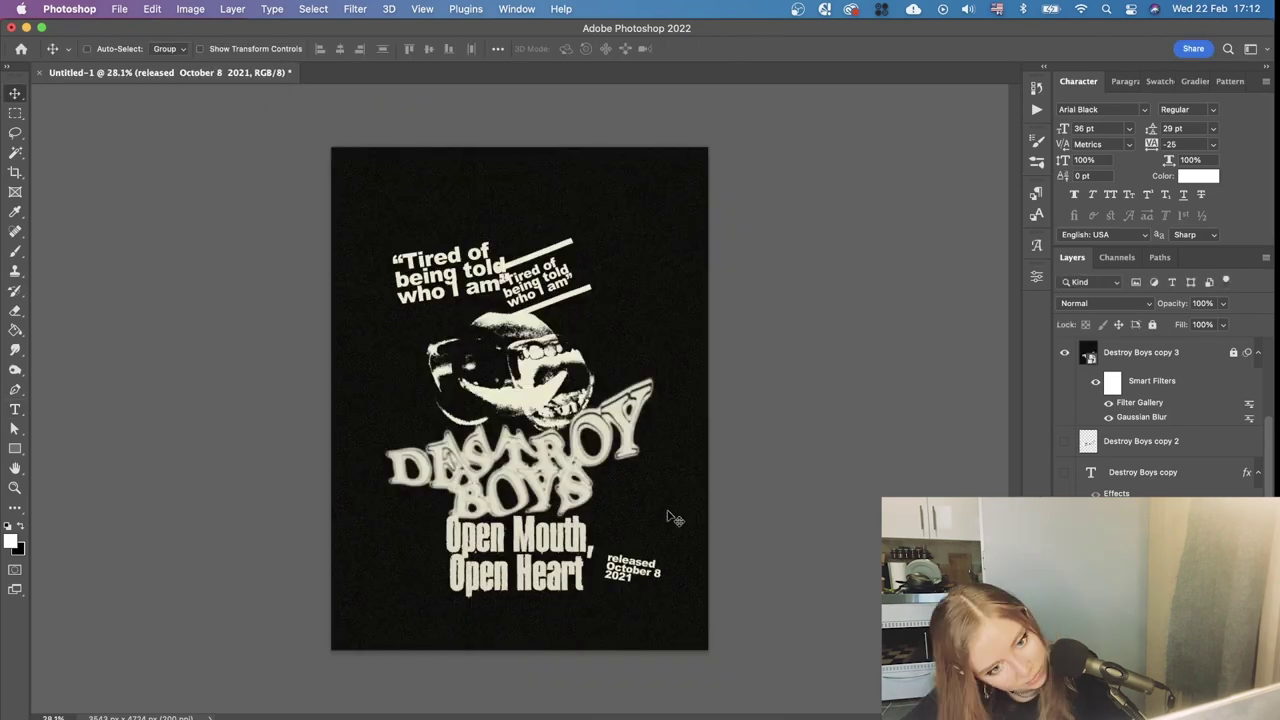
# Move the release text up to the right of “BOYS” and scale it down to about 28.2 pt
pyautogui.moveTo(638, 568); pyautogui.dragTo(672, 520)
pyautogui.scroll(-5, 691, 508)
pyautogui.scroll(6, 691, 508)
pyautogui.press('super+t')
pyautogui.press('Return')
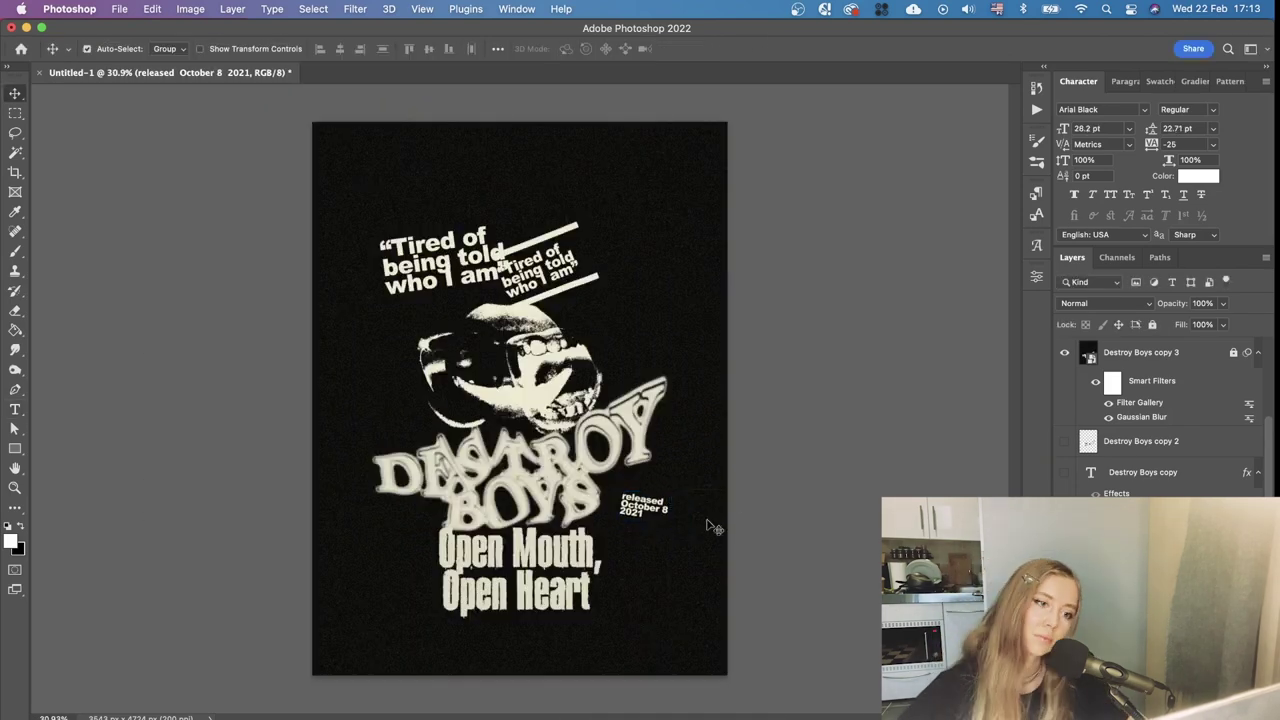
# Set the release text's leading to 25 pt
pyautogui.scroll(-3, 710, 525)
pyautogui.scroll(2, 735, 480)
pyautogui.scroll(-2, 737, 475)
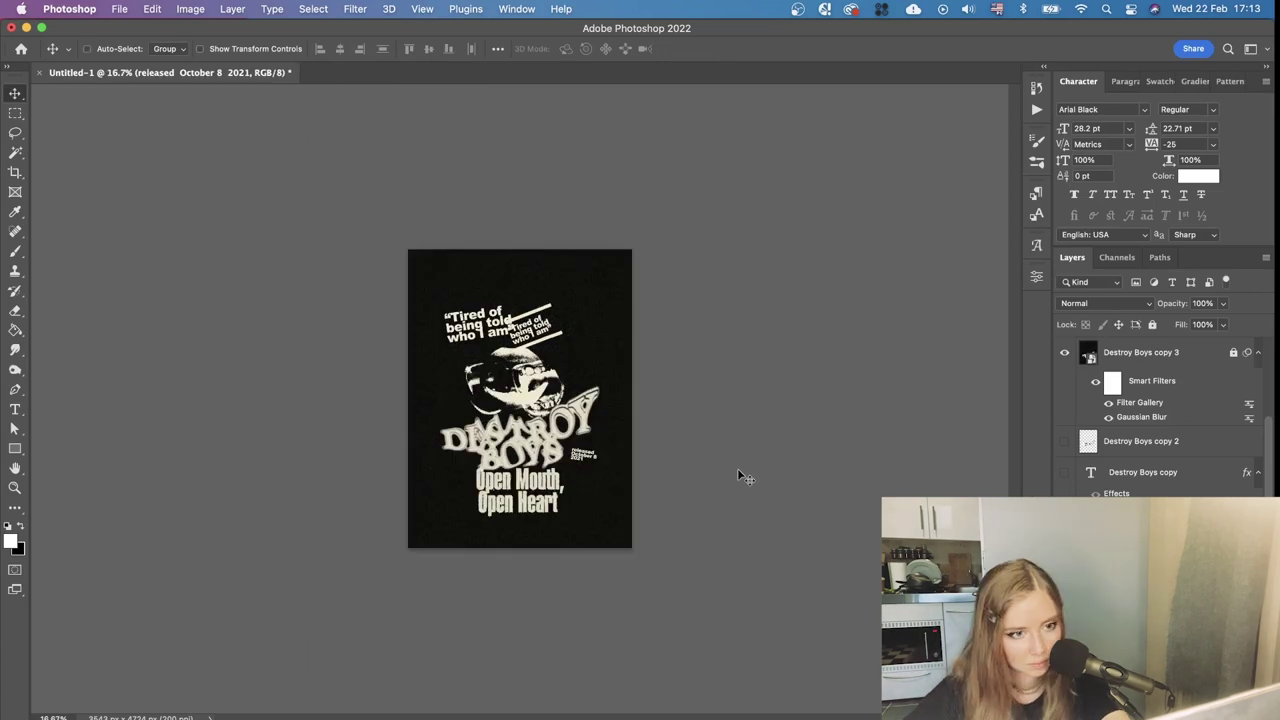
pyautogui.scroll(2, 738, 476)
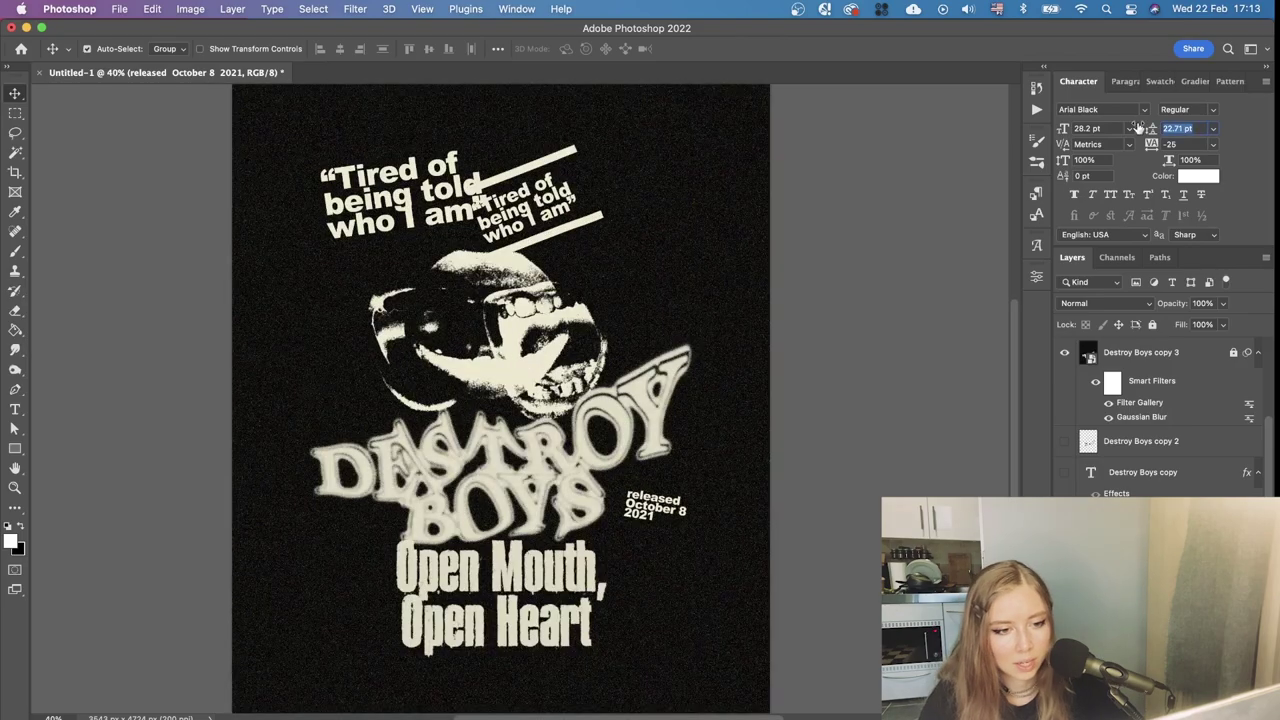
pyautogui.write('25')
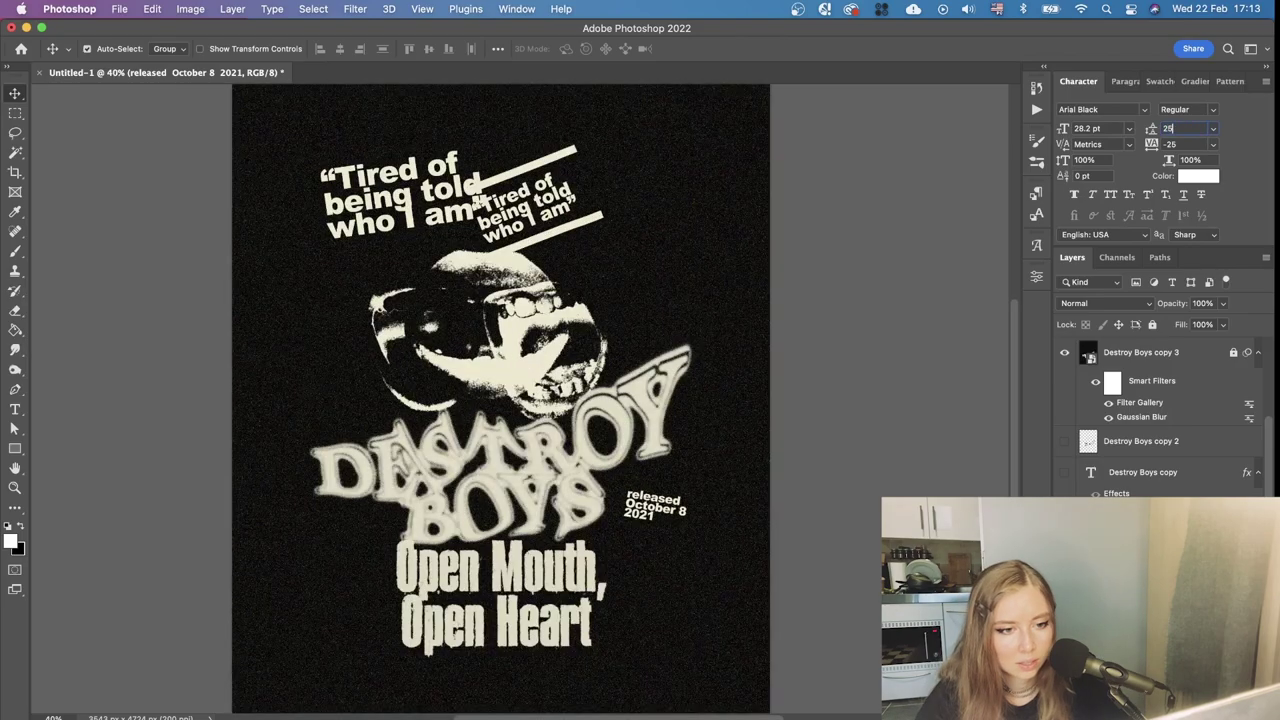
# Shift the larger quote slightly right and down, and distress a copy of it with the One Click Grunger Auto - Medium action
pyautogui.click(375, 171)
pyautogui.scroll(8, 375, 171)
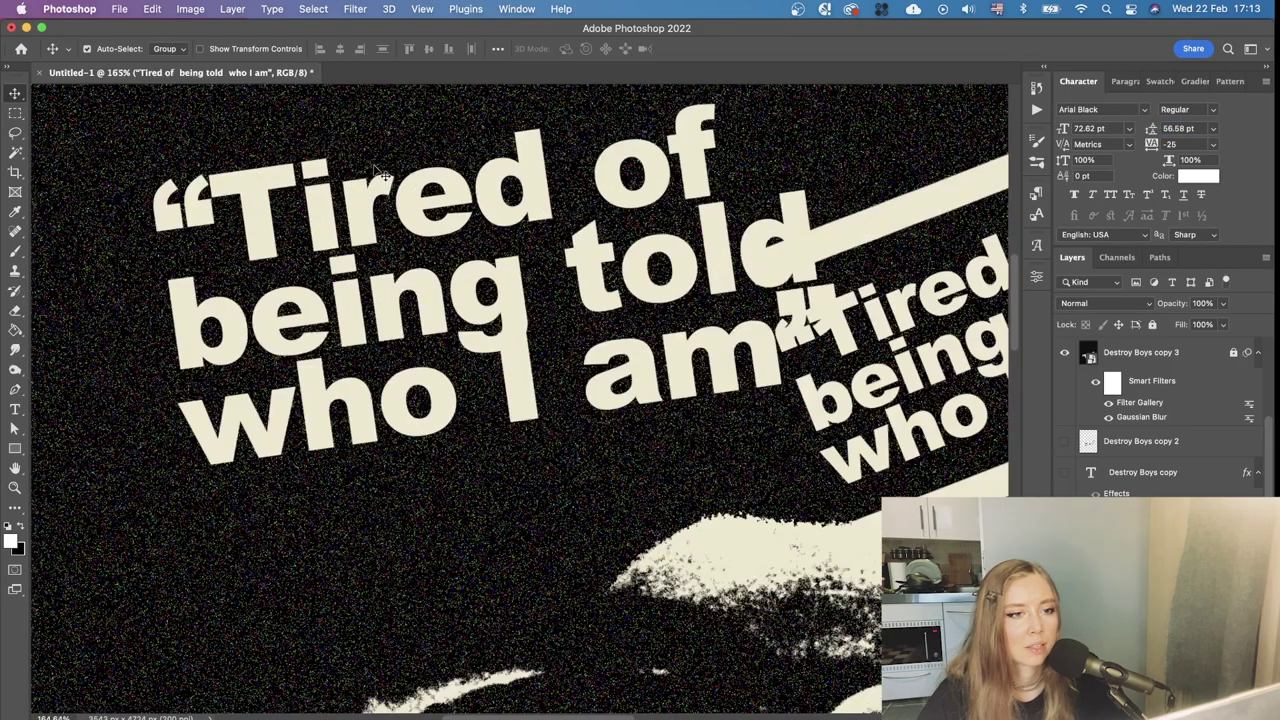
pyautogui.scroll(-5, 375, 171)
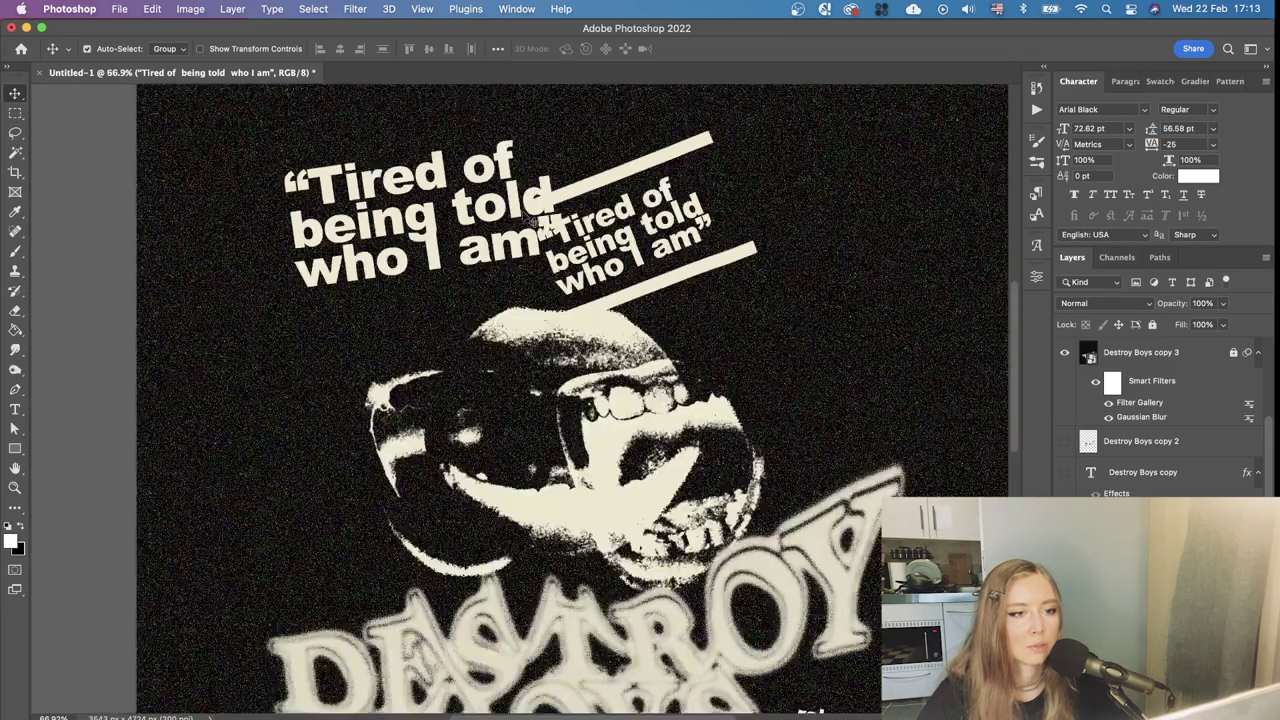
pyautogui.moveTo(470, 264); pyautogui.dragTo(490, 272)
pyautogui.scroll(-4, 490, 300)
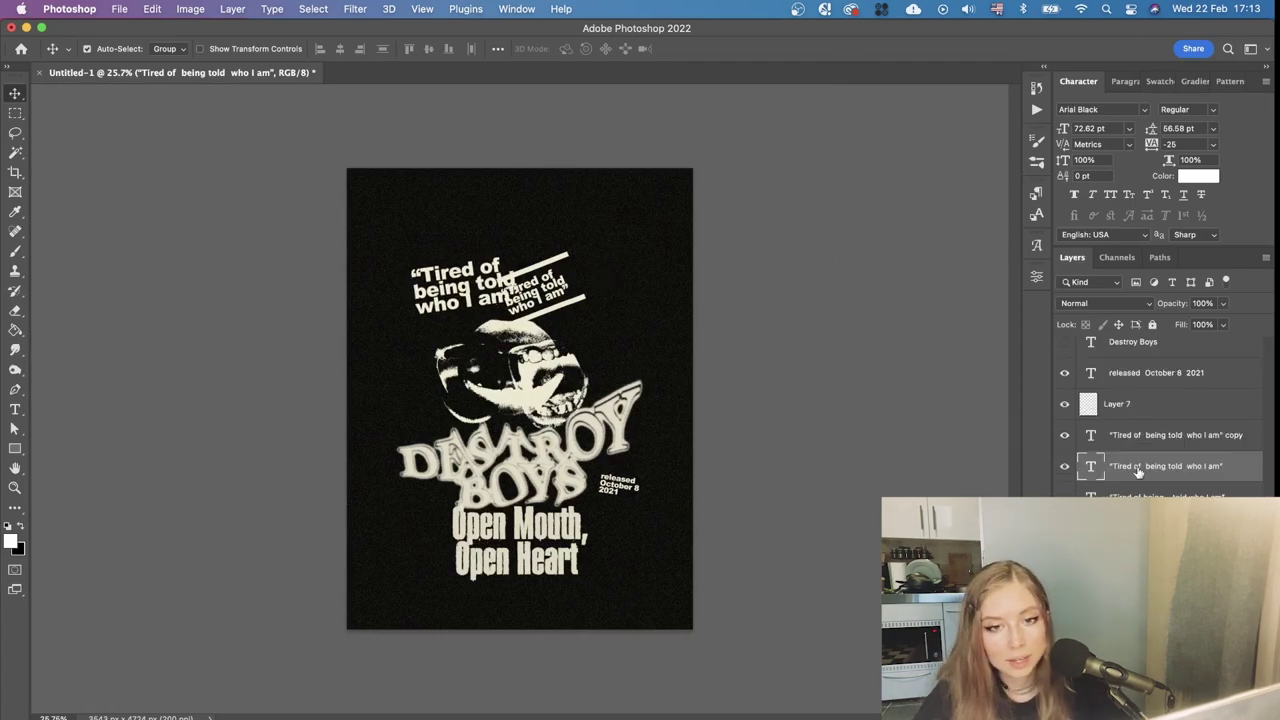
pyautogui.press('super+j')
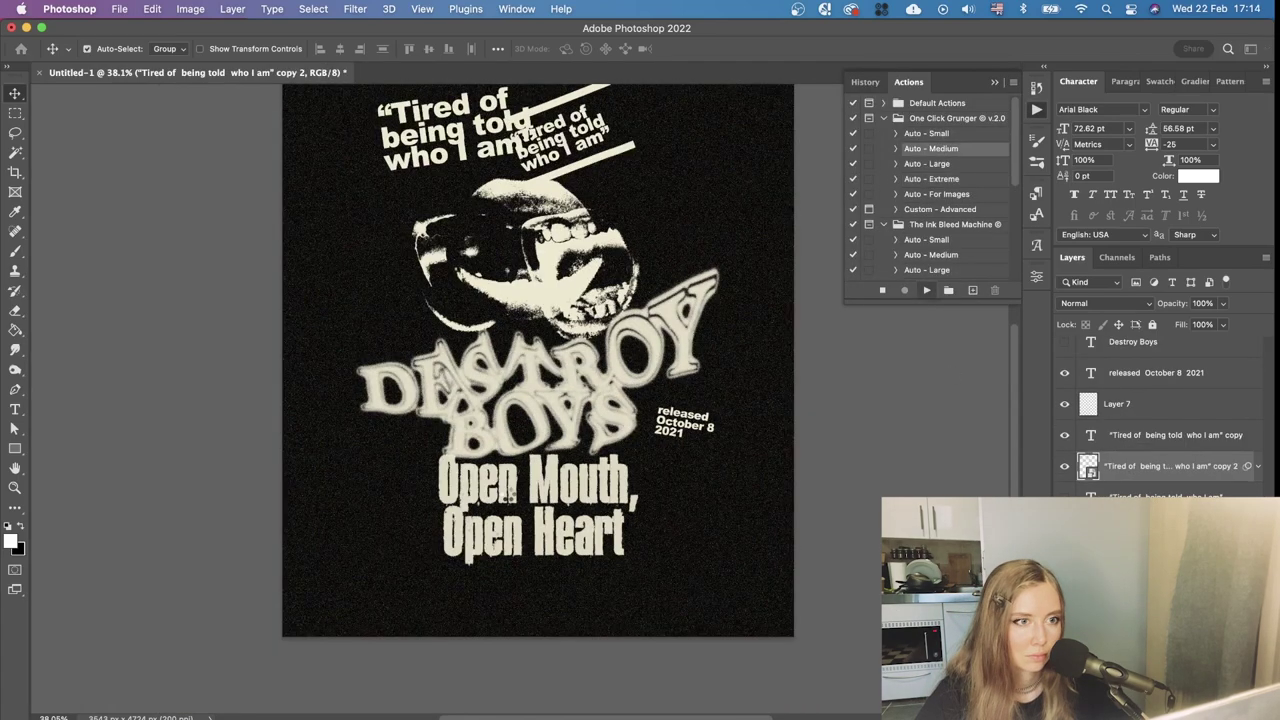
pyautogui.click(1222, 451)
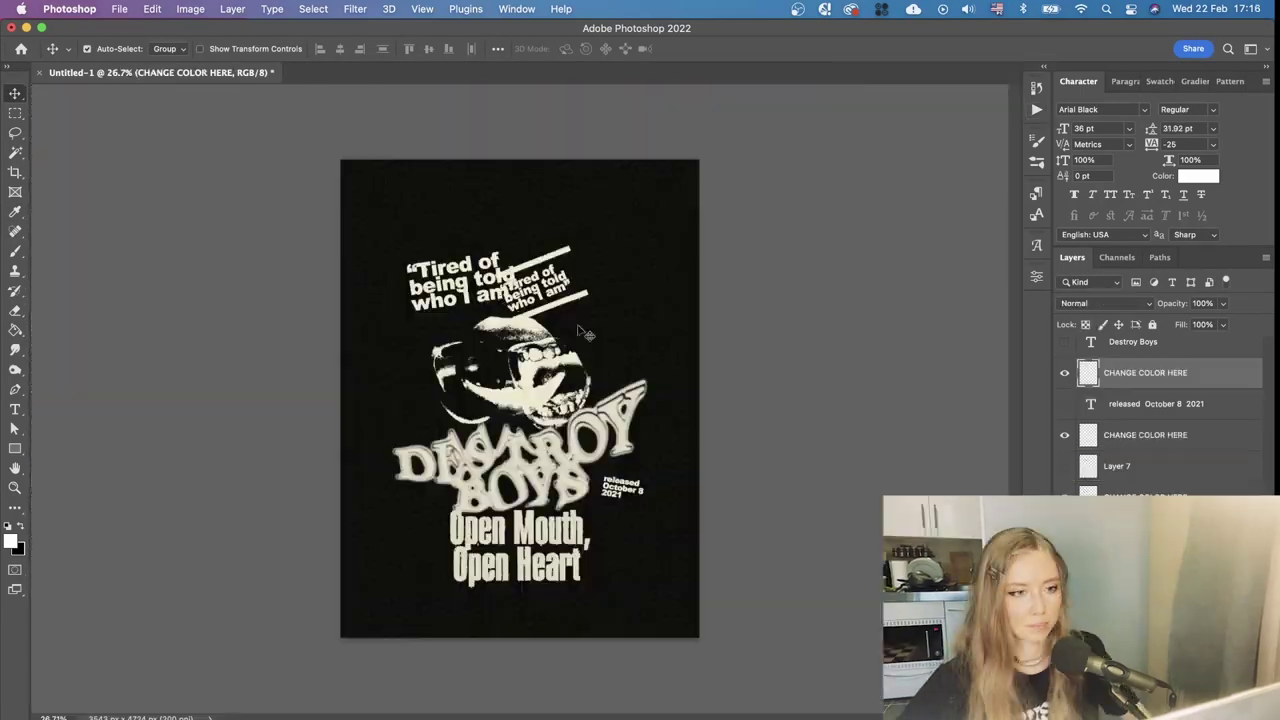
# Swap the foreground and background colours so that black is the foreground colour
pyautogui.scroll(1, 557, 497)
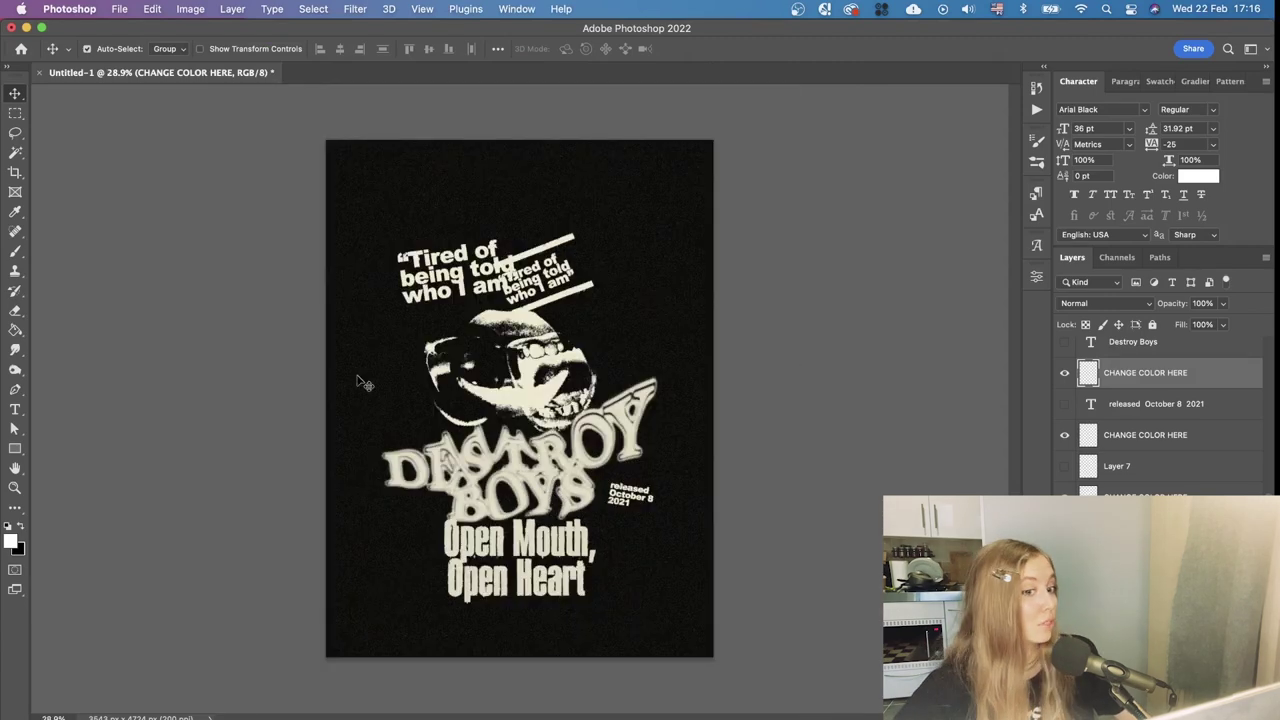
pyautogui.click(22, 527)
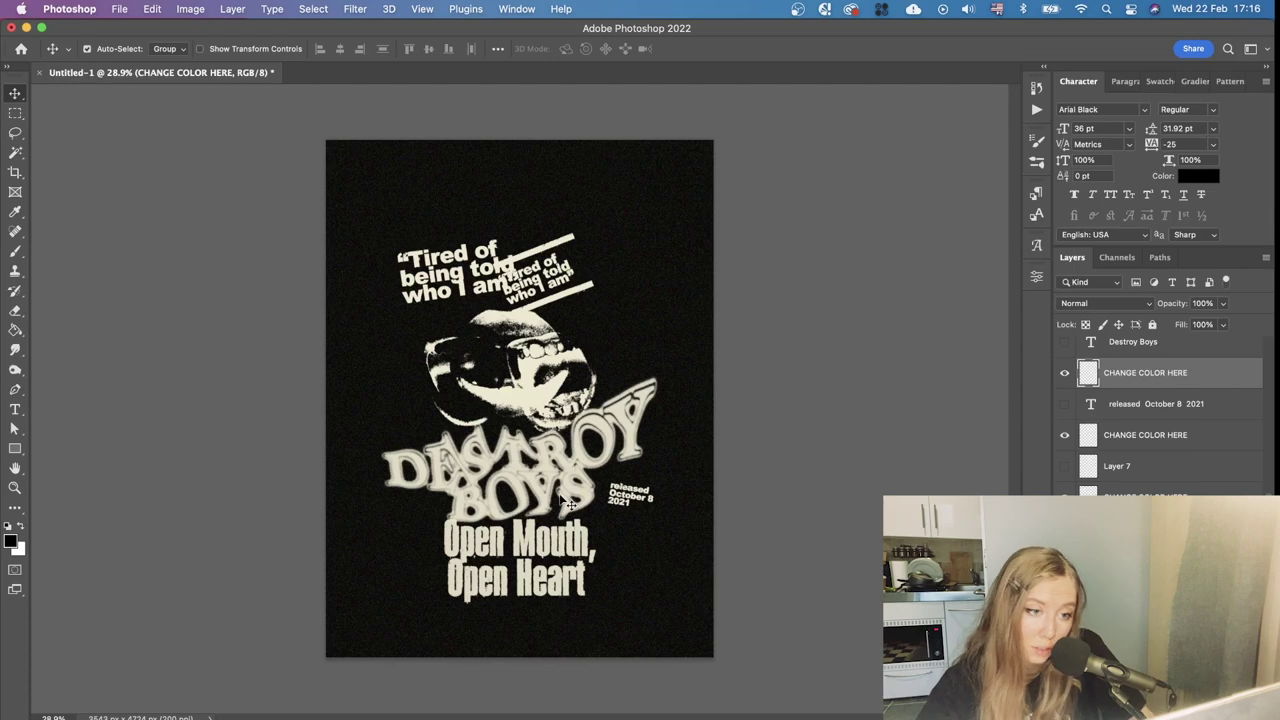
pyautogui.click(569, 293)
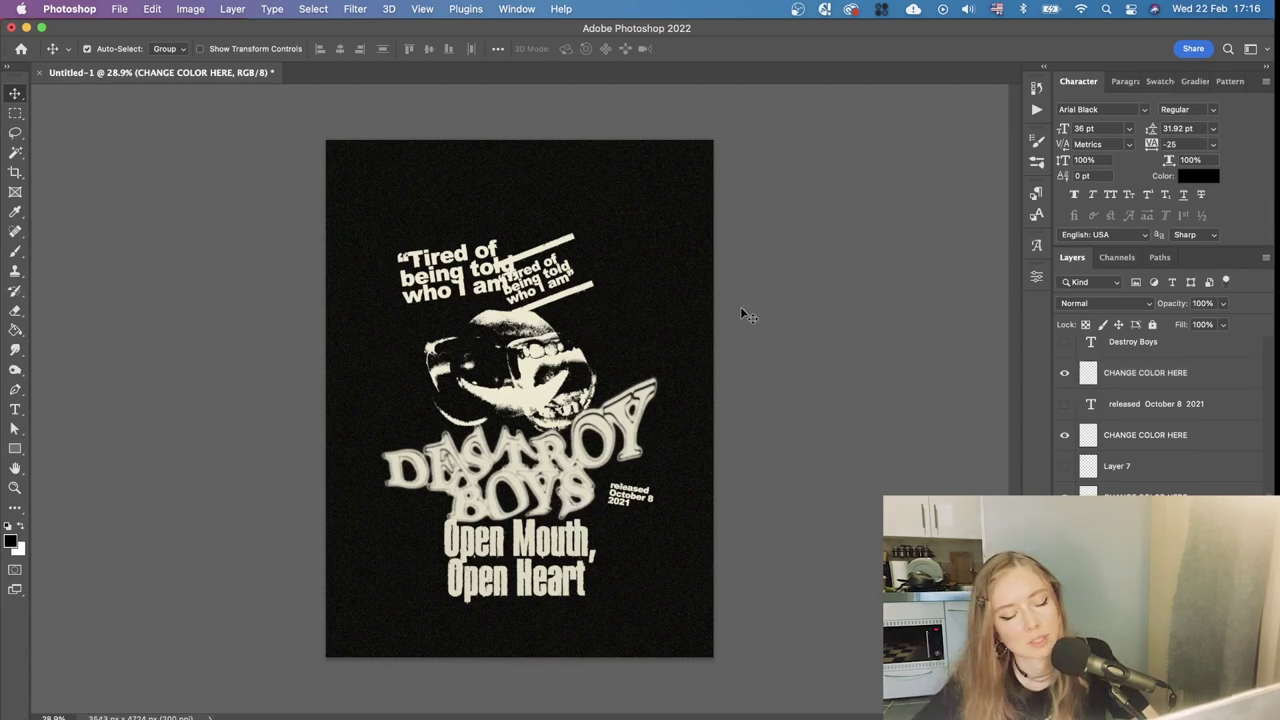
pyautogui.press('super+minus')
pyautogui.press('super+minus')
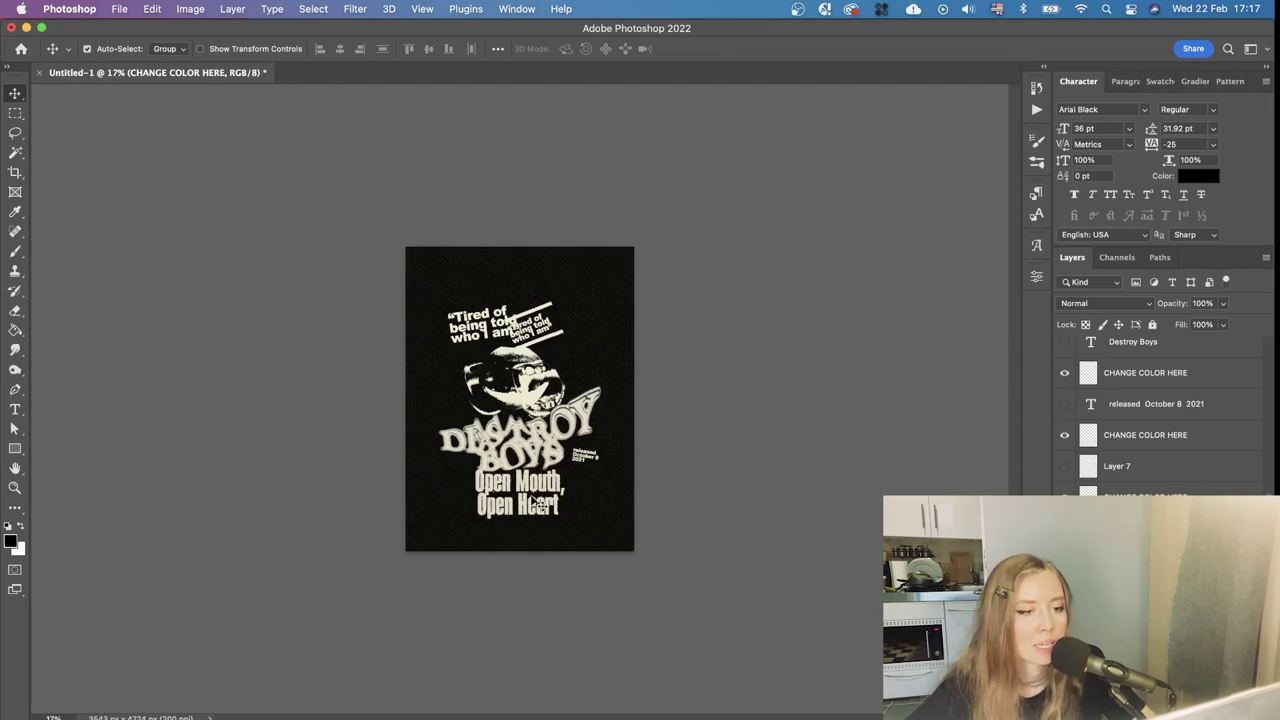
pyautogui.press('super+plus')
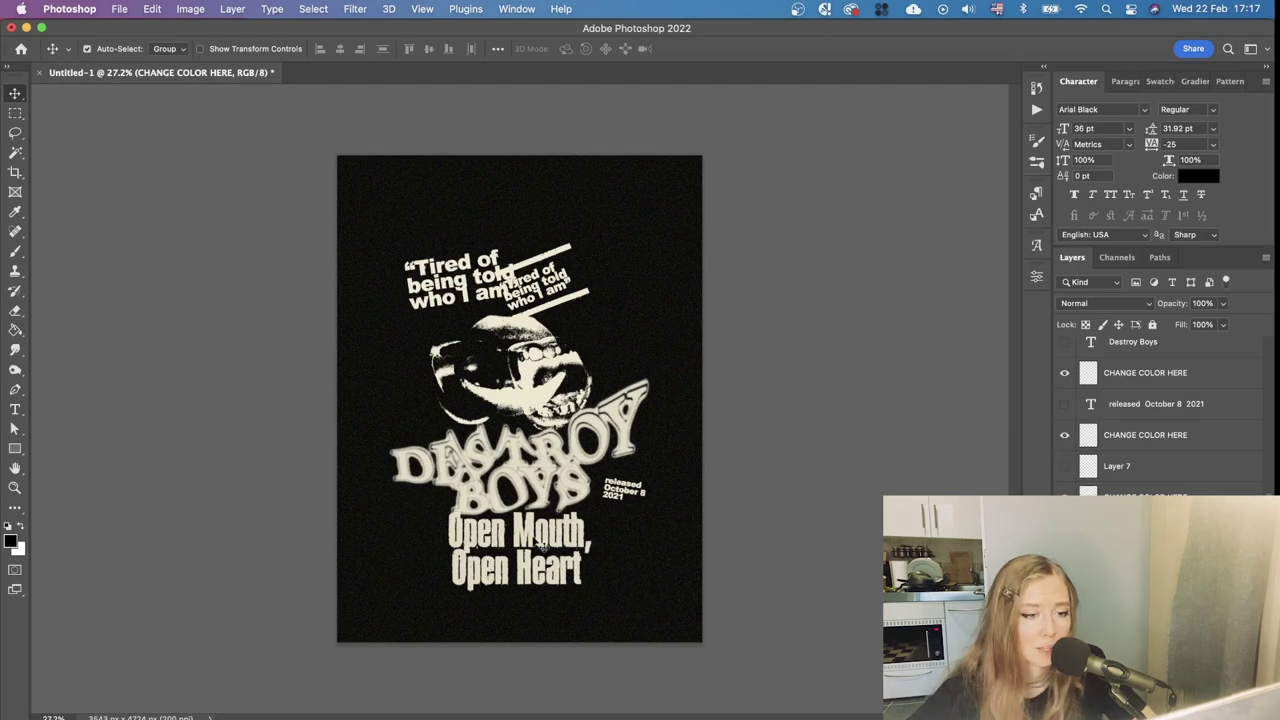
# Scale the two quotes and their bars down together to about 93.56% and shift them slightly right
pyautogui.click(577, 261)
pyautogui.hotkey('ctrl', 't')
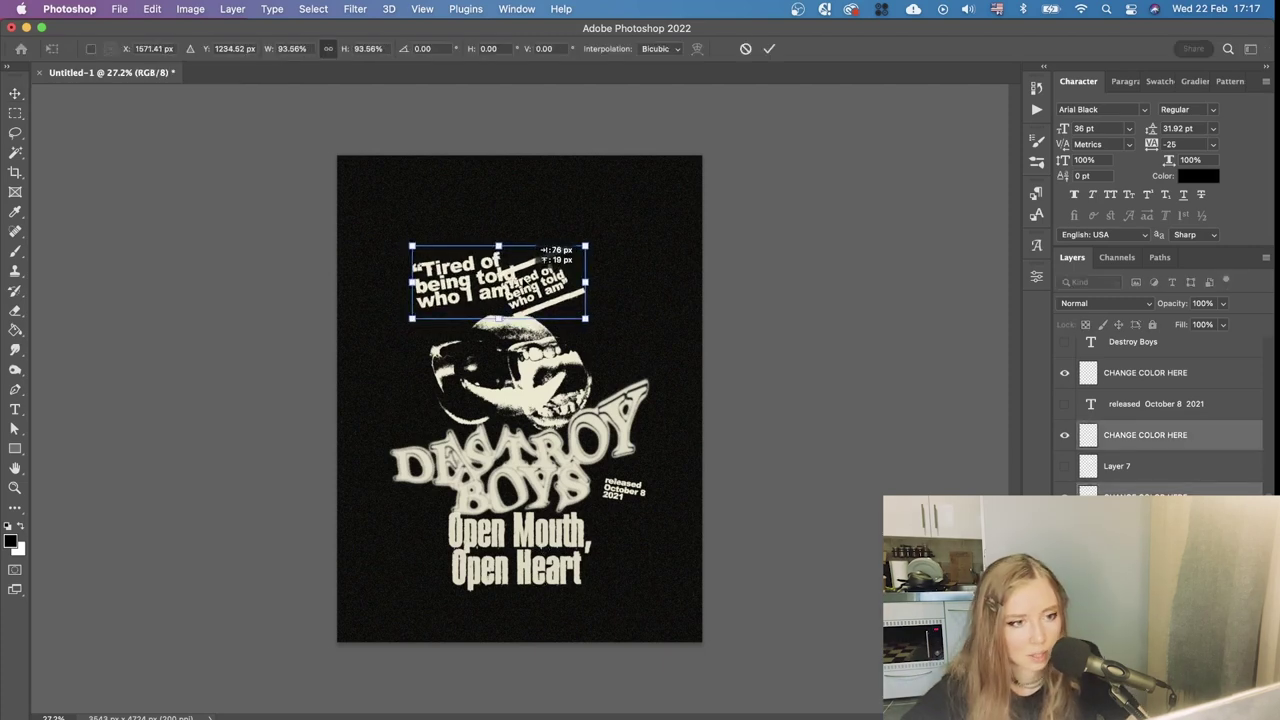
pyautogui.press('Return')
# Scale the “Open Mouth, Open Heart” lettering up to about 106% and move it slightly up towards “BOYS”
pyautogui.scroll(-5, 1160, 420)
pyautogui.click(1246, 355)
pyautogui.click(1246, 354)
pyautogui.press('super+t')
pyautogui.moveTo(703, 155); pyautogui.dragTo(714, 138)
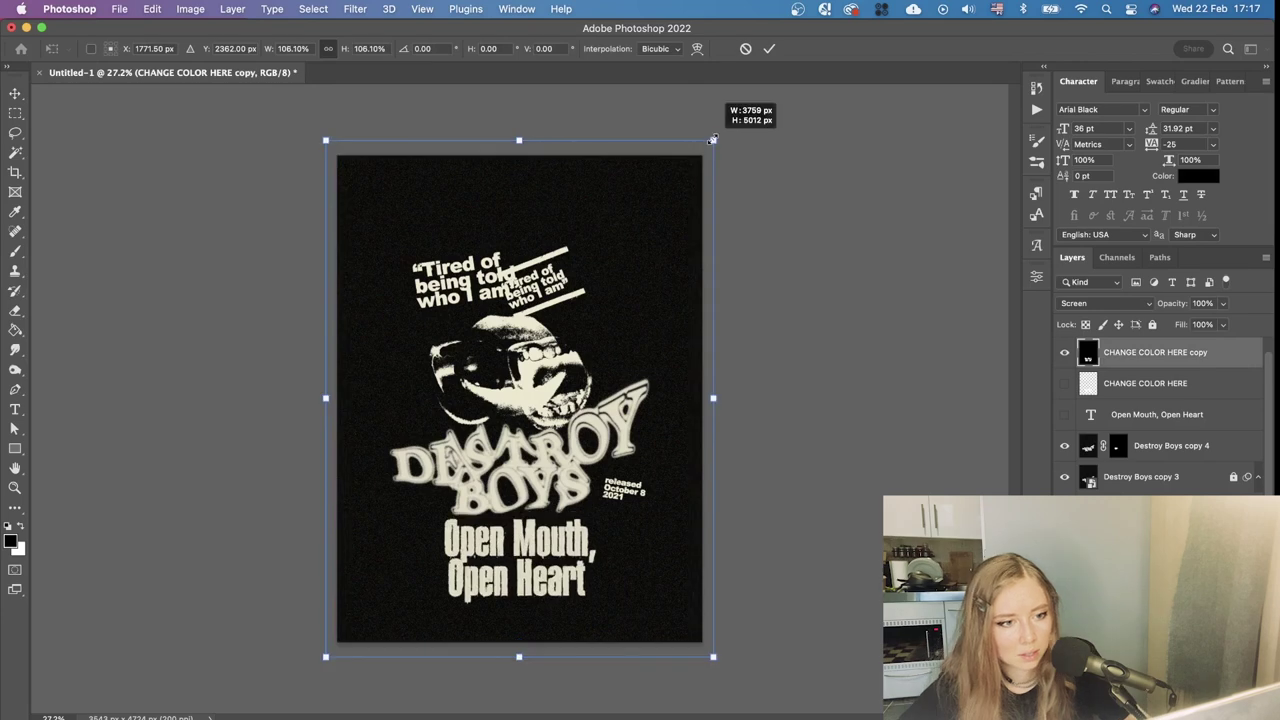
pyautogui.moveTo(590, 520); pyautogui.dragTo(591, 513)
pyautogui.press('Return')
# Enlarge all the lettering, bars and mouth artwork together and reposition them centred on the poster
pyautogui.scroll(-5, 588, 412)
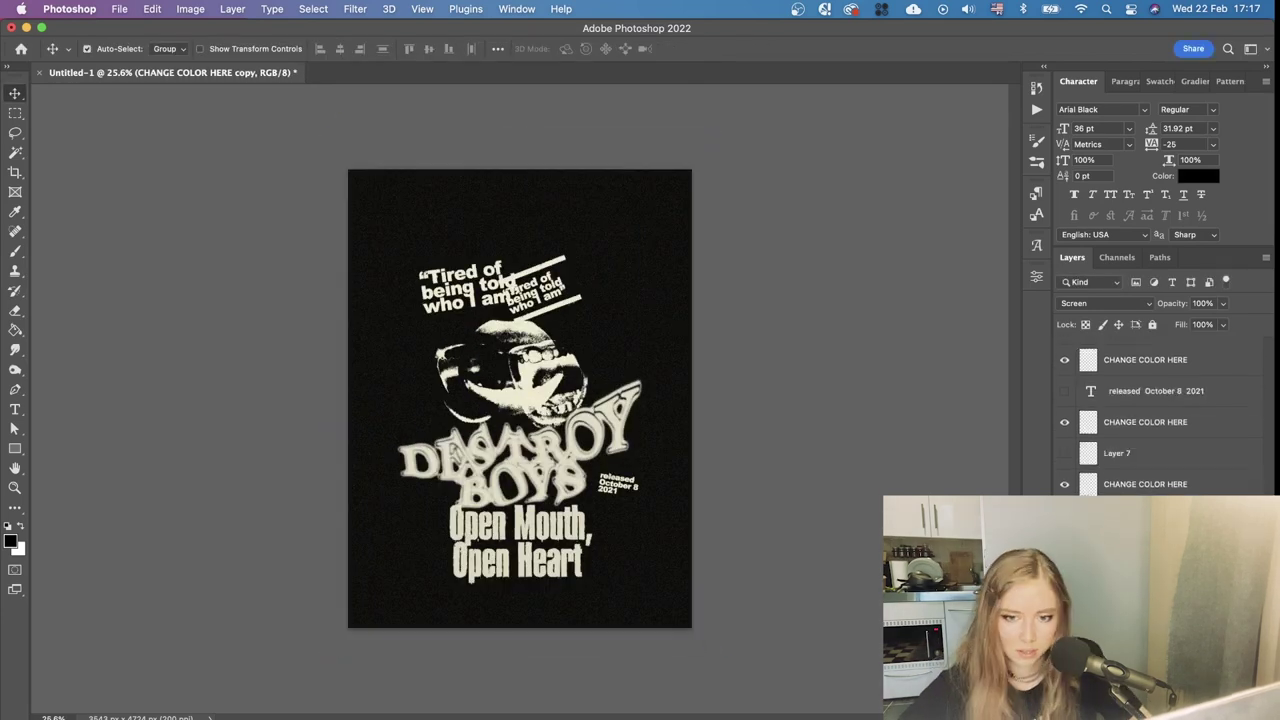
pyautogui.scroll(-3, 620, 403)
pyautogui.scroll(4, 620, 403)
pyautogui.press('super+t')
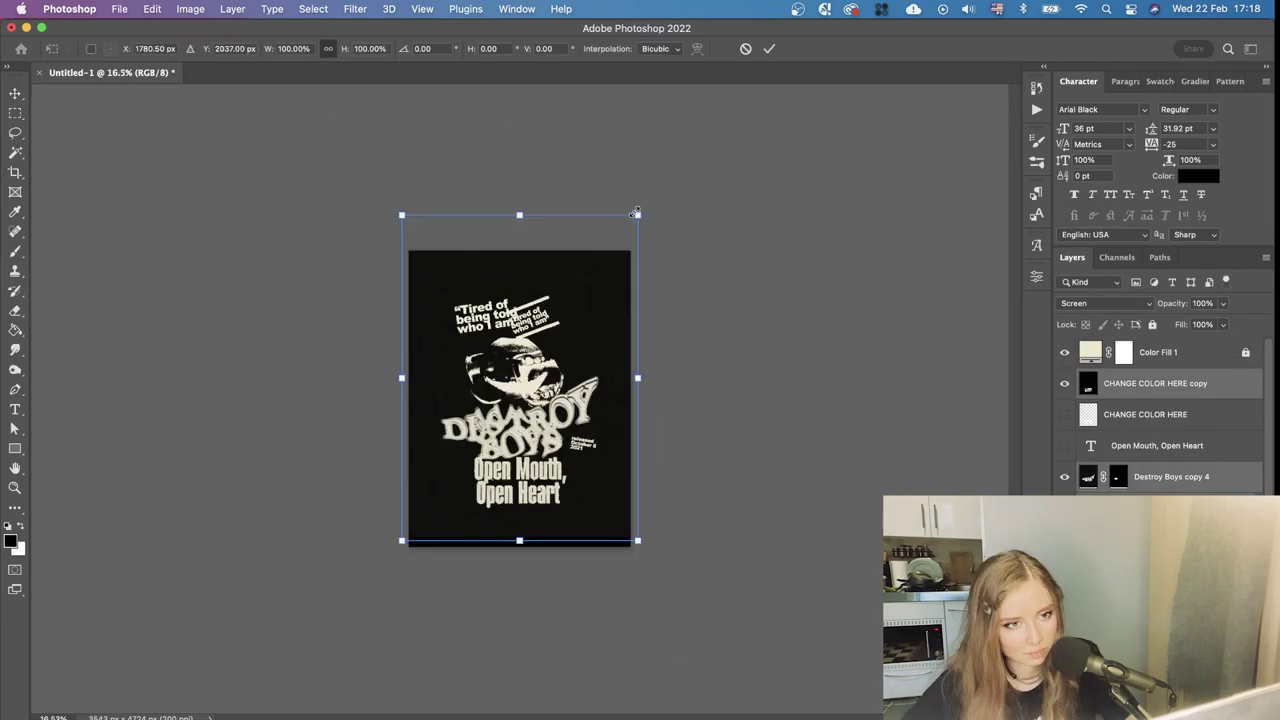
pyautogui.moveTo(637, 214); pyautogui.dragTo(669, 168)
pyautogui.moveTo(556, 357); pyautogui.dragTo(540, 377)
pyautogui.press('Return')
pyautogui.press('Return')
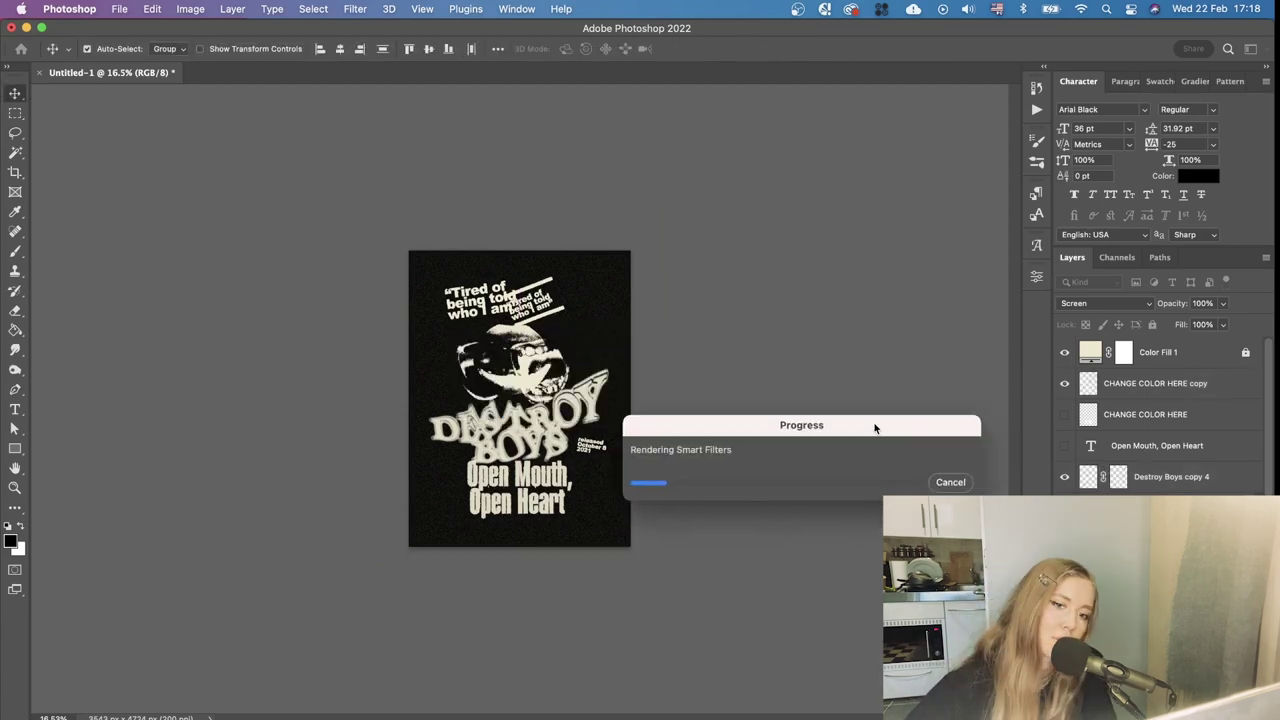
pyautogui.scroll(2, 748, 420)
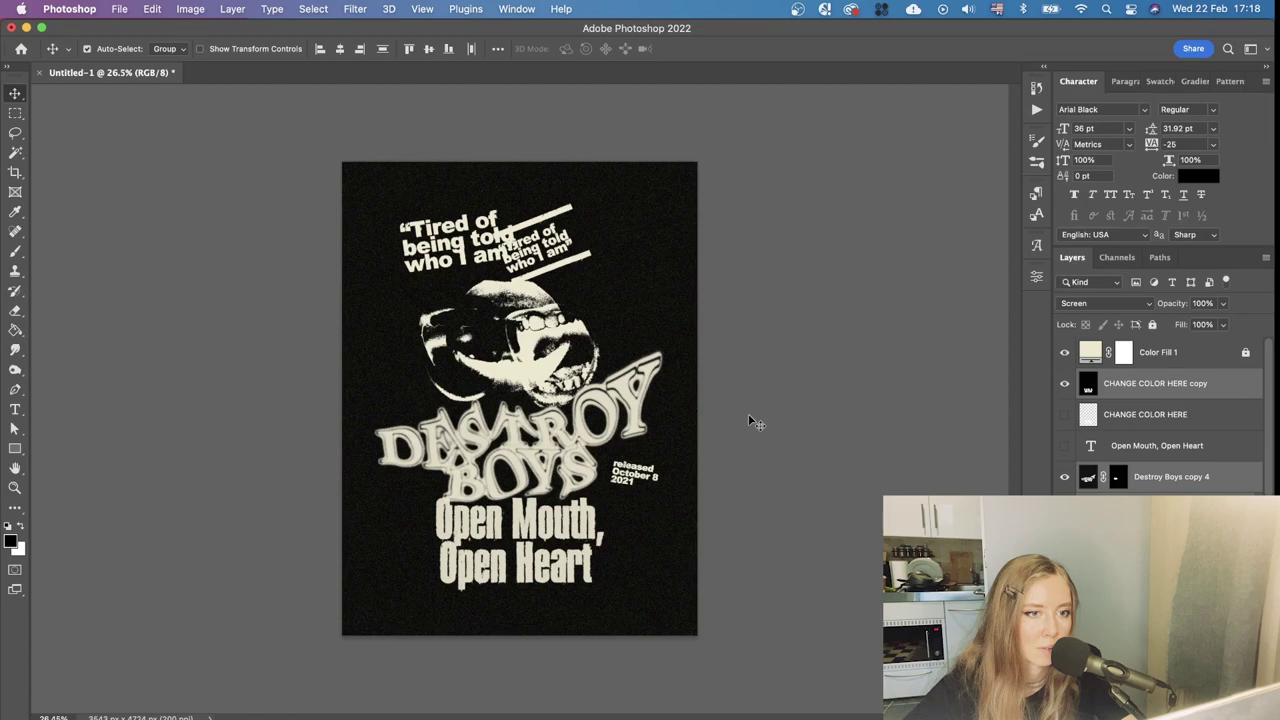
pyautogui.click(243, 517)
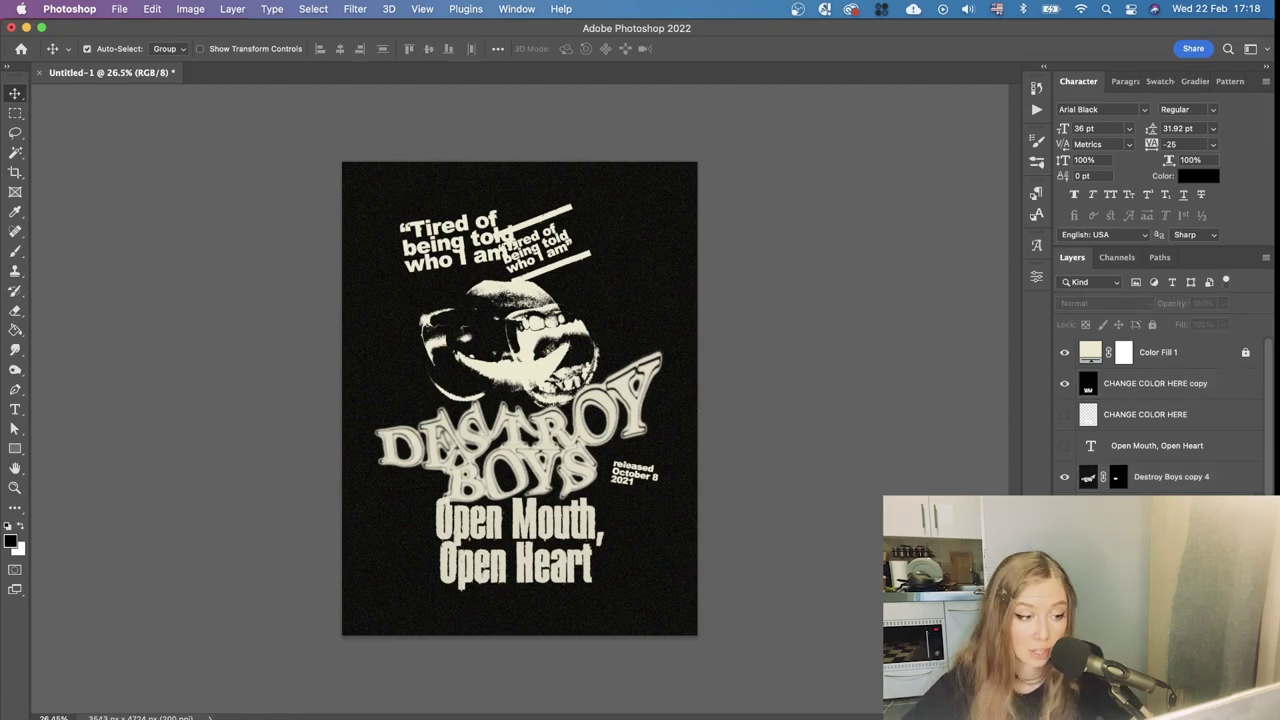
# Switch to Finder and open the Textures folder on the Samsung_T5 drive
pyautogui.click(150, 716)
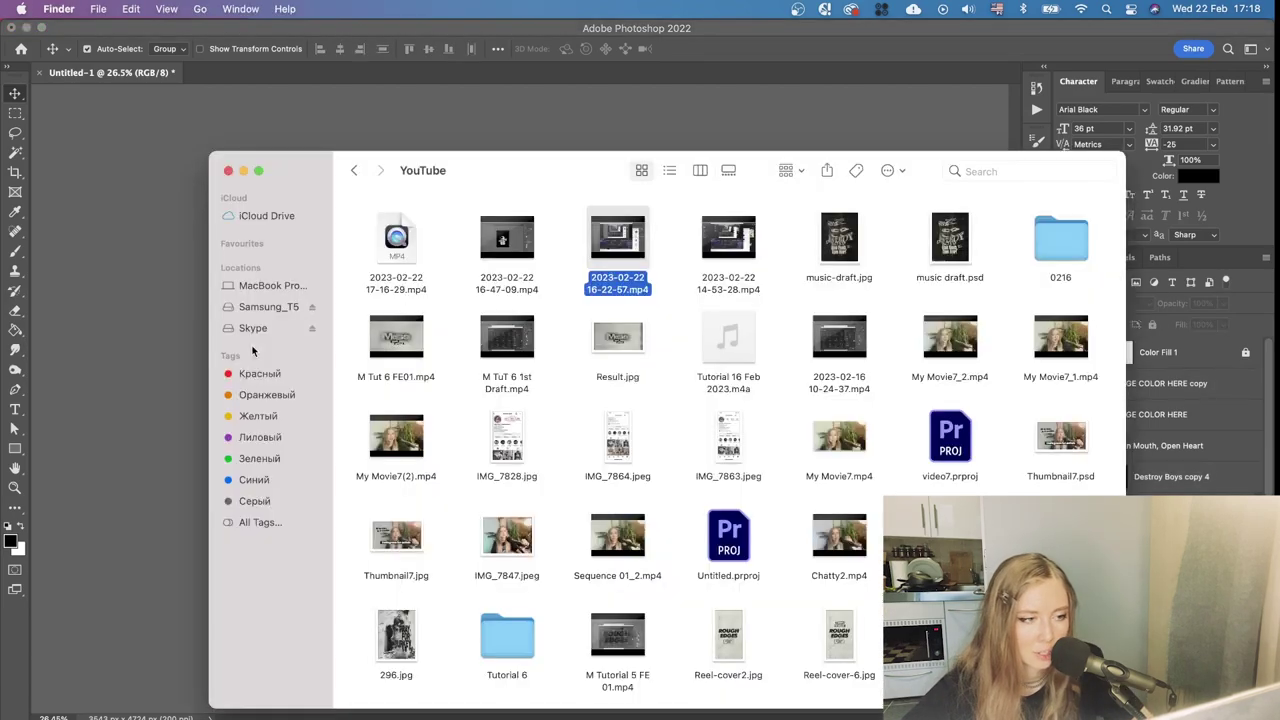
pyautogui.click(277, 308)
pyautogui.scroll(4, 959, 350)
pyautogui.doubleClick(900, 240)
pyautogui.scroll(-10, 903, 248)
pyautogui.doubleClick(784, 430)
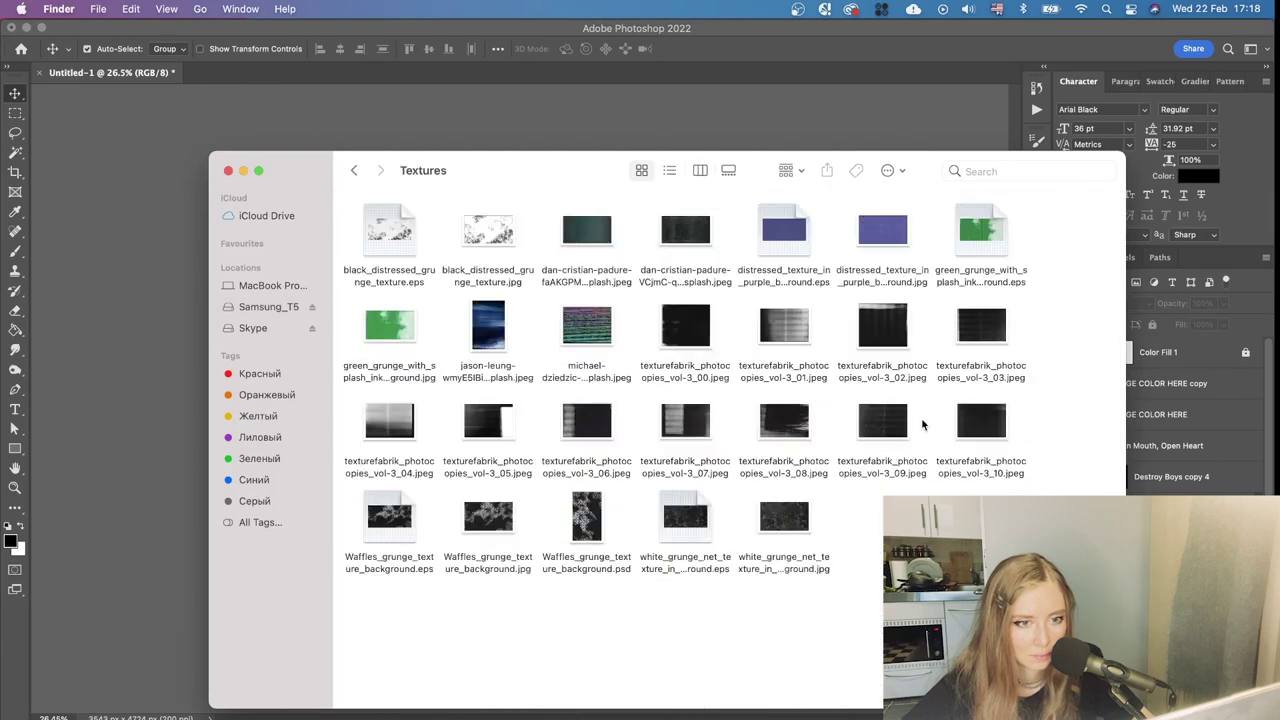
# Place texturefabrik_photocopies_vol-3_09.jpeg as the top layer and scale it to cover the whole poster
pyautogui.click(686, 422)
pyautogui.moveTo(875, 422); pyautogui.dragTo(680, 118)
pyautogui.moveTo(701, 272); pyautogui.dragTo(874, 154)
pyautogui.moveTo(431, 351); pyautogui.dragTo(569, 359)
pyautogui.press('Return')
pyautogui.rightClick(1161, 353)
pyautogui.click(1030, 620)
# Try the photocopy texture in Difference mode and set its blend mode to Exclusion
pyautogui.click(1084, 303)
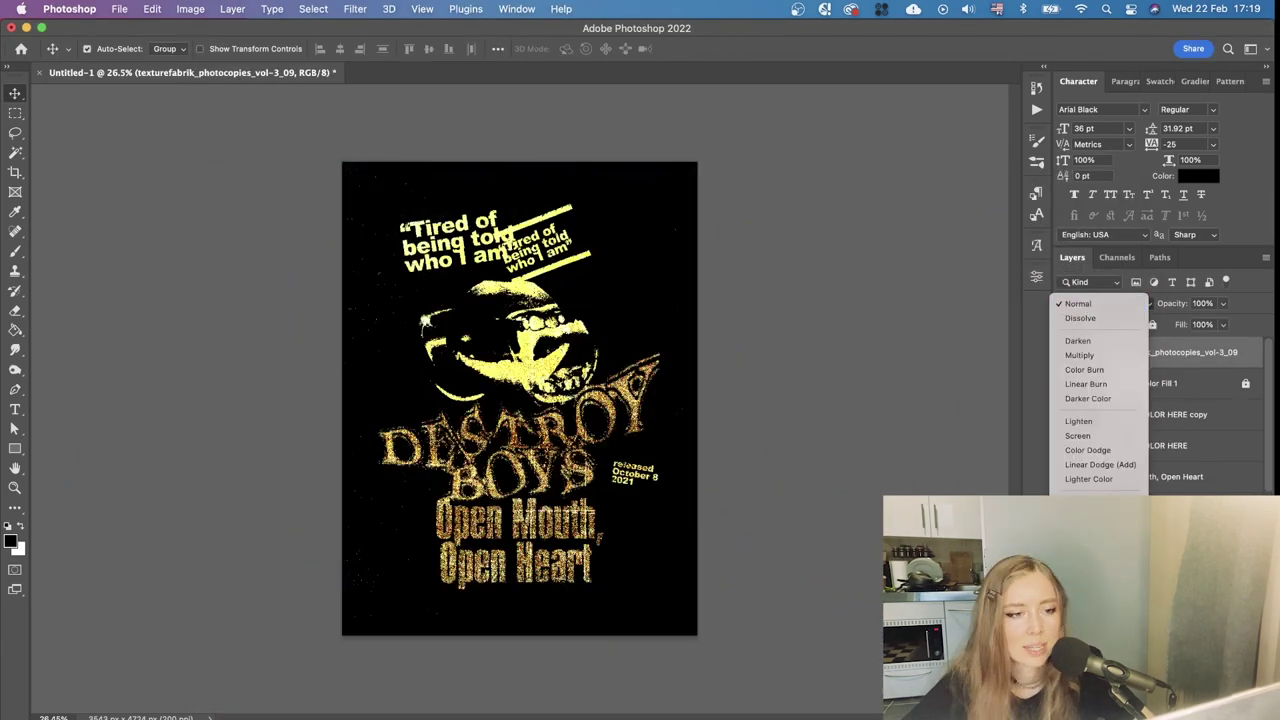
pyautogui.click(1084, 611)
pyautogui.scroll(1, 512, 405)
pyautogui.click(1105, 303)
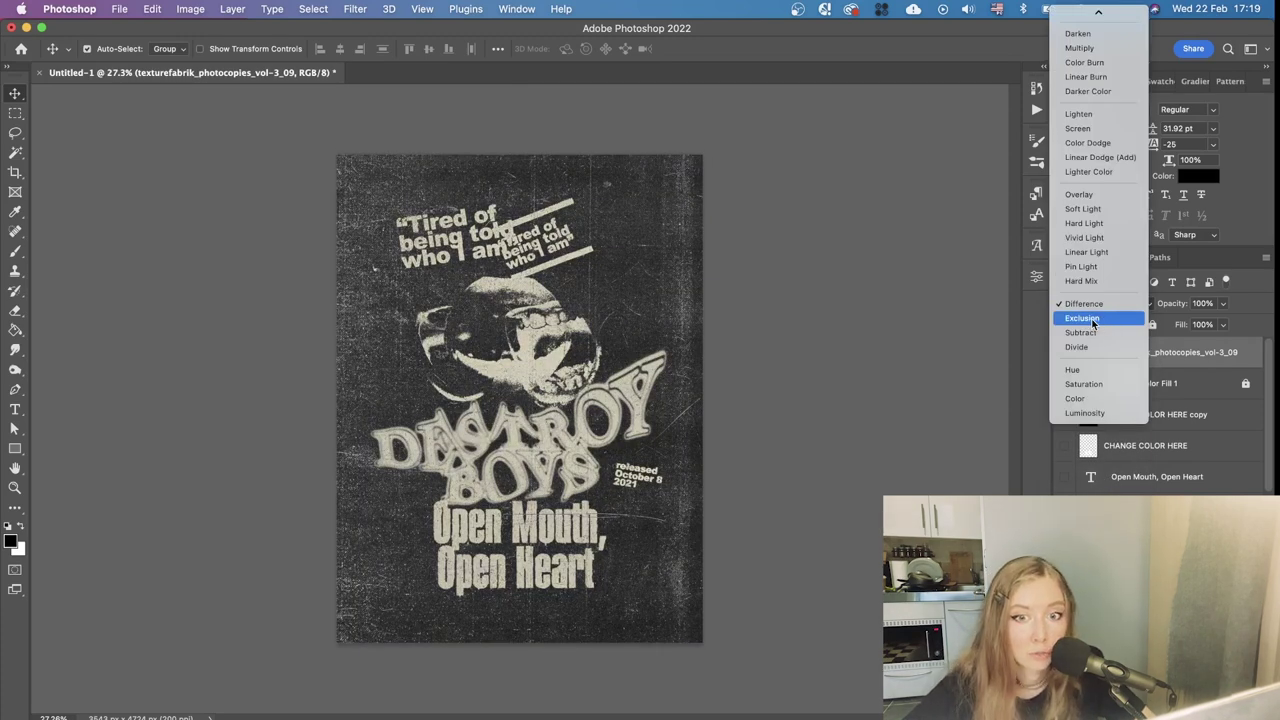
pyautogui.click(1093, 320)
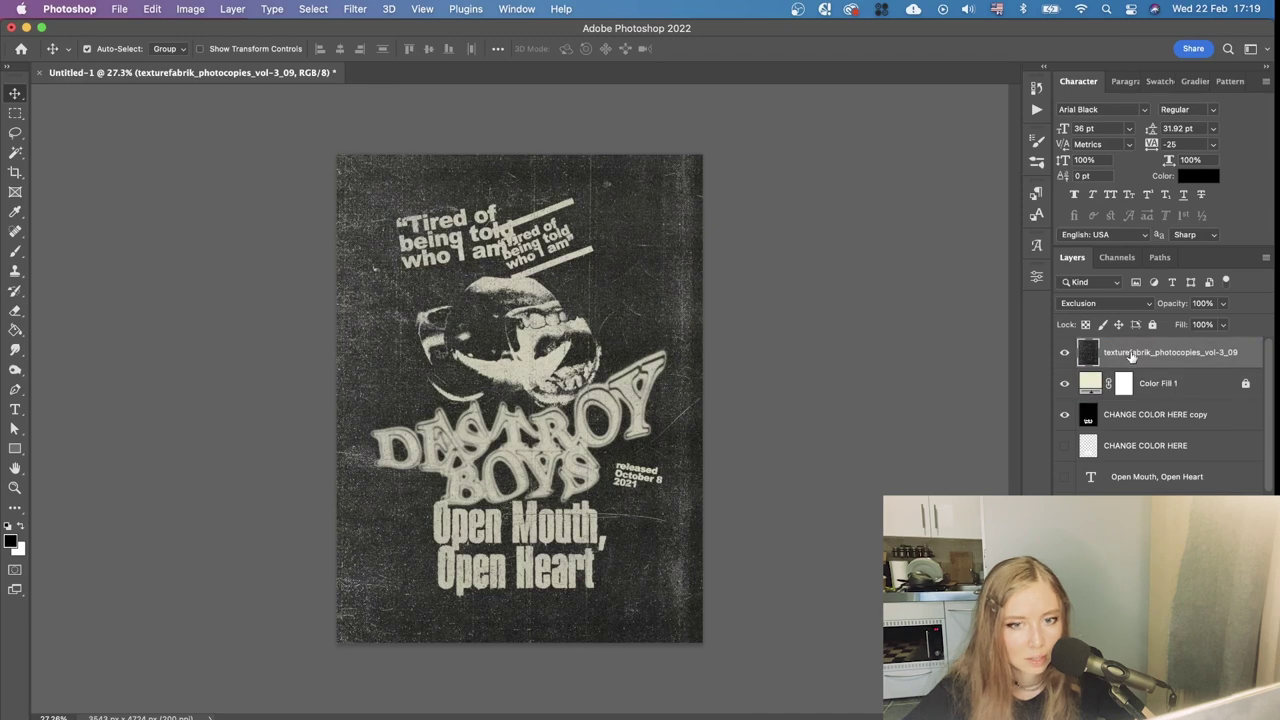
# Try the photocopy texture beneath the Color Fill 1 layer and move it back to the top
pyautogui.moveTo(1132, 356); pyautogui.dragTo(1130, 392)
pyautogui.moveTo(1130, 385); pyautogui.dragTo(1123, 345)
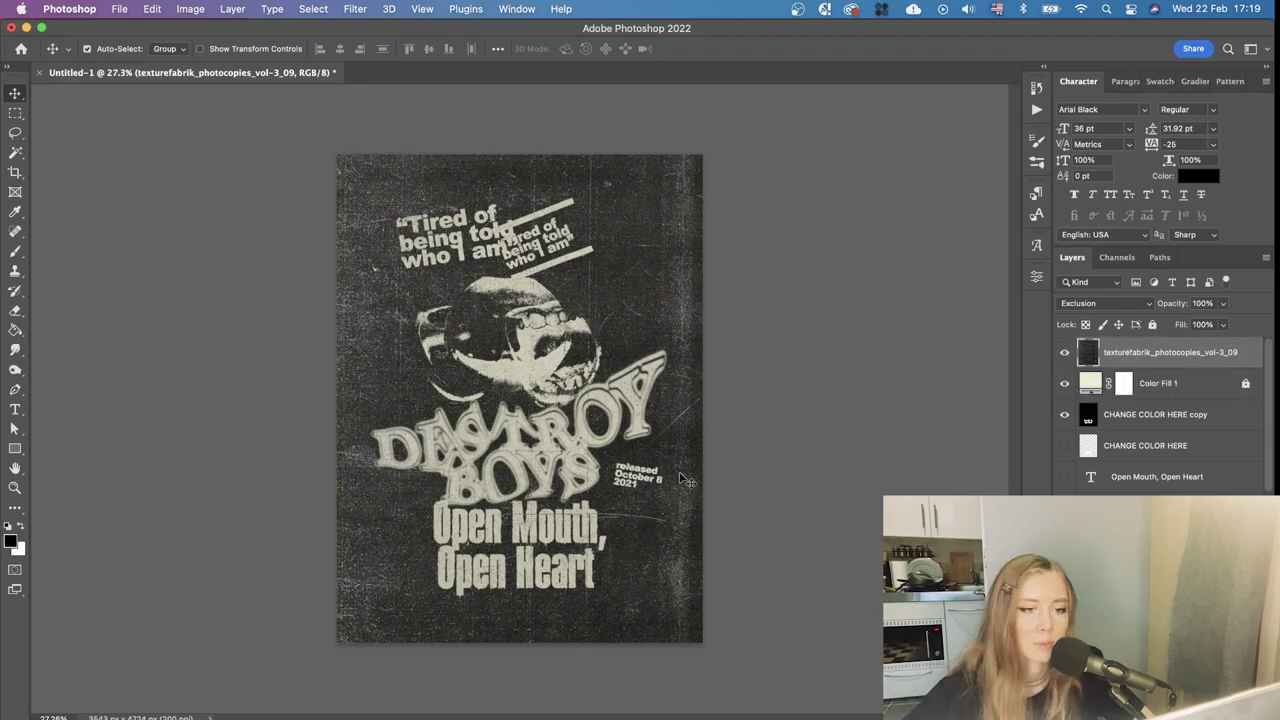
# Place texturefabrik_photocopies_vol-3_00.jpeg from the Finder Textures folder over the poster and set its blend mode to Difference
pyautogui.press('super+Tab')
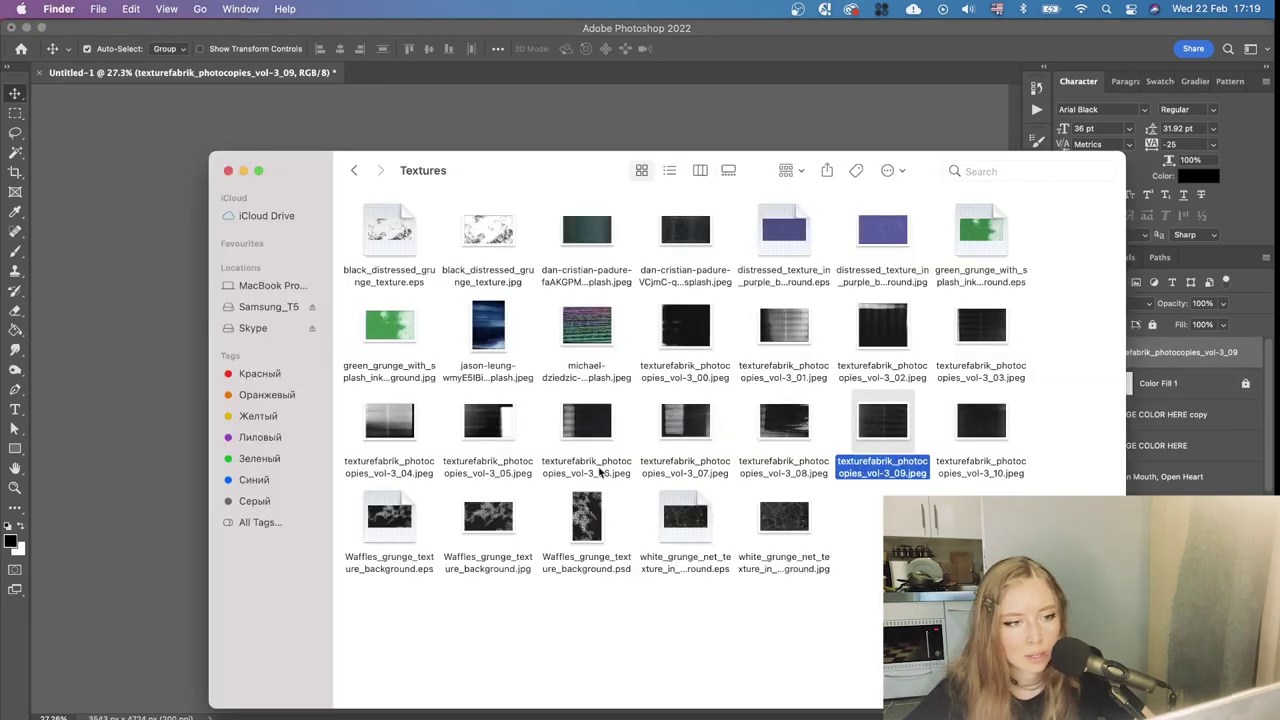
pyautogui.moveTo(683, 352); pyautogui.dragTo(200, 470)
pyautogui.press('Return')
pyautogui.click(1104, 303)
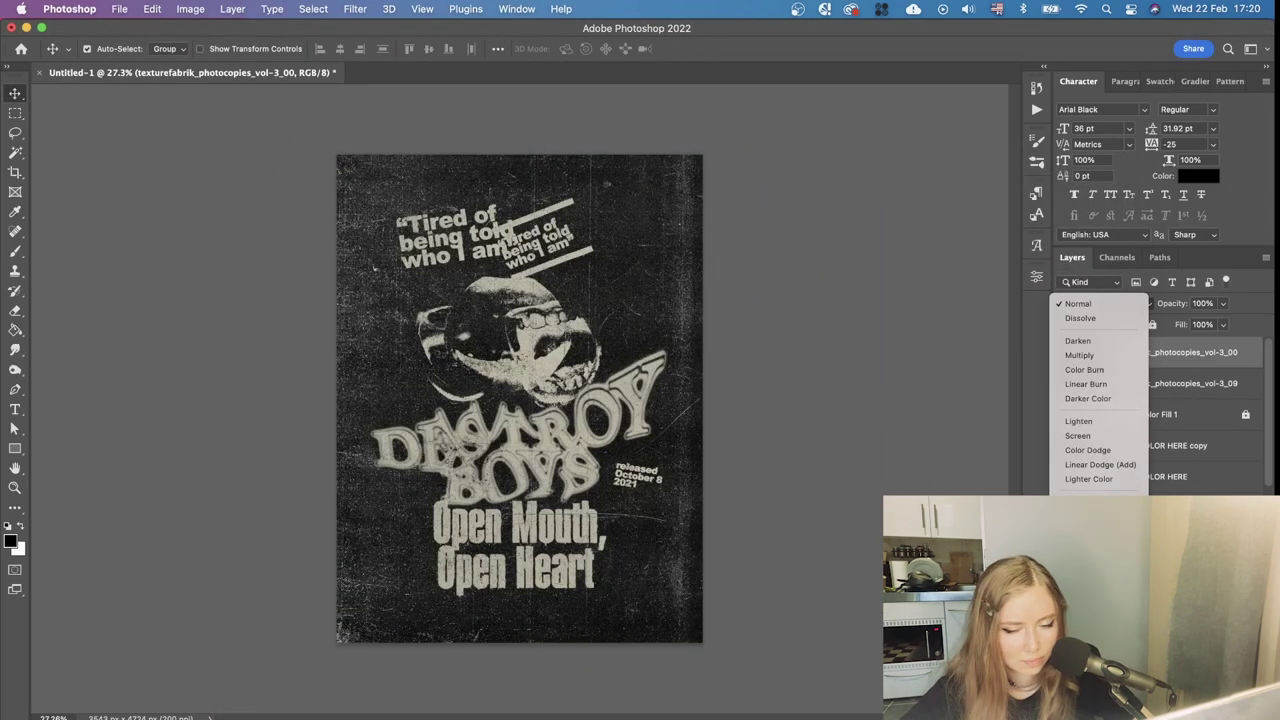
pyautogui.click(1091, 609)
# Try reshaping the second photocopy texture's tones with a steep, multi-point RGB curve and cancel the adjustment
pyautogui.press('super+m')
pyautogui.moveTo(981, 397); pyautogui.dragTo(971, 397)
pyautogui.click(790, 586)
pyautogui.moveTo(790, 585); pyautogui.dragTo(800, 485)
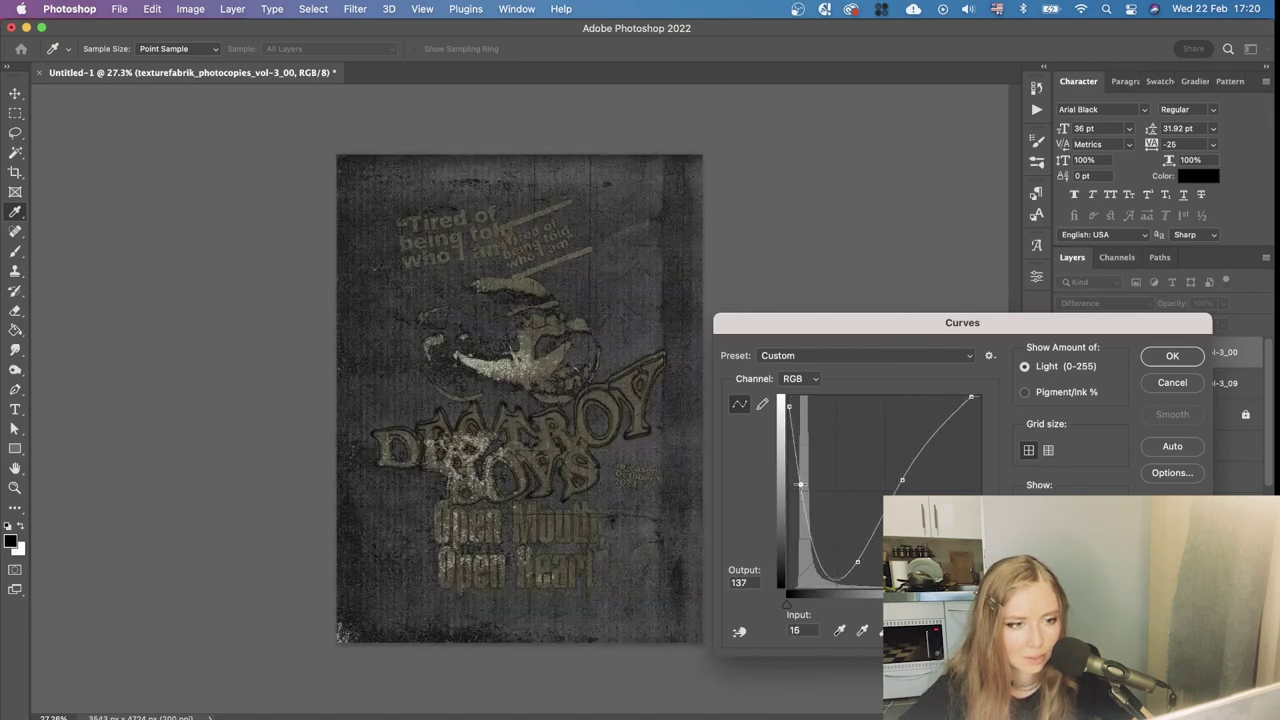
pyautogui.moveTo(971, 398); pyautogui.dragTo(966, 528)
pyautogui.moveTo(902, 480); pyautogui.dragTo(902, 400)
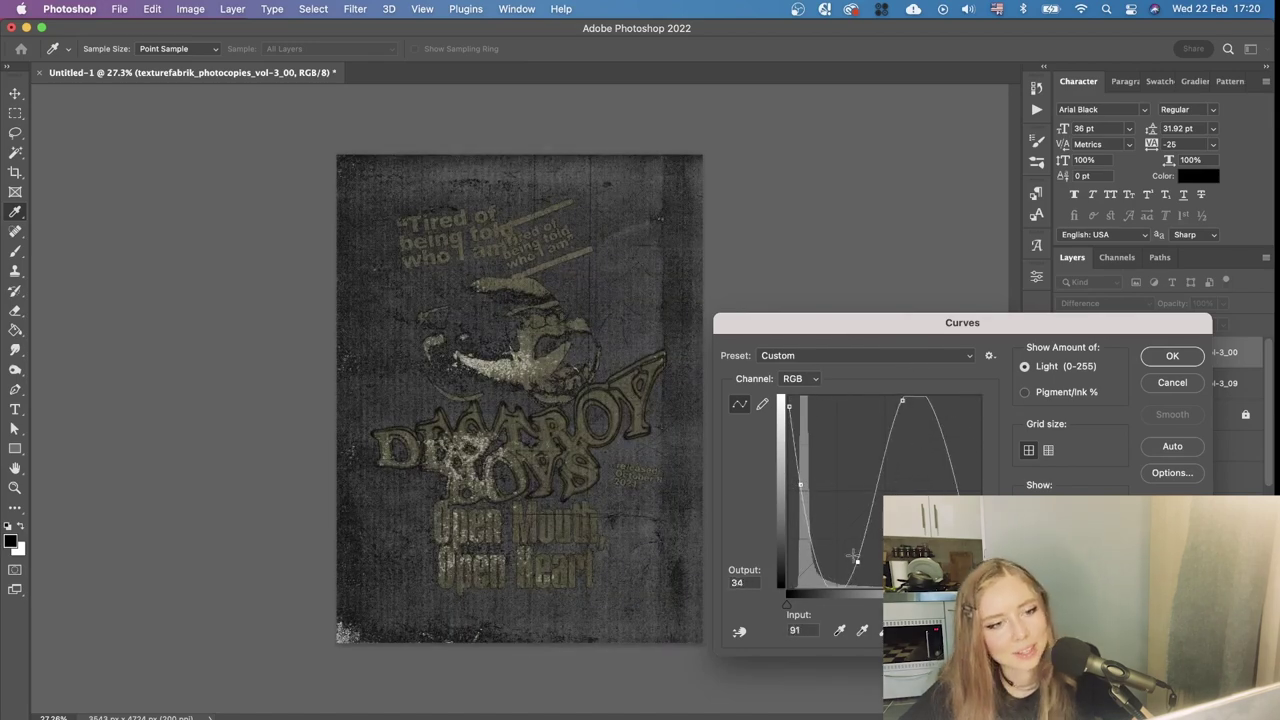
pyautogui.moveTo(823, 514); pyautogui.dragTo(826, 429)
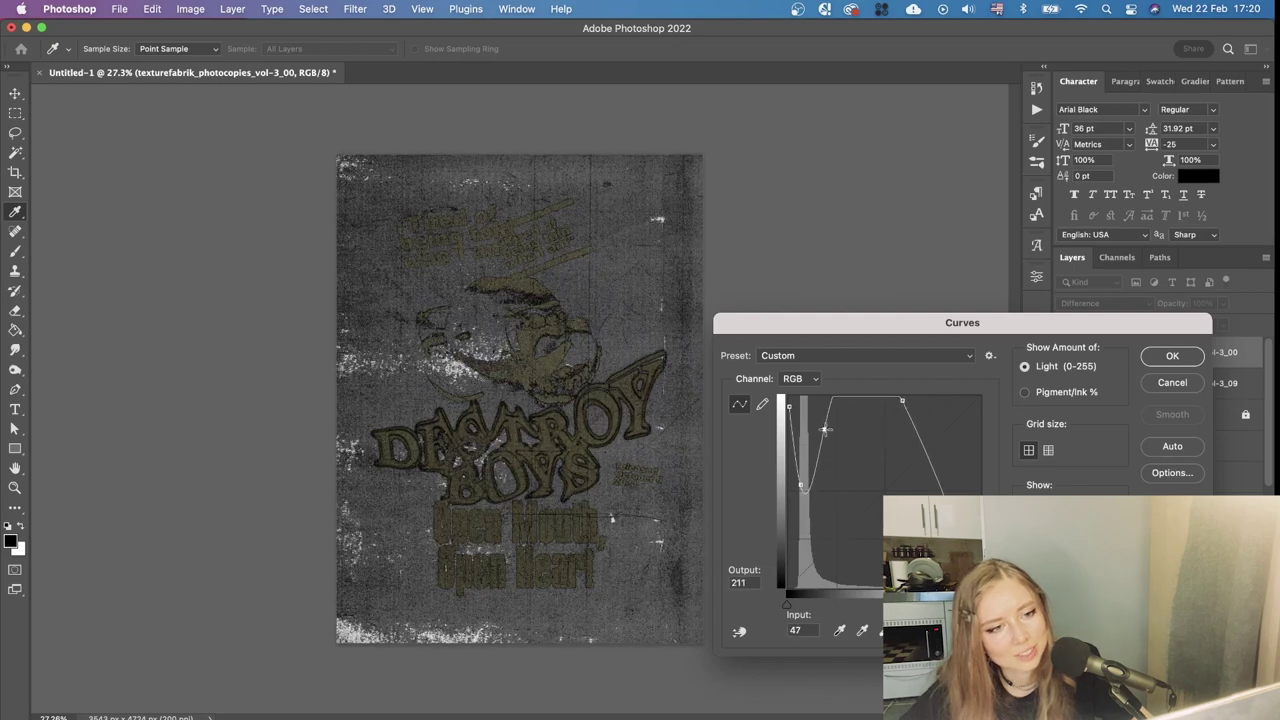
pyautogui.click(1160, 386)
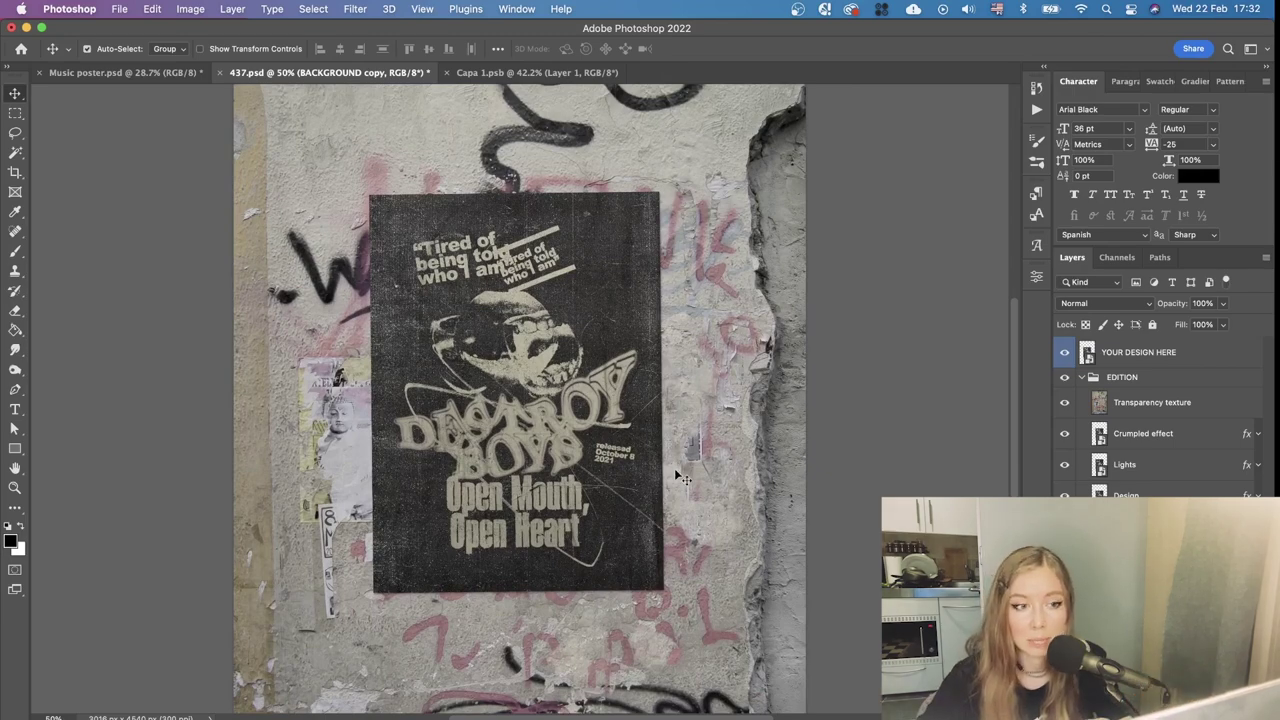
pyautogui.press('super+minus')
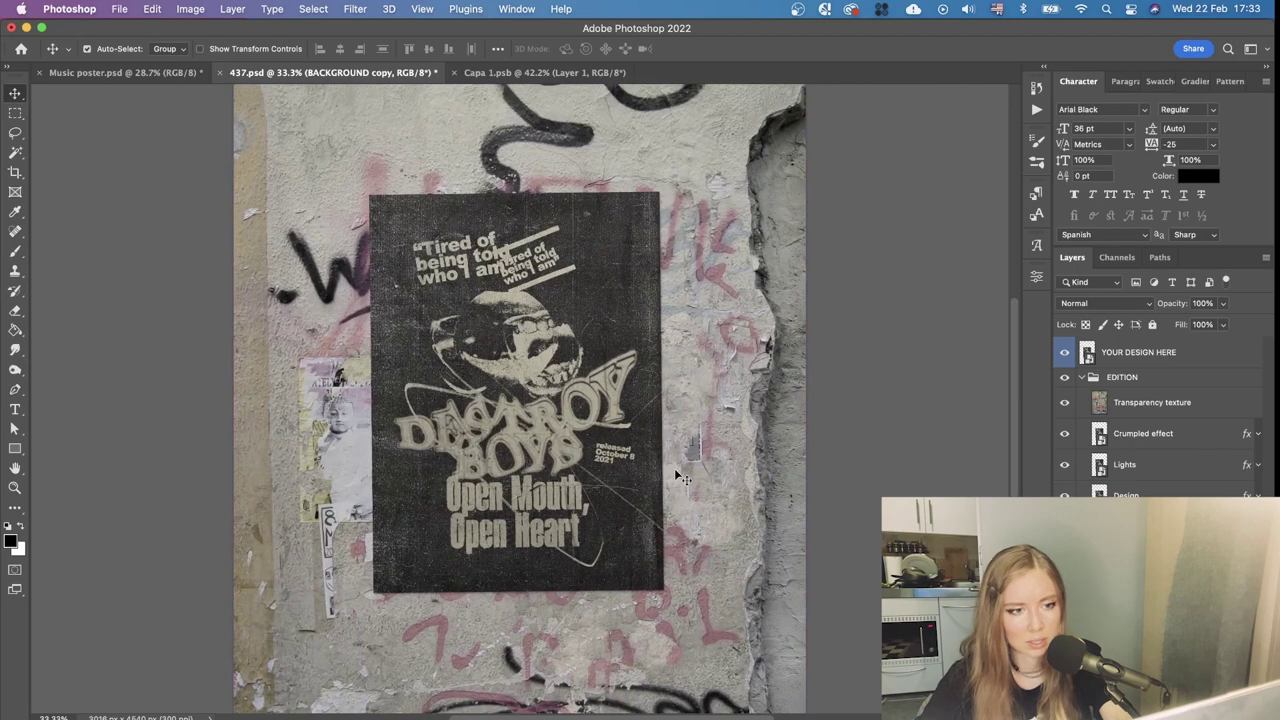